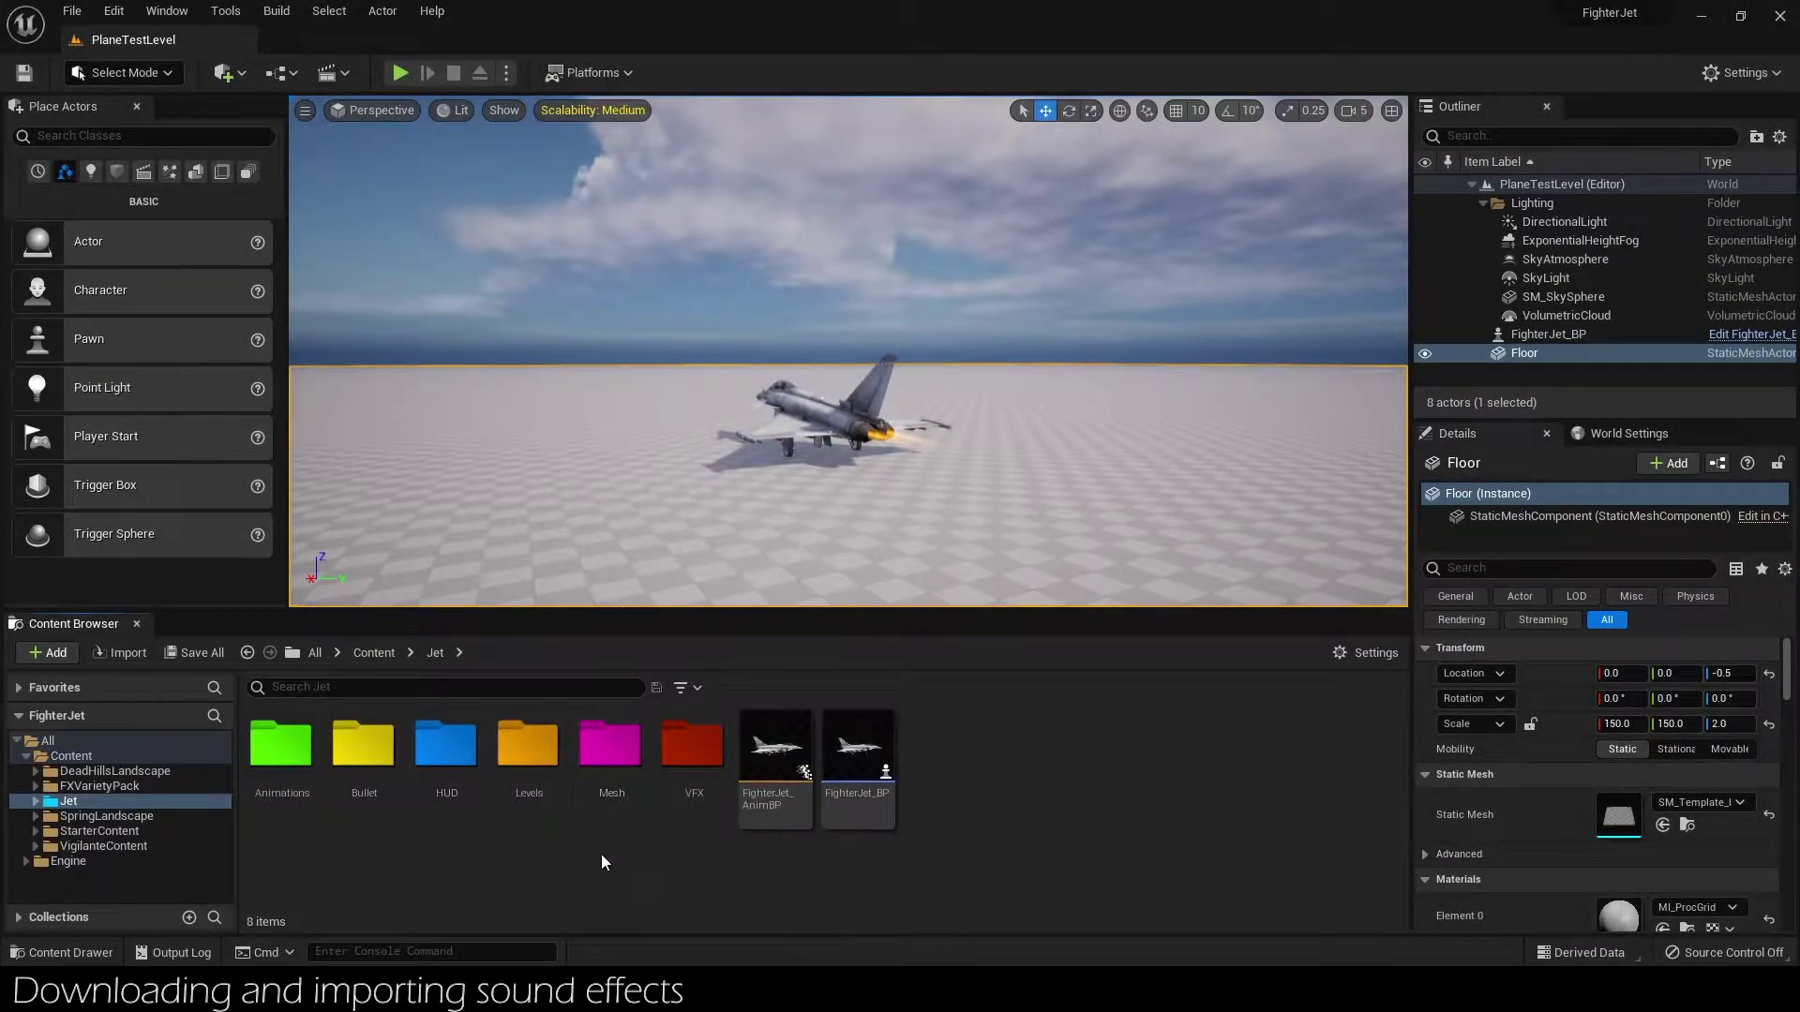
Create a new folder named SoundEffects inside the Jet folder.
right_click(600, 853)
left_click(712, 305)
type("Sou")
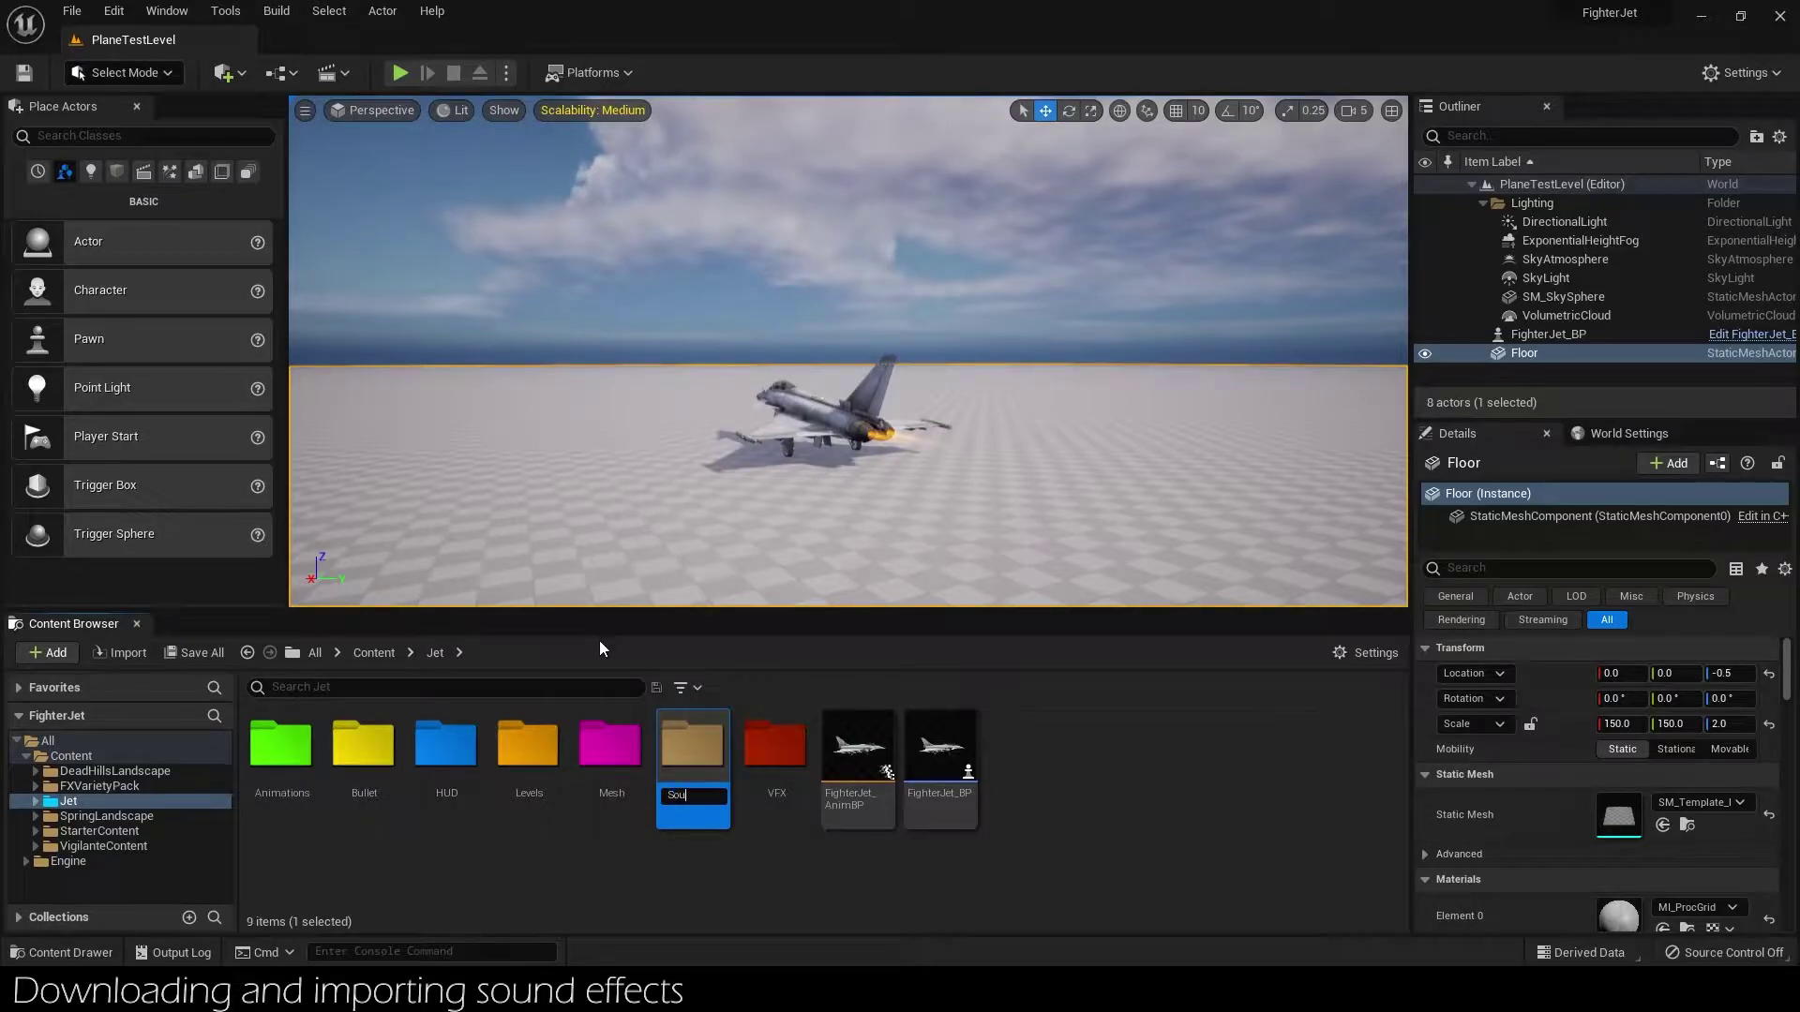
type("ndEffects")
key("Return")
Give the SoundEffects folder a custom teal colour and open it.
right_click(667, 750)
mouse_move(797, 455)
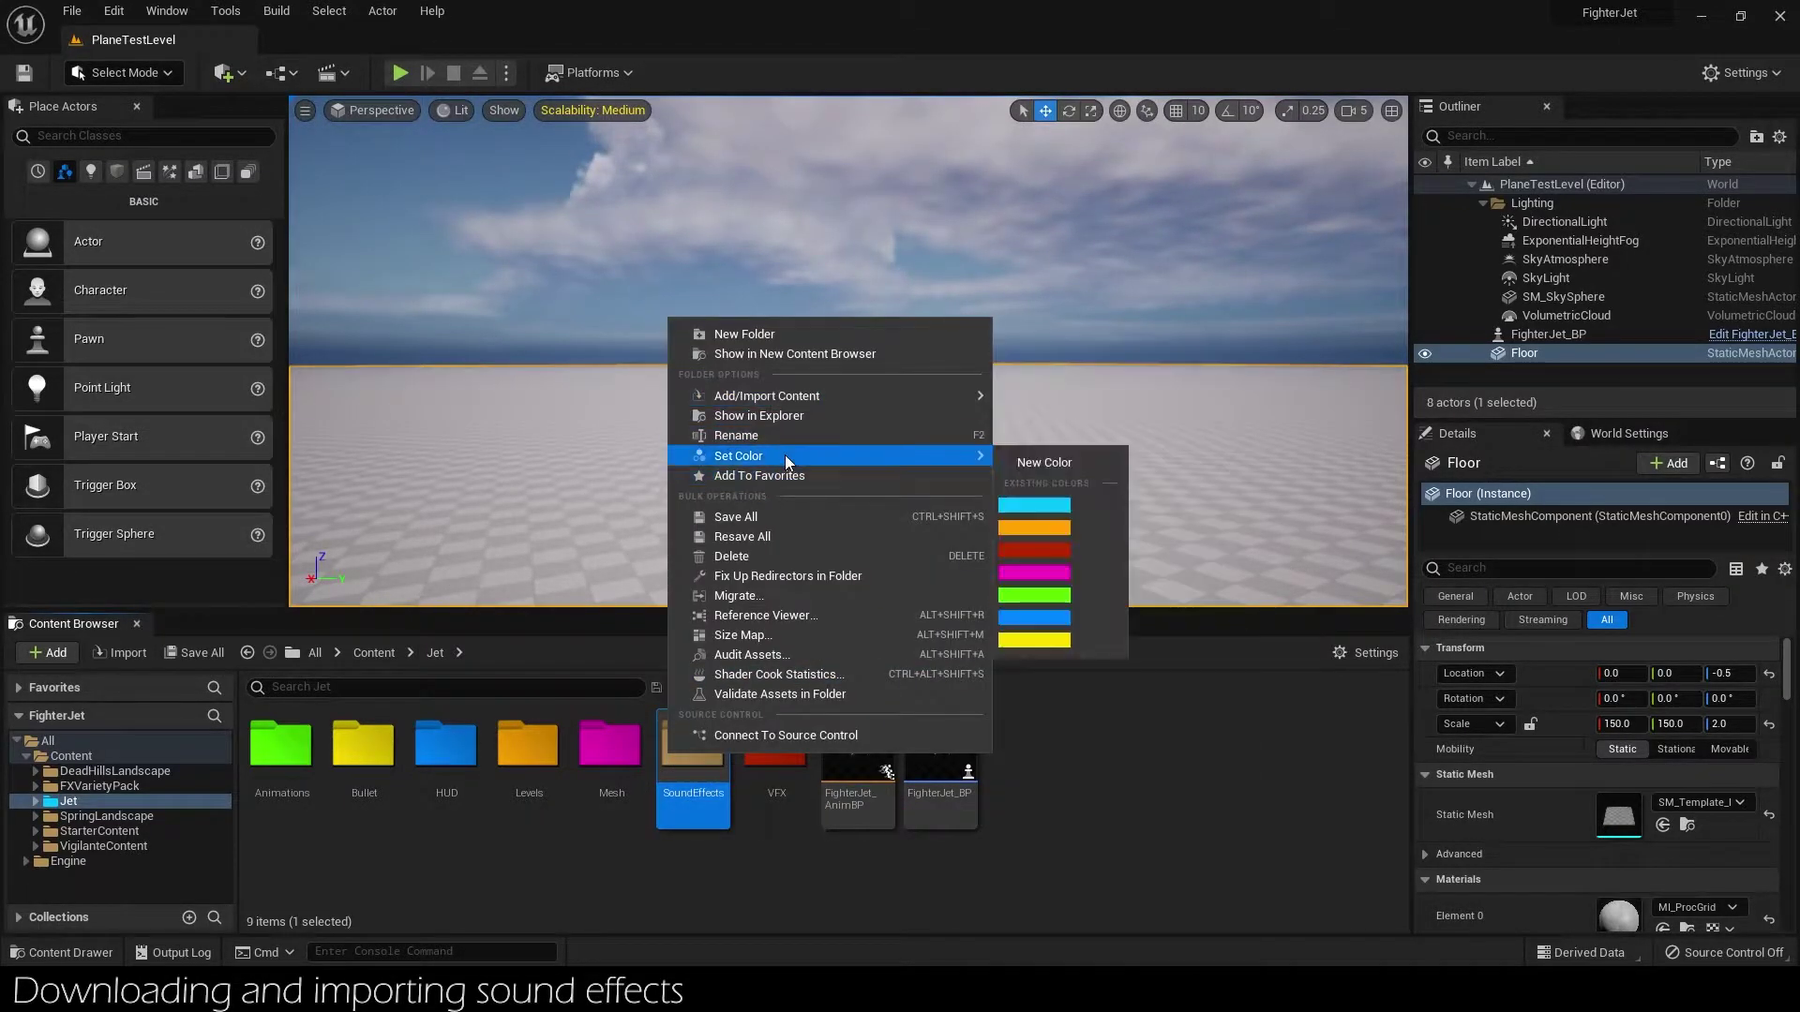
left_click(1063, 463)
left_click_drag(1165, 641, 1091, 653)
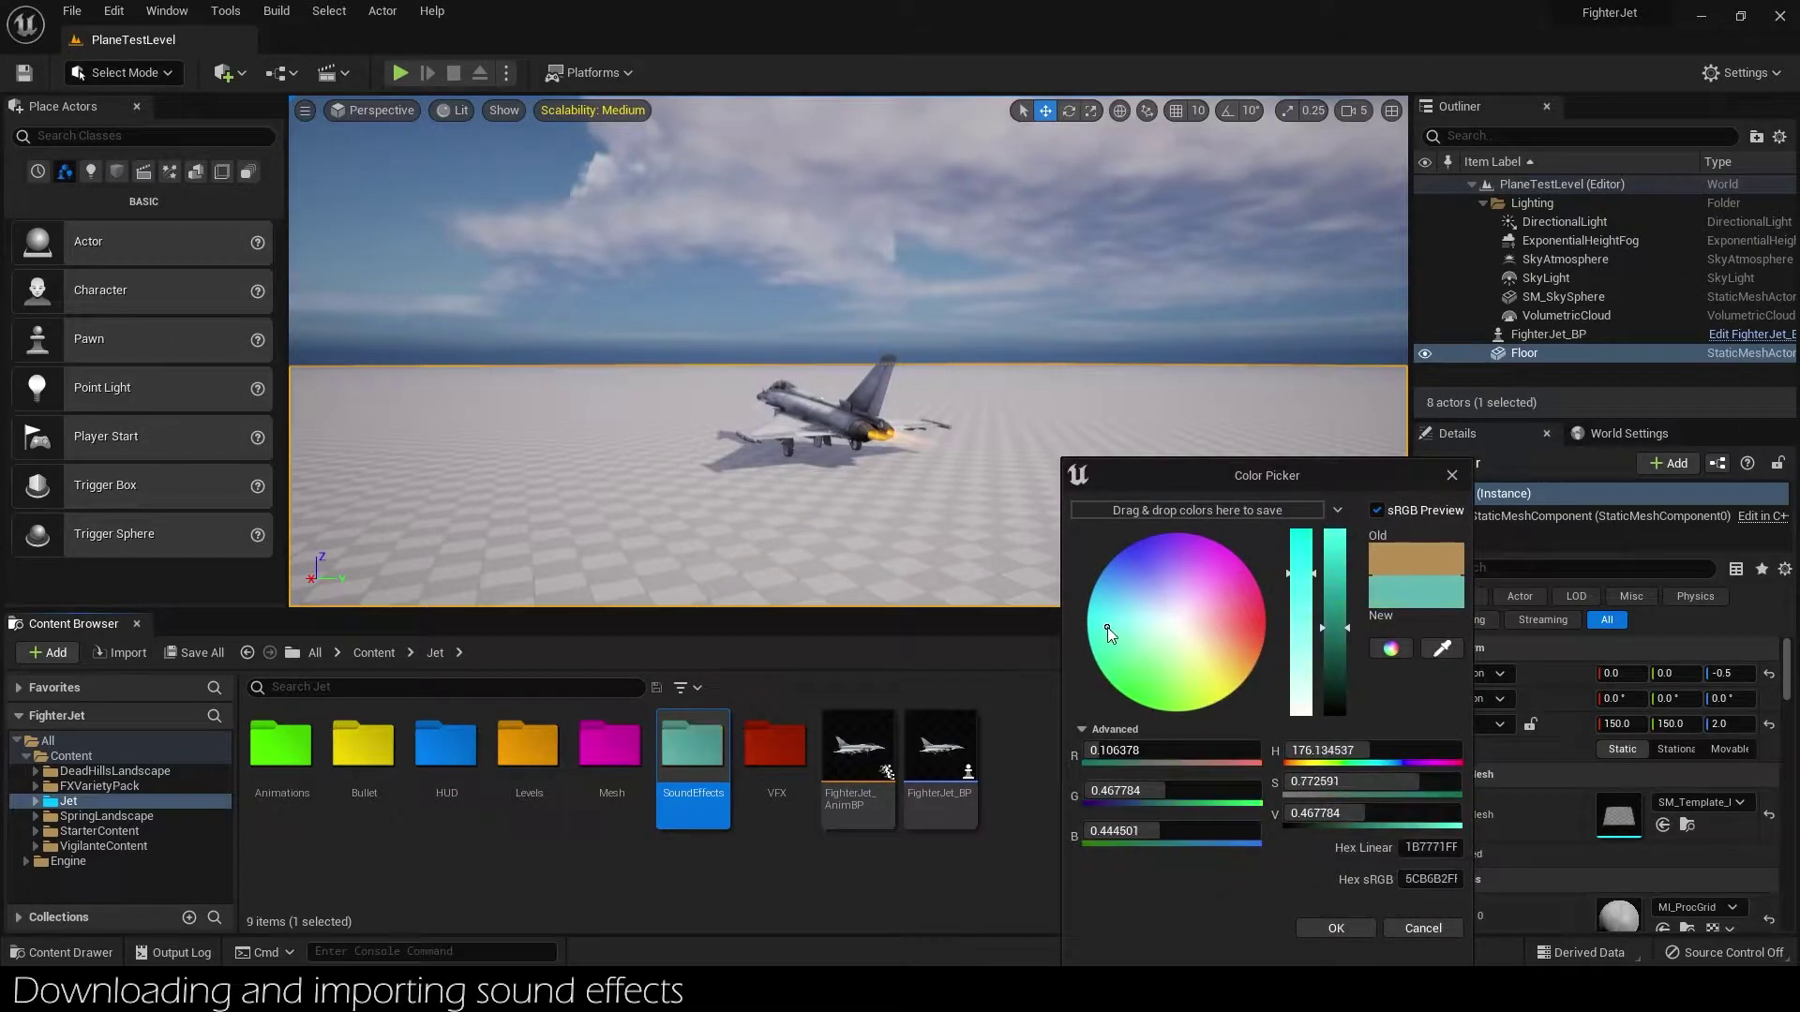
scroll(1118, 667, "up", 5)
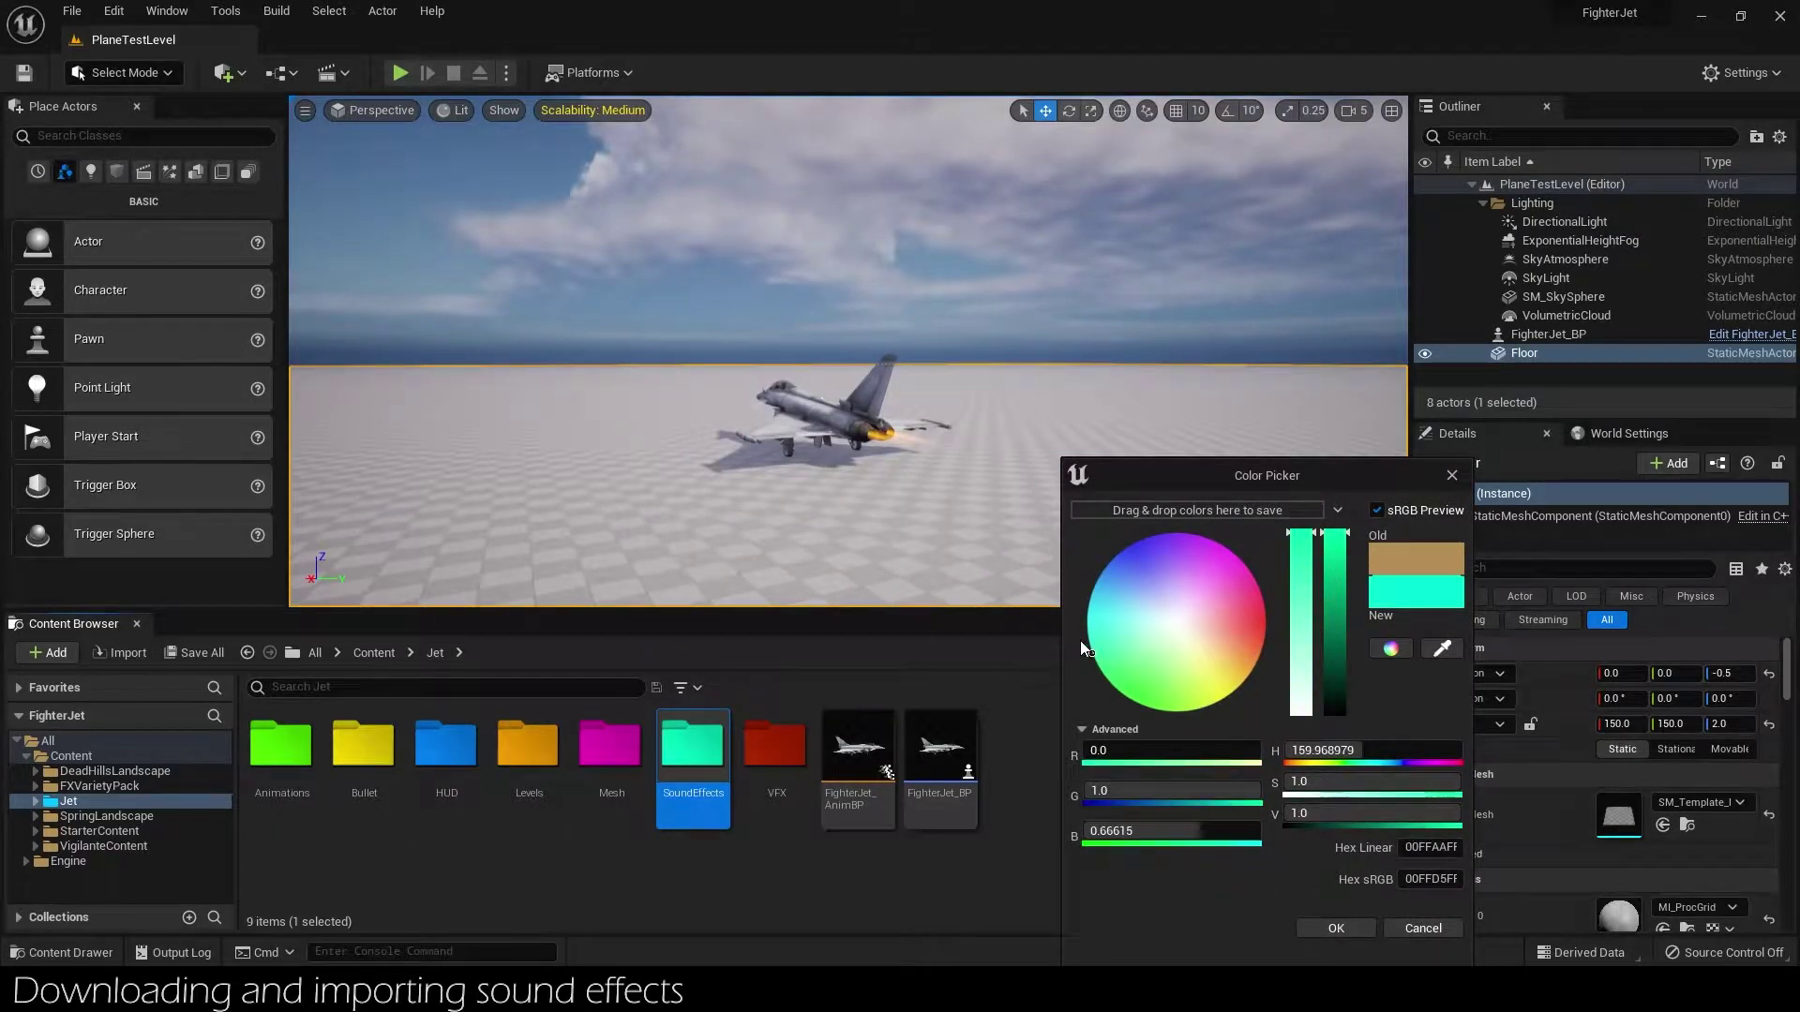
left_click(1336, 928)
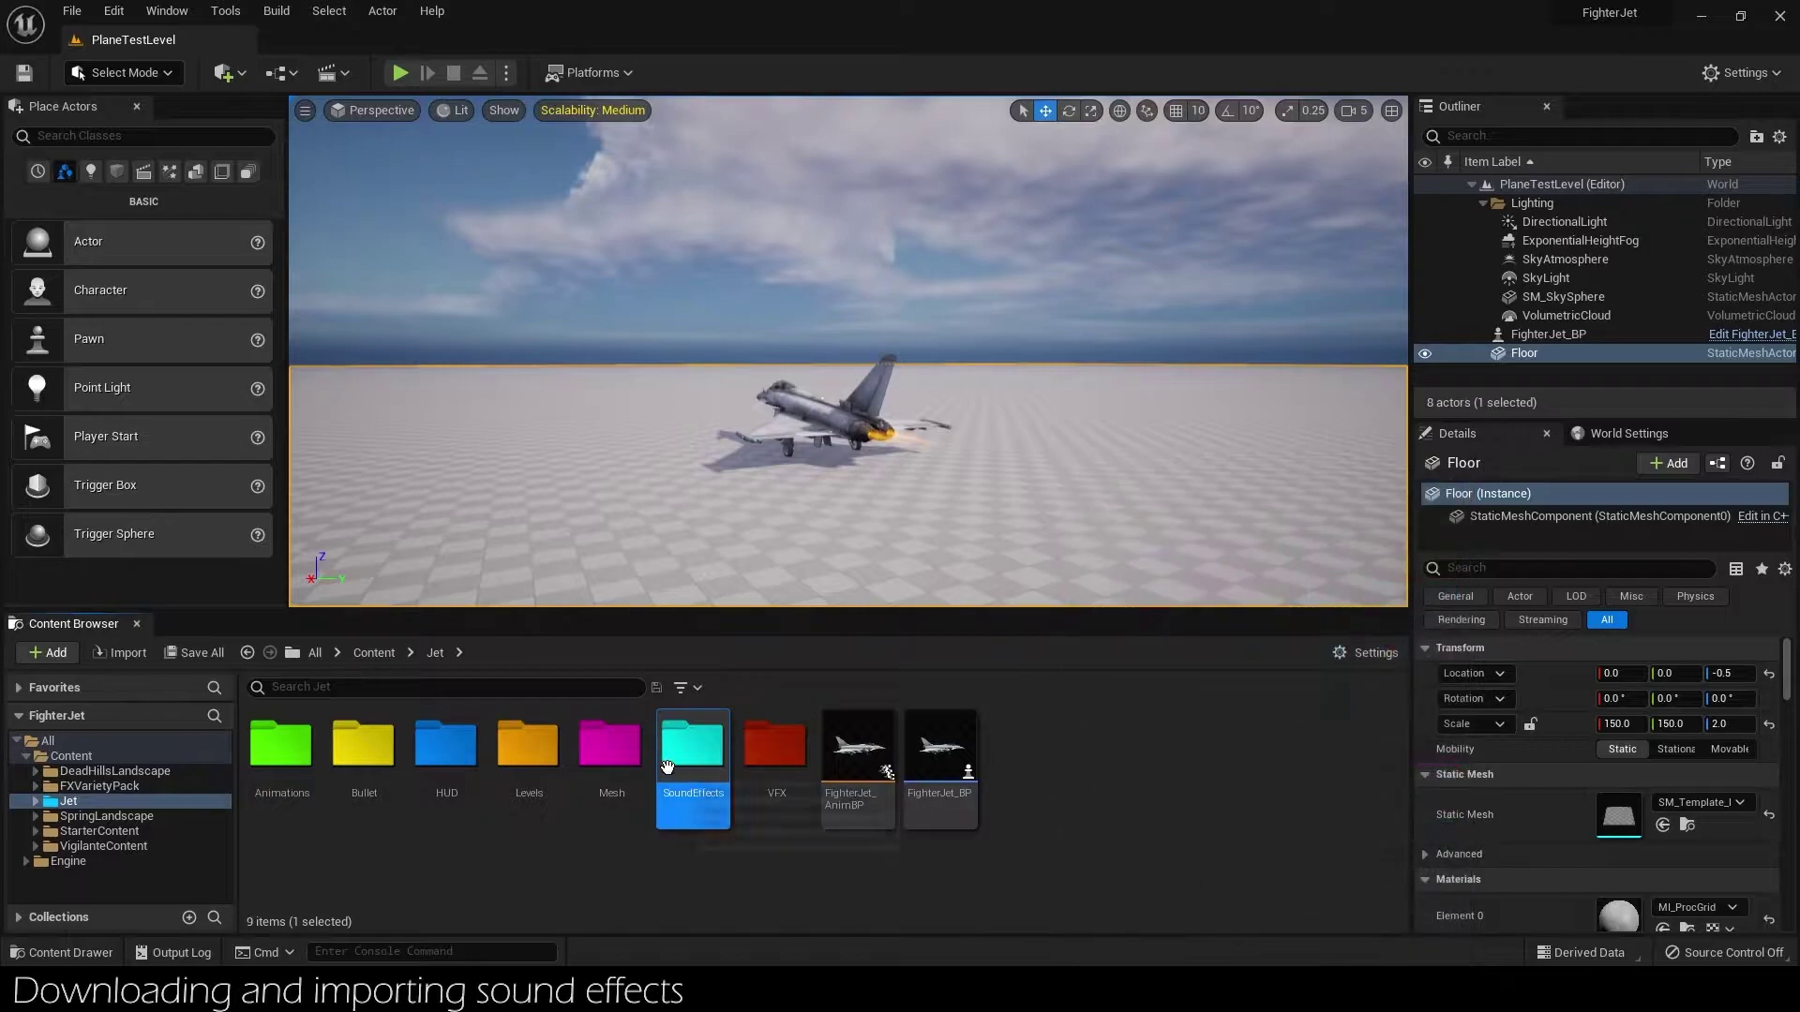
double_click(668, 766)
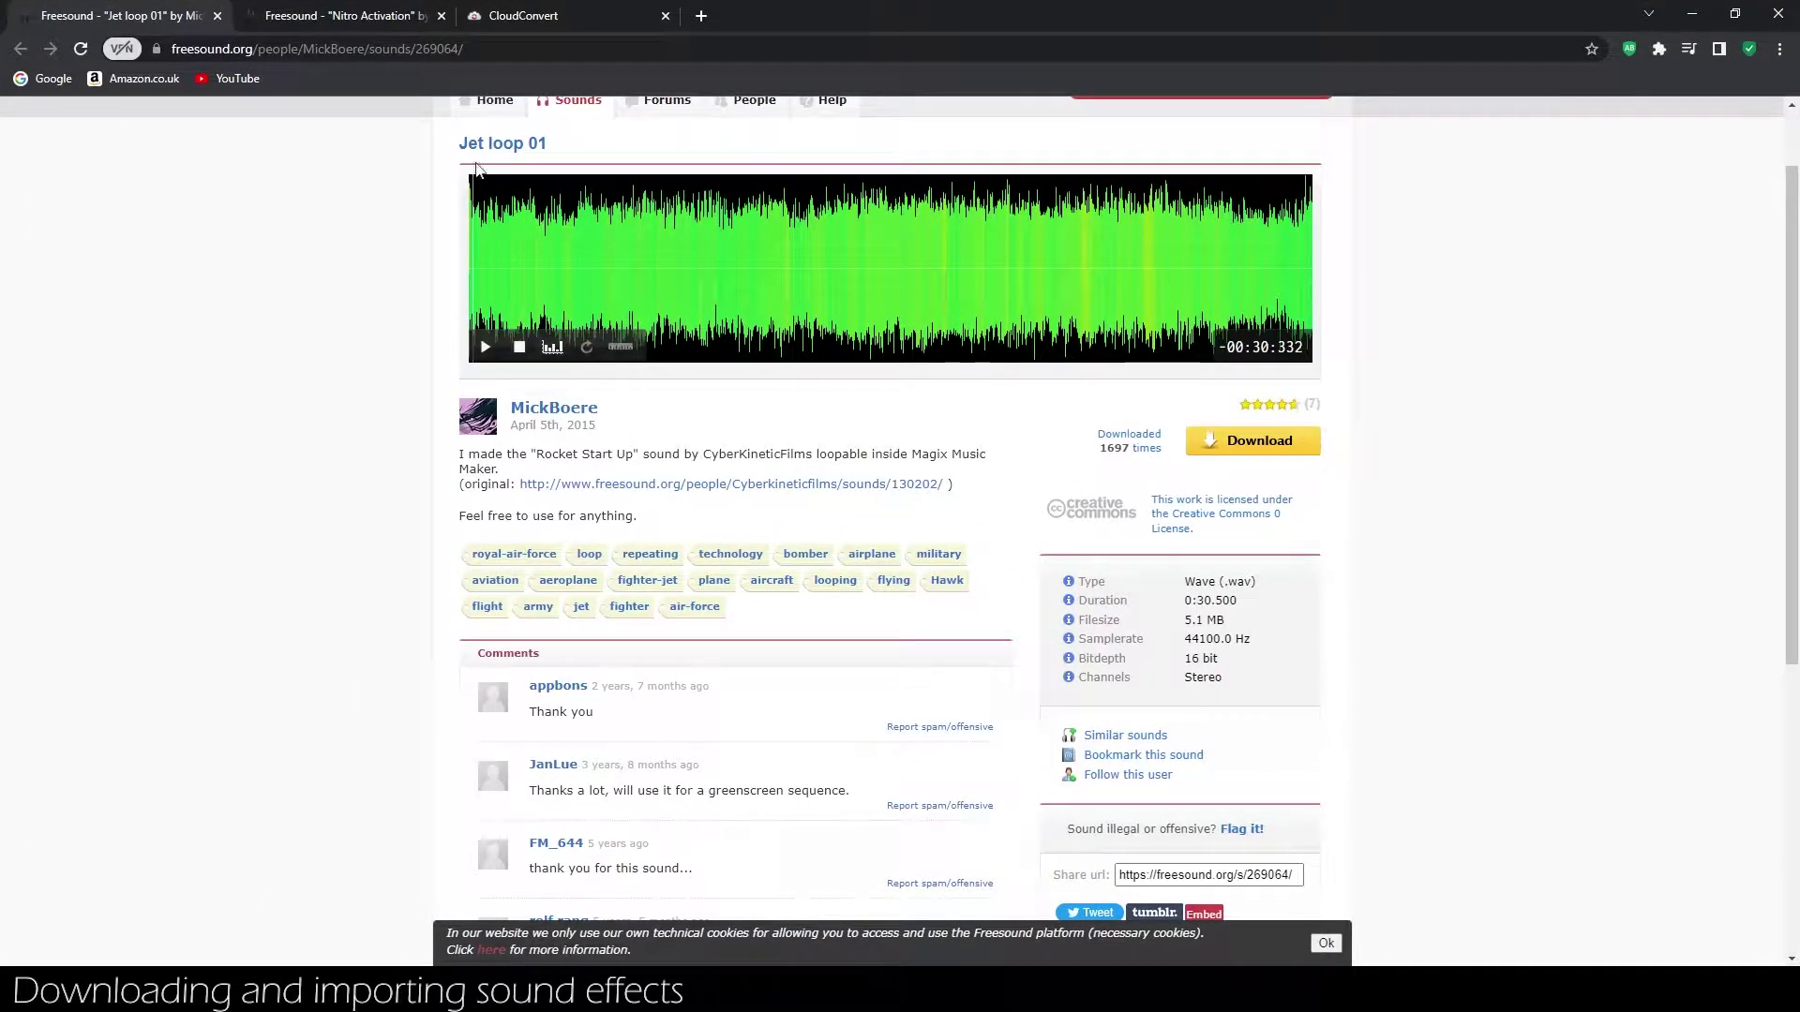
Download the Jet loop 01 WAV sound from its Freesound page.
left_click_drag(457, 143, 548, 147)
scroll(551, 154, "up", 1)
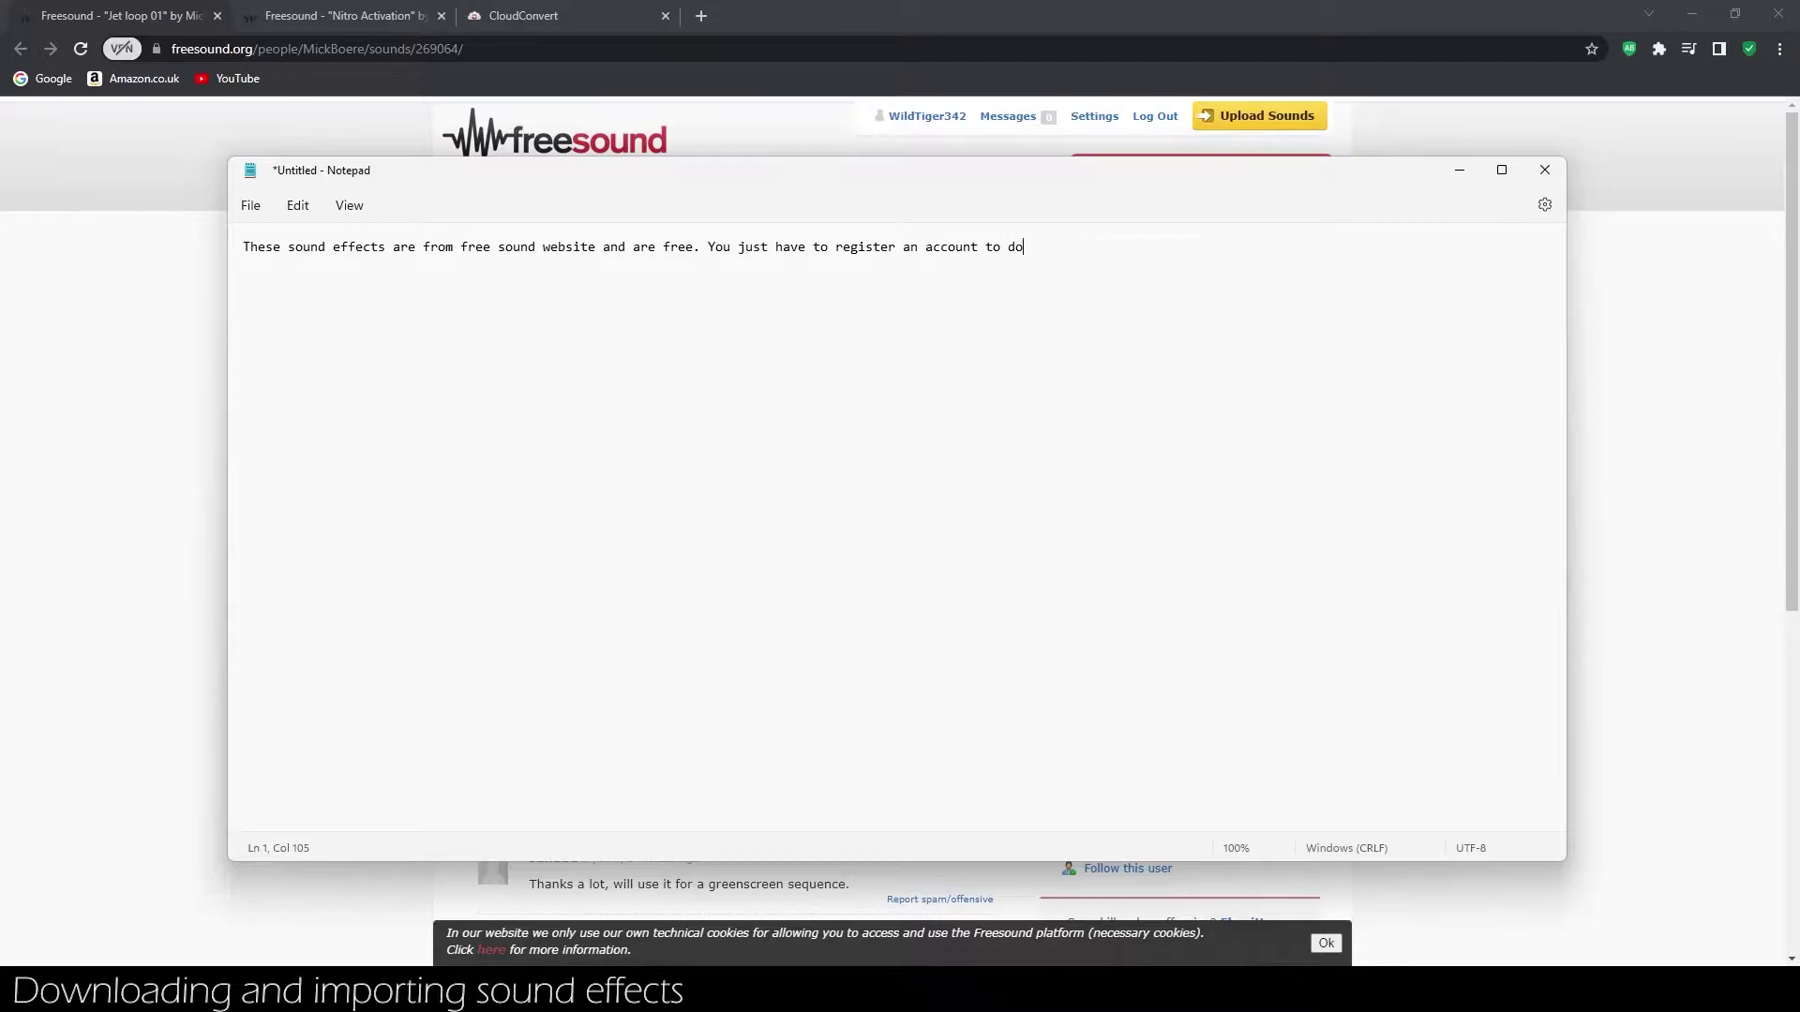
left_click(4, 336)
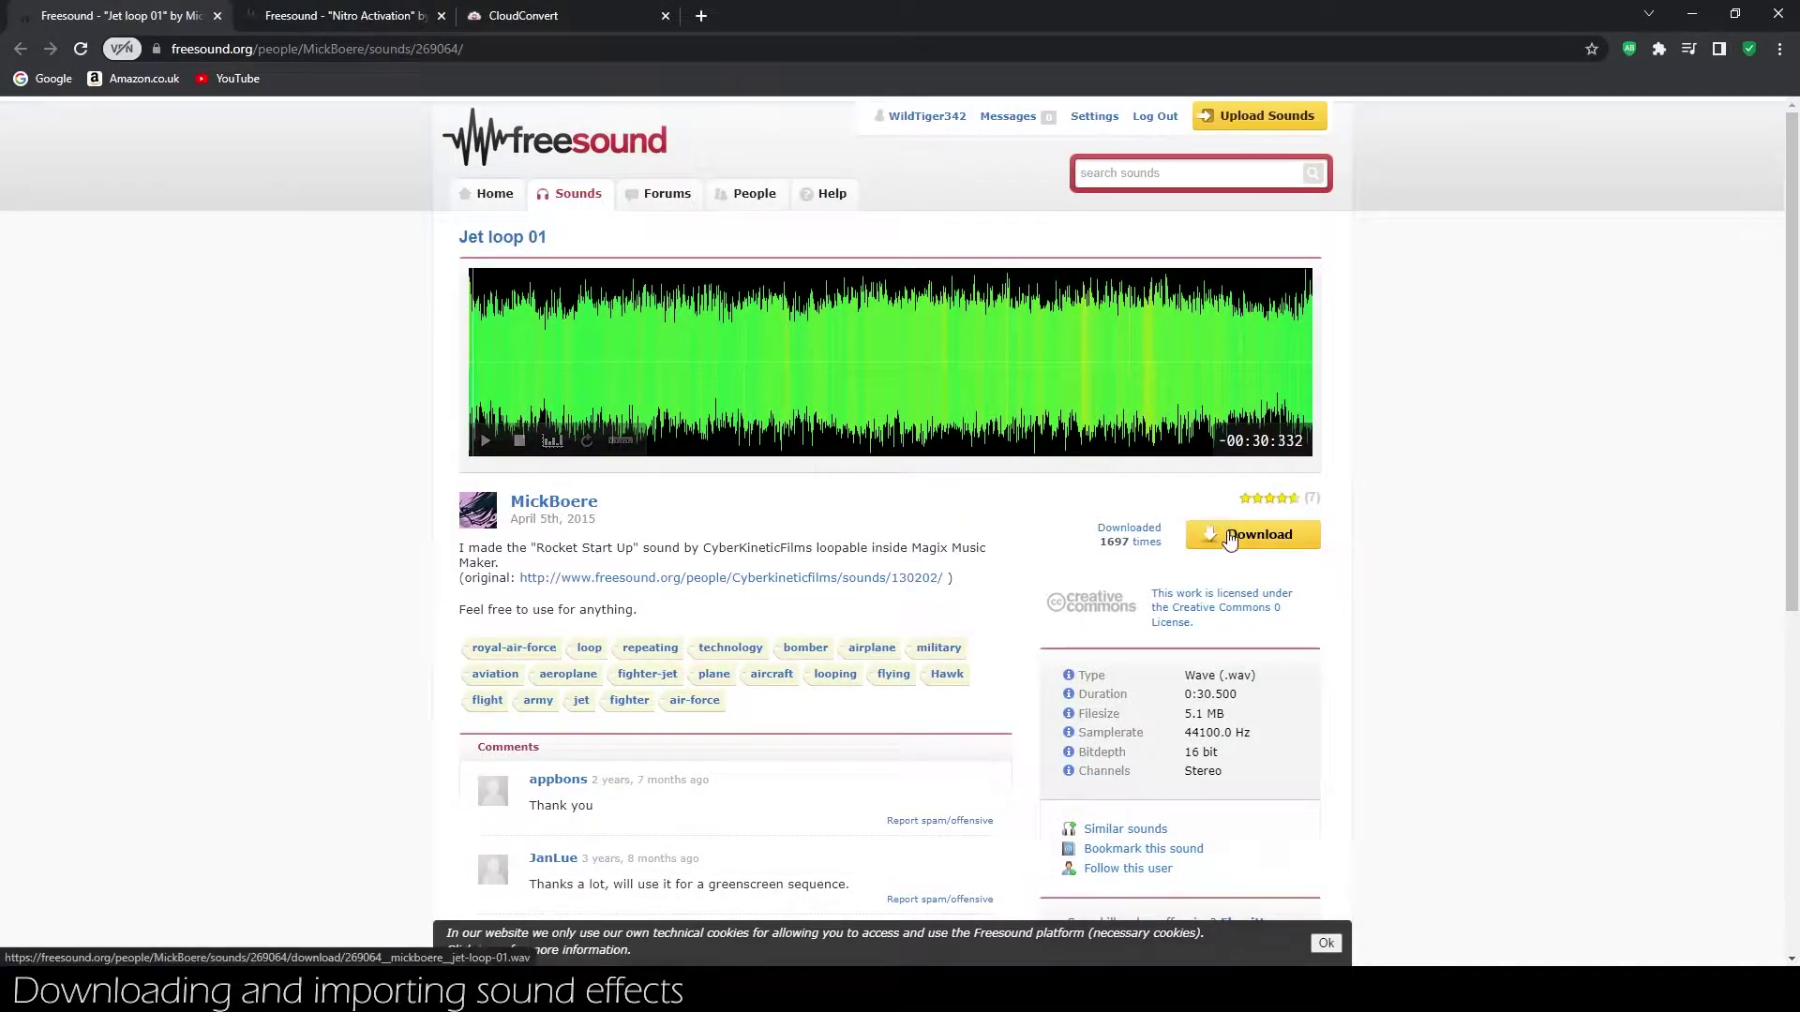
left_click_drag(552, 238, 457, 238)
left_click(675, 237)
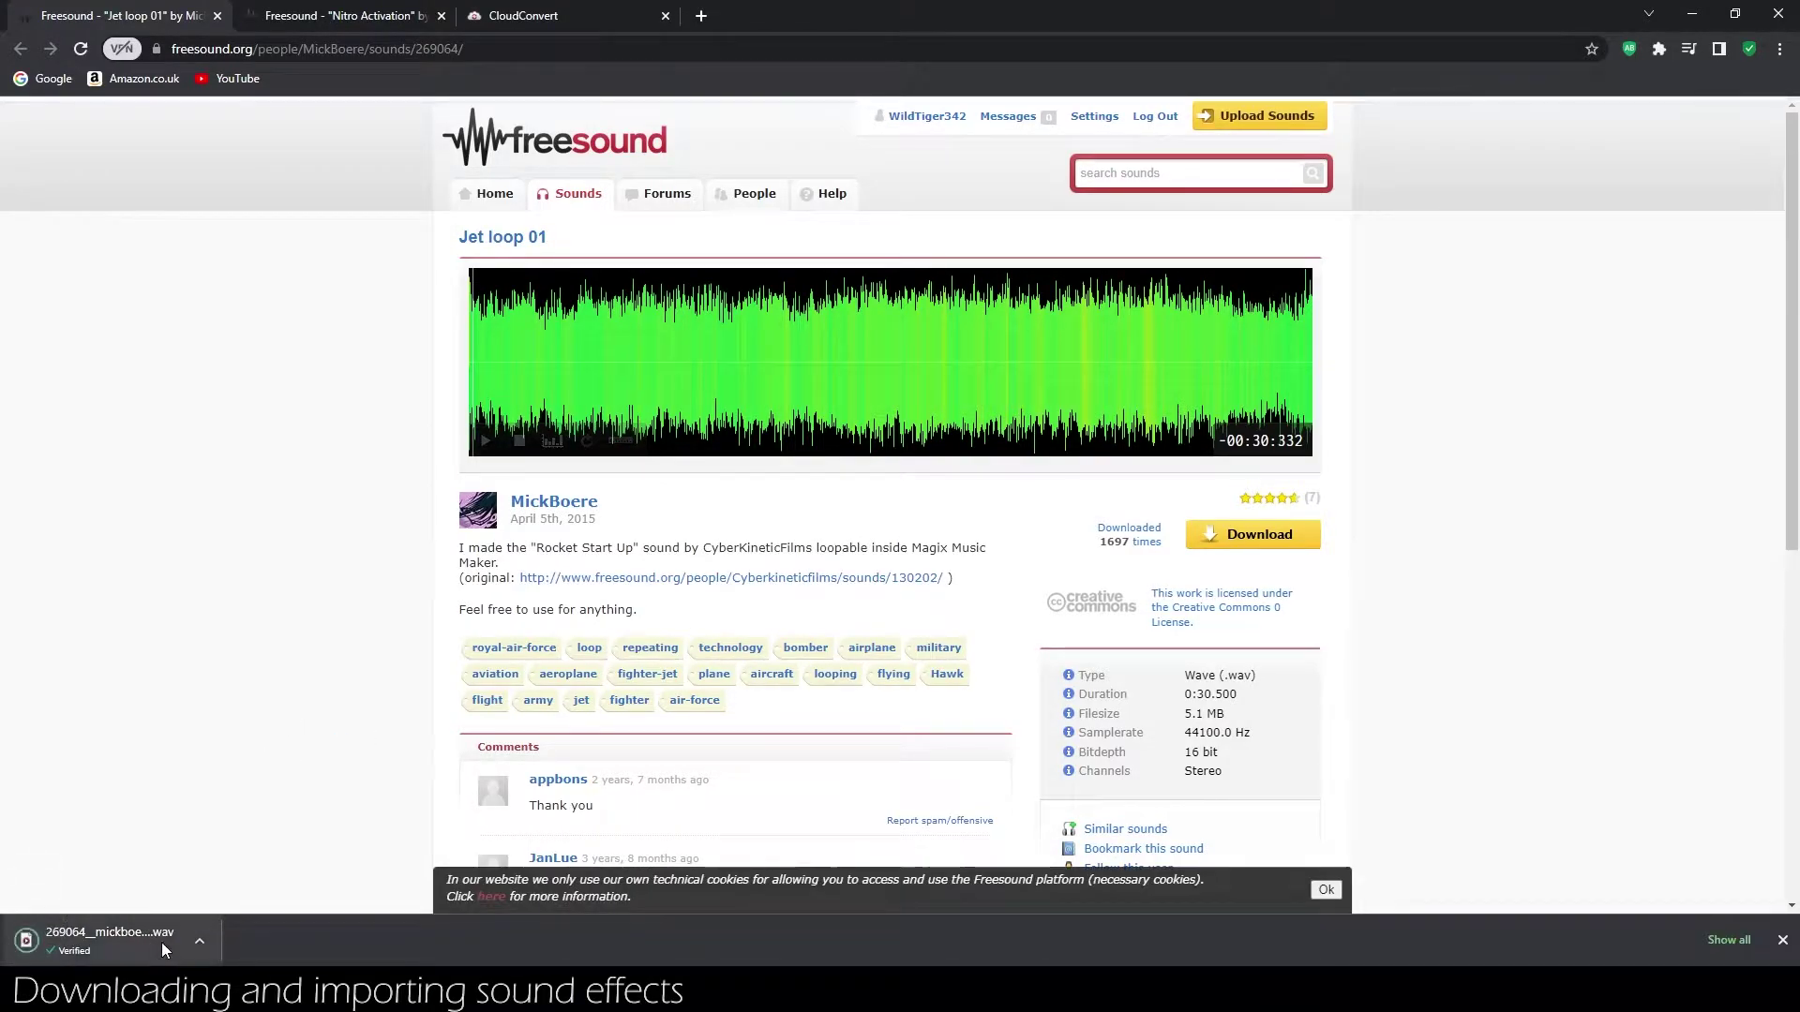
left_click_drag(150, 945, 353, 957)
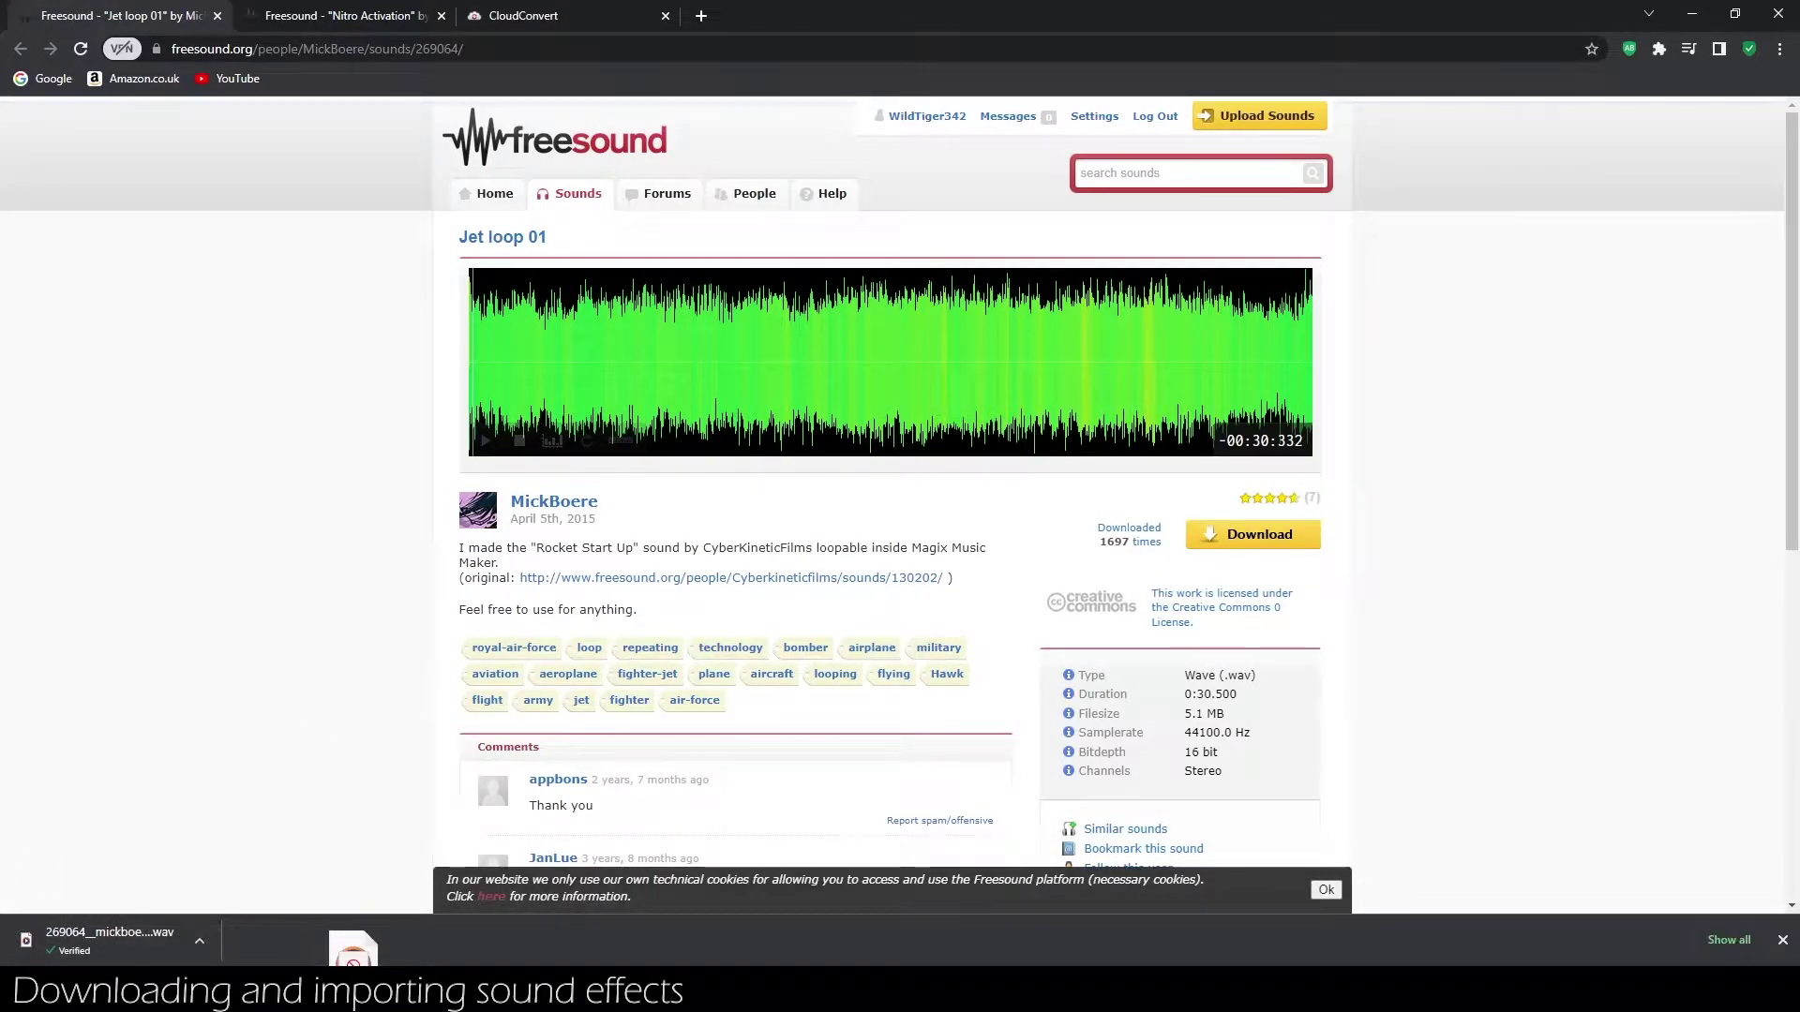
Download the Nitro Activation MP3 sound from its Freesound page.
left_click(300, 21)
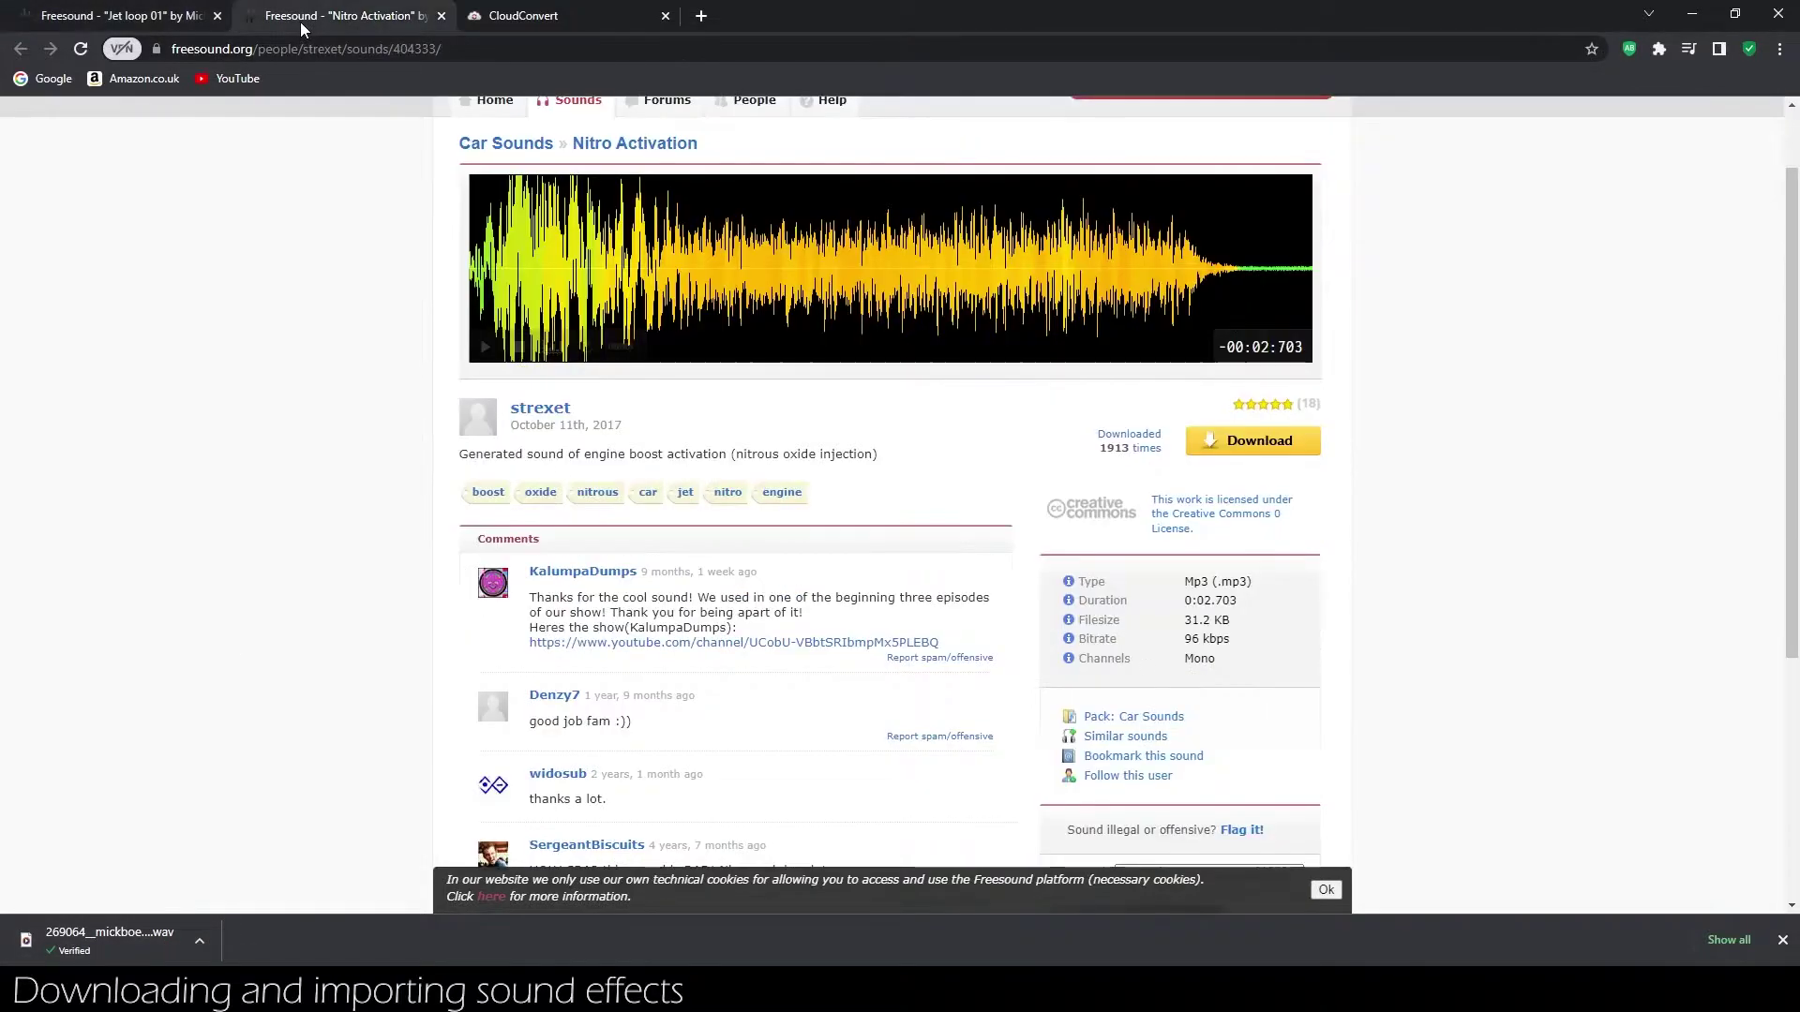
left_click_drag(698, 144, 454, 143)
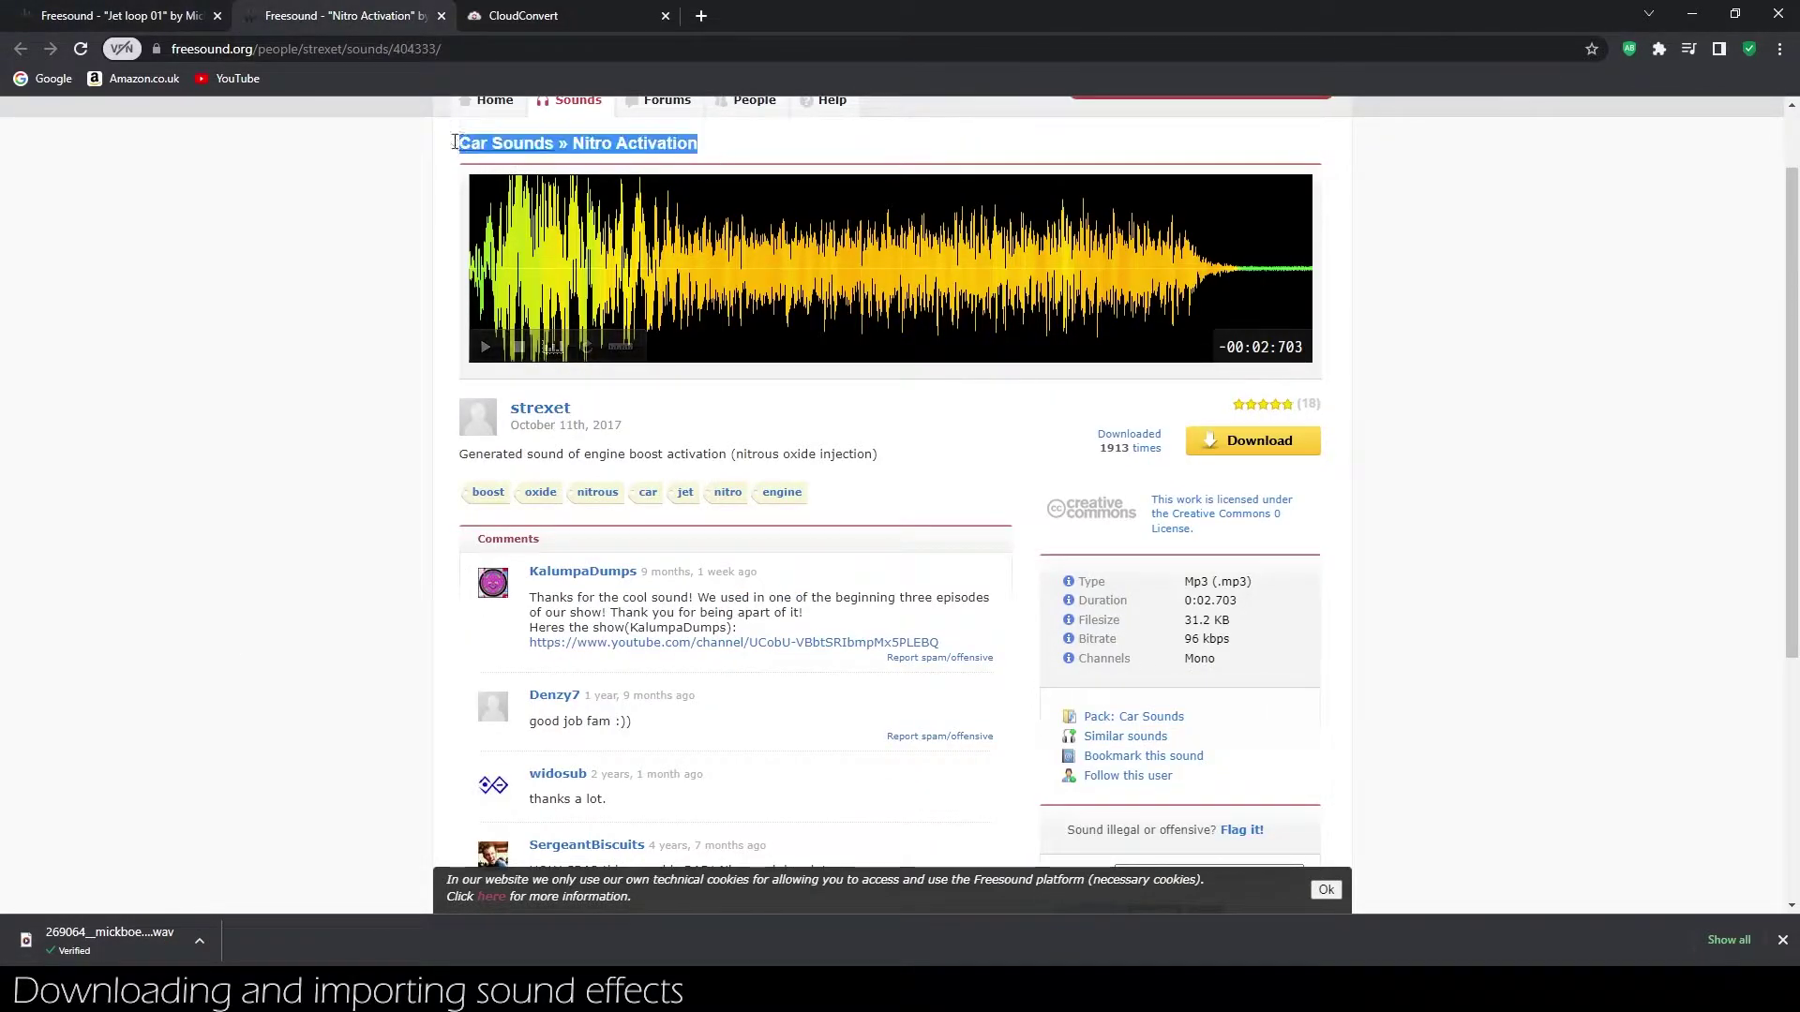
left_click(1287, 444)
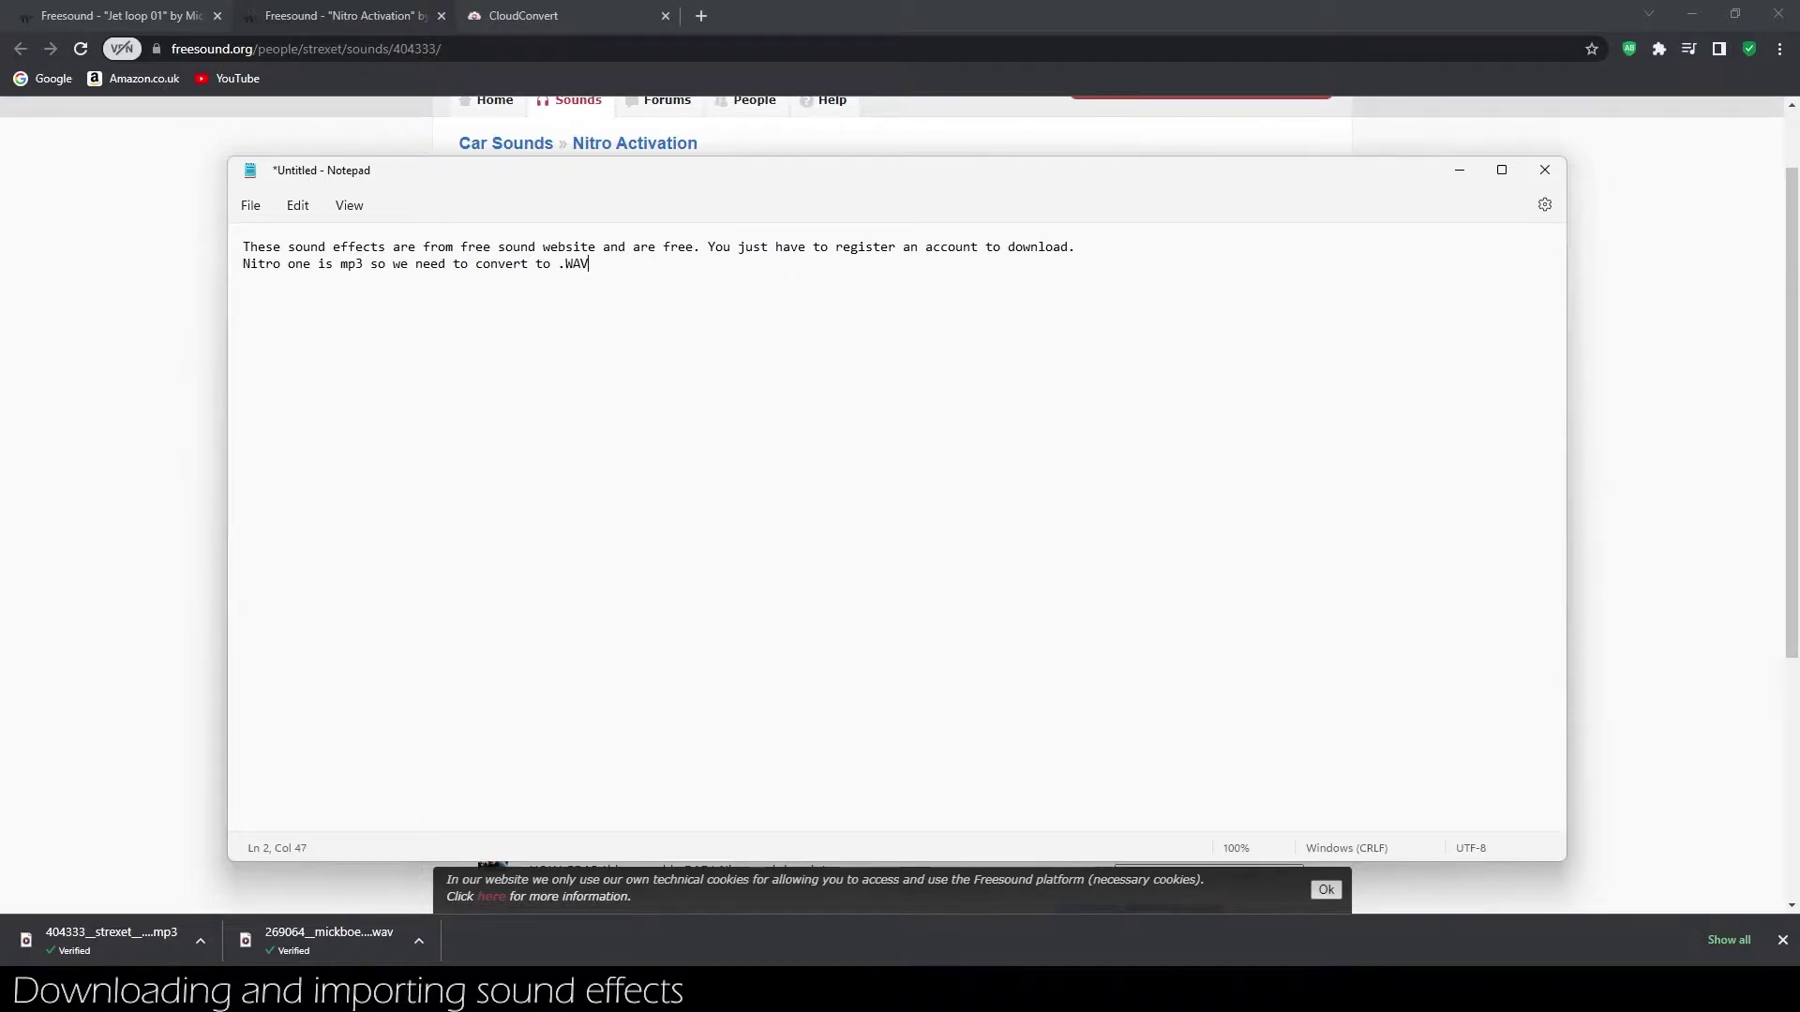
Load the nitro-activation MP3 into CloudConvert's file converter.
left_click(3, 531)
left_click(521, 11)
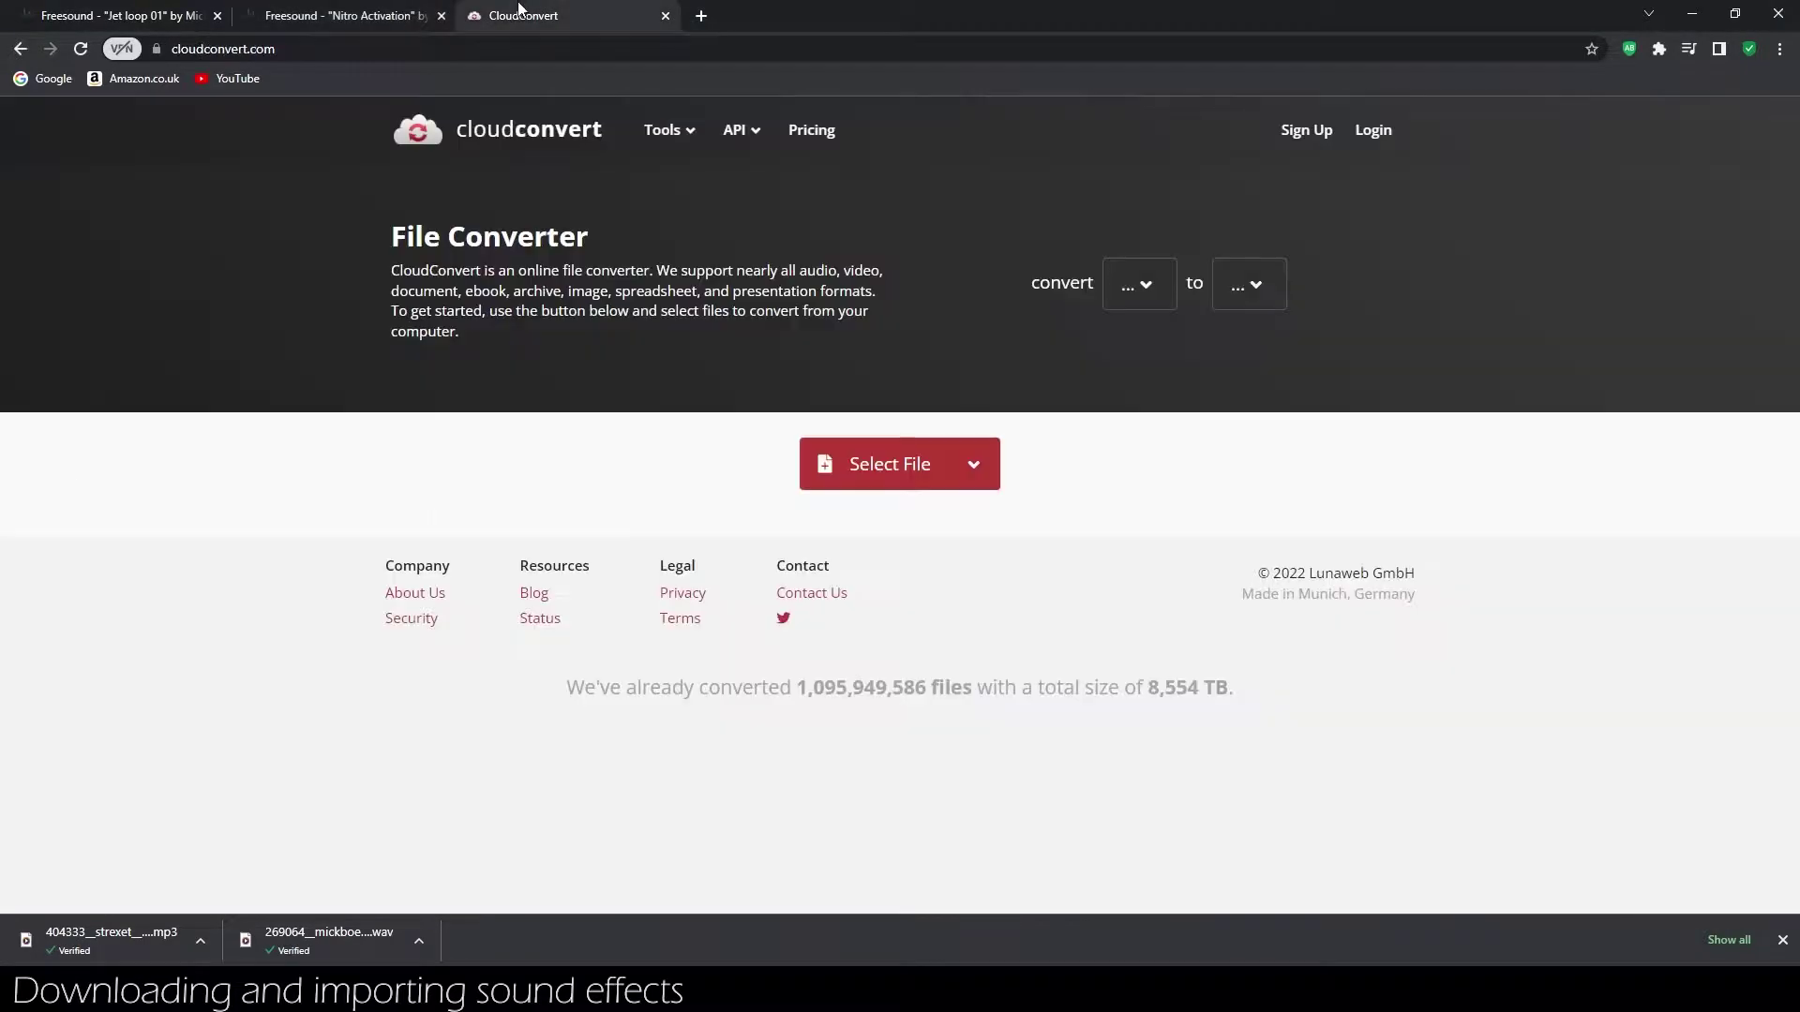
left_click_drag(627, 240, 354, 236)
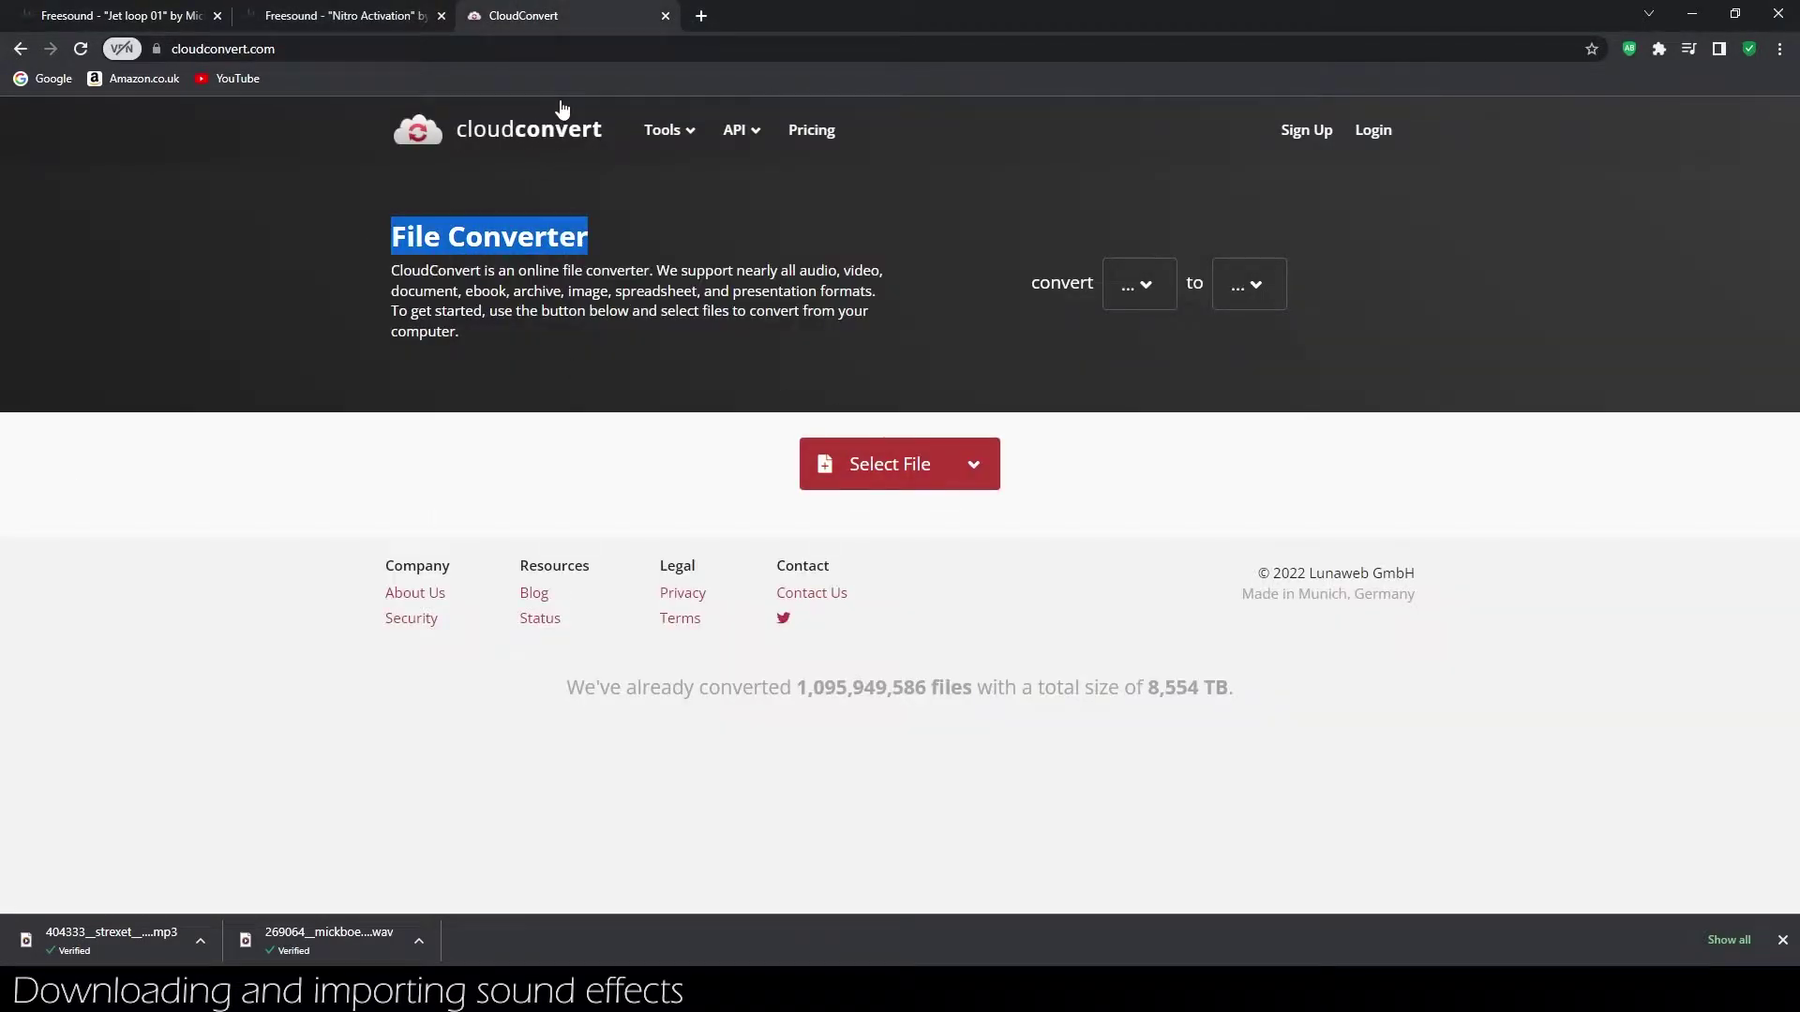
left_click(1146, 299)
left_click(1147, 292)
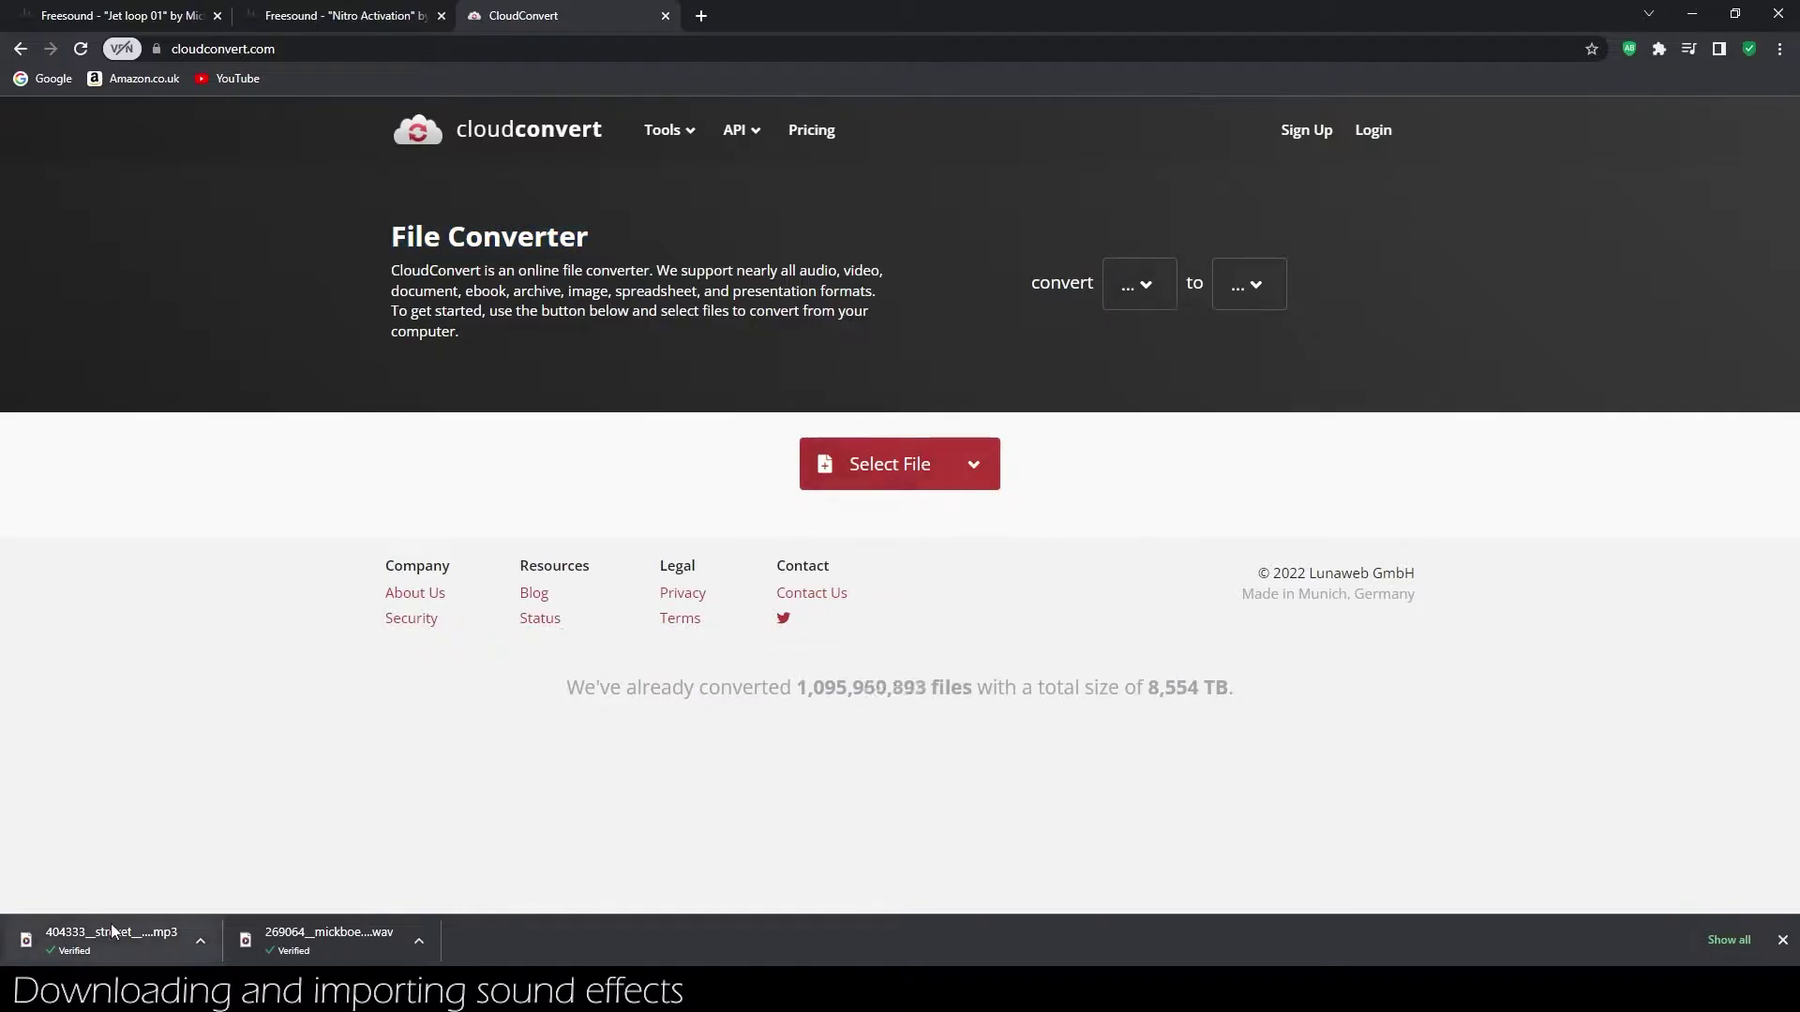
left_click_drag(112, 931, 906, 492)
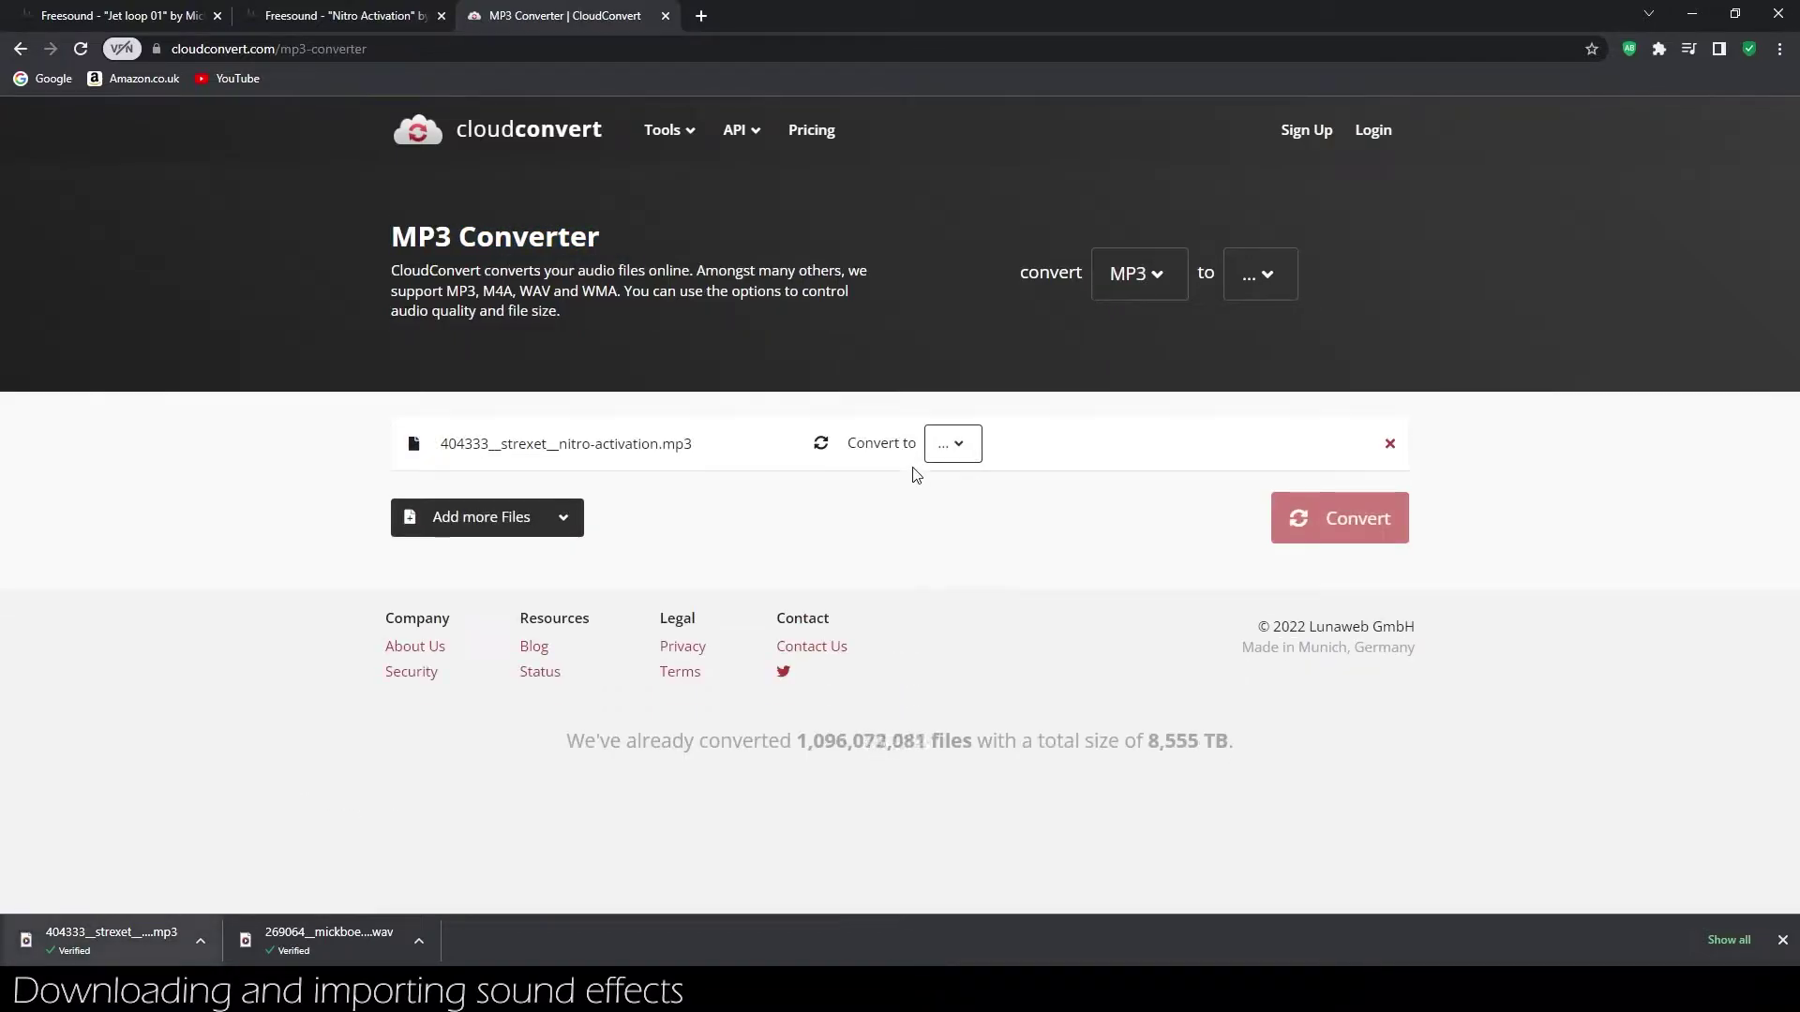
Convert the MP3 to WAV and download the converted file.
left_click(953, 444)
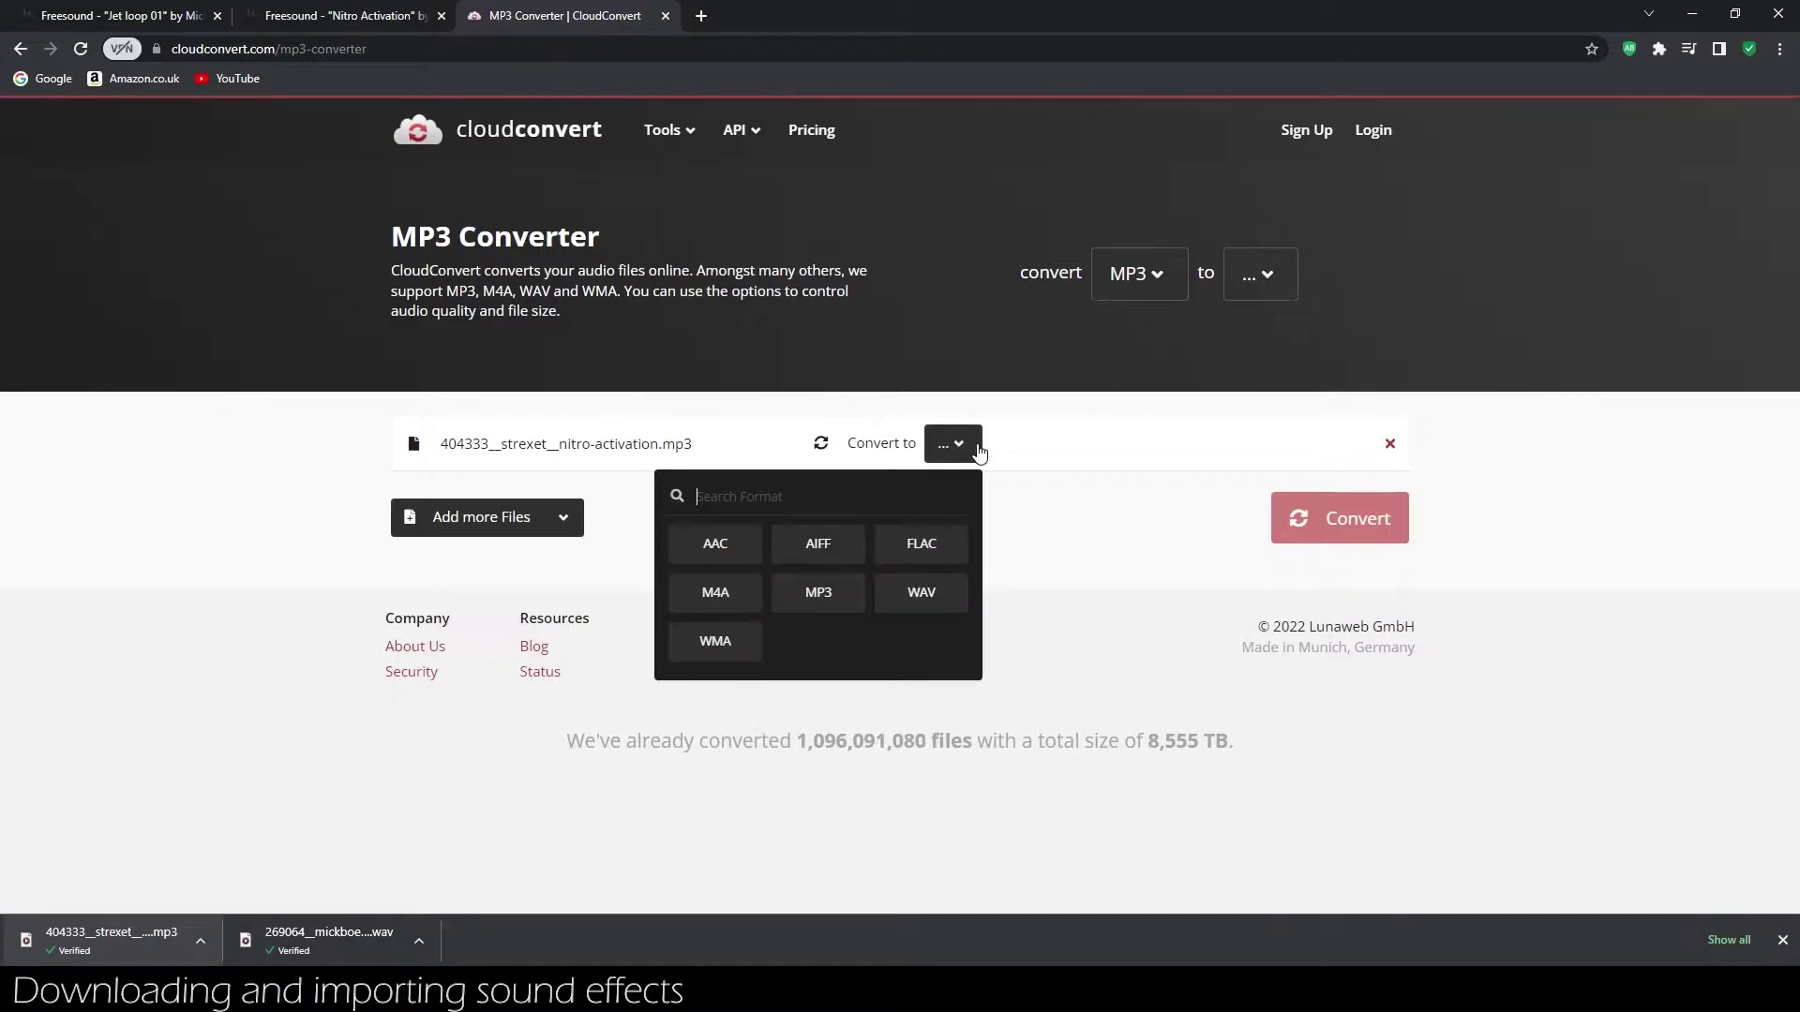
left_click(945, 592)
left_click(1352, 518)
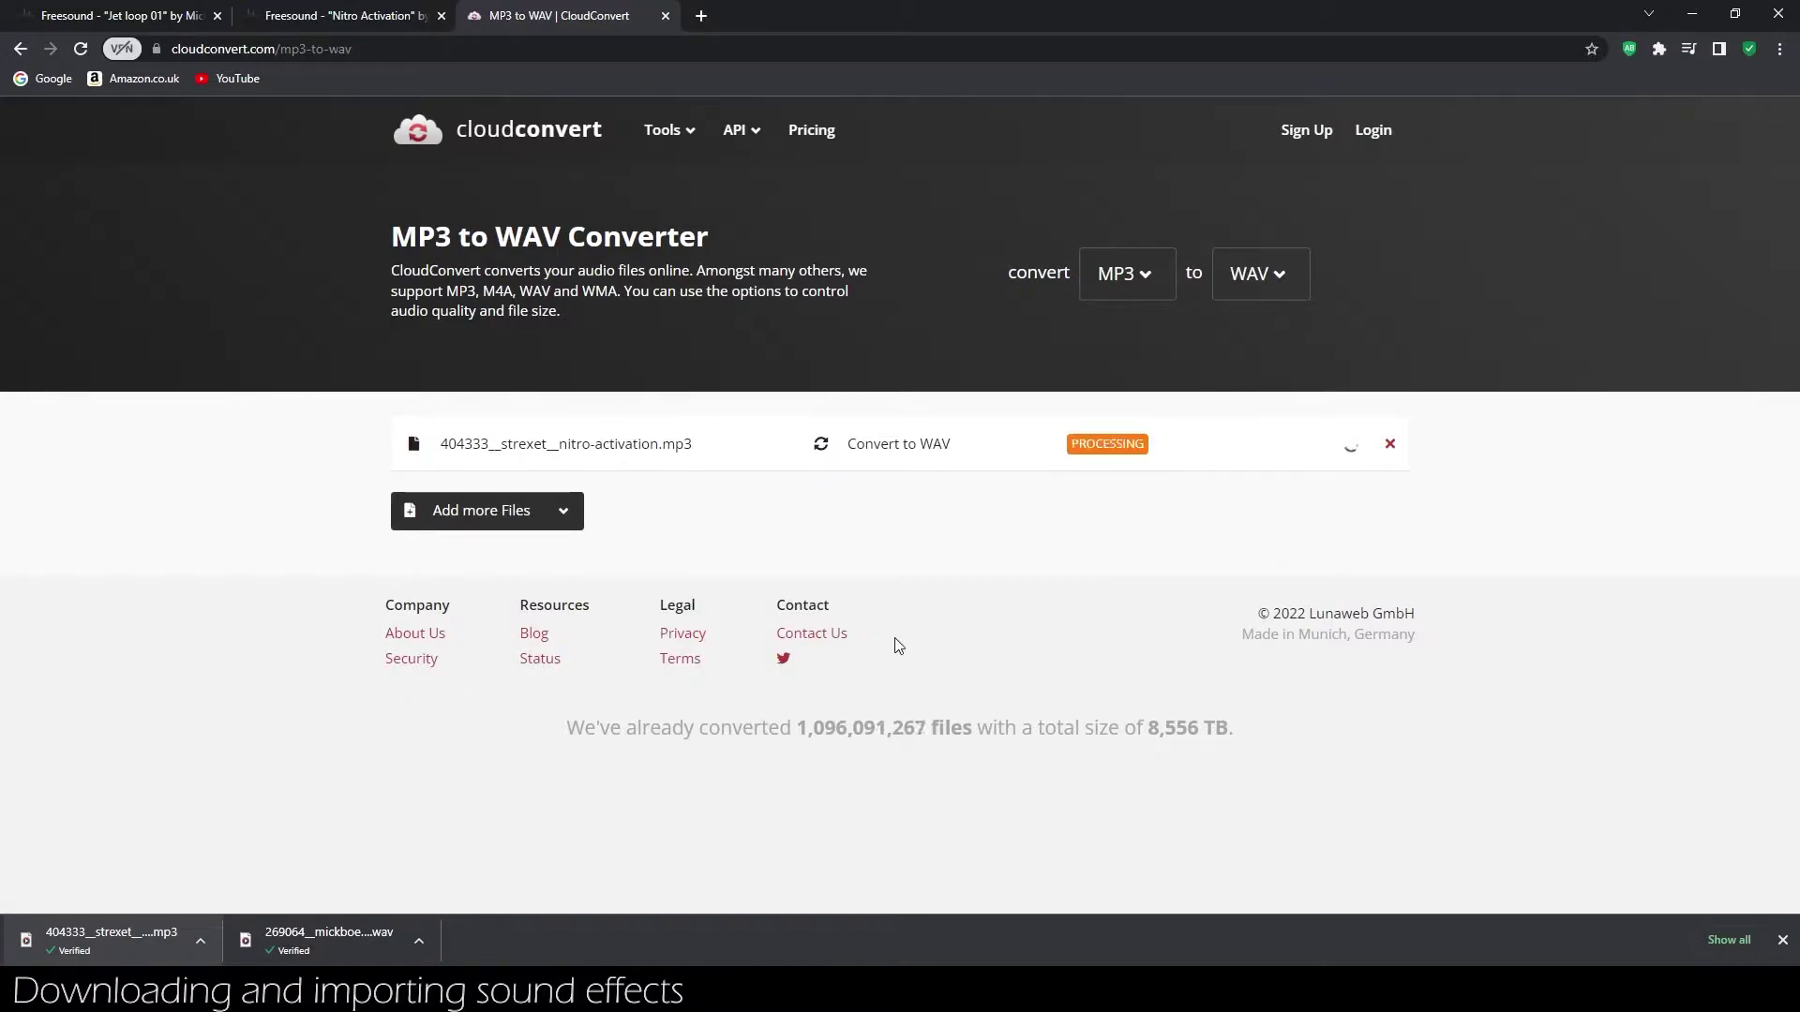
left_click(1253, 466)
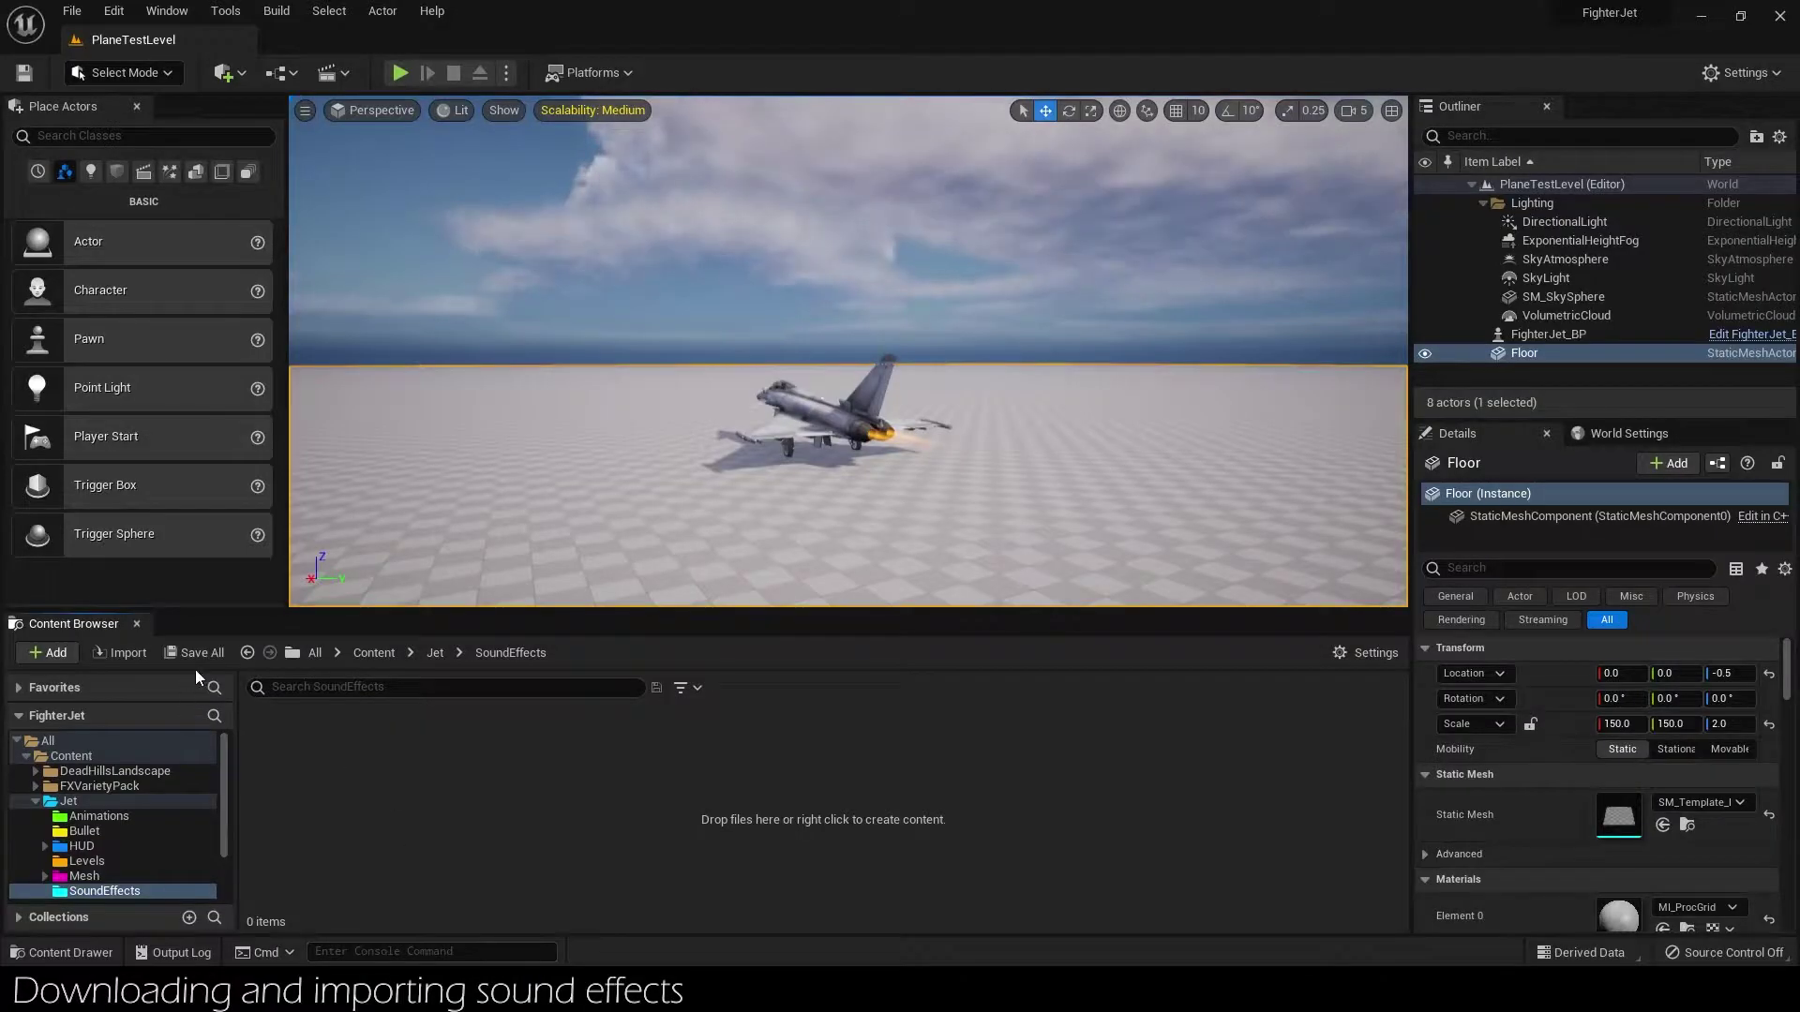
Import the jet-loop and nitro-activation WAV files into SoundEffects.
left_click(133, 661)
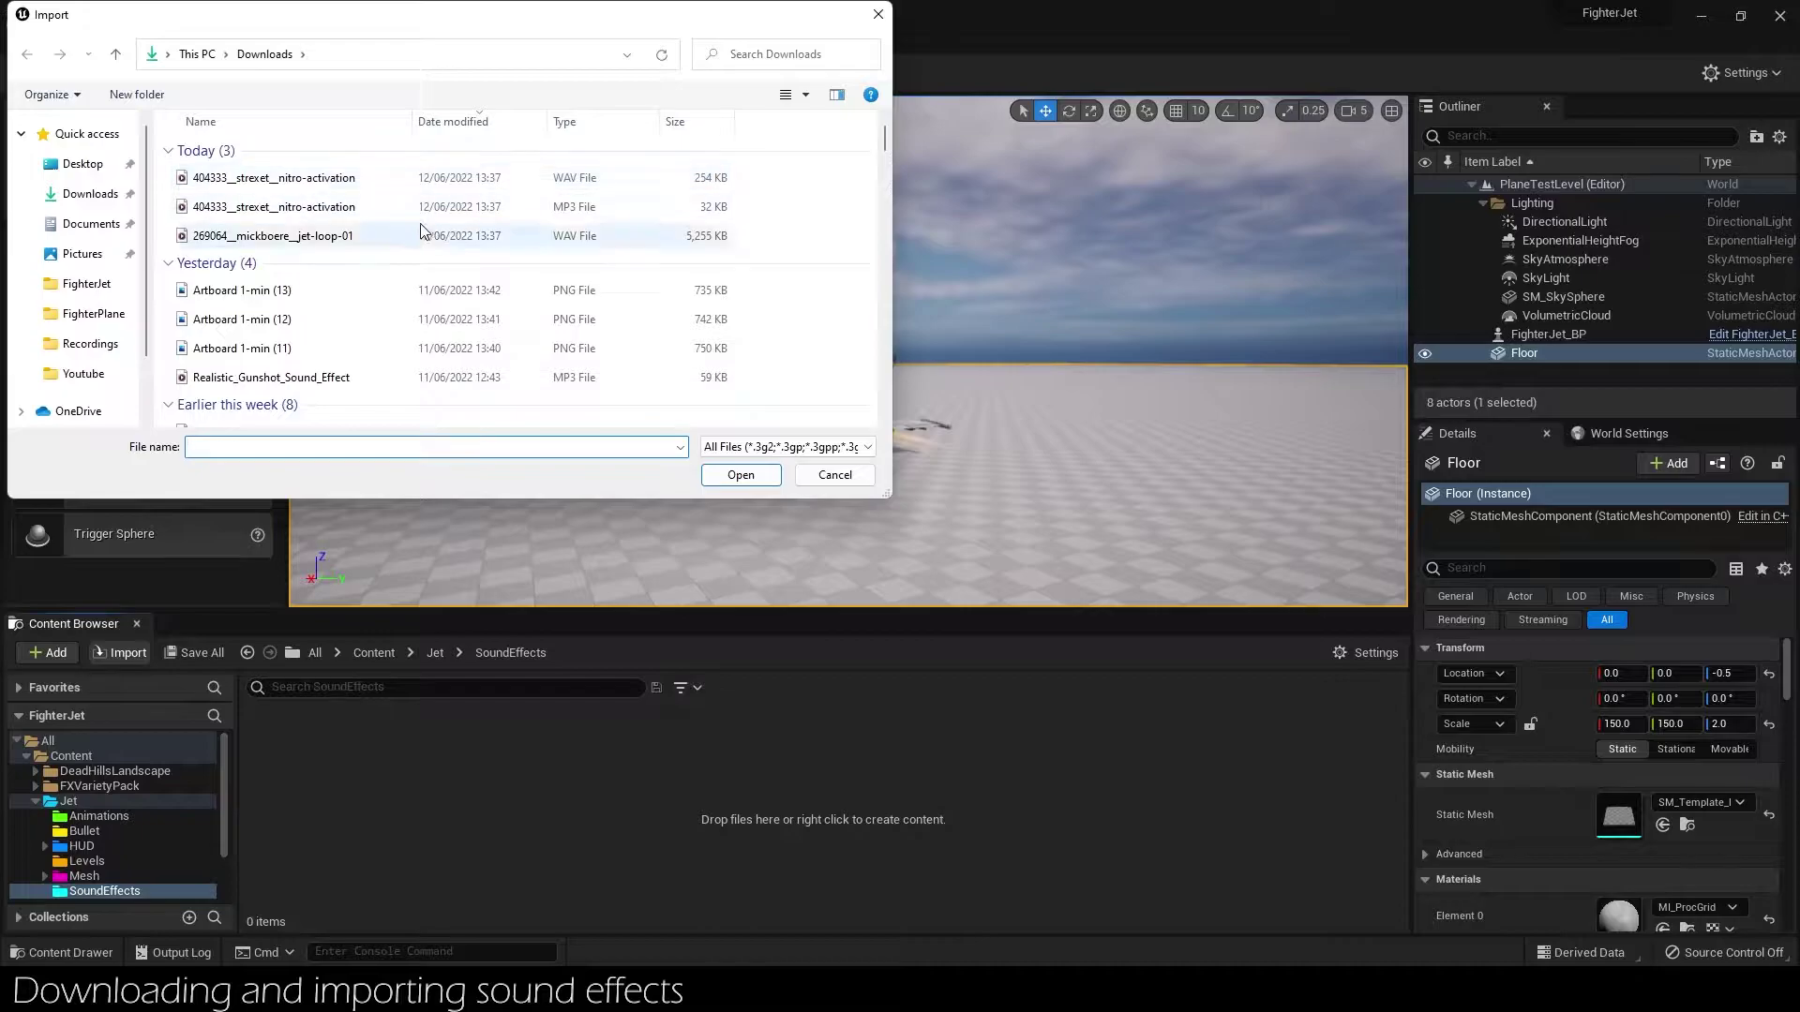
left_click(563, 236)
left_click(567, 188)
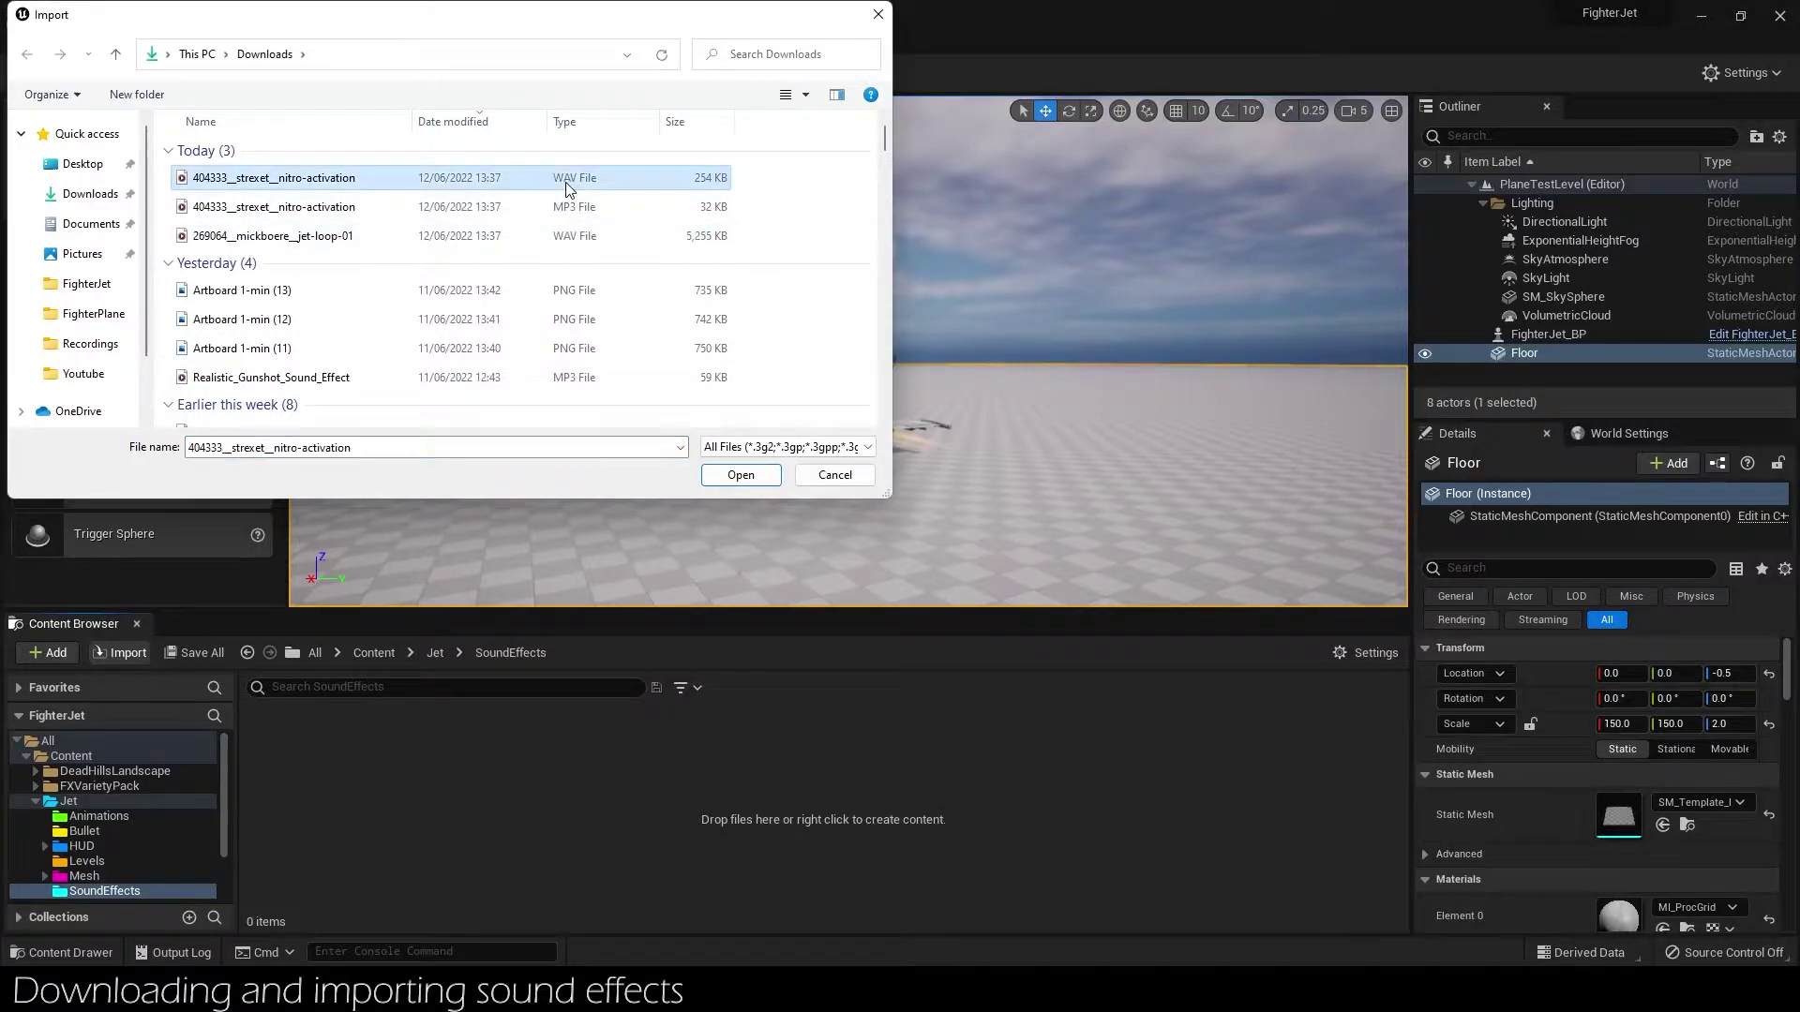
left_click(554, 237, "ctrl")
left_click(741, 475)
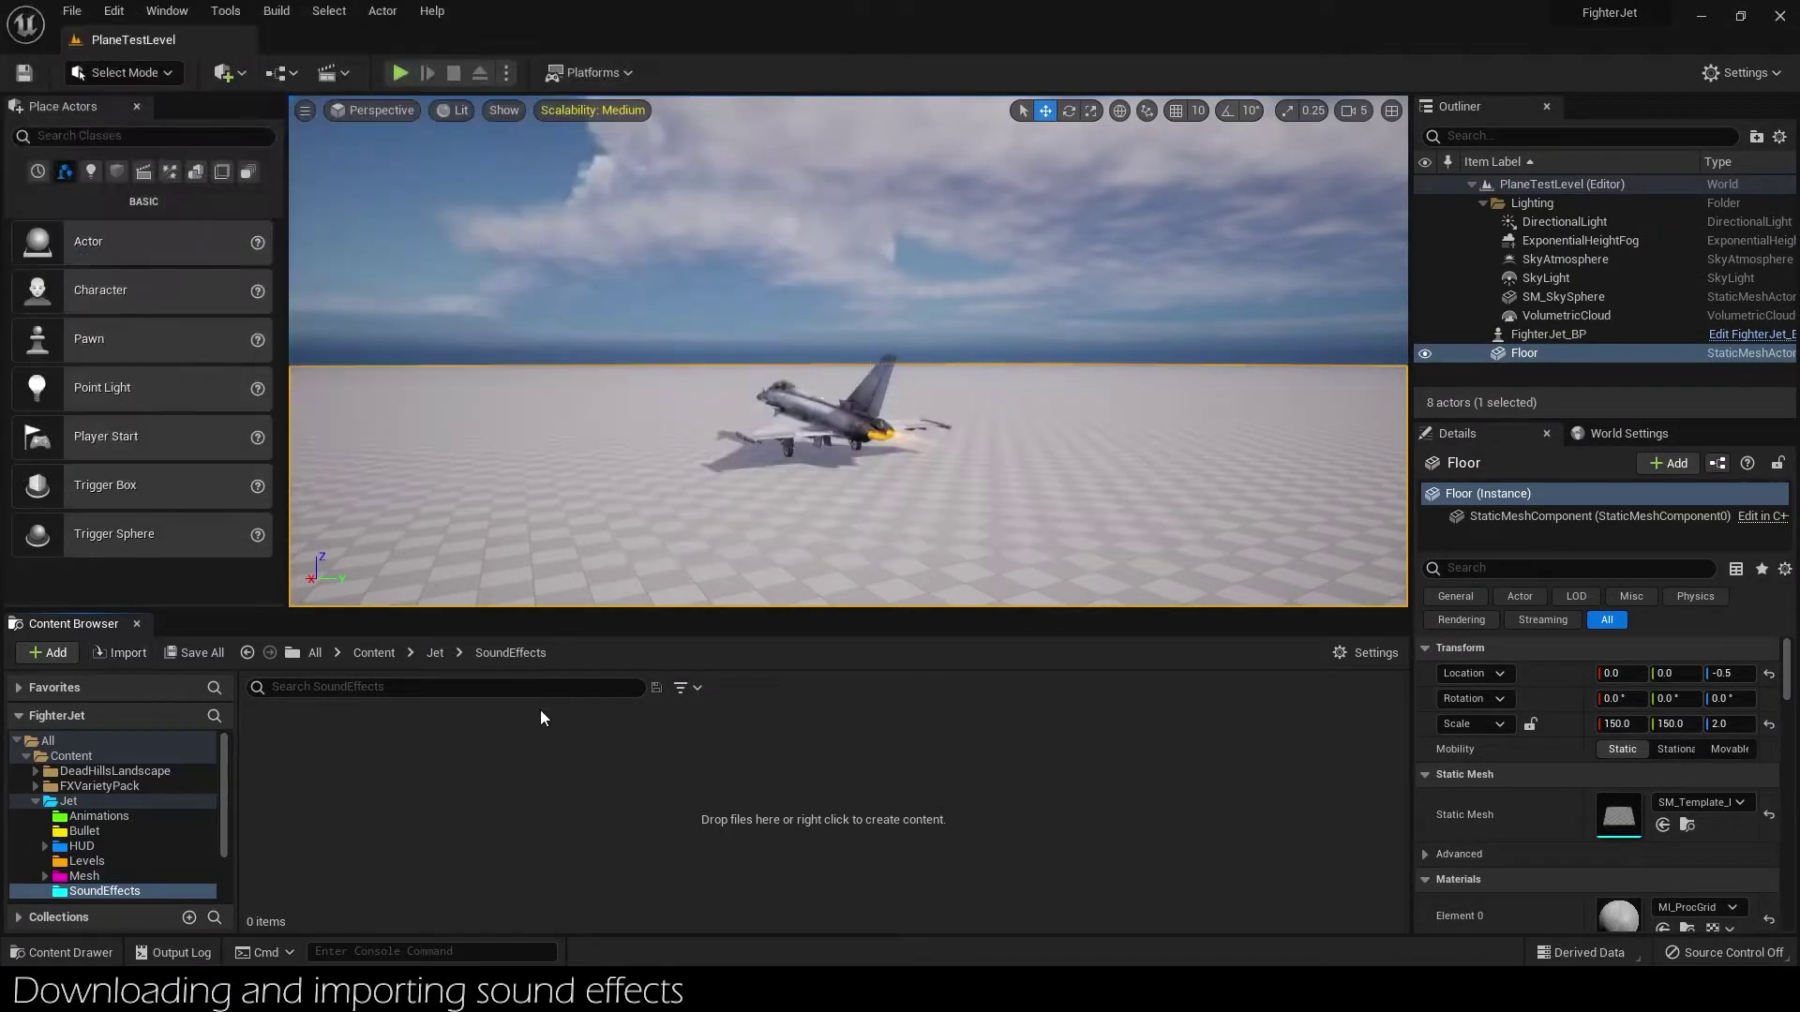
Rename the imported sounds NitroBoostActivate and JetEngineLooped.
left_click(282, 787)
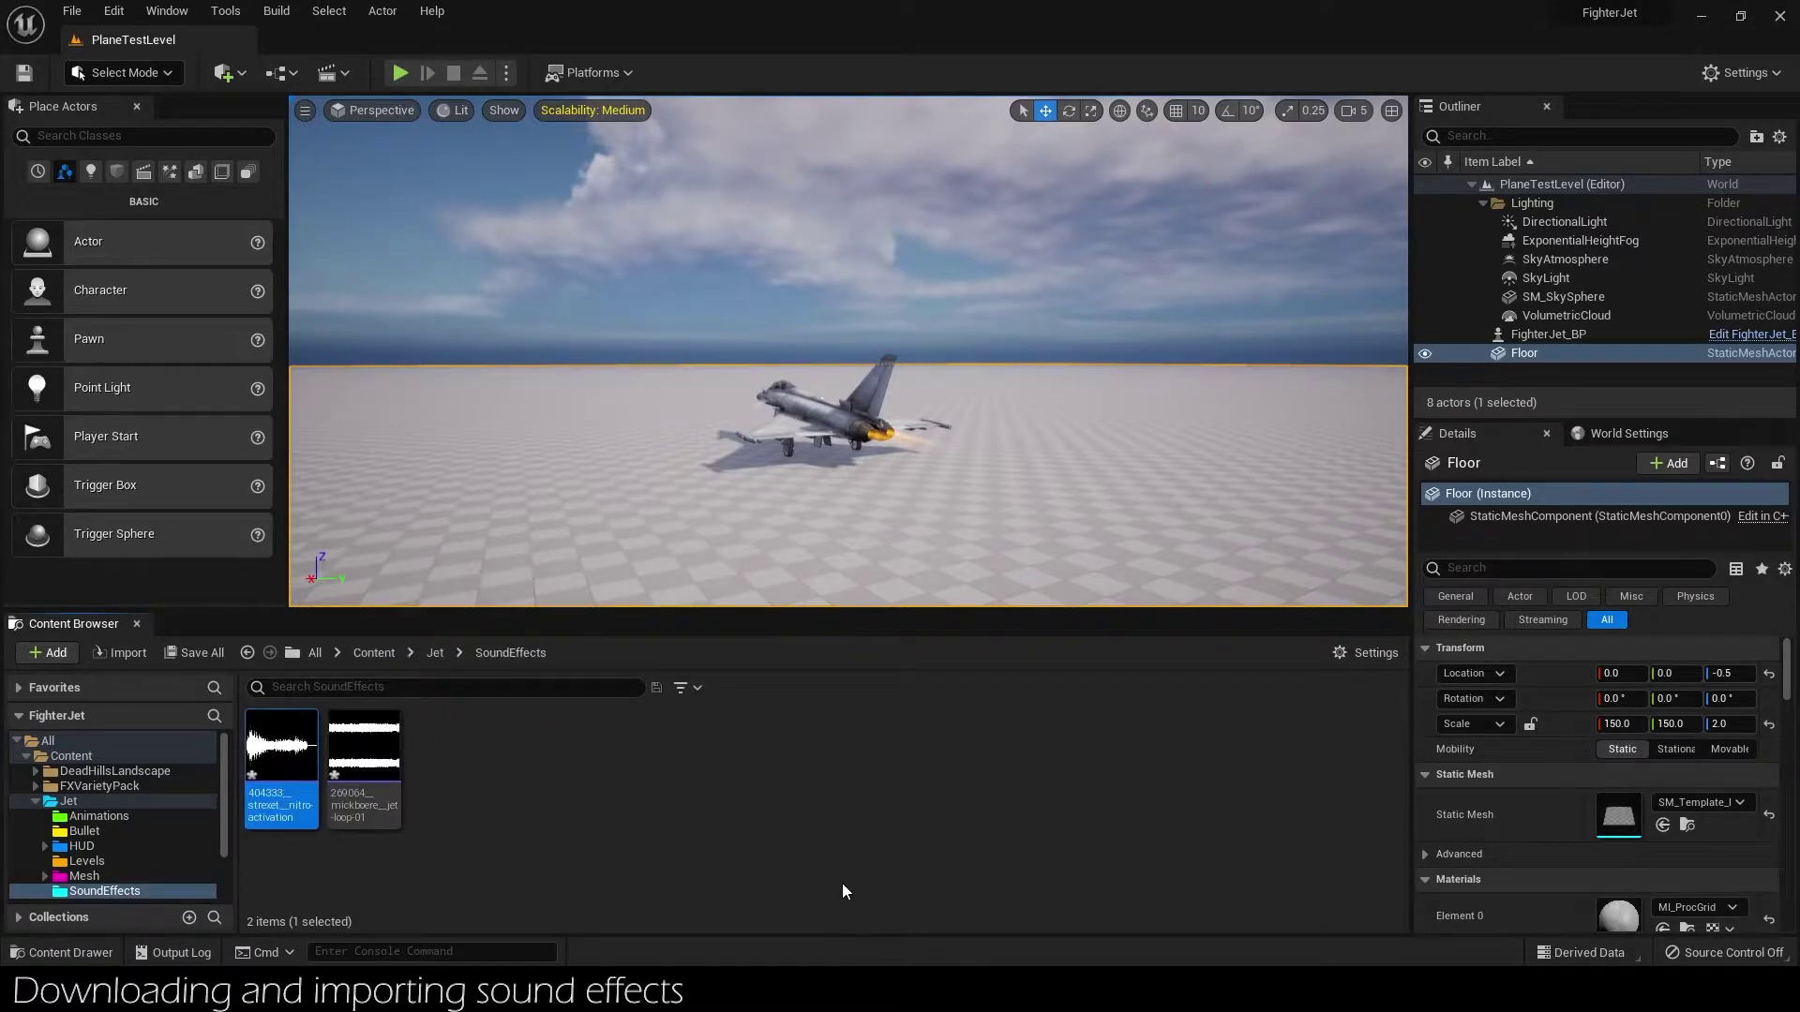
key("F2")
type("BoostActiv")
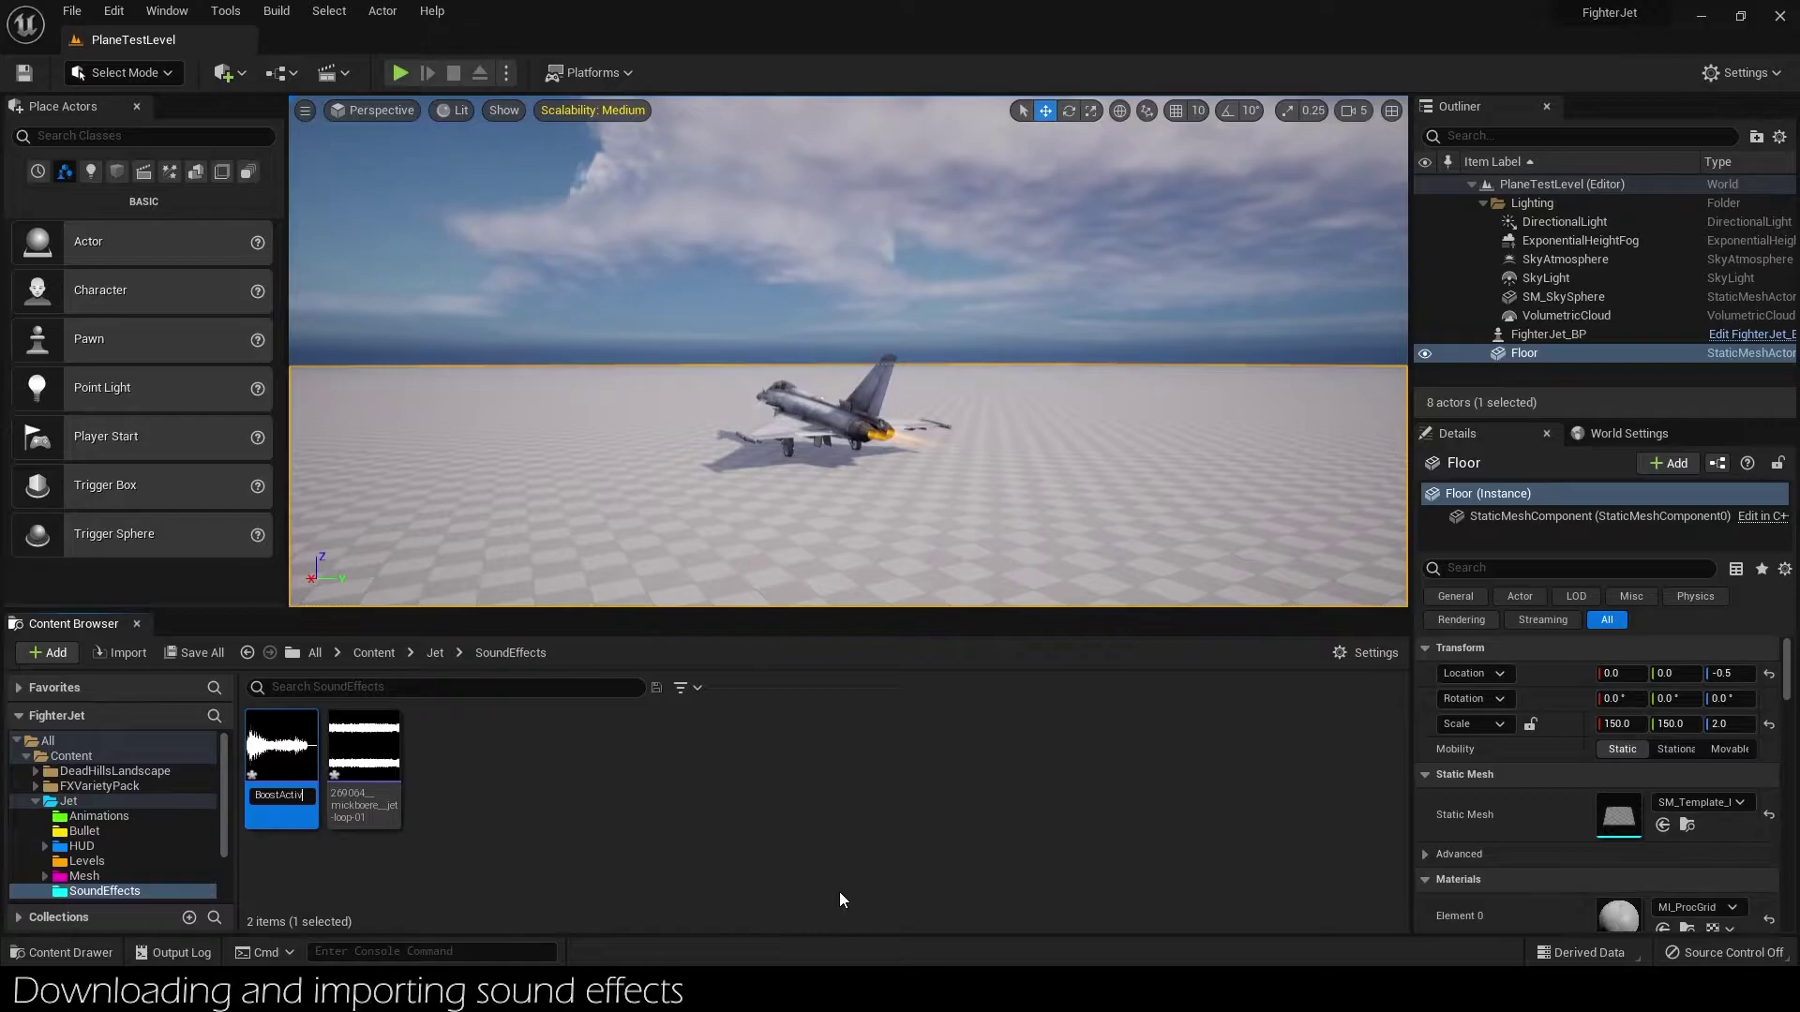
type("ate")
key("Return")
left_click(308, 825)
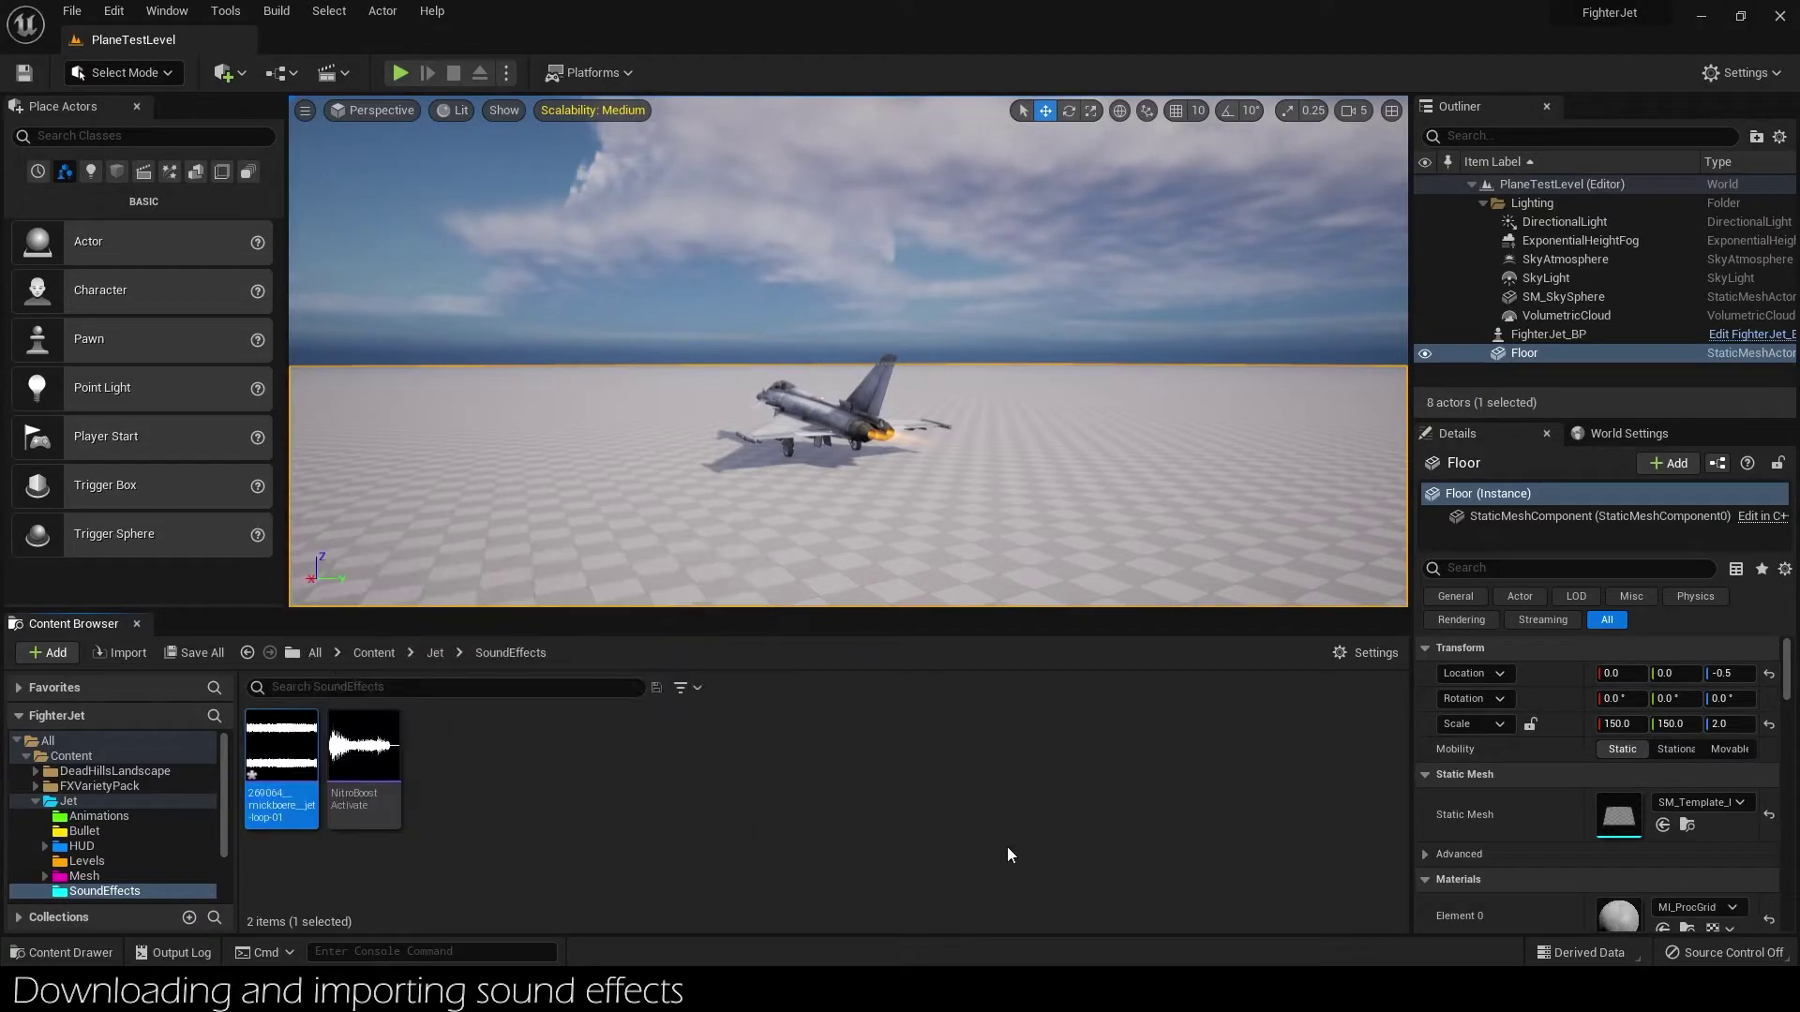
key("F2")
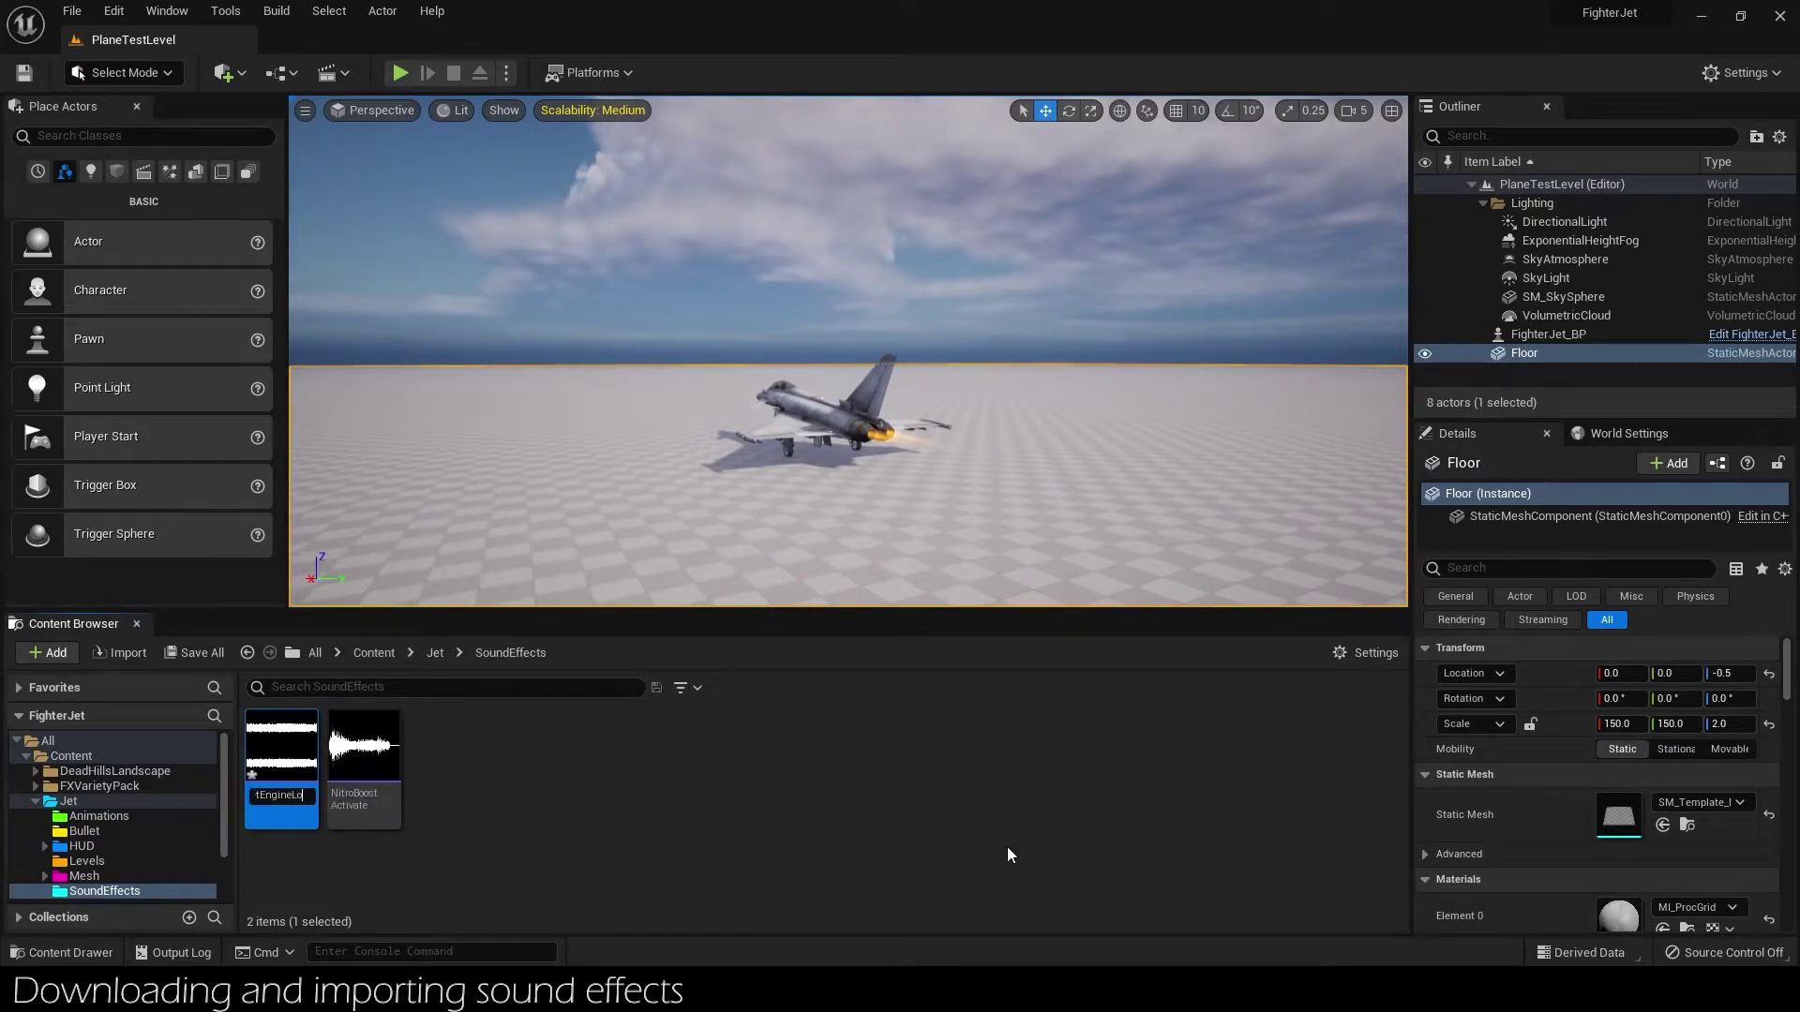
key("Return")
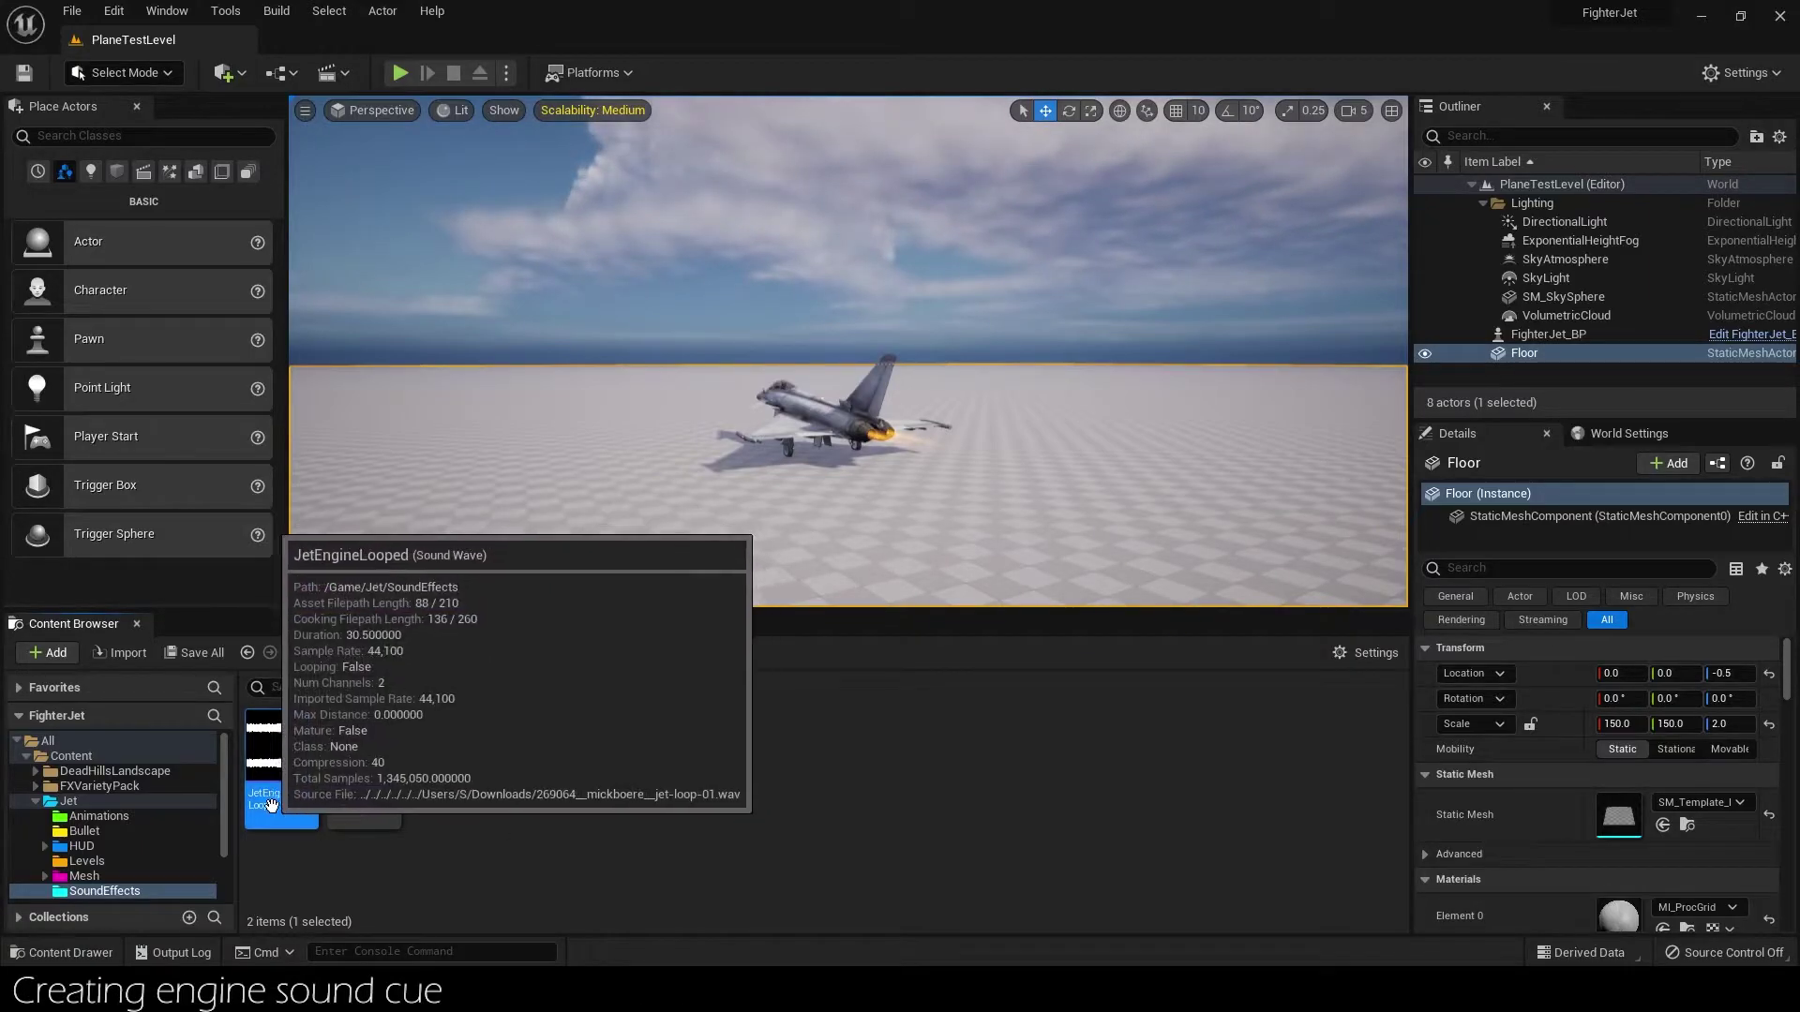
Create JetEngineLooped_Cue from the JetEngineLooped sound and open it docked in the main window.
right_click(282, 758)
left_click(366, 218)
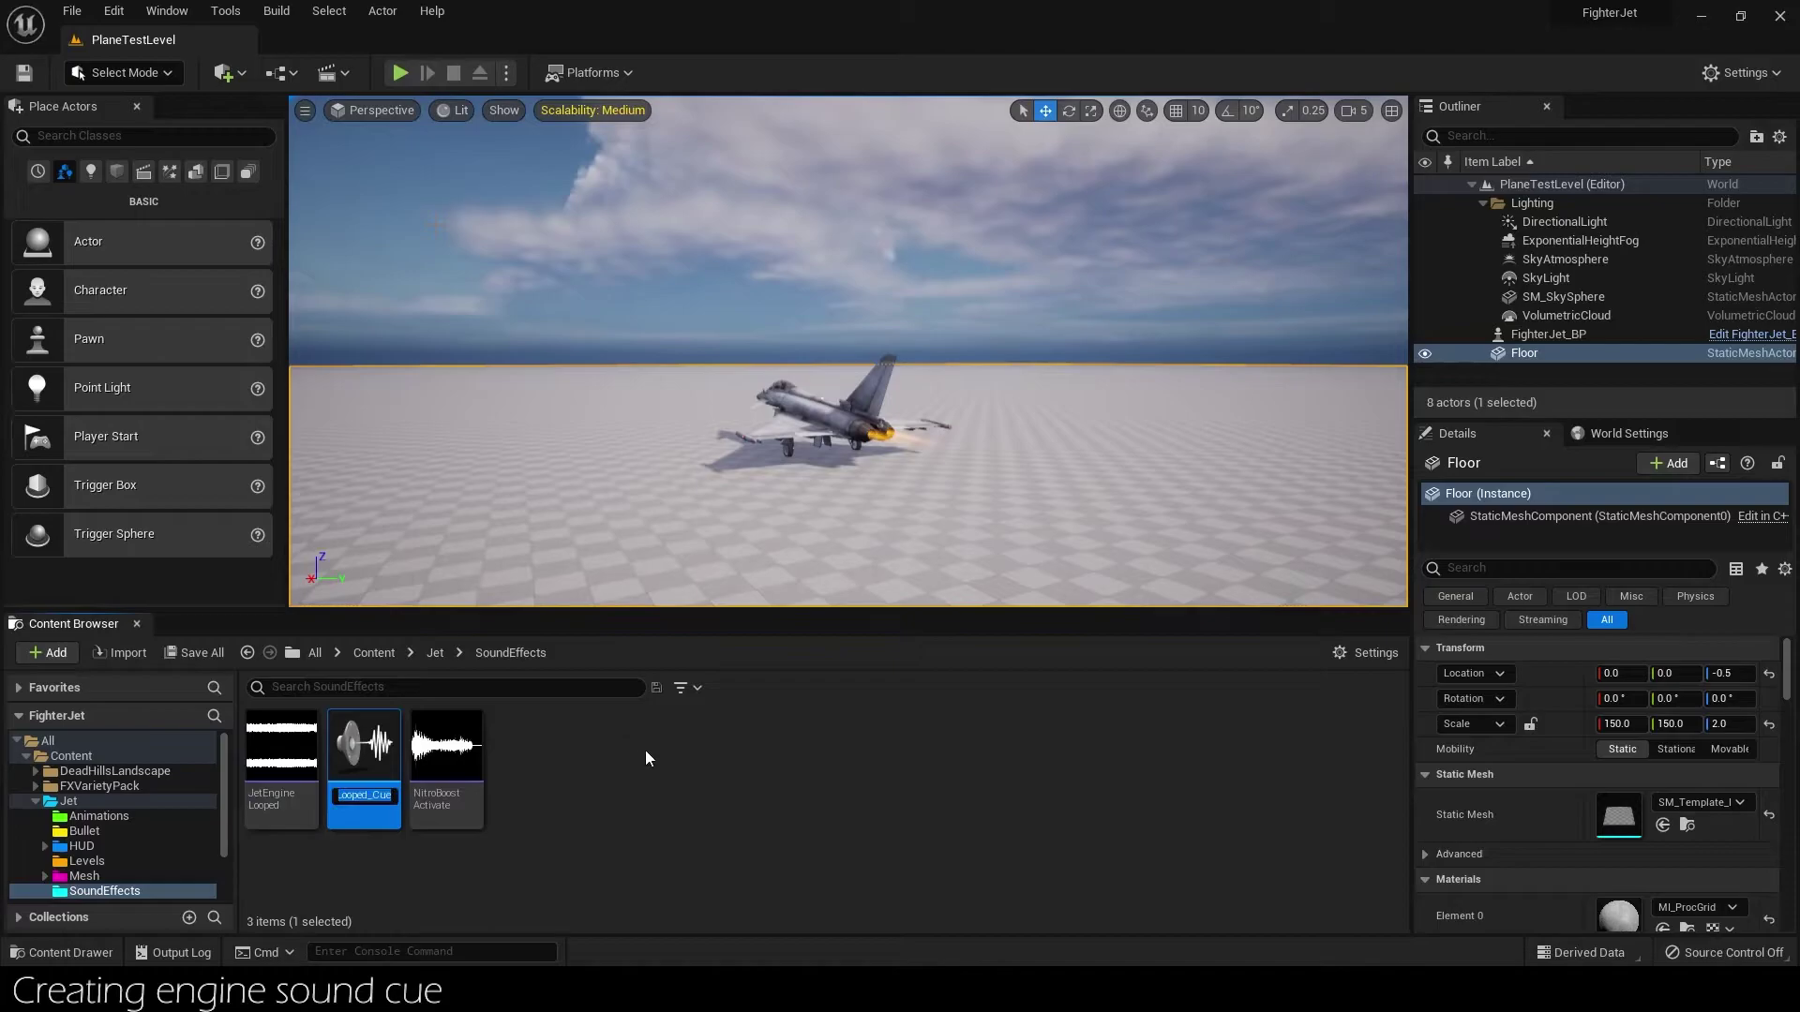
key("Return")
double_click(363, 750)
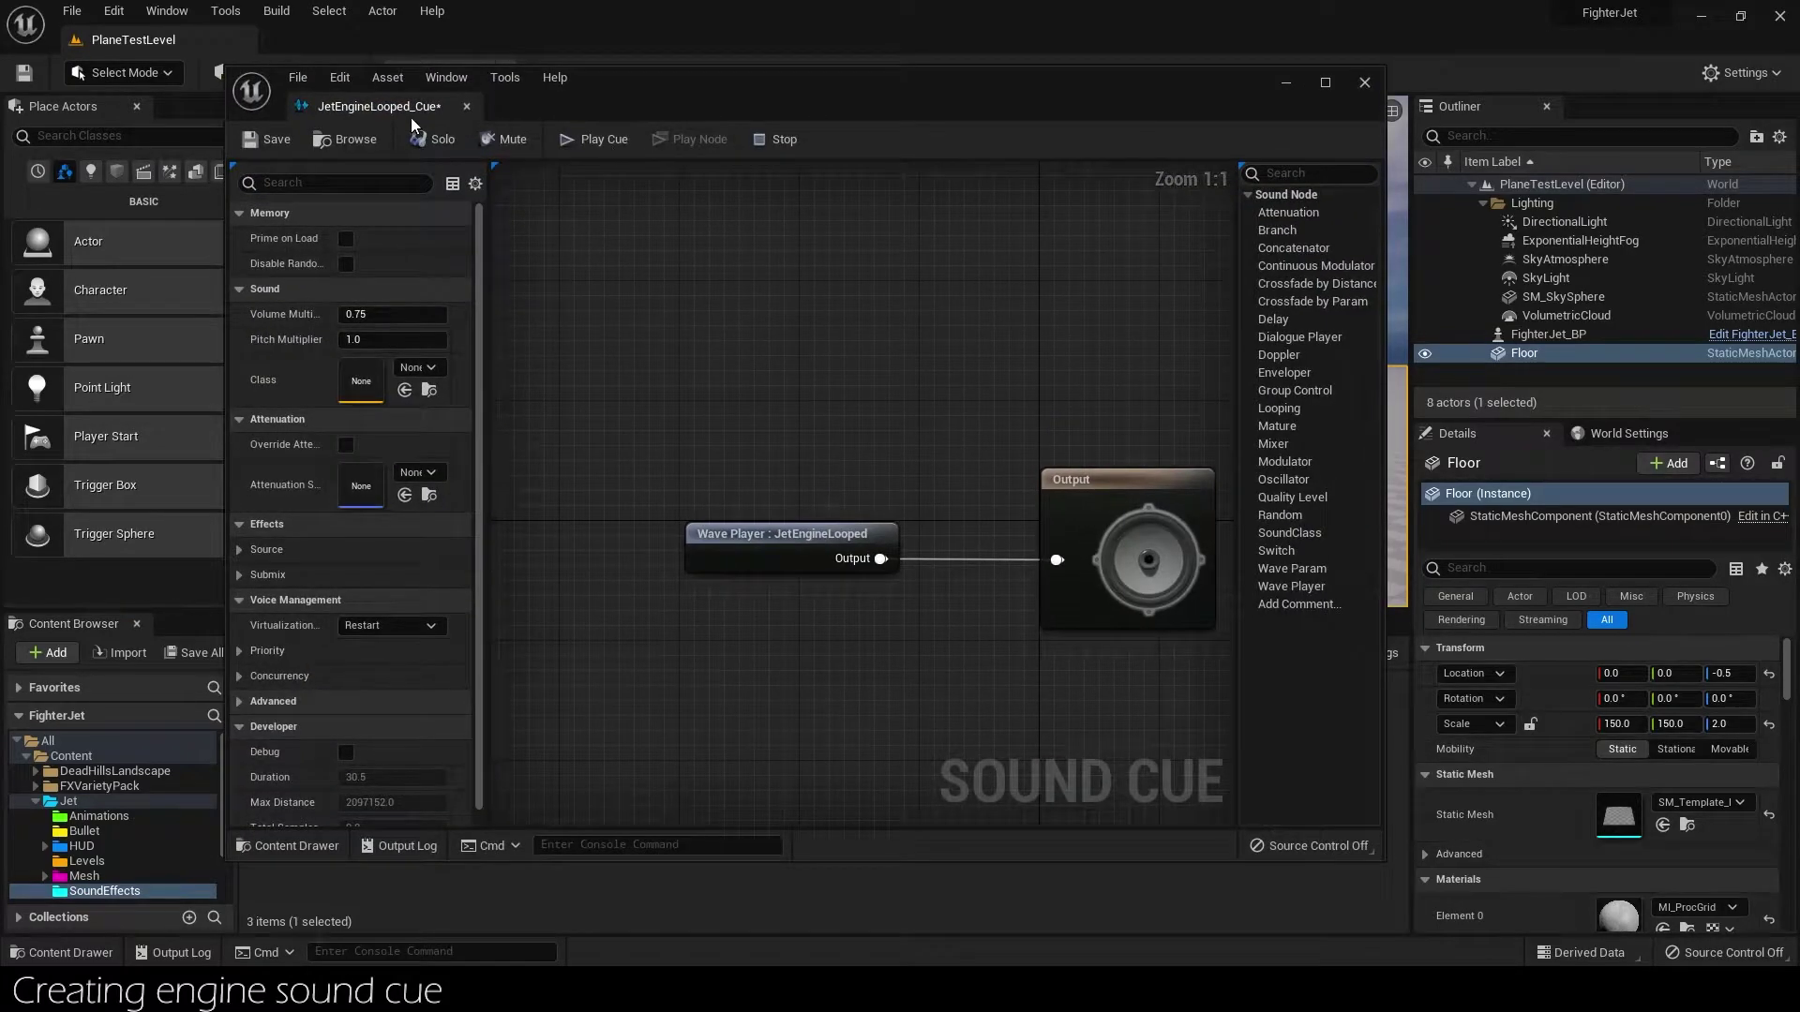
left_click_drag(412, 121, 415, 49)
Insert a Continuous Modulator between the Wave Player and the Output node.
left_click_drag(1022, 465, 1369, 471)
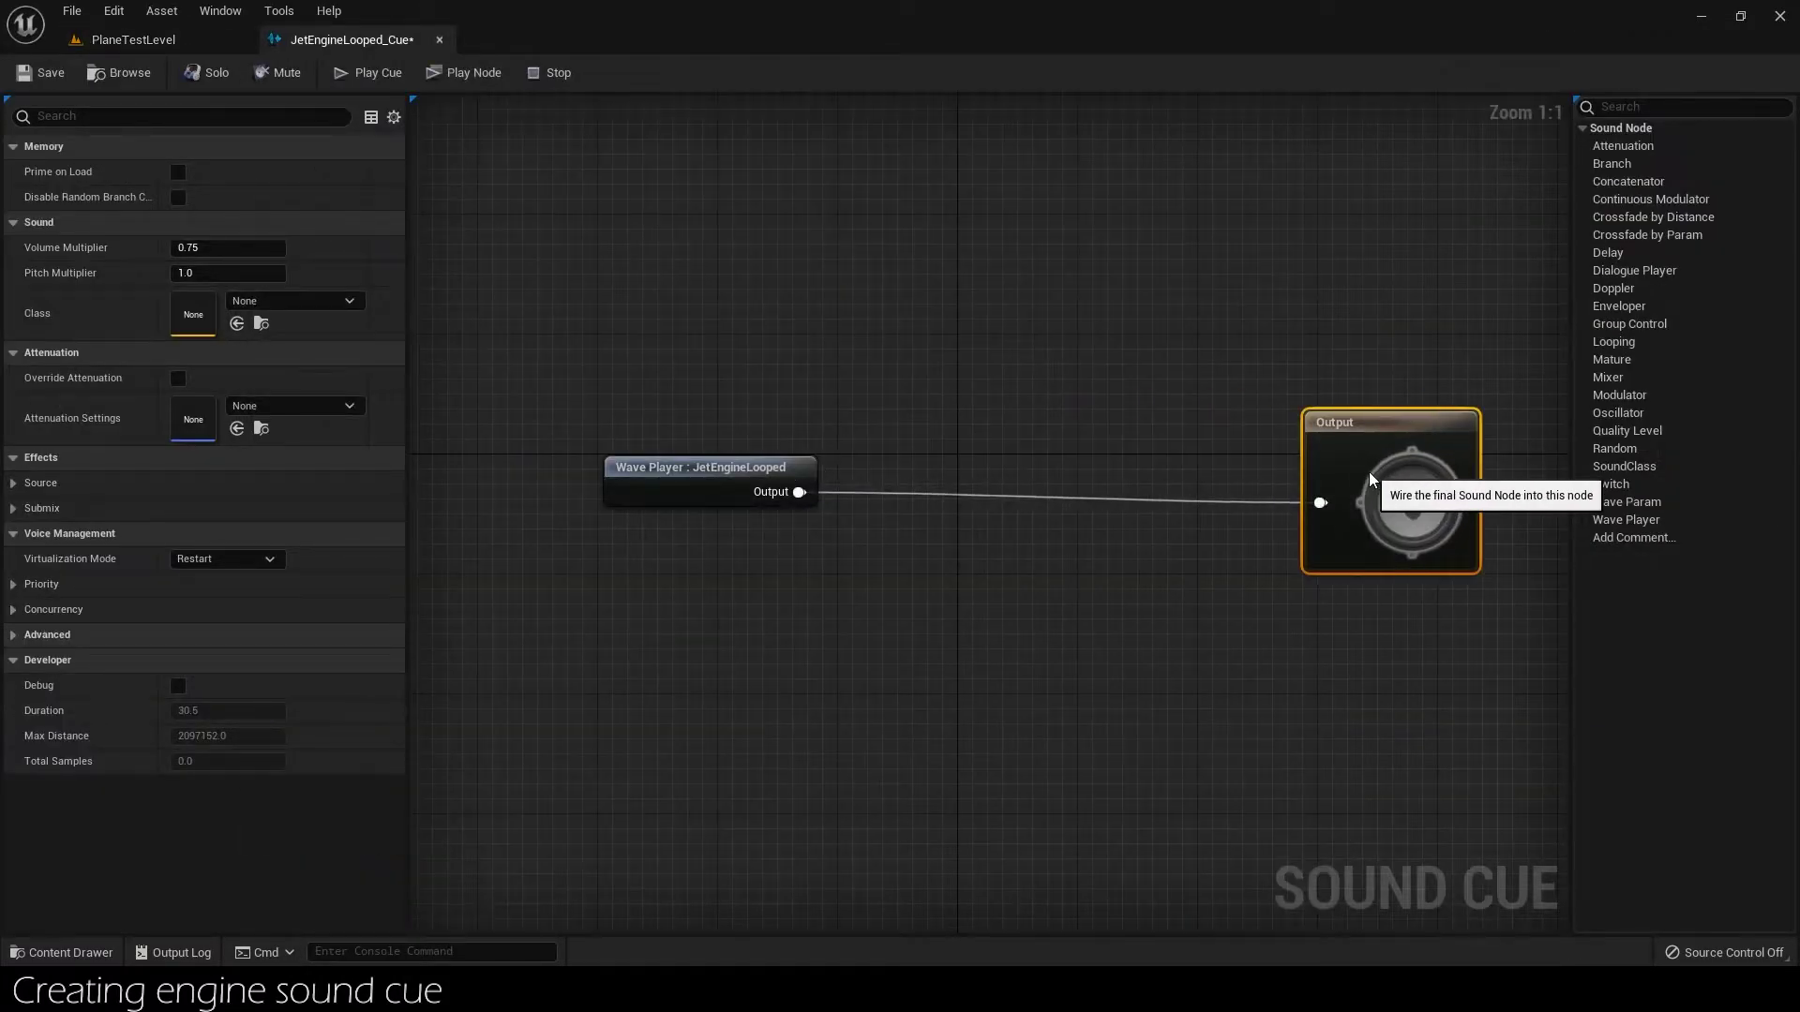
mouse_move(799, 492)
left_mouse_down()
mouse_move(952, 509)
mouse_move(914, 470)
left_mouse_up()
type("contin")
left_click(1009, 558)
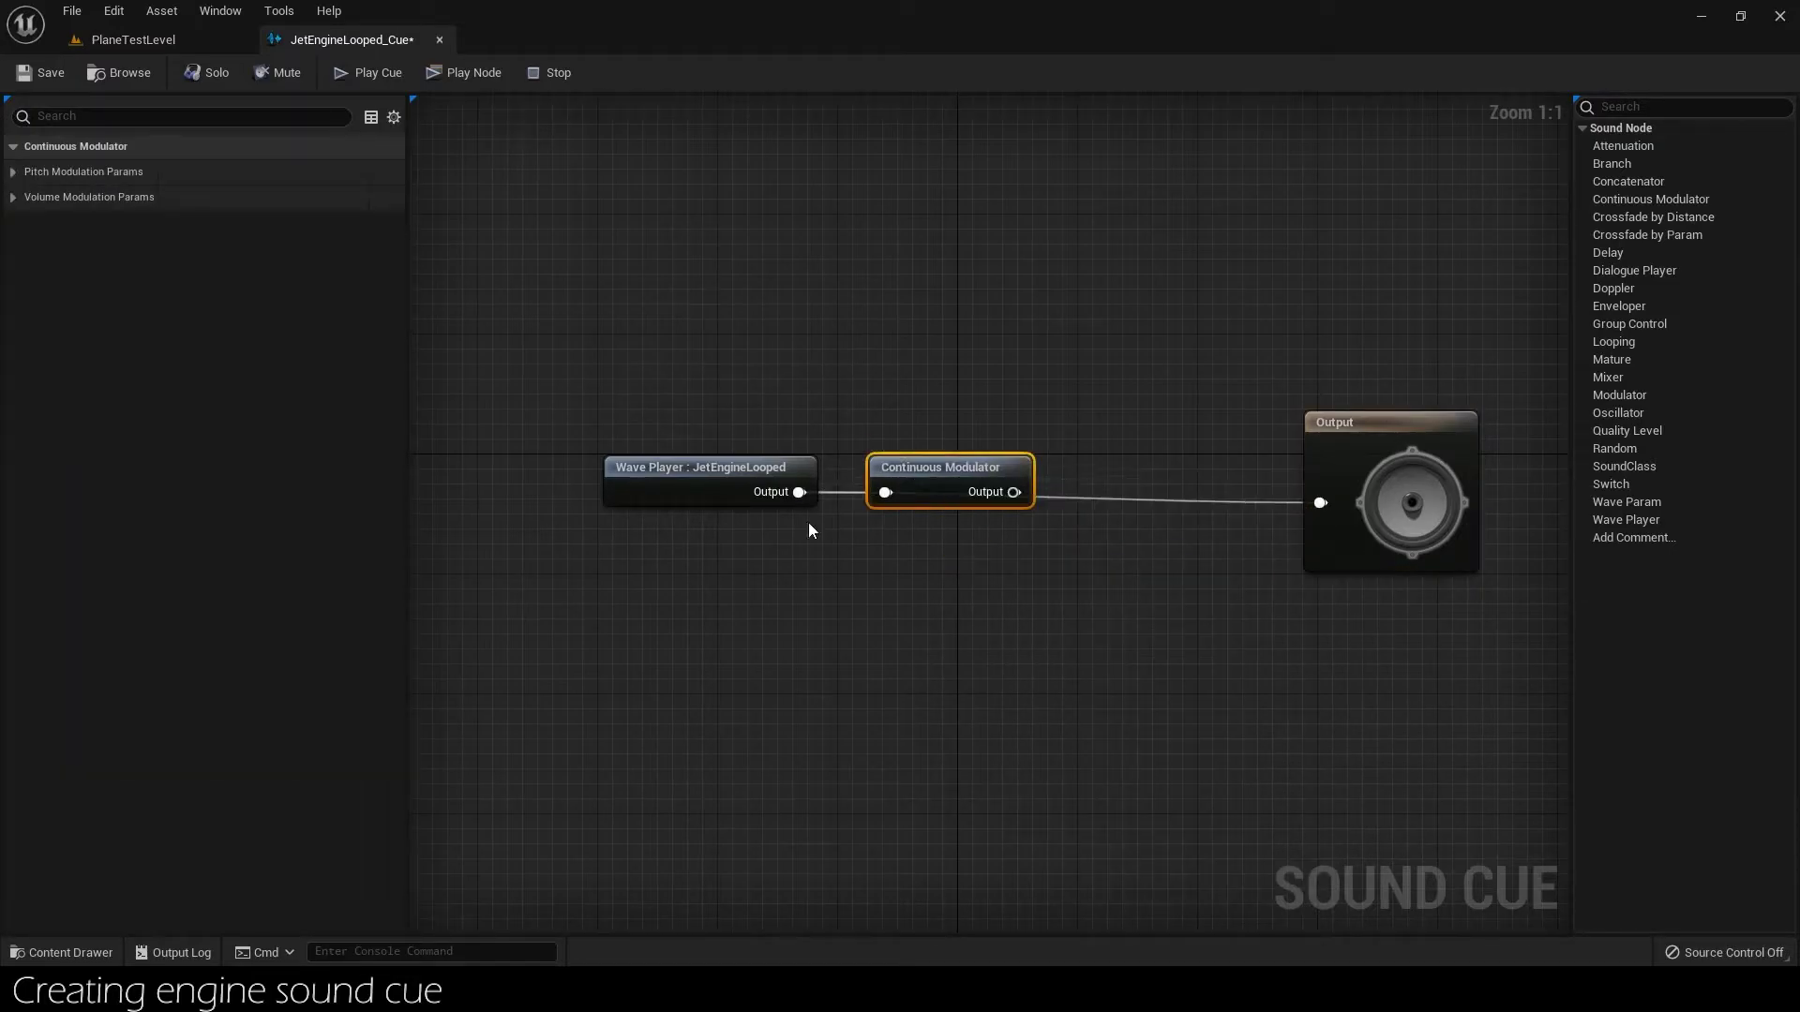
left_click(1353, 469)
left_click_drag(1312, 413, 1125, 412)
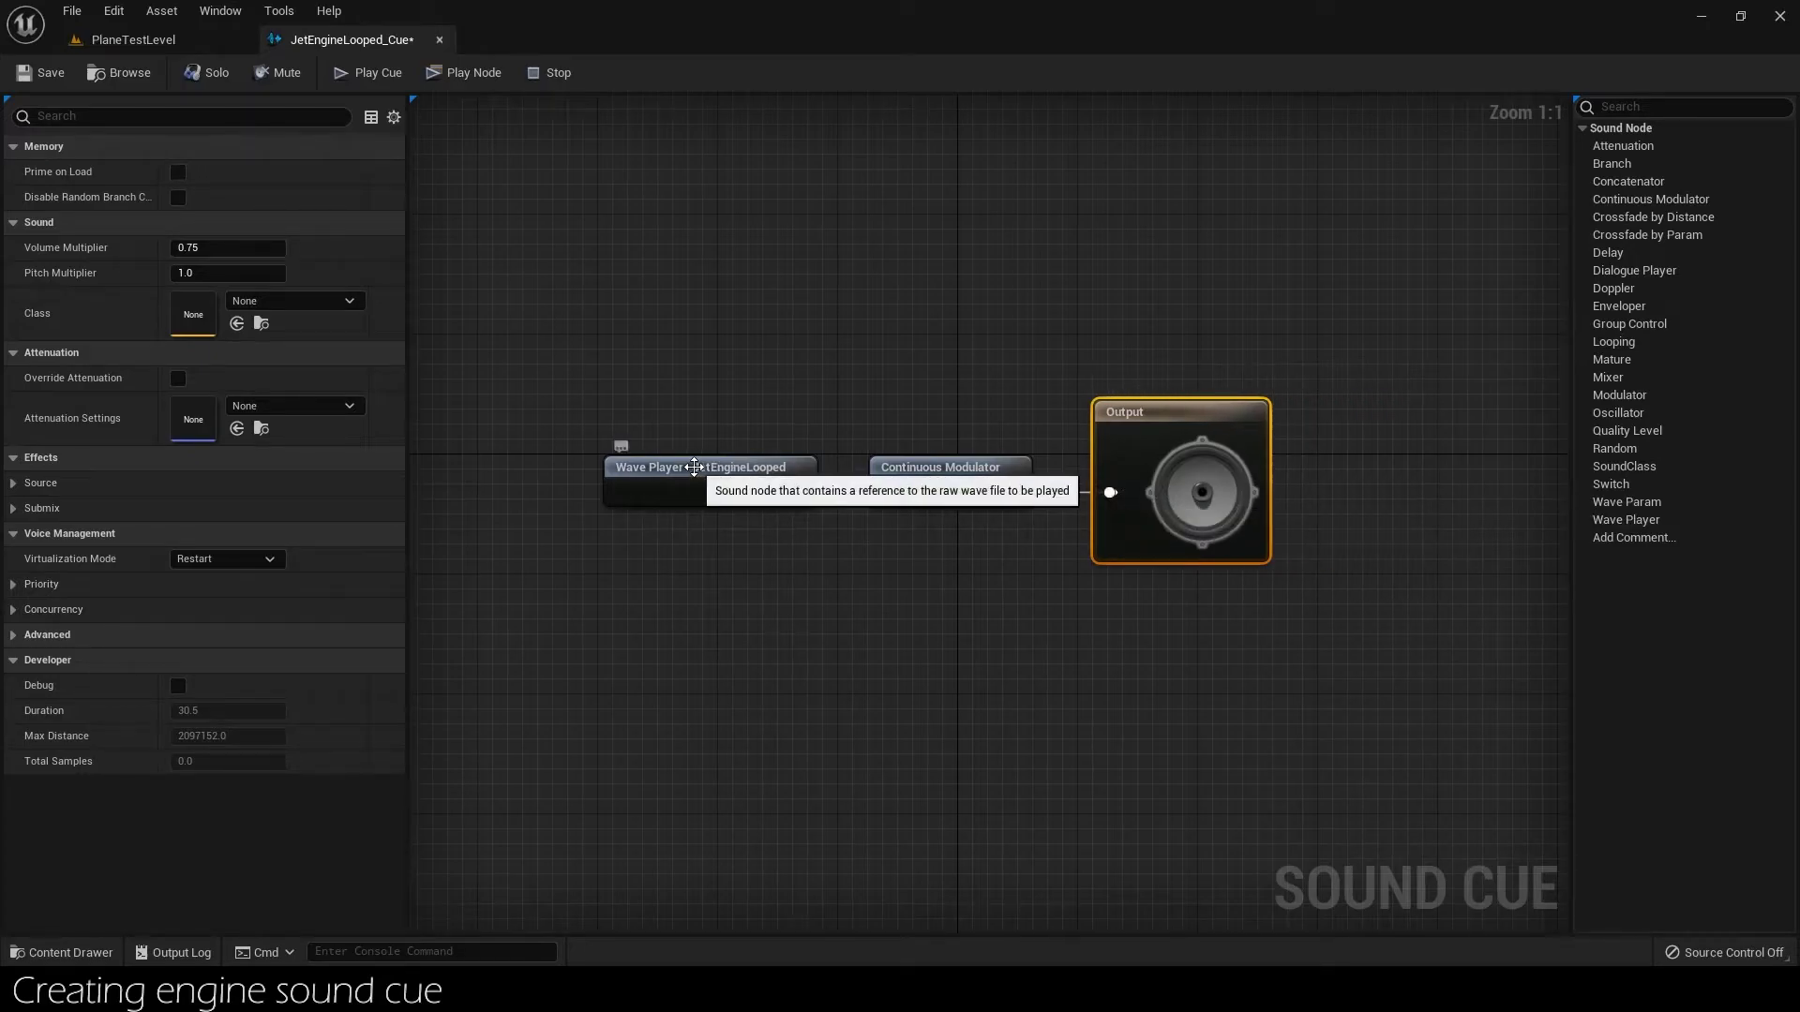
Enable Looping on the Wave Player, save the cue, and close its editor.
left_click_drag(695, 467, 706, 467)
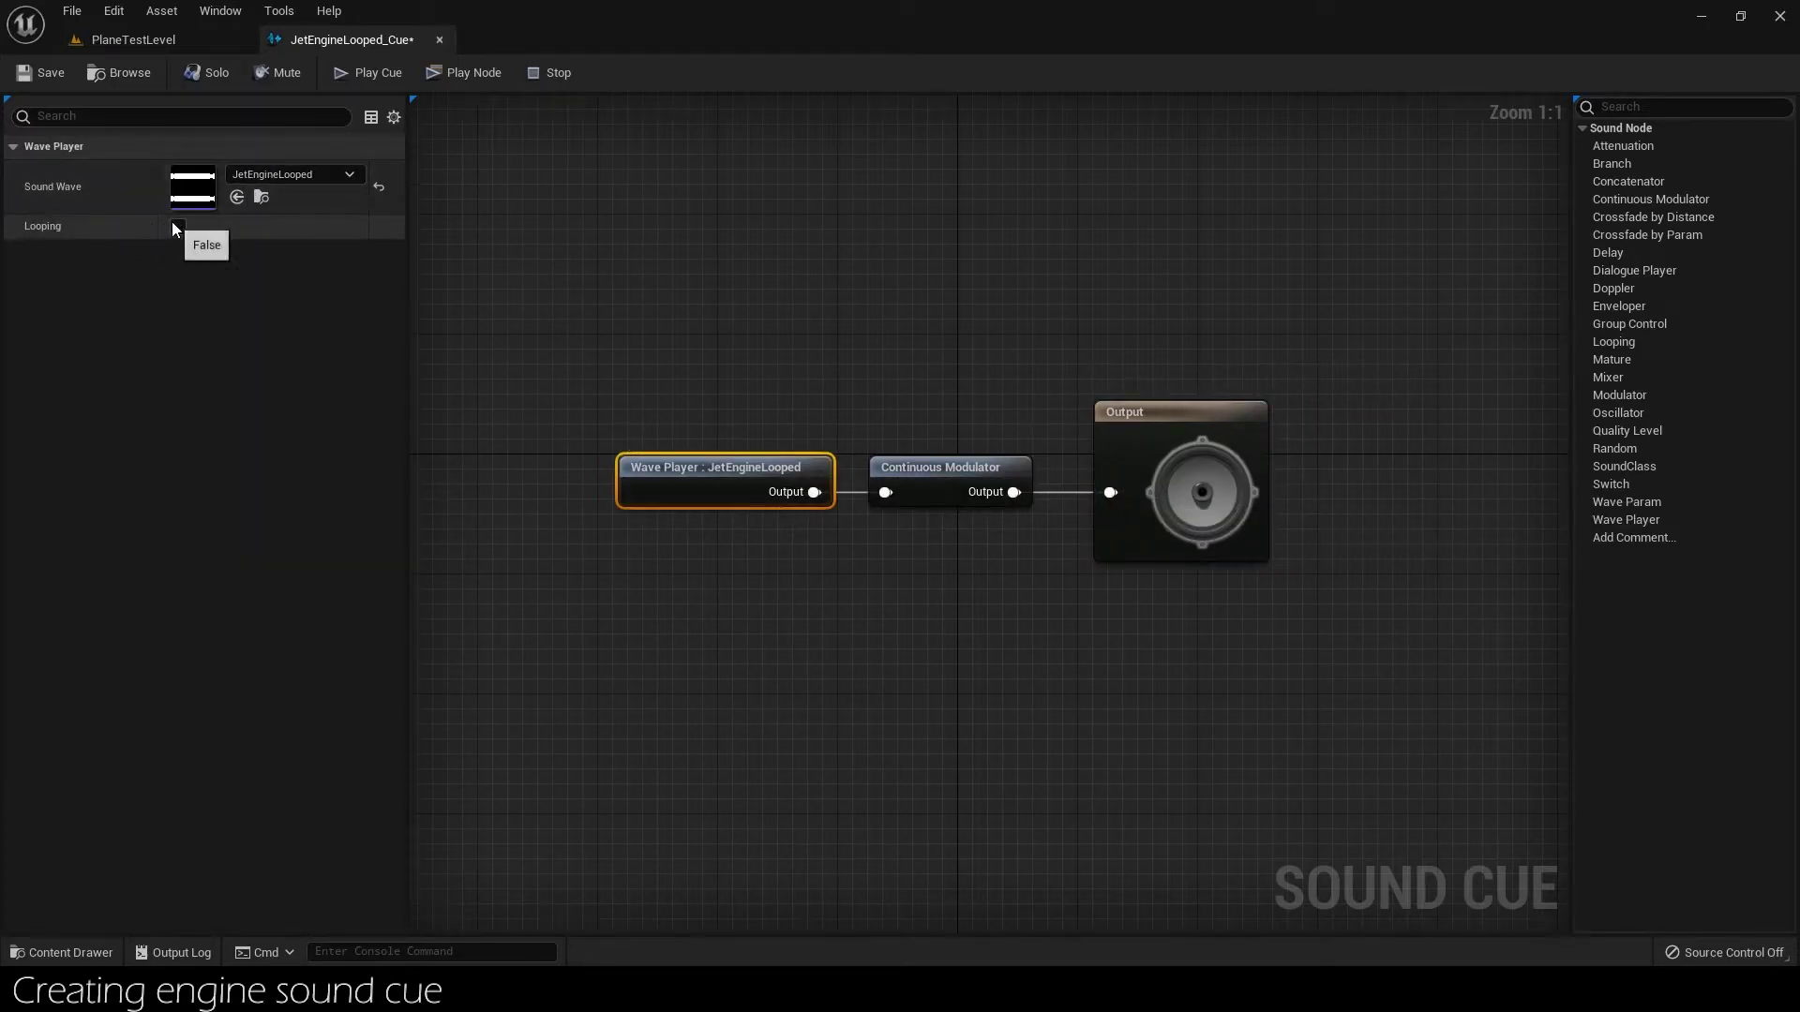
left_click(177, 226)
left_click(38, 72)
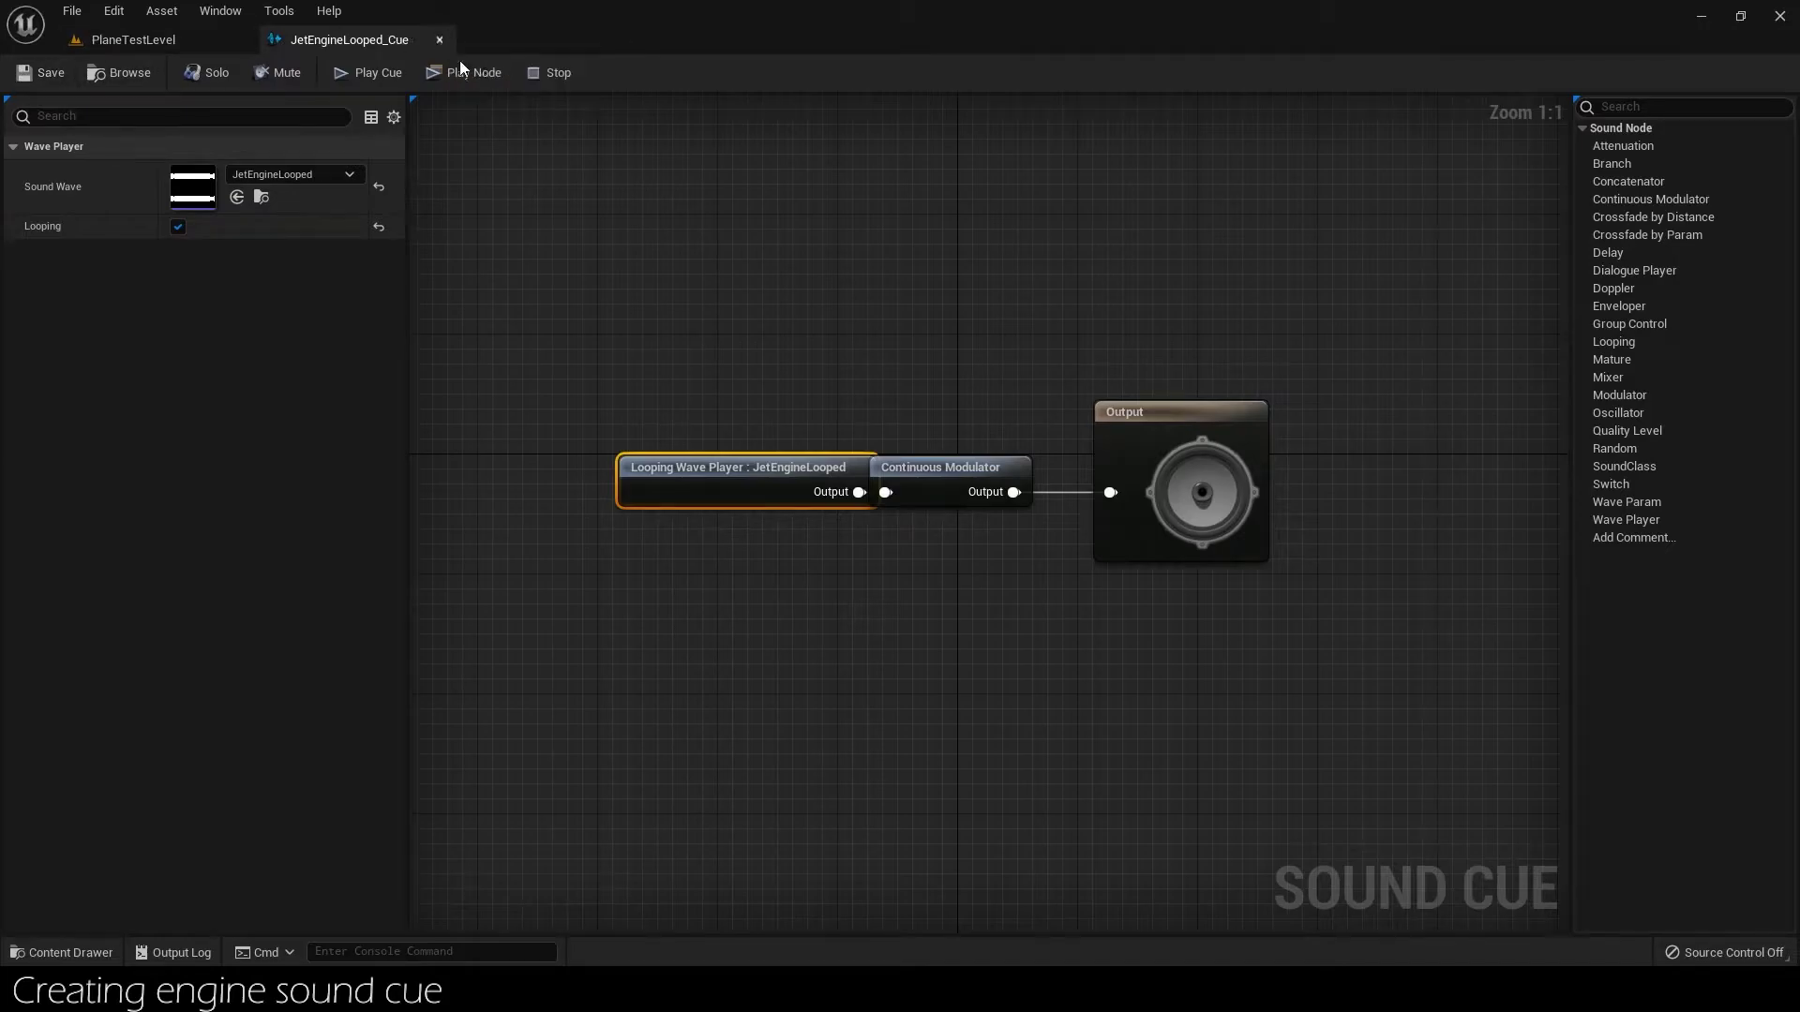
left_click_drag(754, 469, 720, 469)
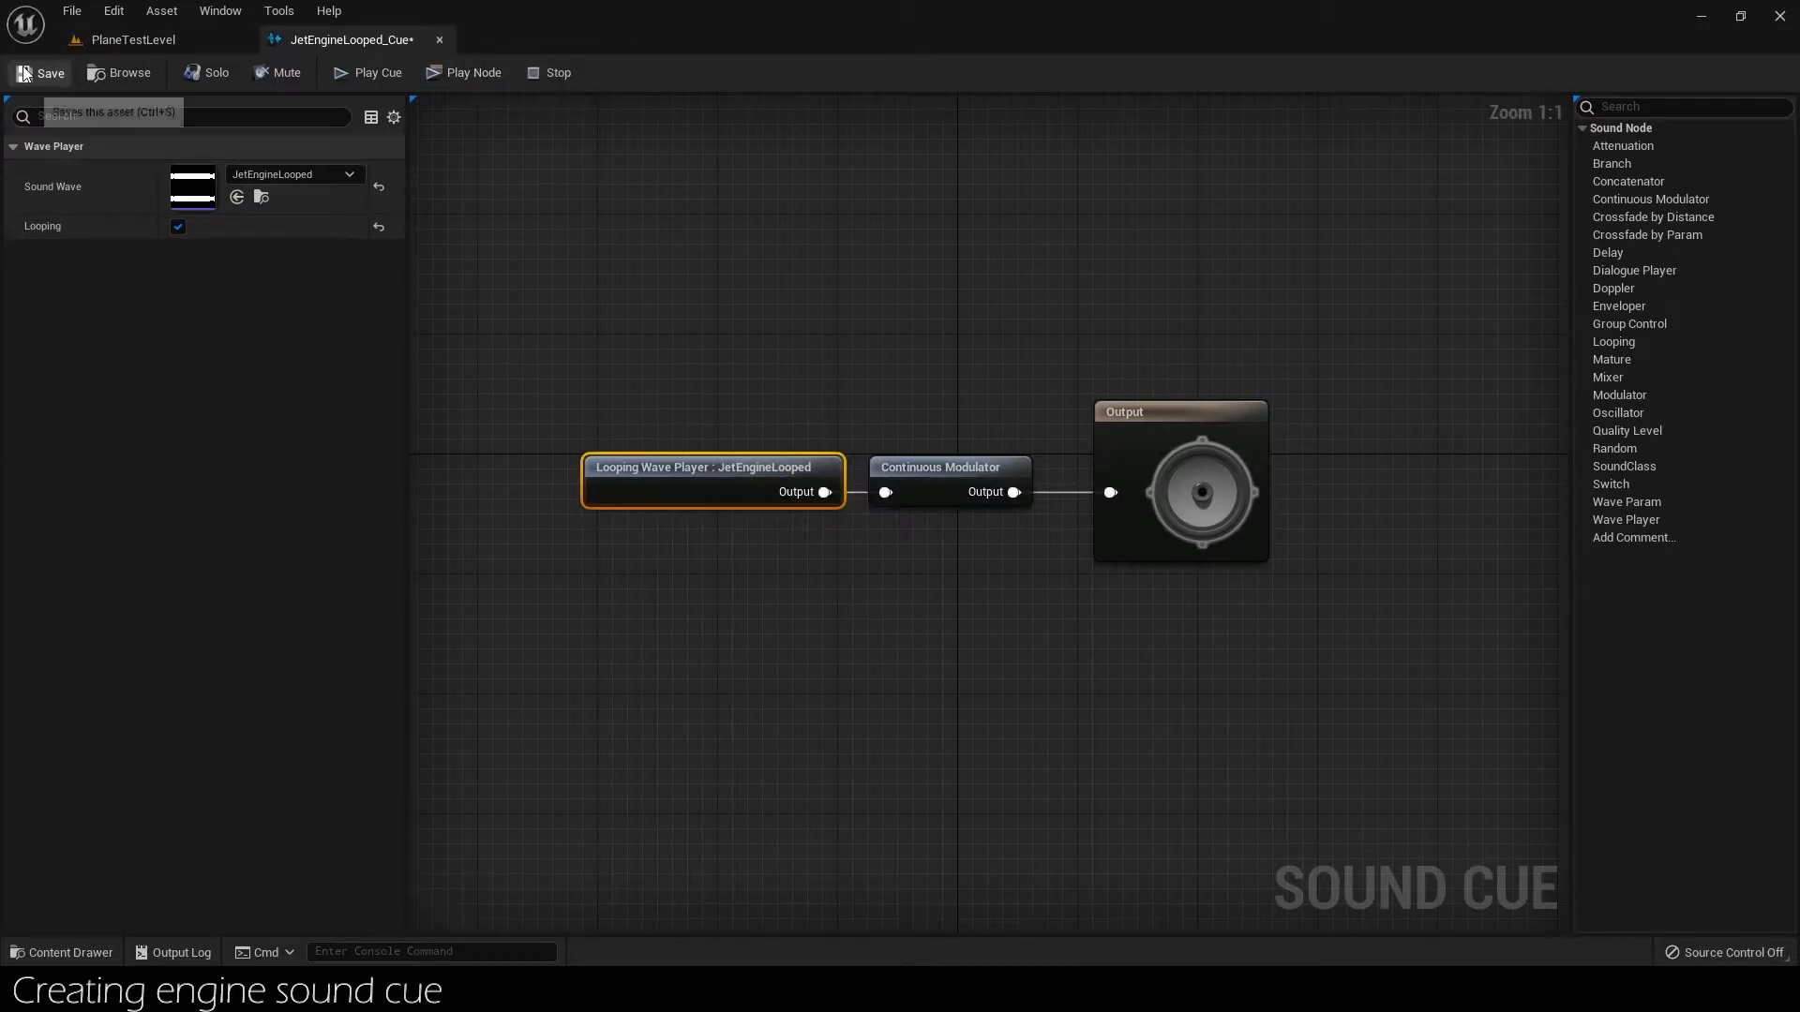
left_click(441, 40)
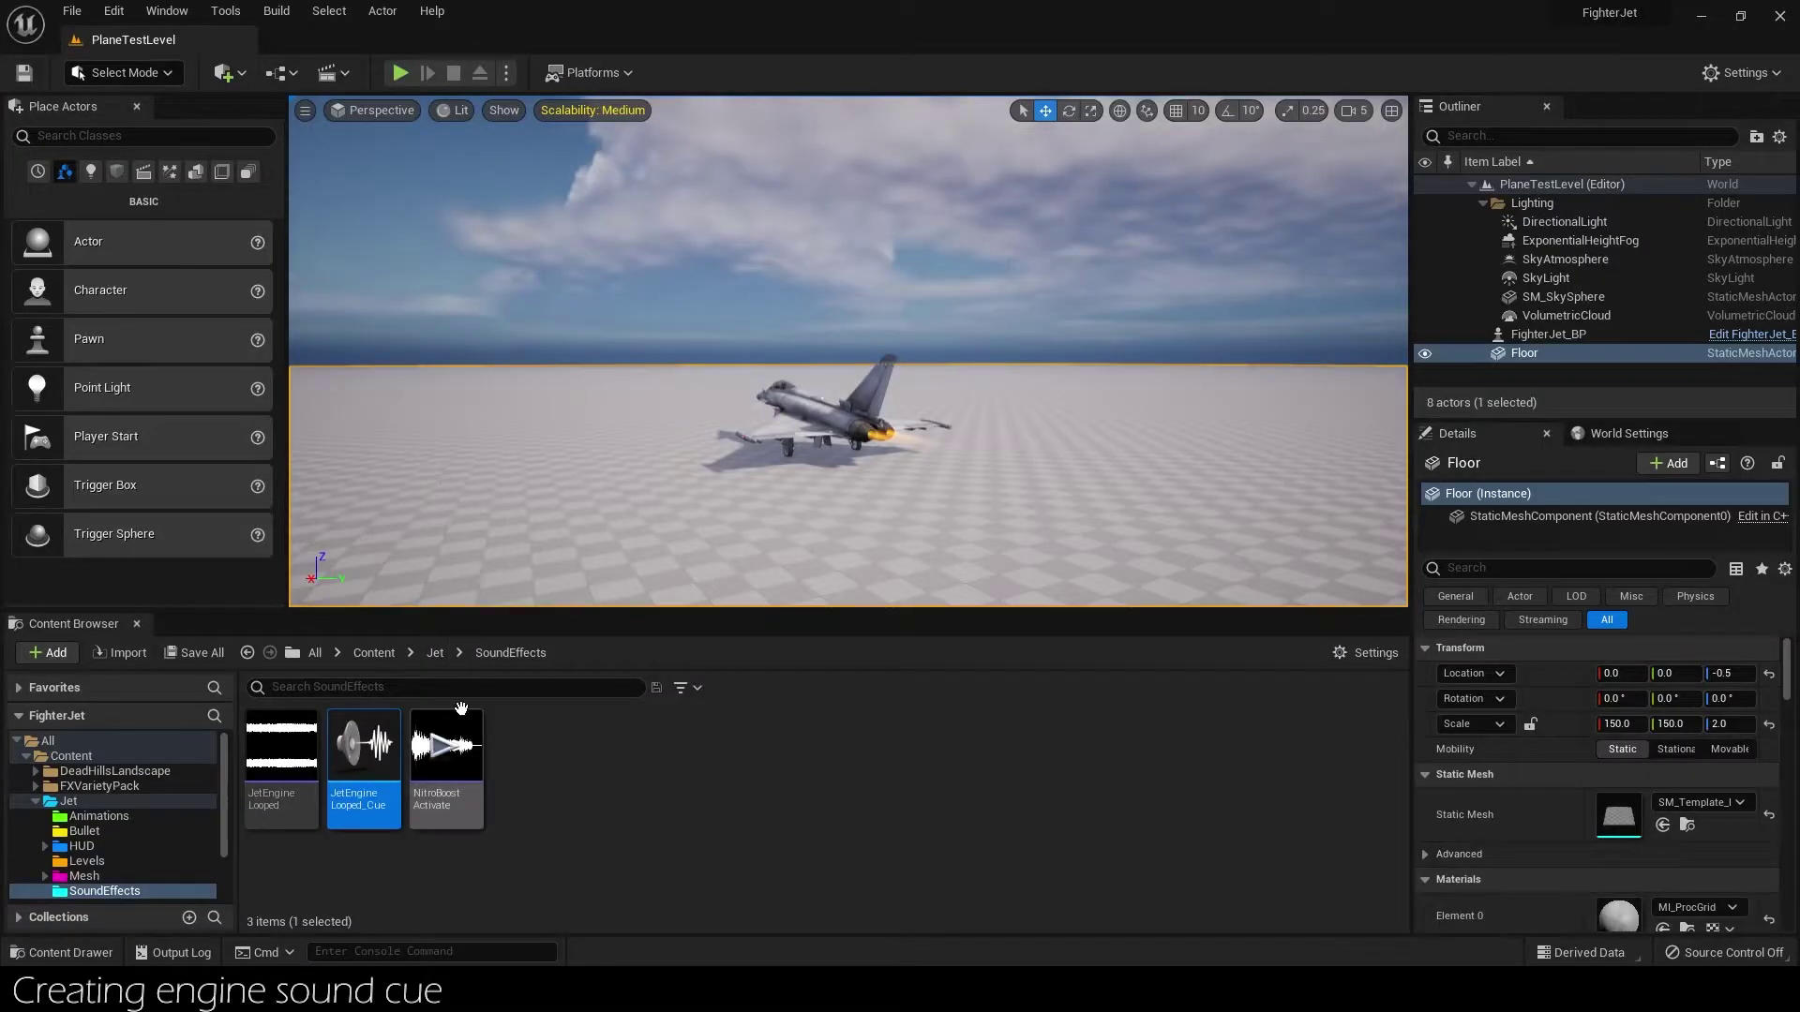
From the Jet folder, open FighterJet_BP and view the comment blocks in its Event Graph.
left_click(92, 801)
left_click(886, 761)
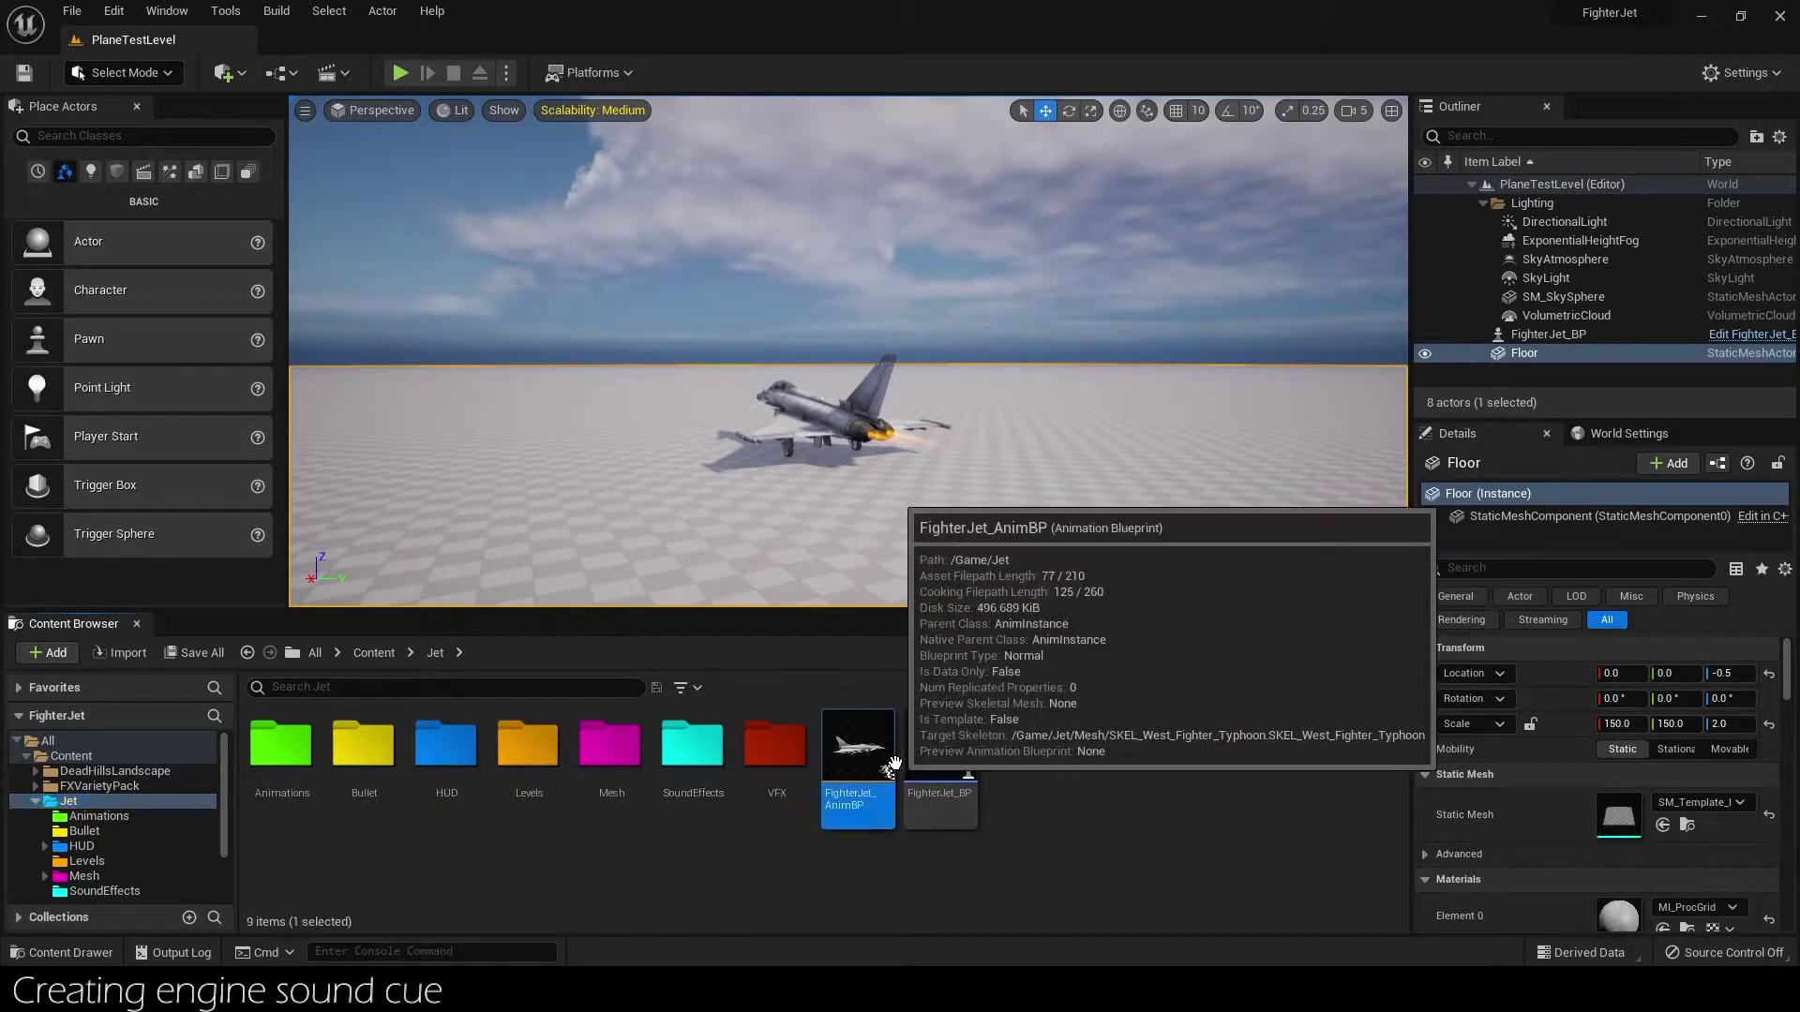
double_click(1037, 746)
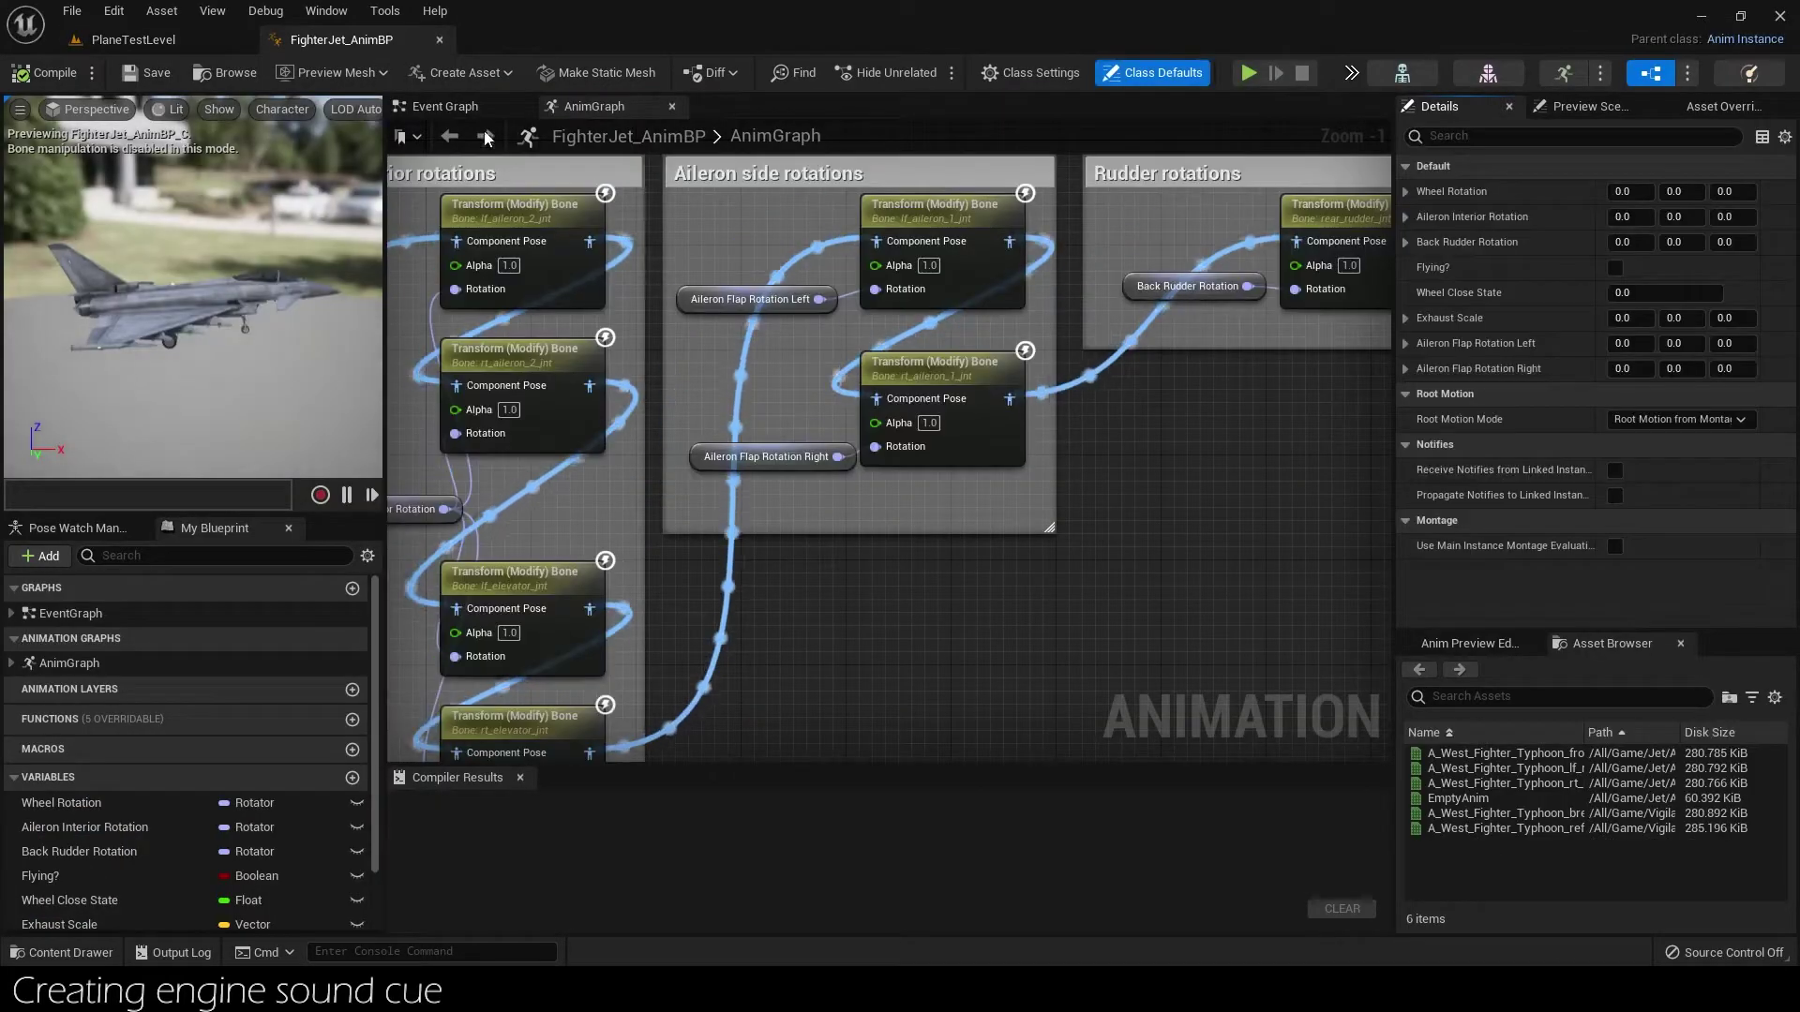
left_click(441, 41)
double_click(940, 750)
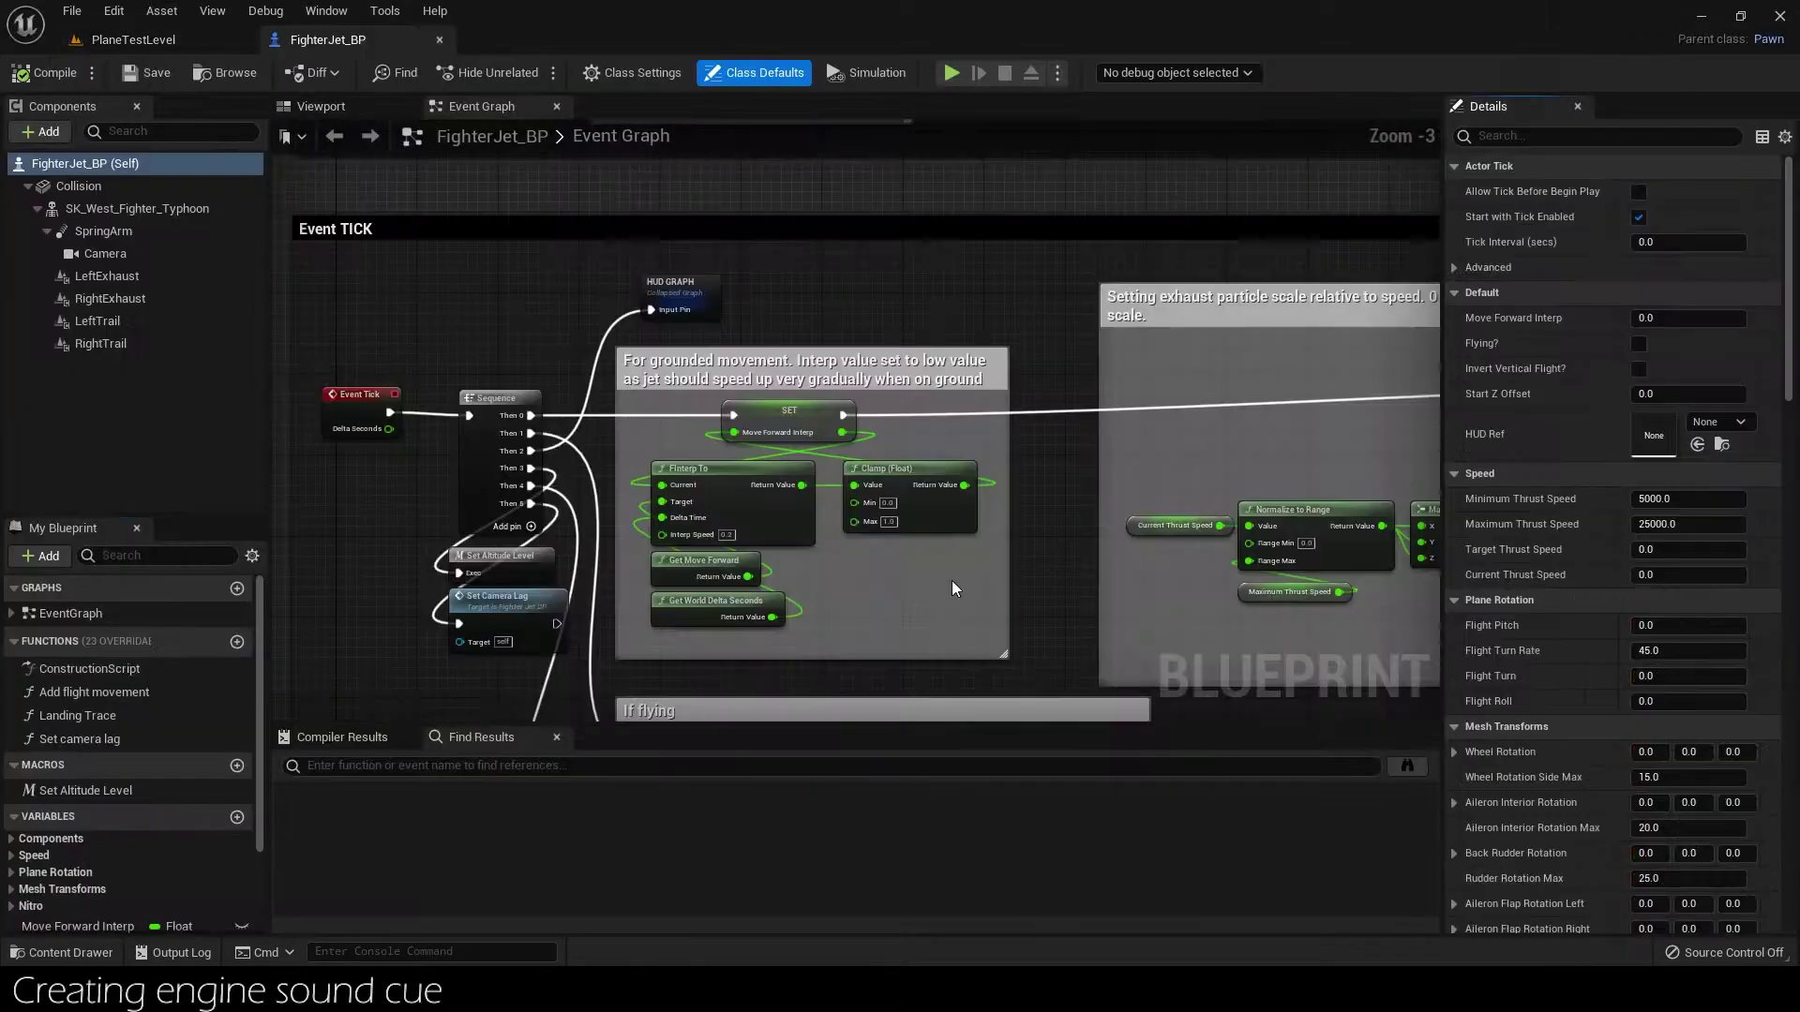
scroll(1196, 512, "up", 4)
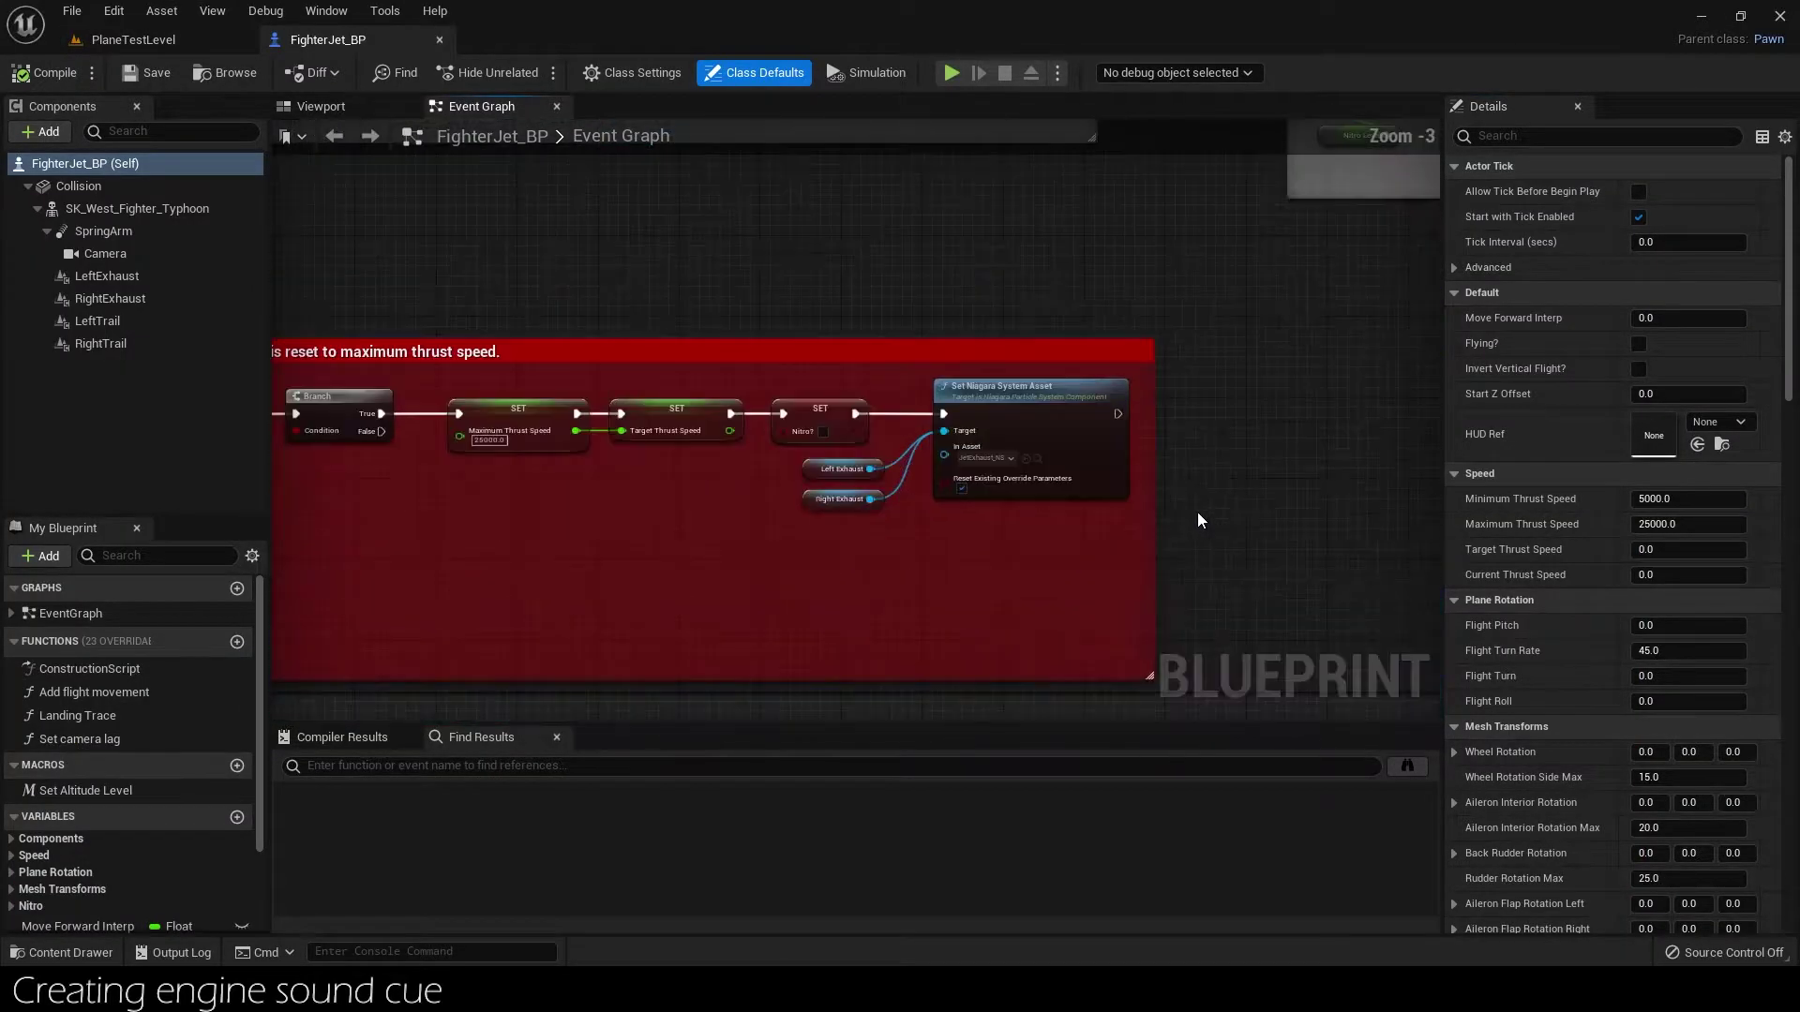
scroll(1157, 514, "down", 7)
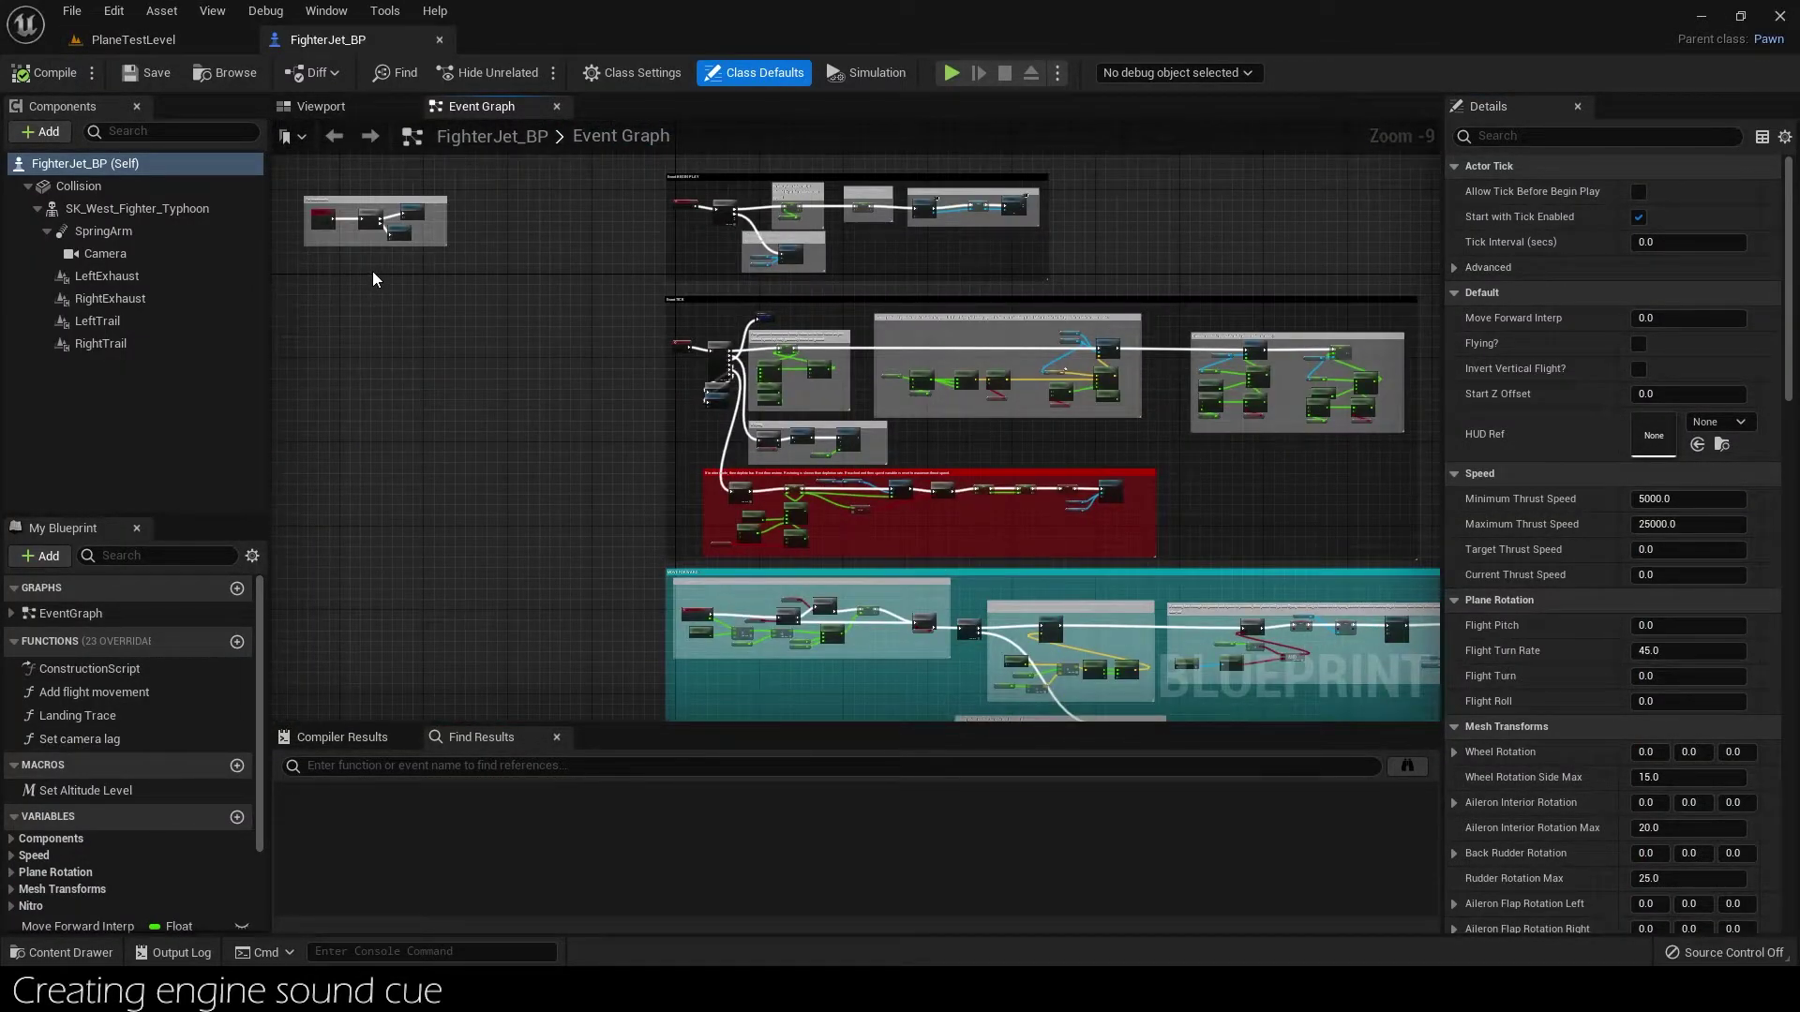
mouse_move(713, 712)
right_mouse_down()
mouse_move(703, 168)
mouse_move(637, 24)
right_mouse_up()
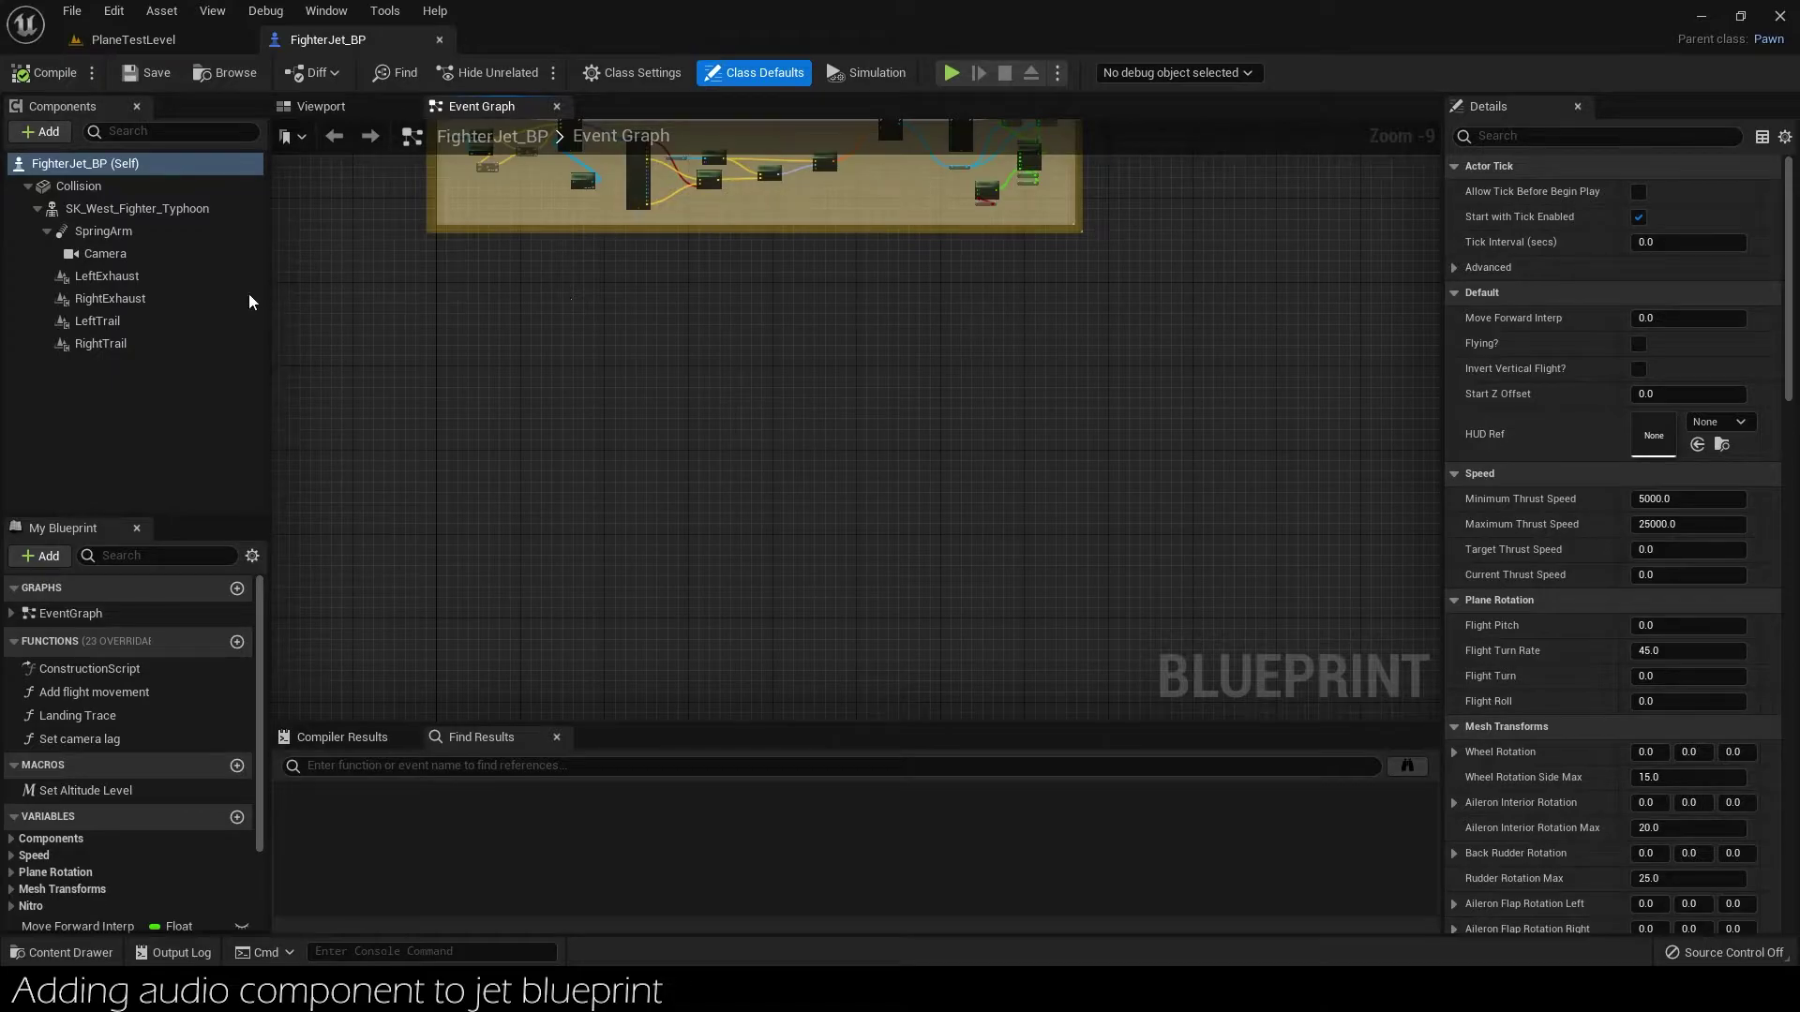
Add an Audio component to the jet and name it JetEngineAudio.
left_click(54, 140)
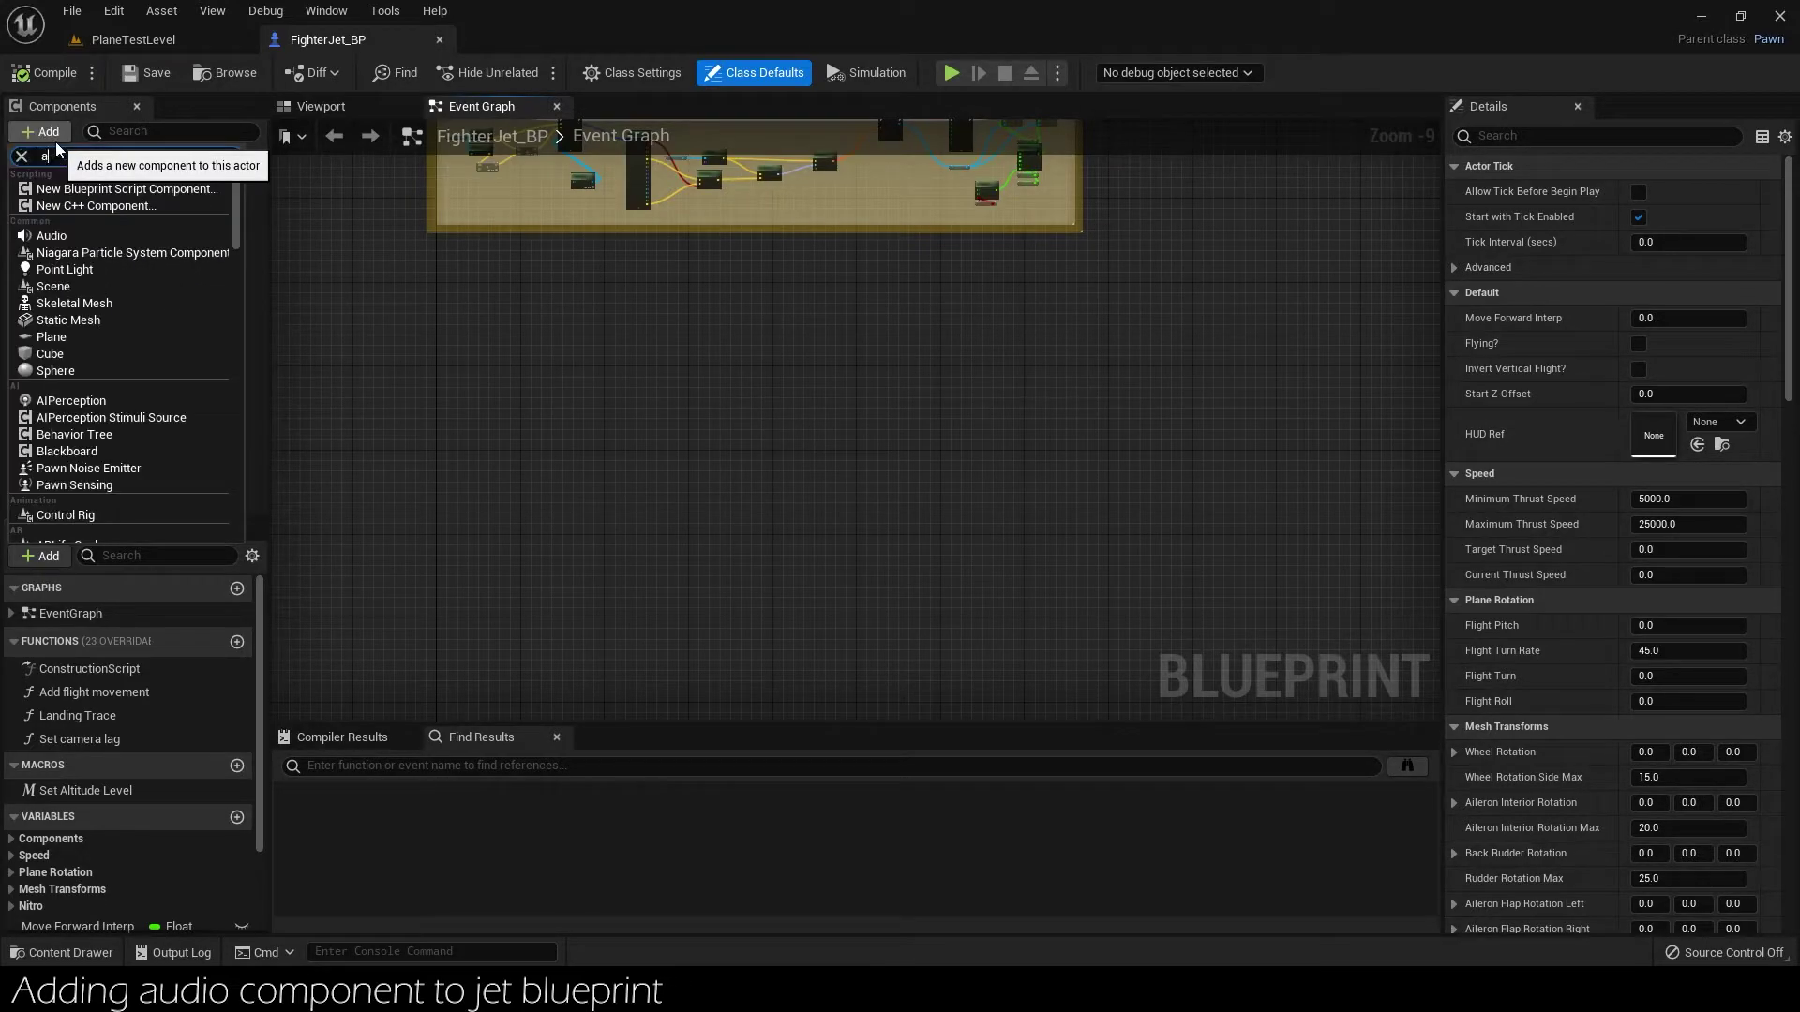
type("audio")
left_click(75, 190)
type("JetEn")
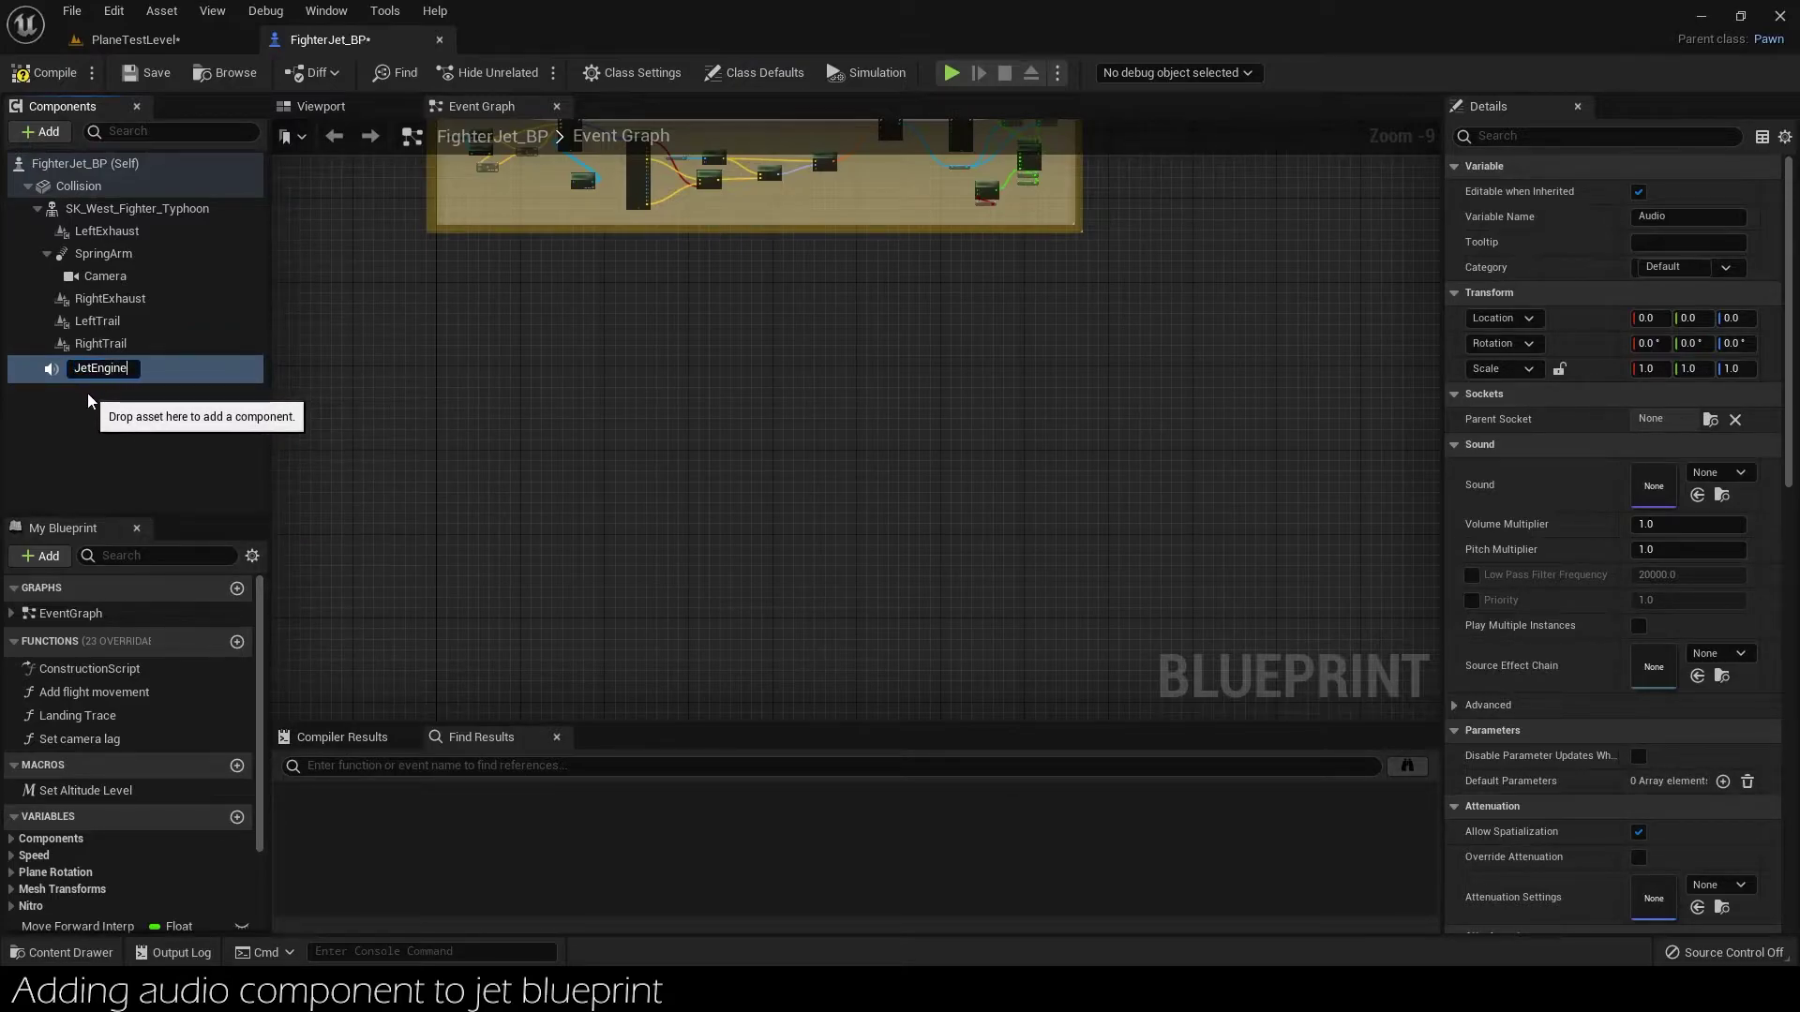
type("gine_Audio")
key("BackSpace")
key("BackSpace")
key("BackSpace")
type("Audio")
key("Return")
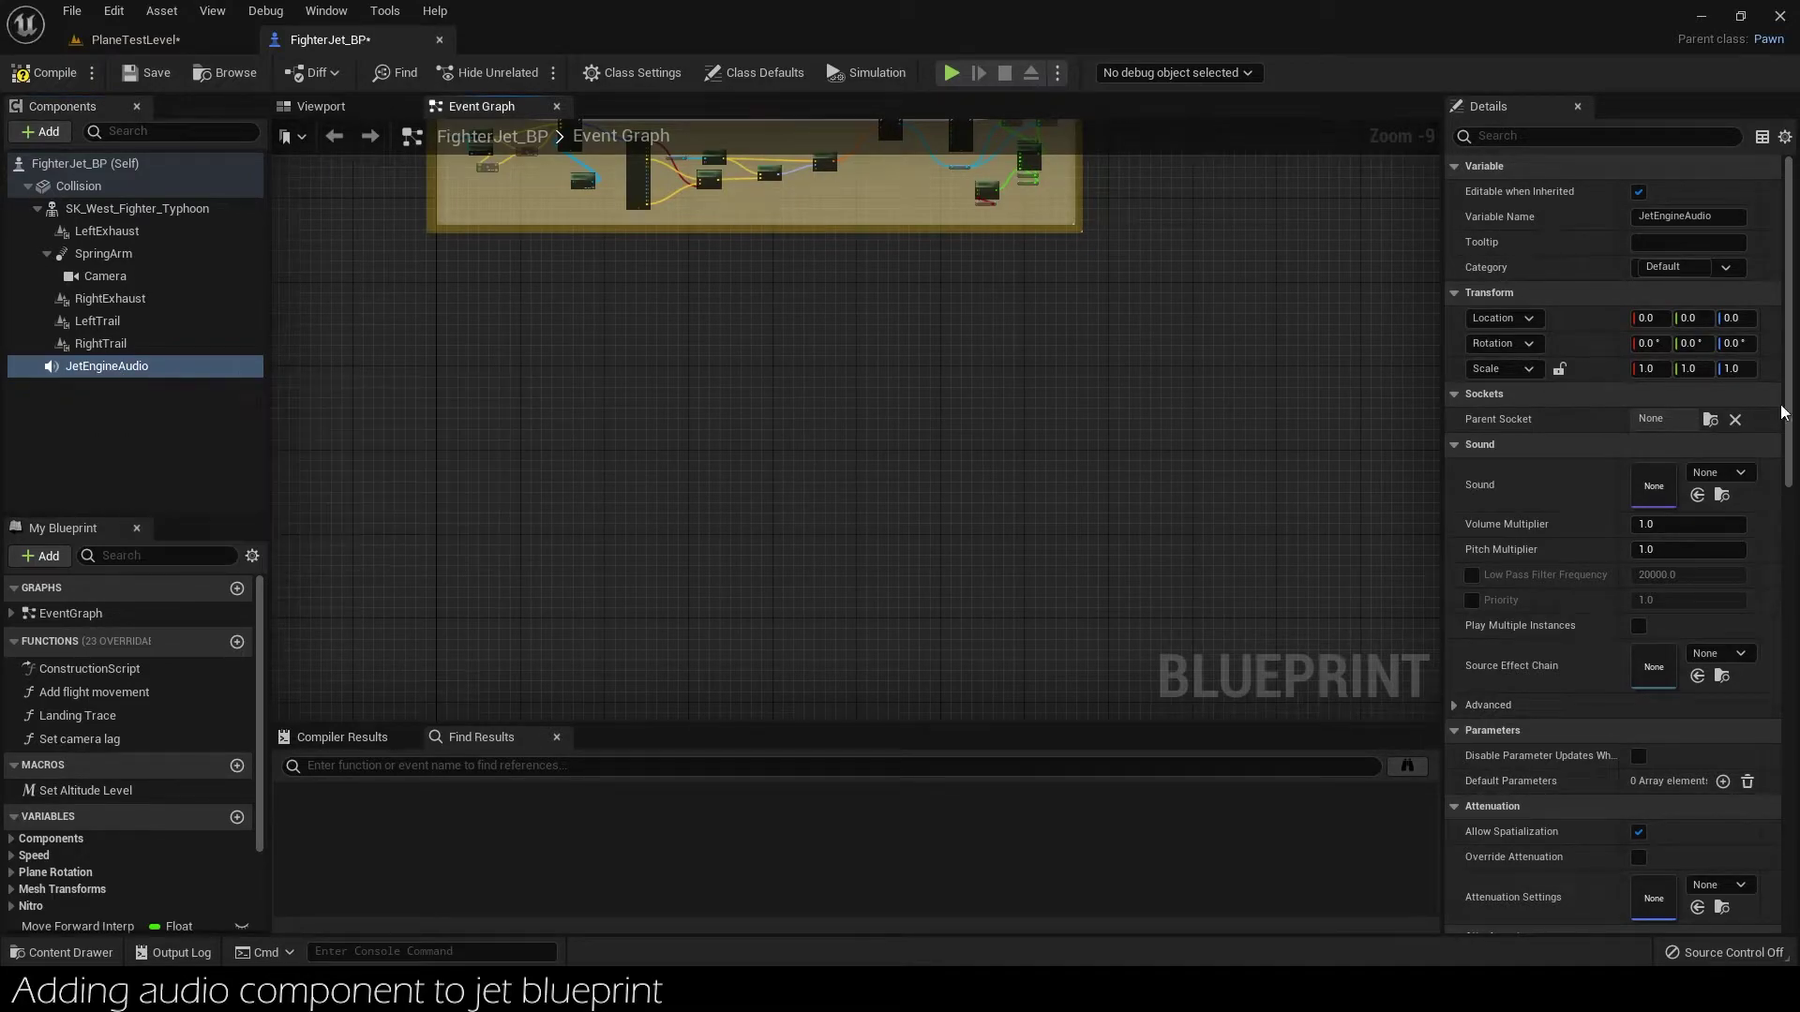
Assign JetEngineLooped_Cue as the JetEngineAudio component's Sound.
left_click(1719, 472)
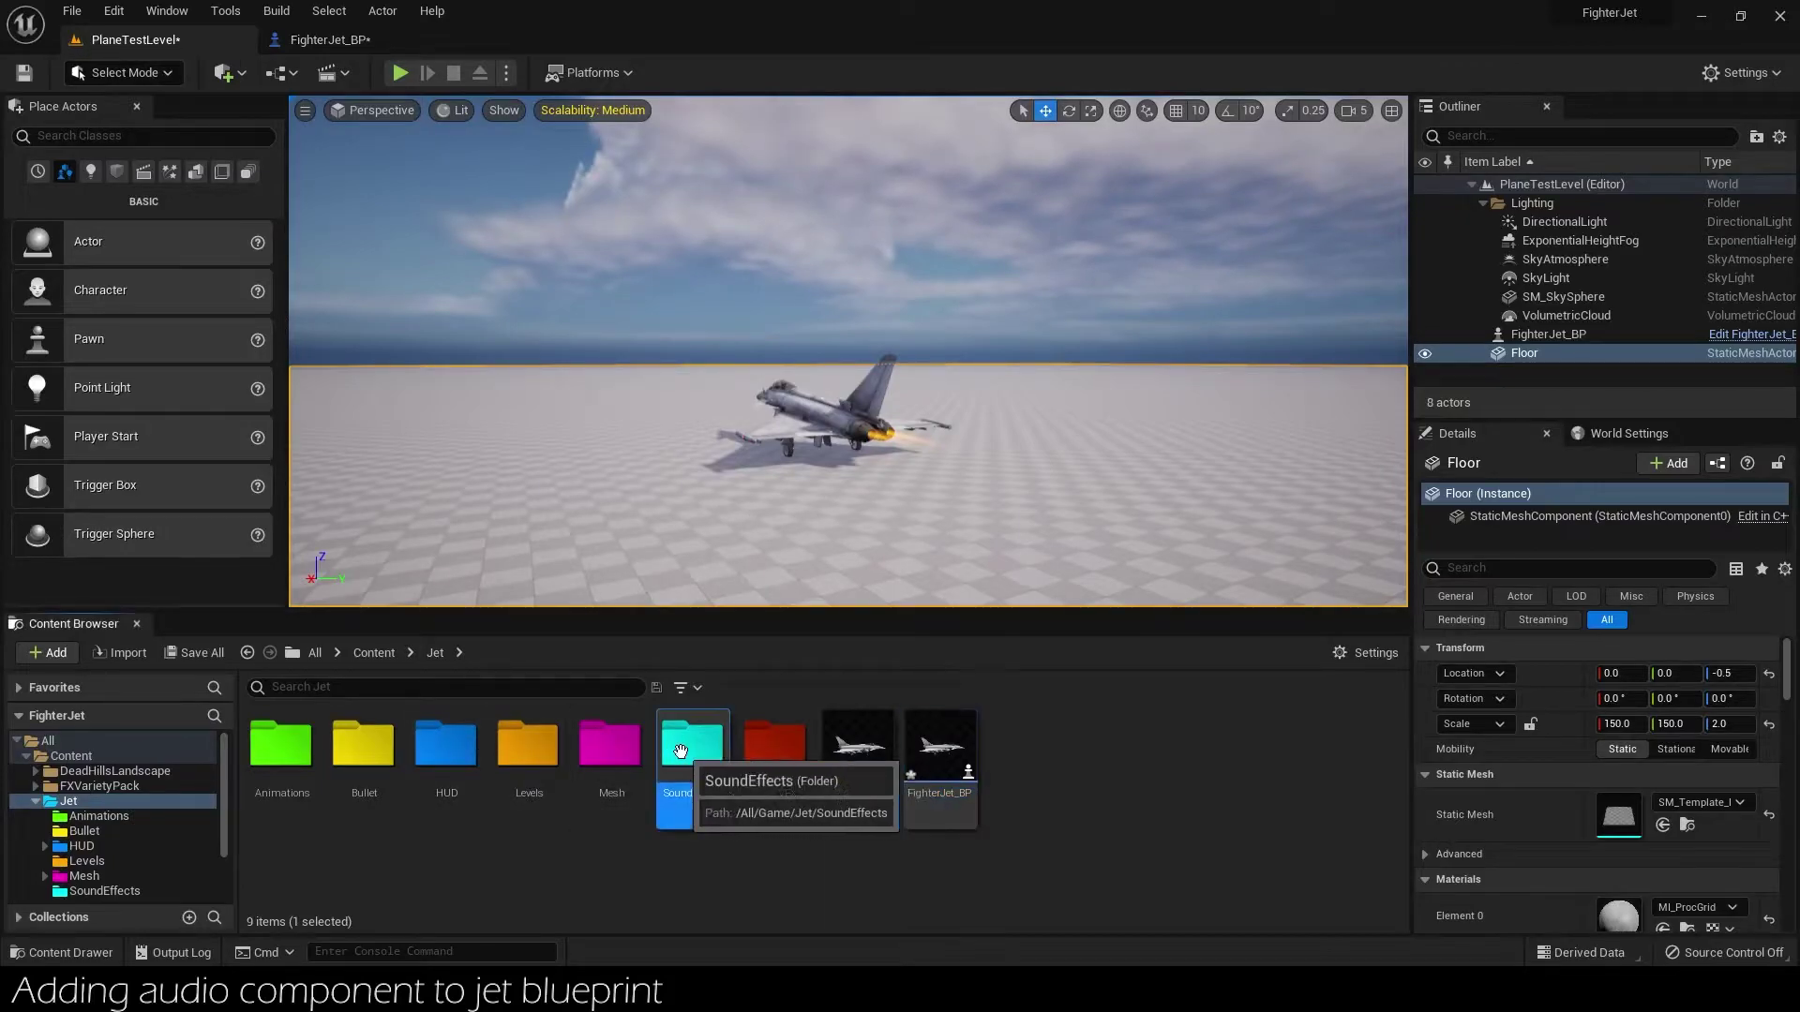
double_click(691, 750)
left_click(347, 773)
left_click(319, 40)
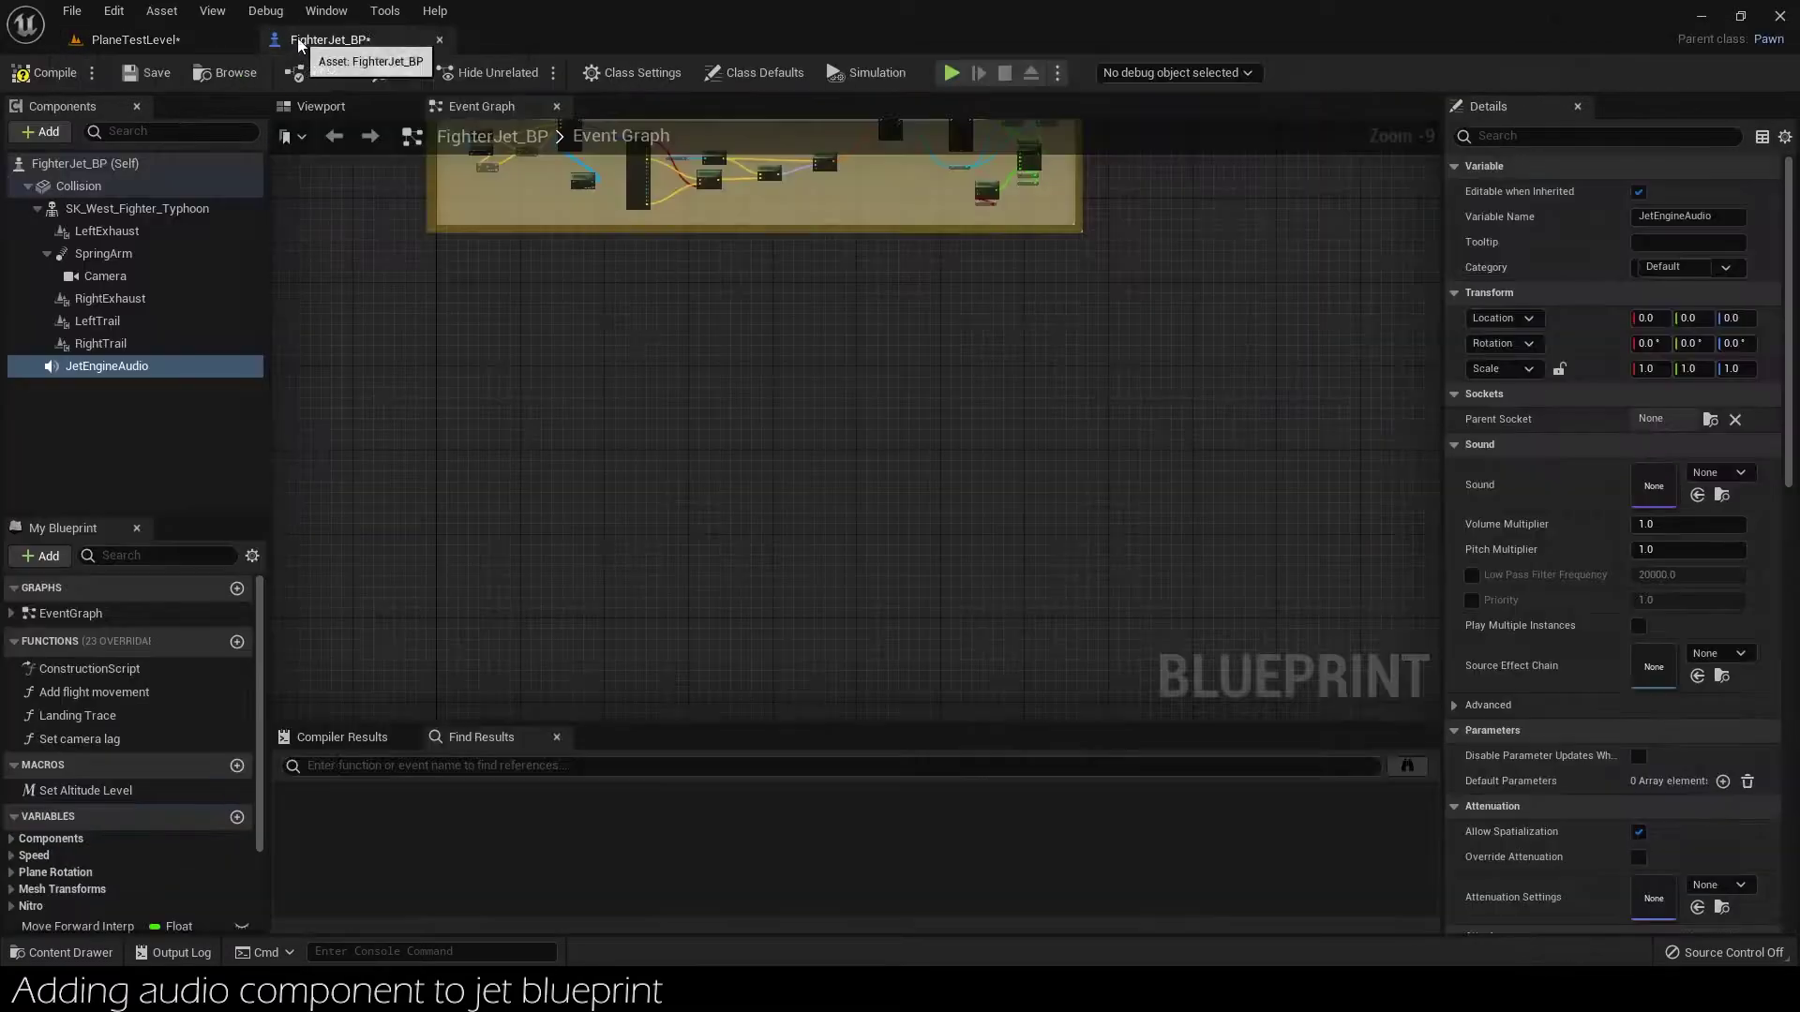
left_click(1696, 495)
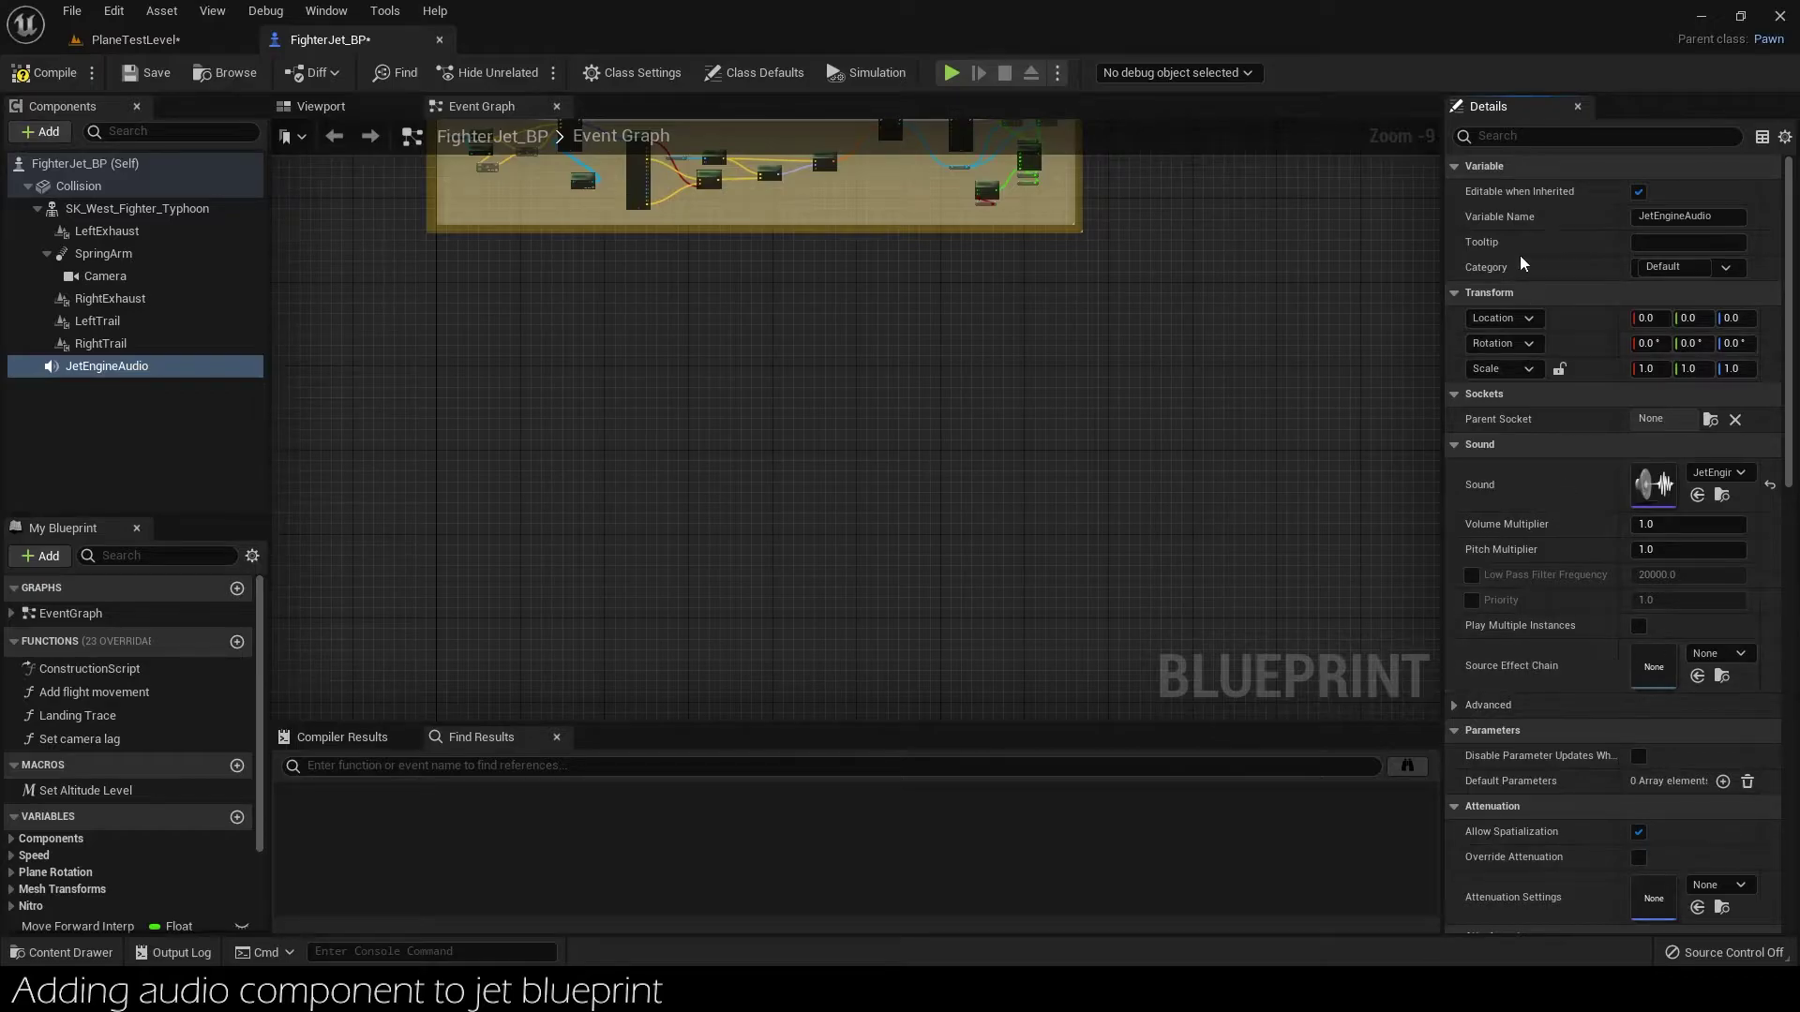
left_click(1534, 141)
type("play")
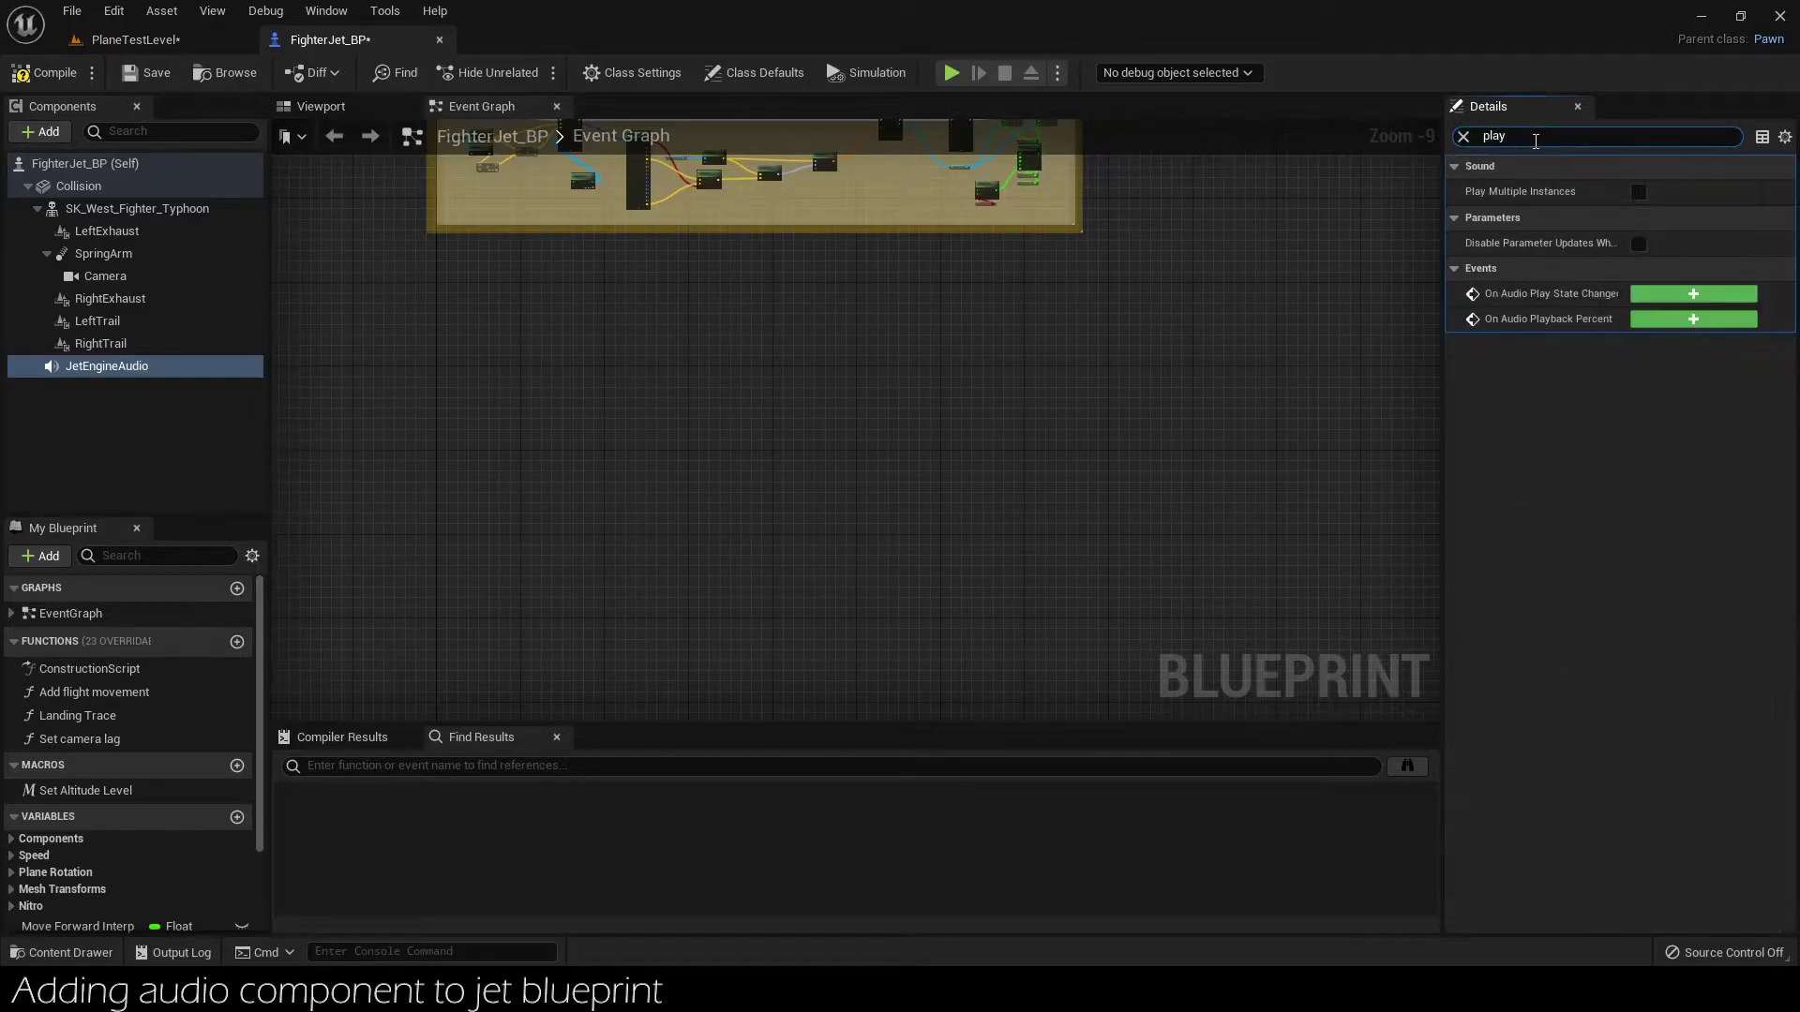
key("BackSpace")
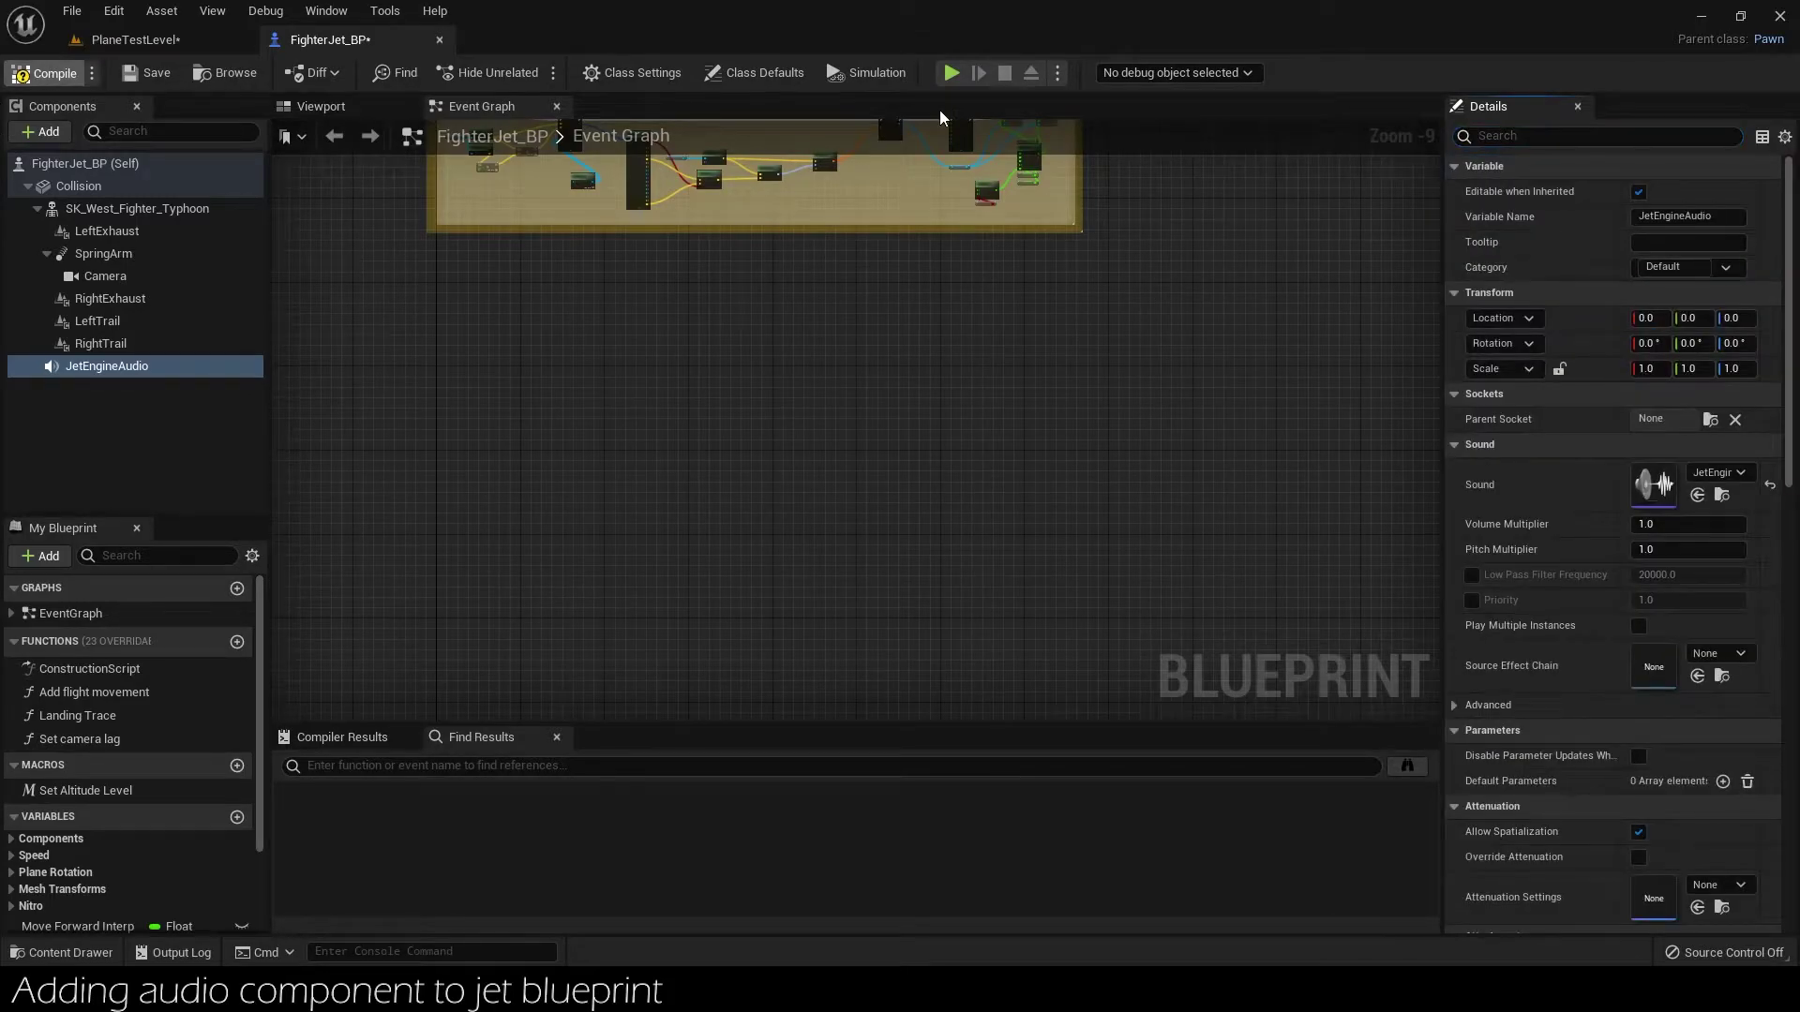
left_click(947, 75)
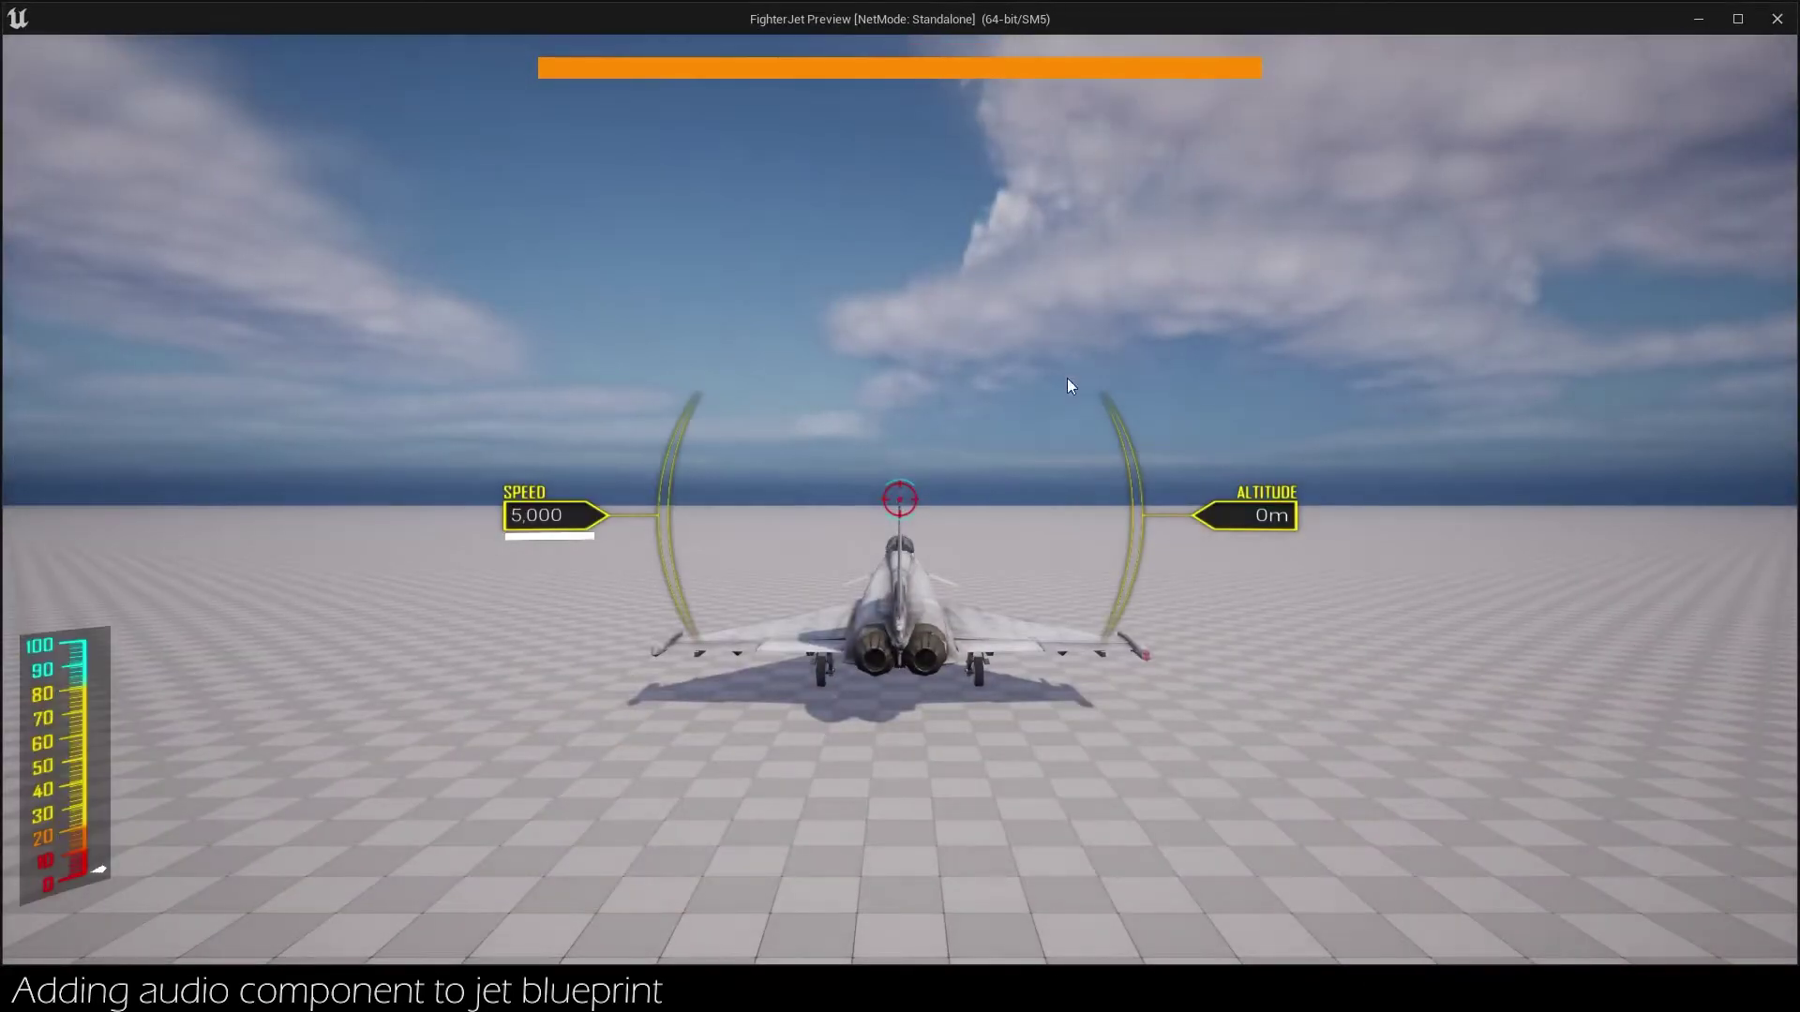
key("Escape")
scroll(713, 459, "down", 1)
scroll(772, 353, "up", 1)
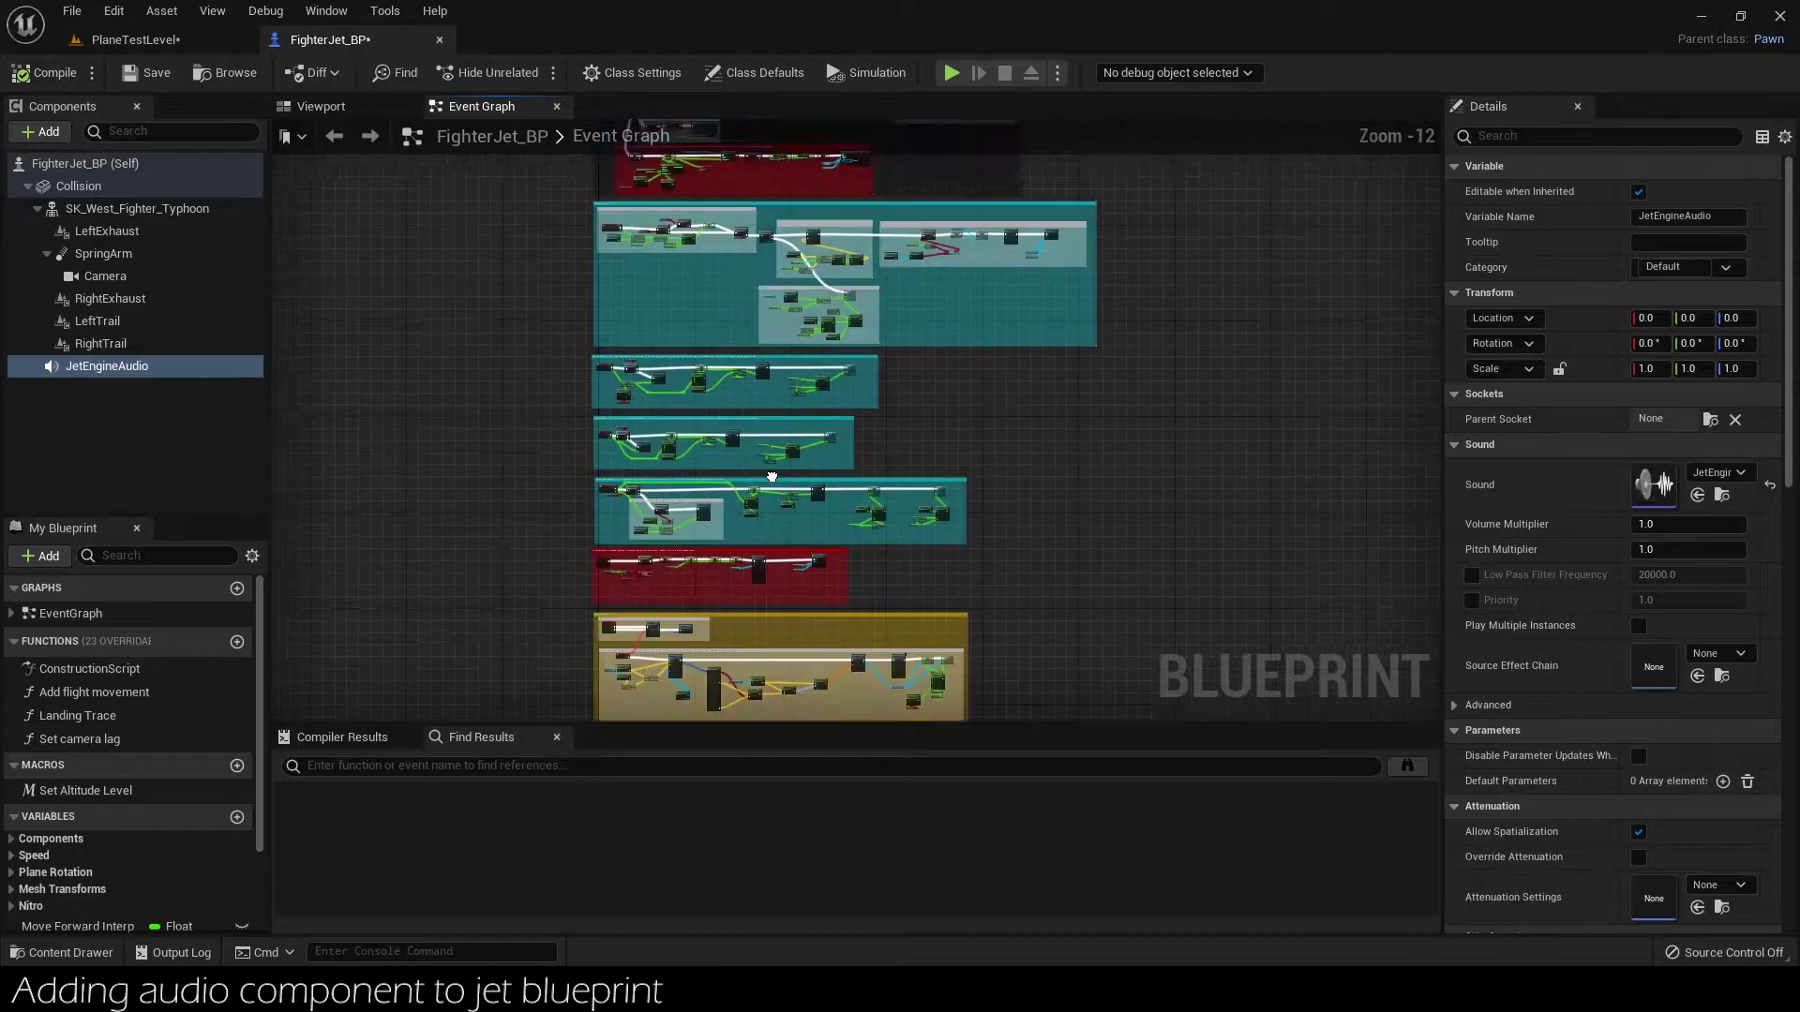
scroll(798, 217, "up", 1)
scroll(542, 394, "up", 4)
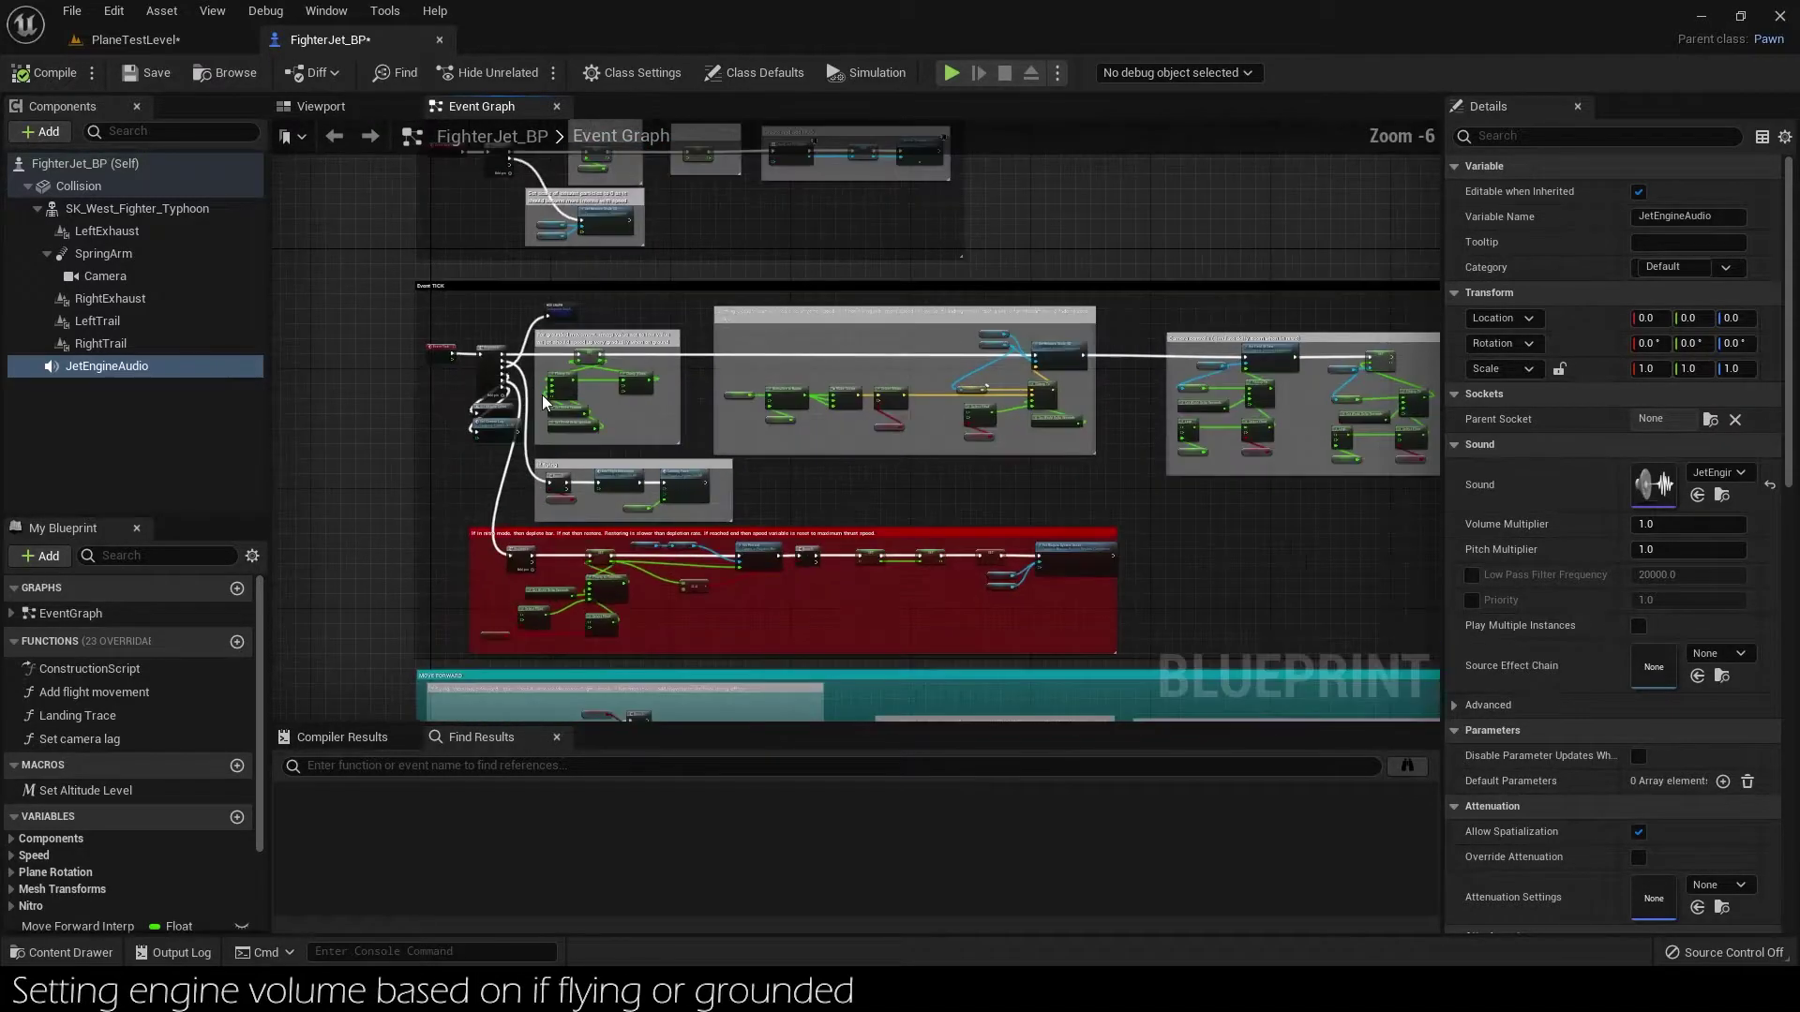
scroll(543, 393, "up", 2)
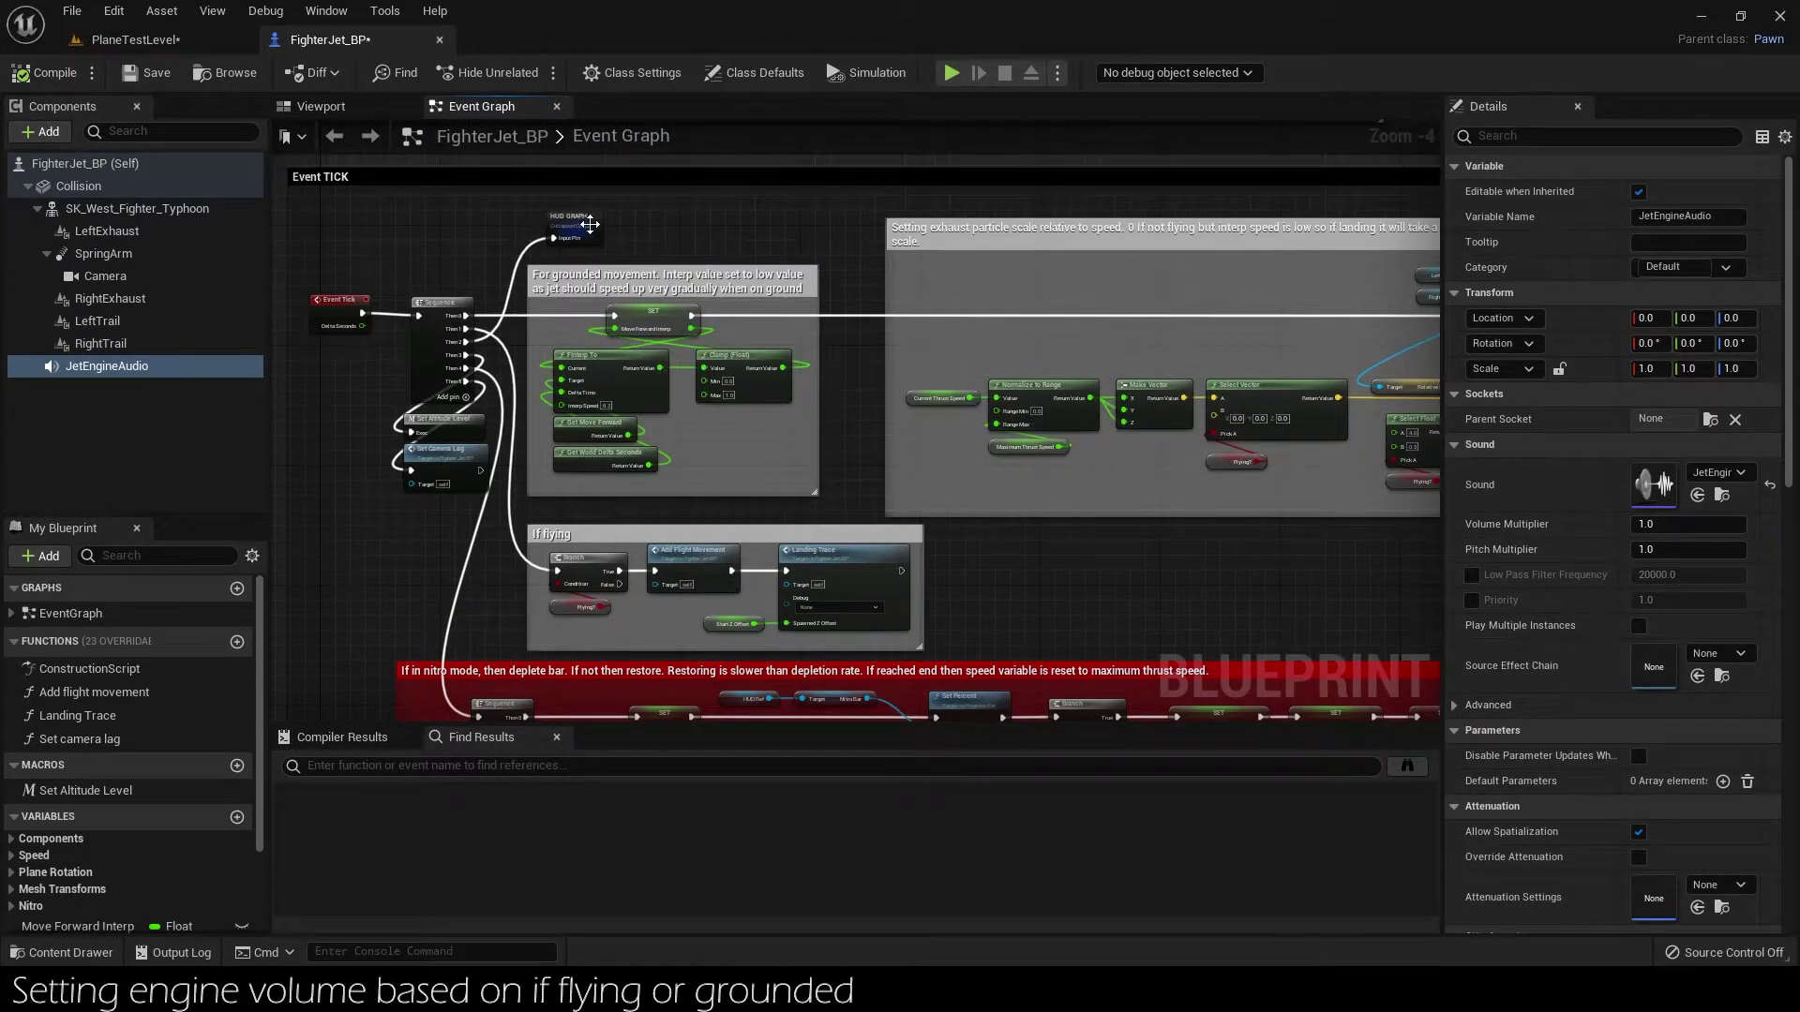
scroll(791, 448, "down", 3)
scroll(825, 483, "up", 1)
scroll(853, 513, "up", 1)
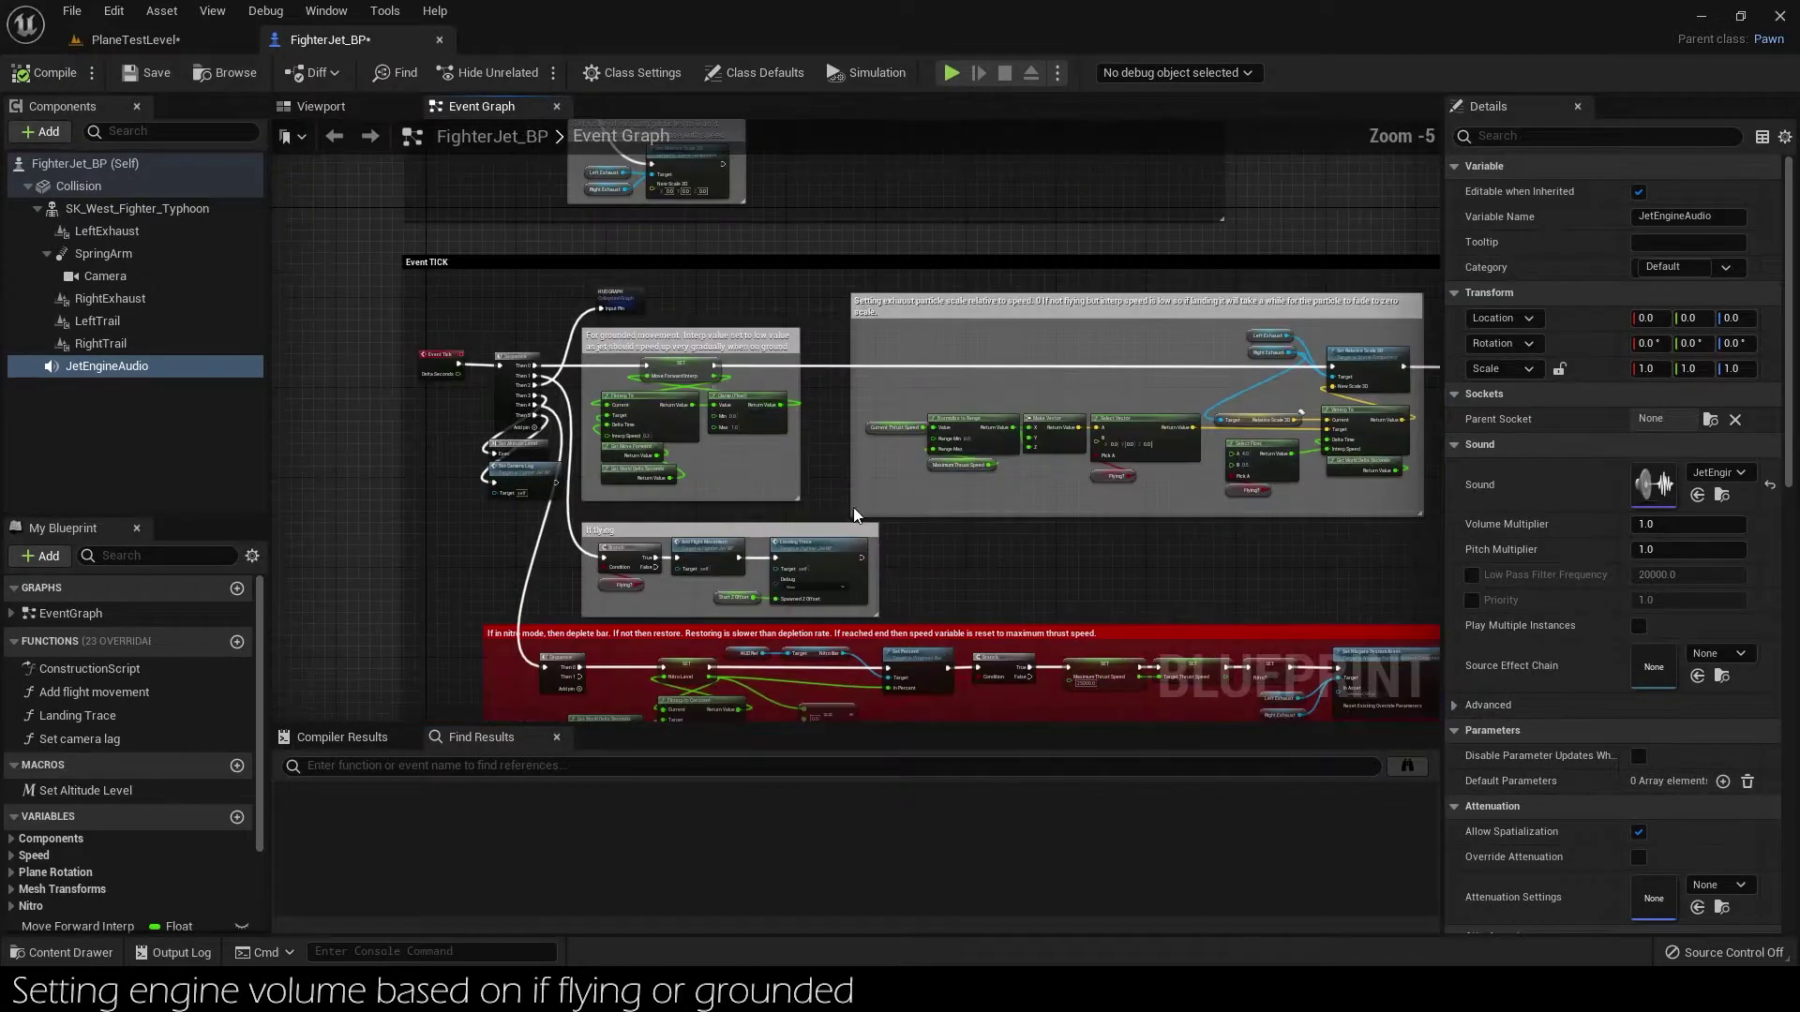
right_click_drag(854, 509, 812, 458)
right_click_drag(1162, 466, 945, 378)
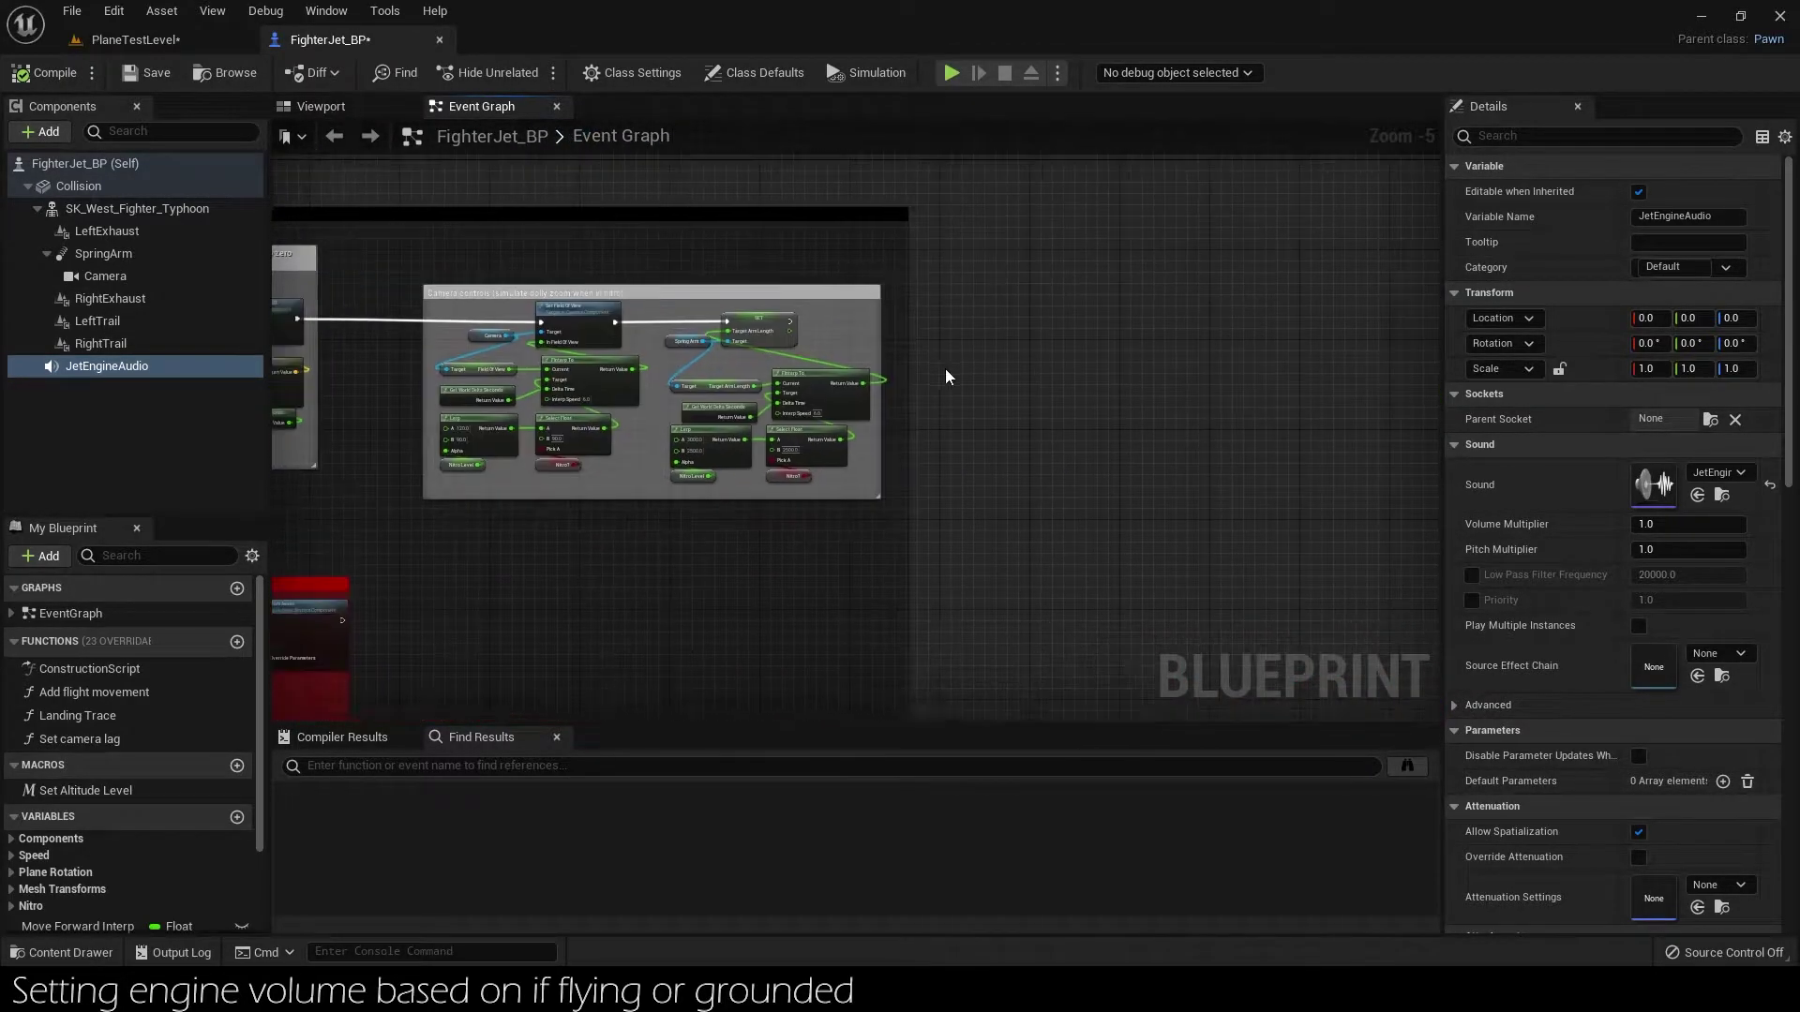
left_click_drag(790, 321, 493, 596)
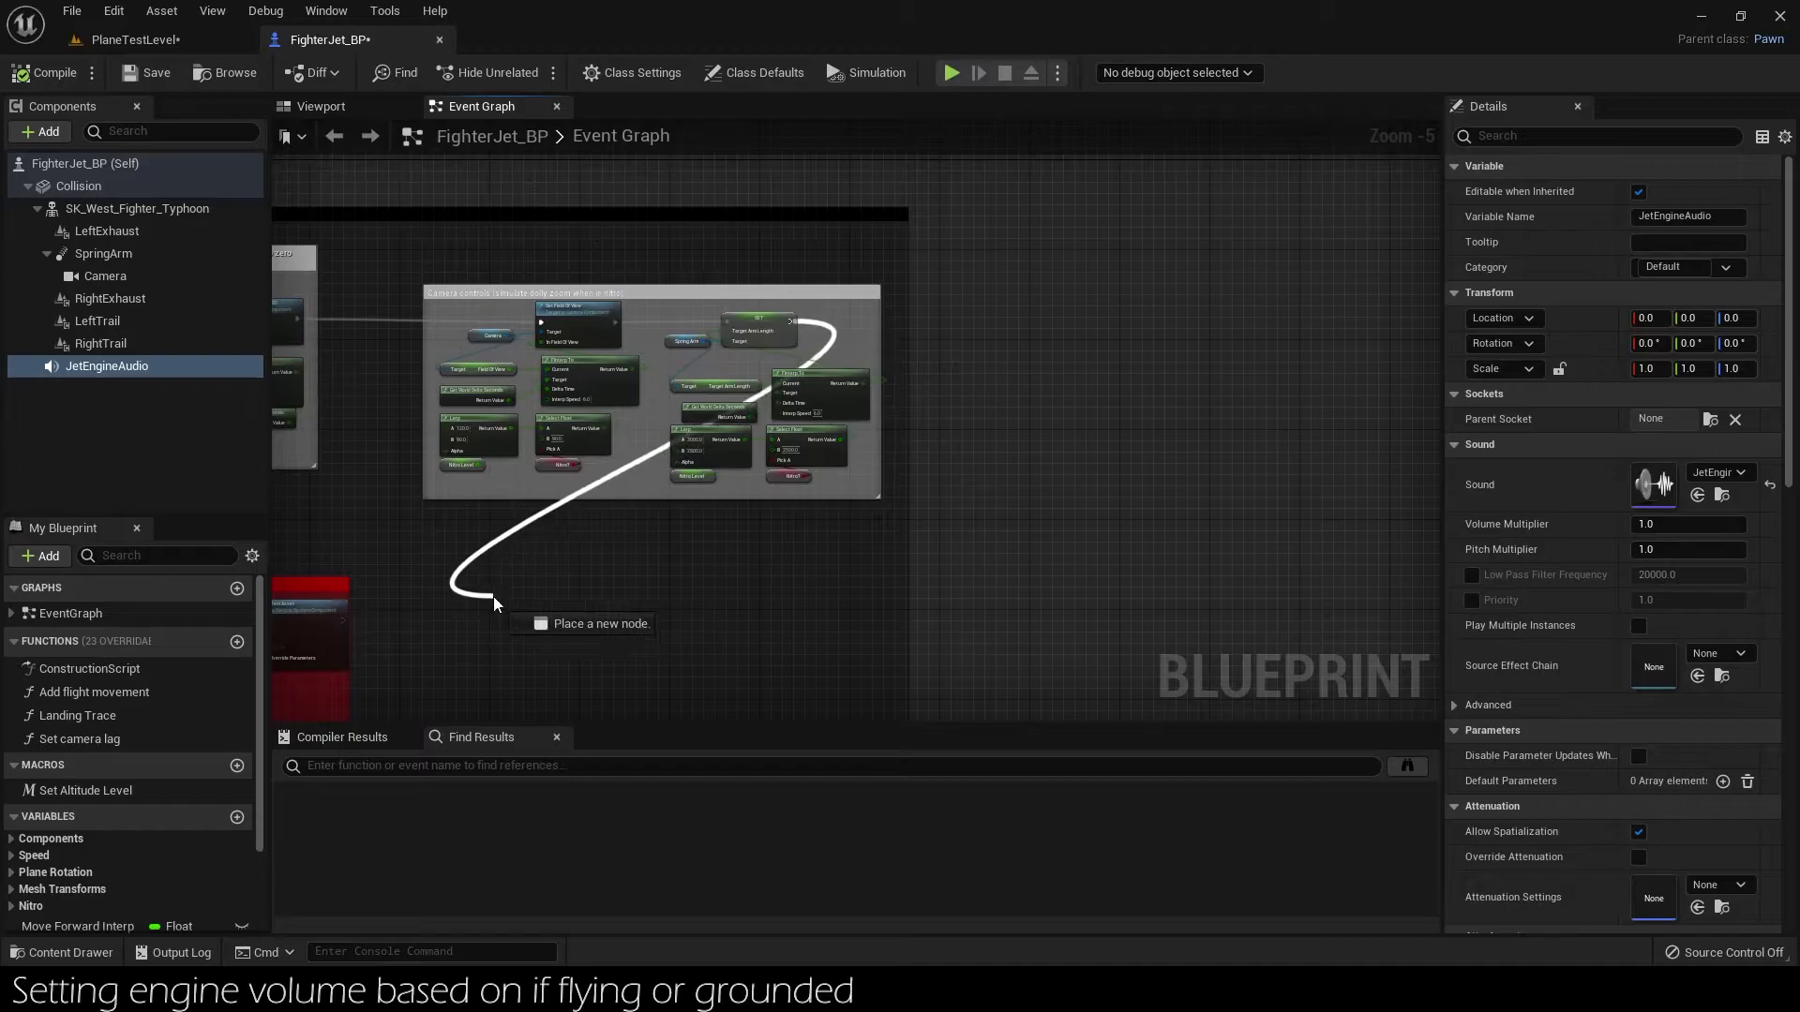
Add a Set Volume Multiplier node for JetEngineAudio to the execution flow.
mouse_move(133, 367)
left_mouse_down()
mouse_move(483, 568)
mouse_move(632, 566)
left_mouse_up()
scroll(493, 562, "up", 2)
type("set volume")
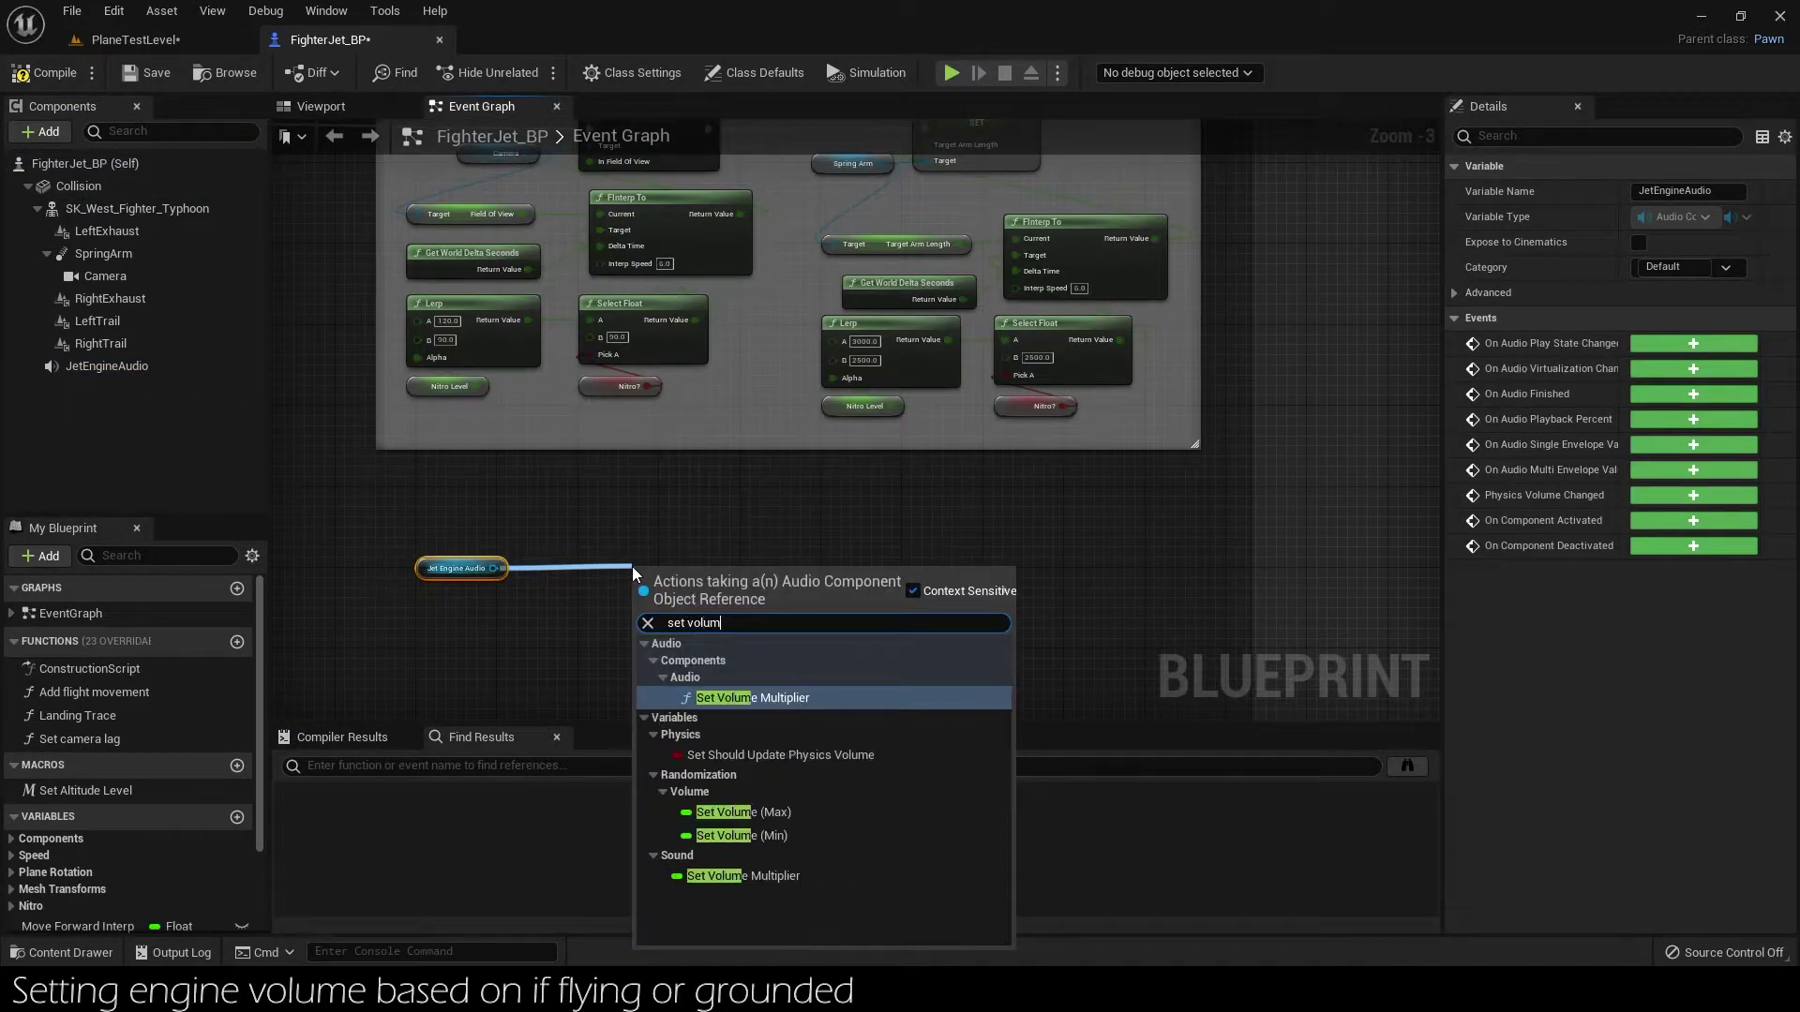
key("Return")
scroll(634, 574, "down", 1)
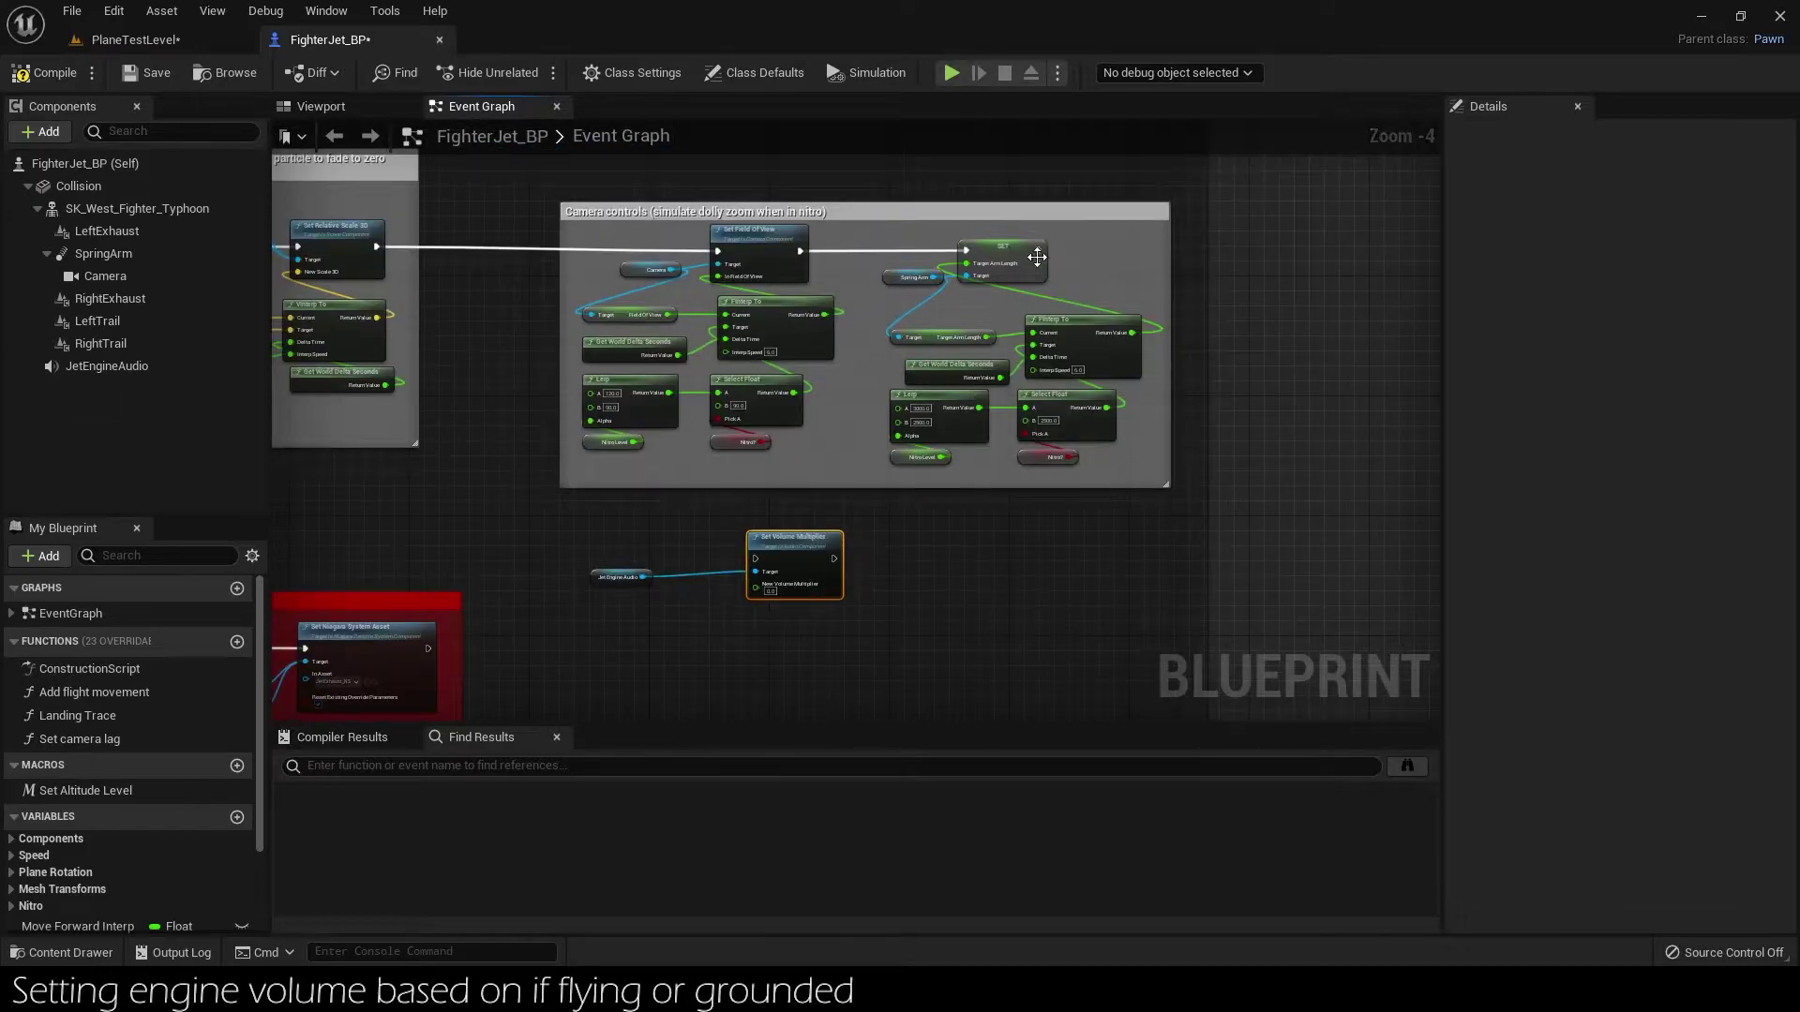
mouse_move(1039, 250)
left_mouse_down()
mouse_move(755, 596)
mouse_move(759, 559)
mouse_move(728, 561)
left_mouse_up()
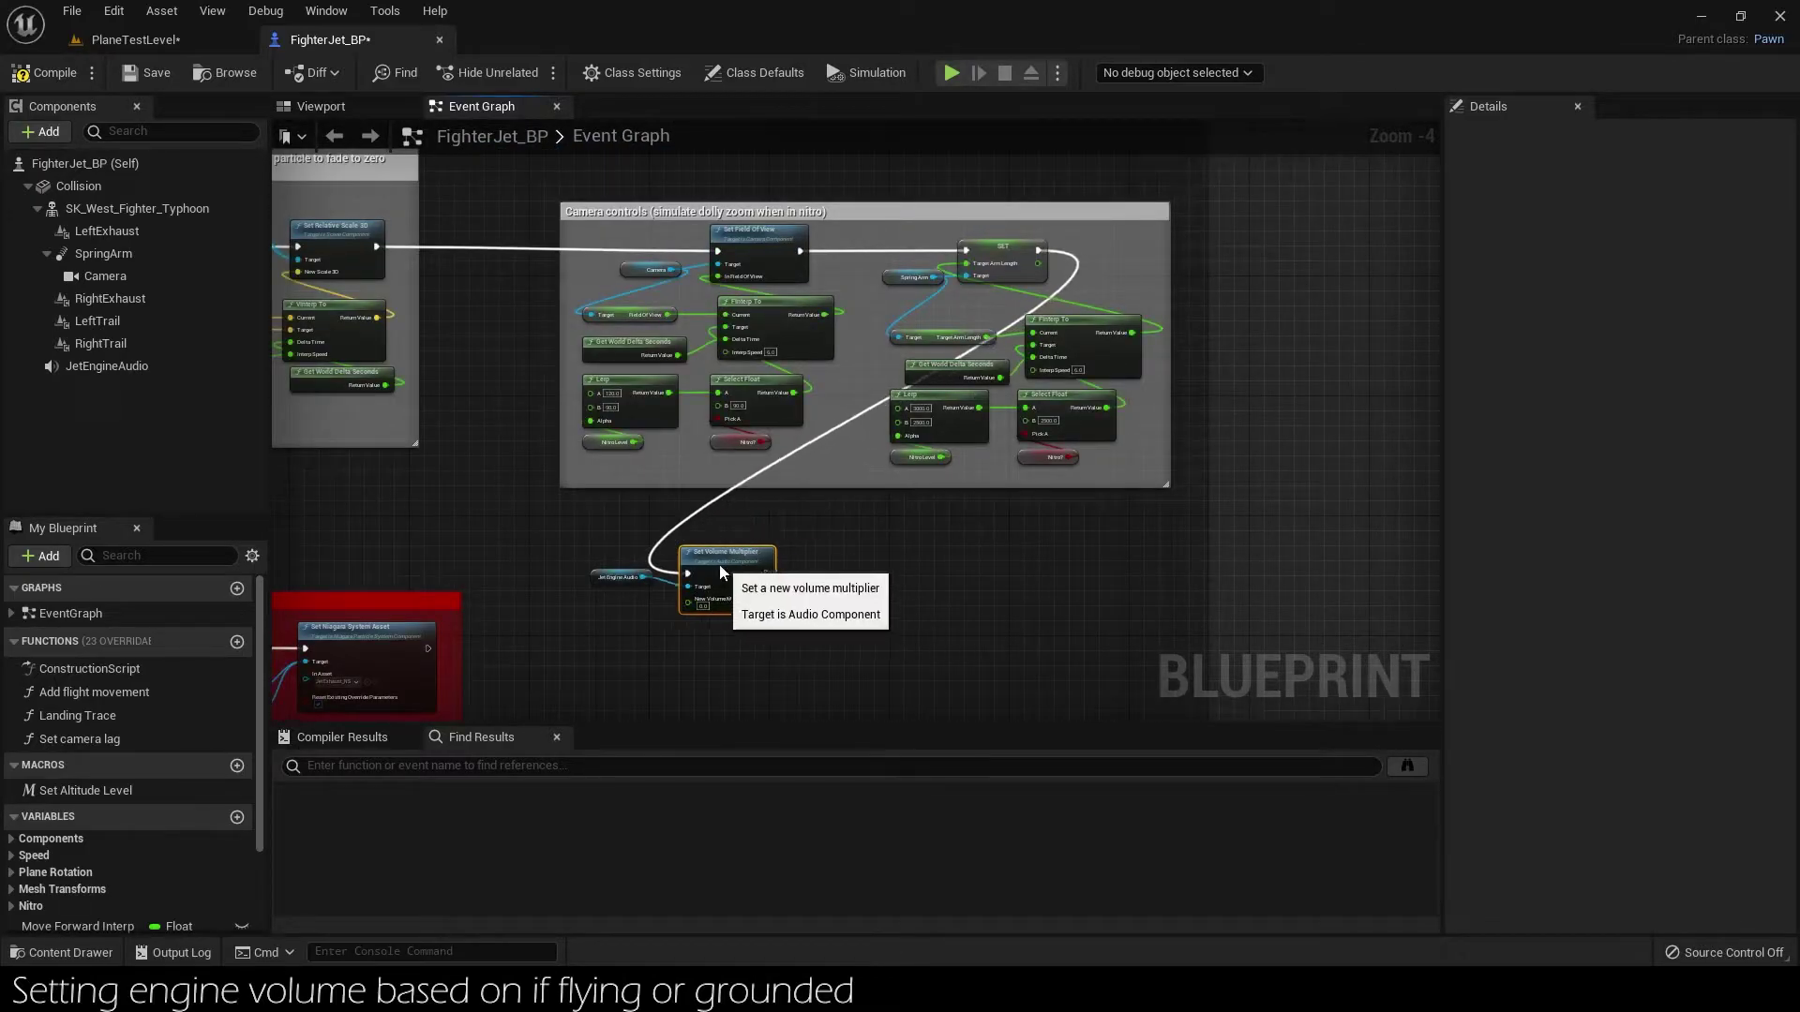
scroll(740, 596, "up", 3)
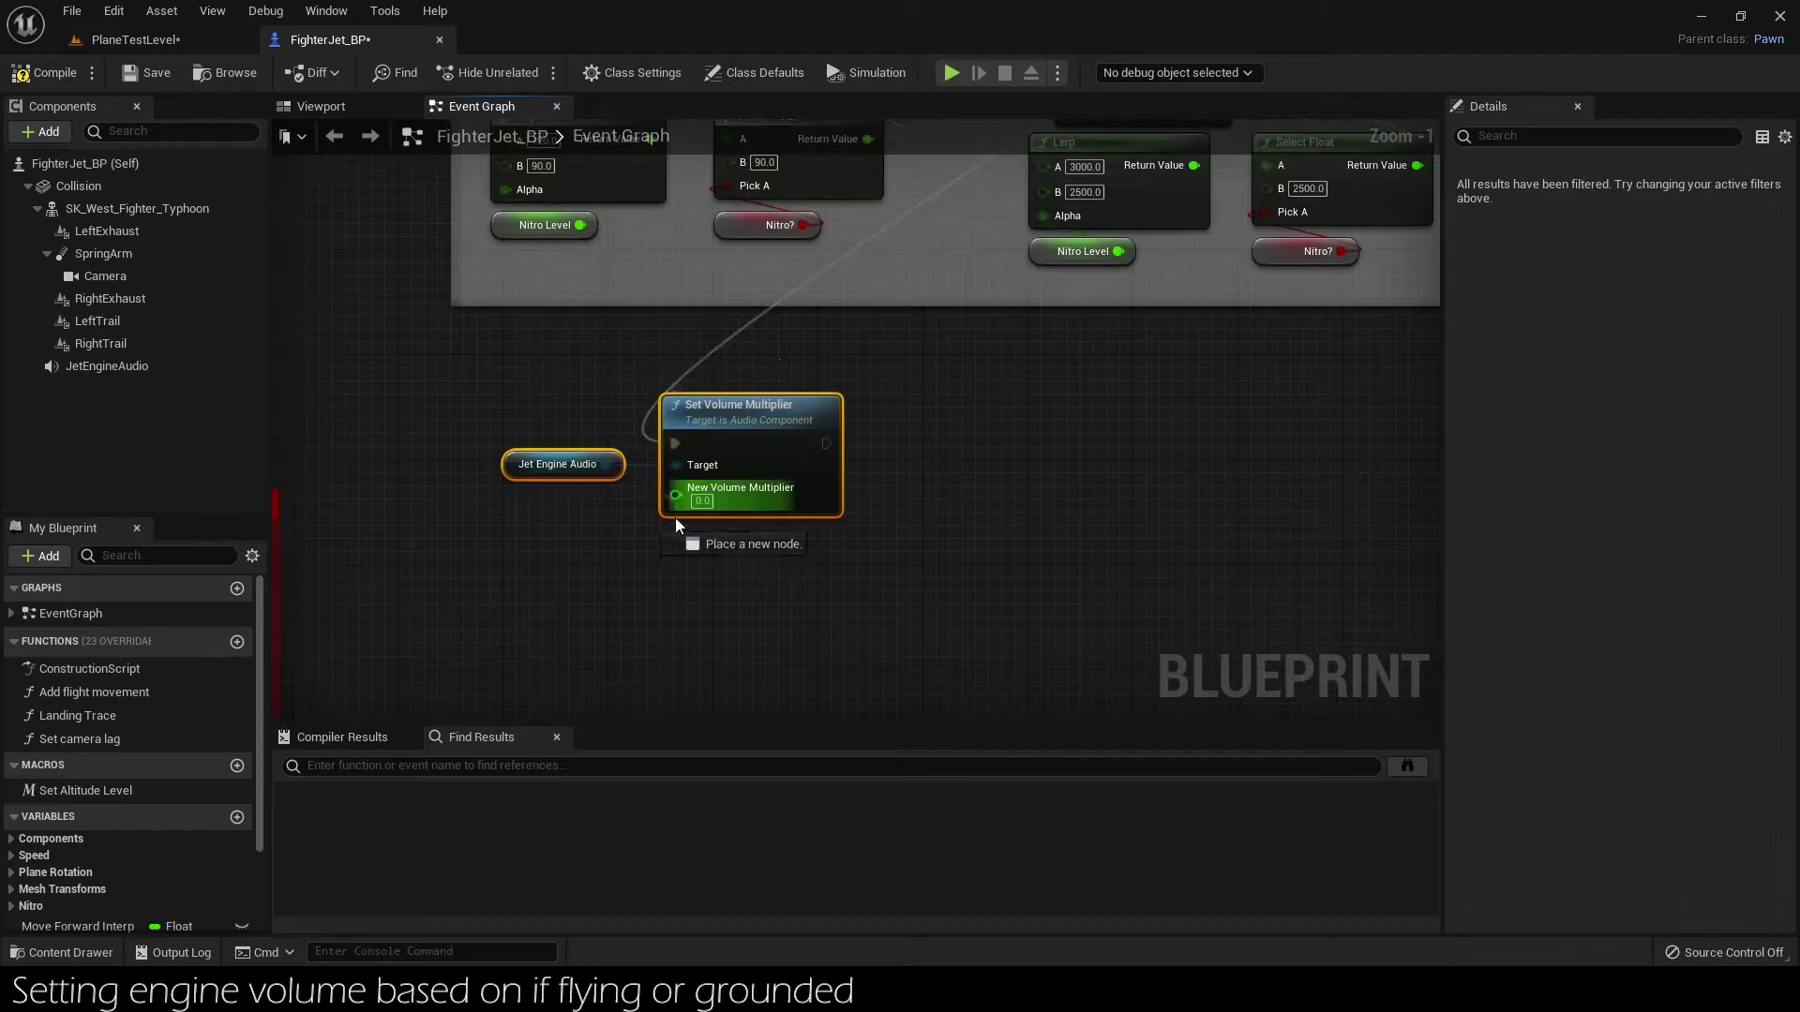
Feed the volume from an FInterp To node set to Interp Speed 3.
left_click_drag(675, 495, 729, 572)
type("finterp")
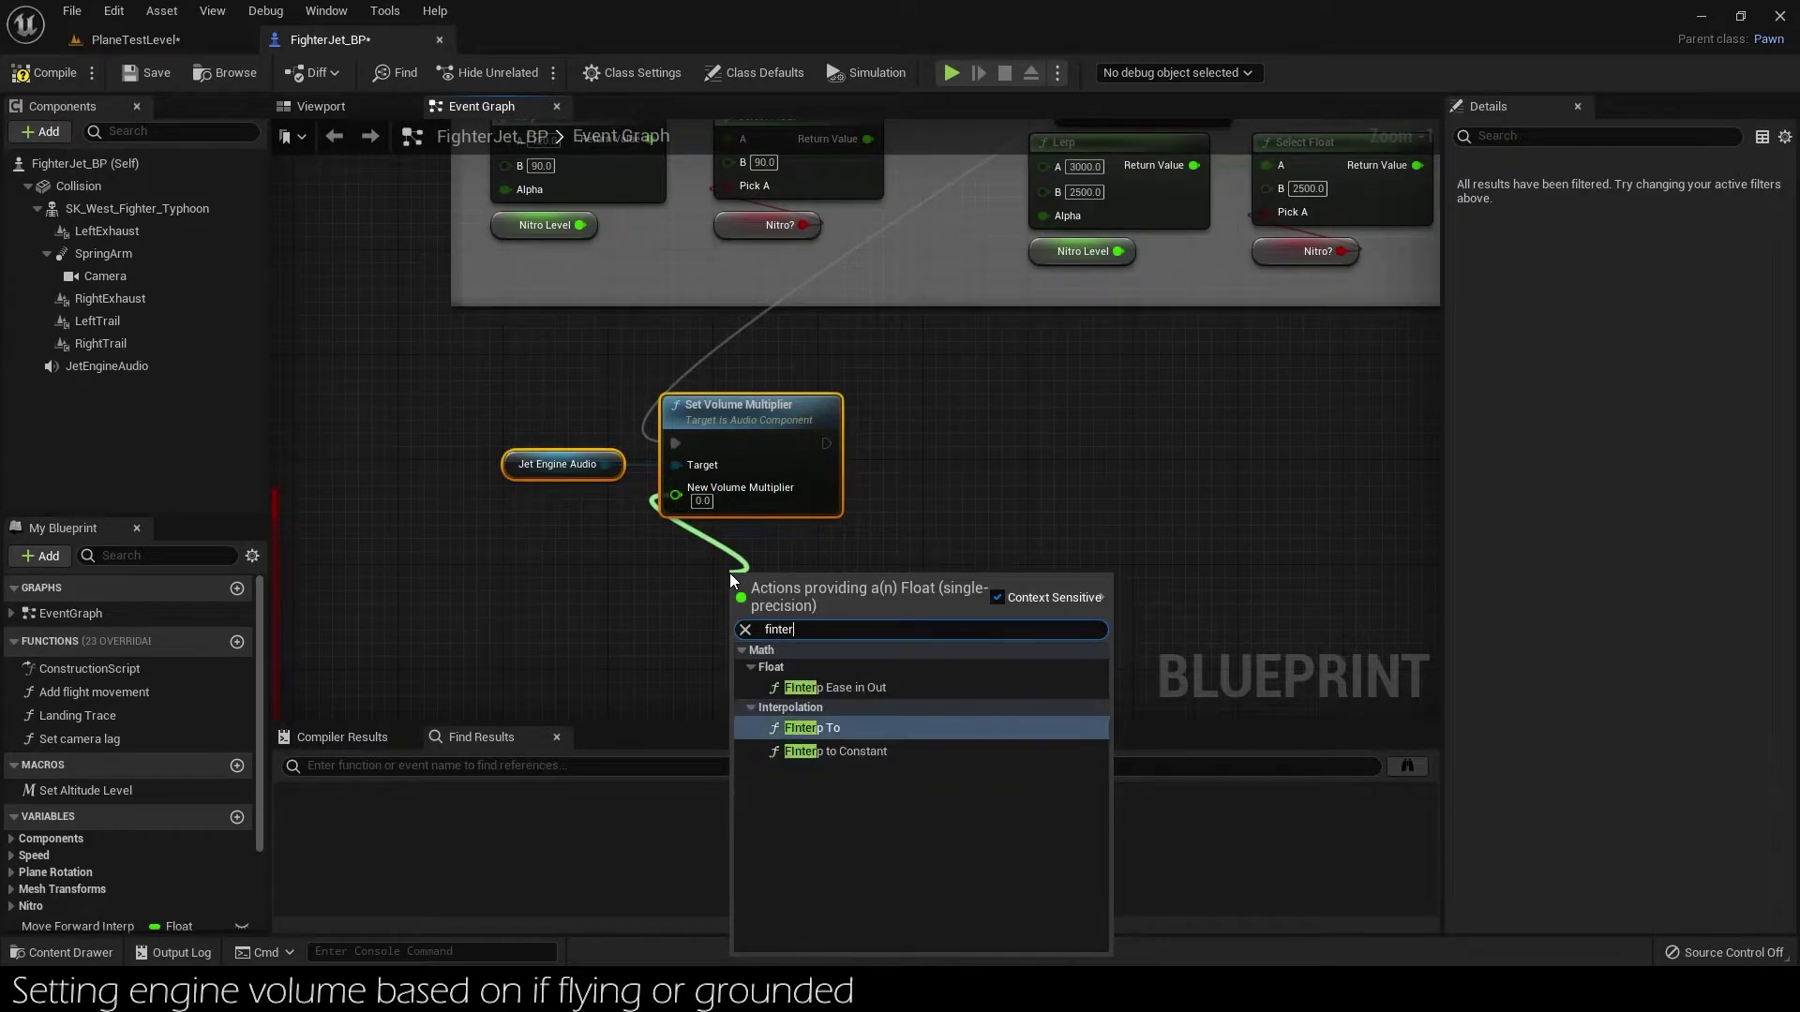
key("Return")
left_click_drag(729, 575, 663, 511)
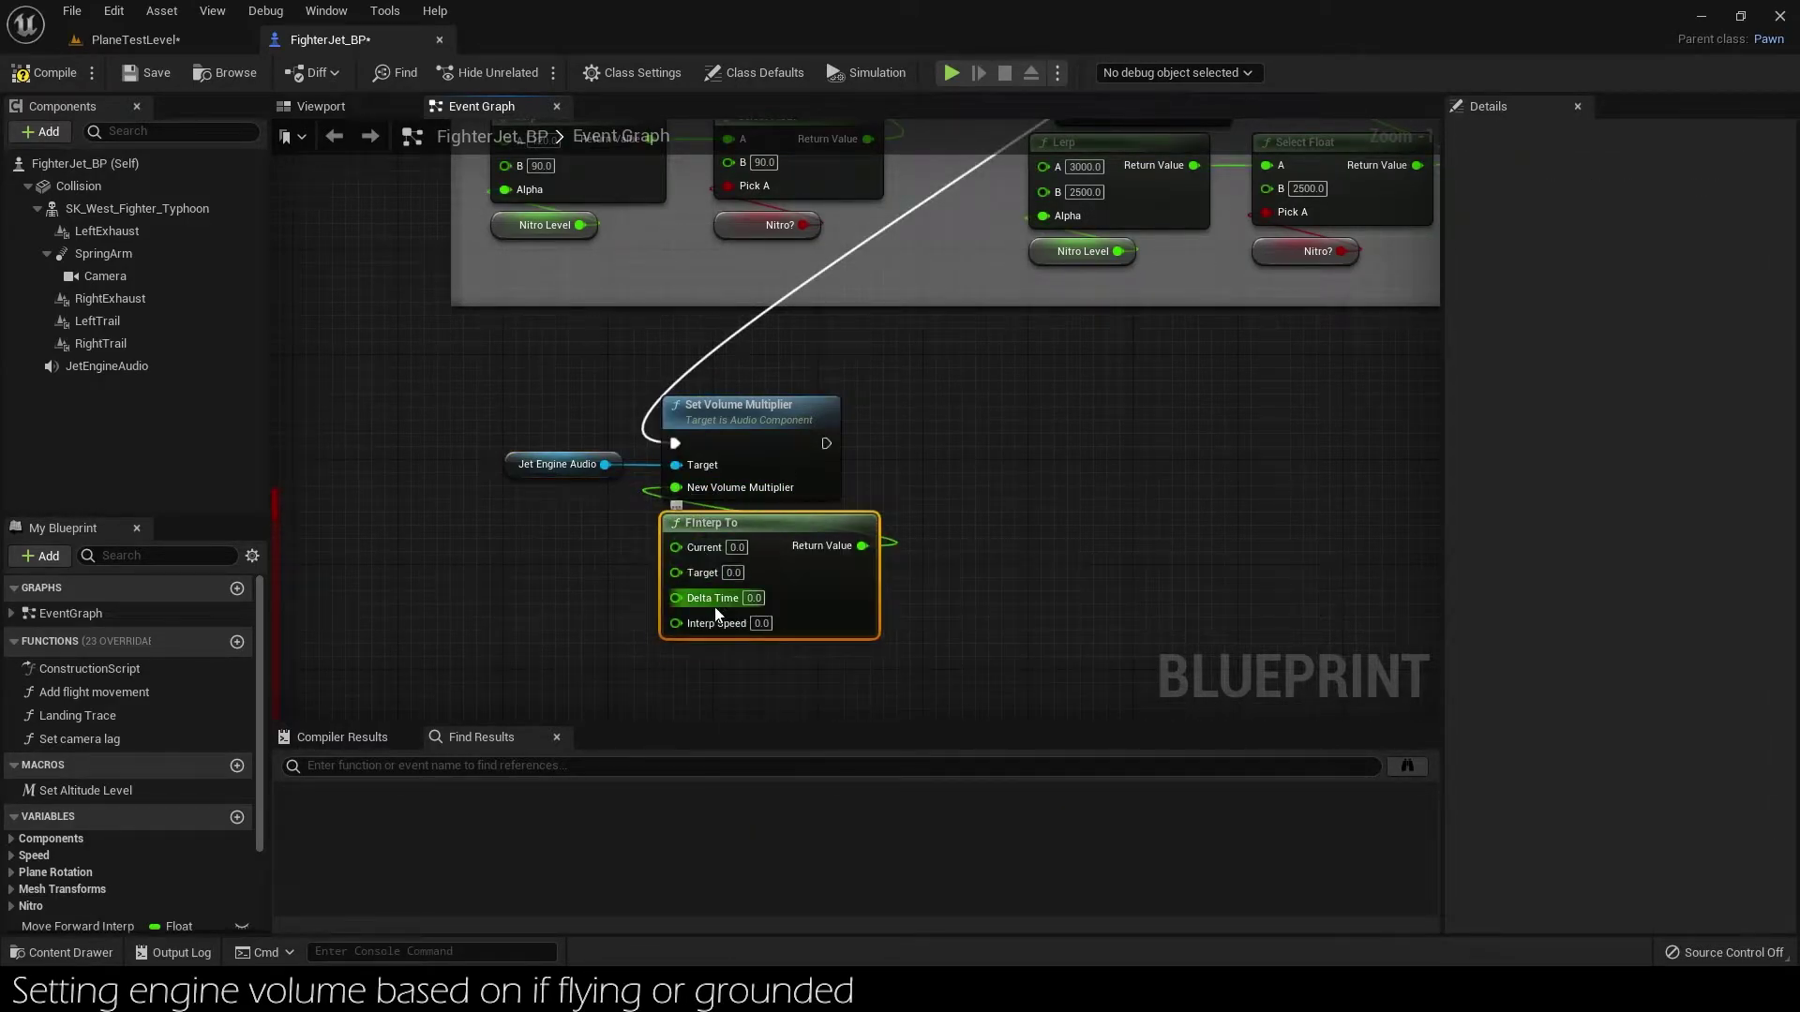
right_click_drag(704, 623, 765, 585)
left_click(822, 583)
type("3")
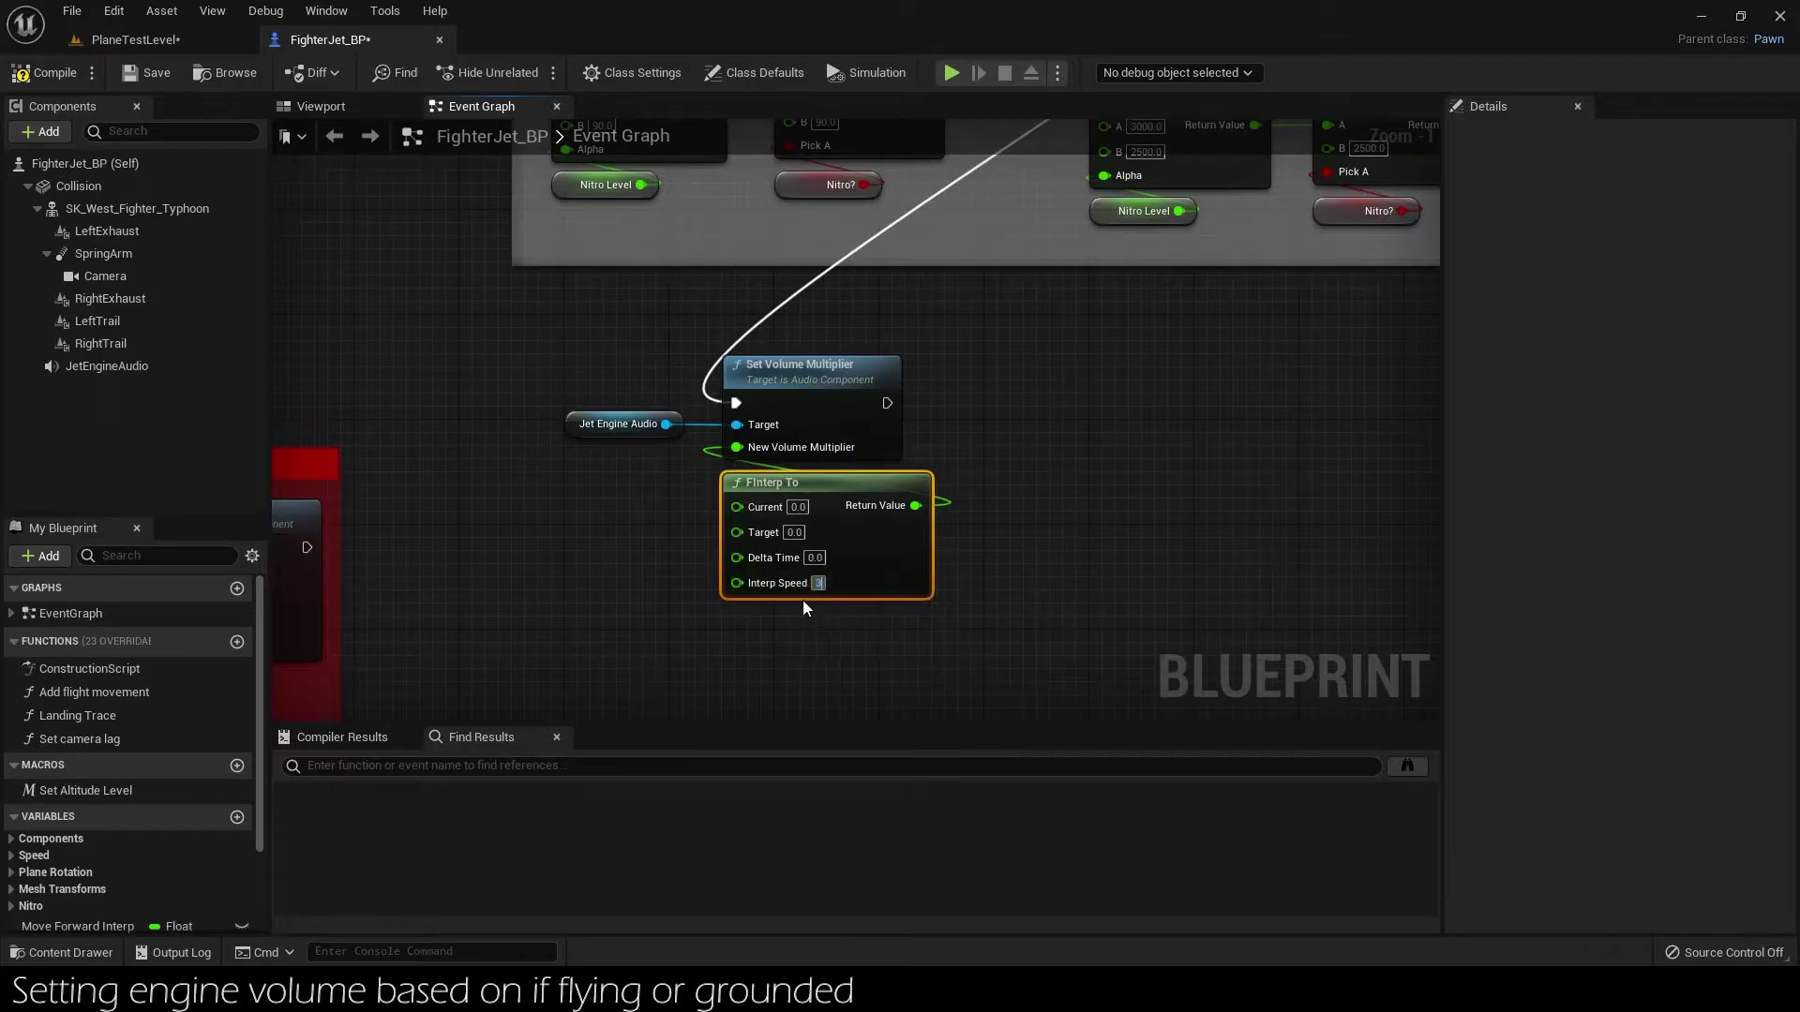
Wire Get World Delta Seconds into FInterp To's Delta Time.
left_click_drag(787, 584, 767, 637)
type("get wor")
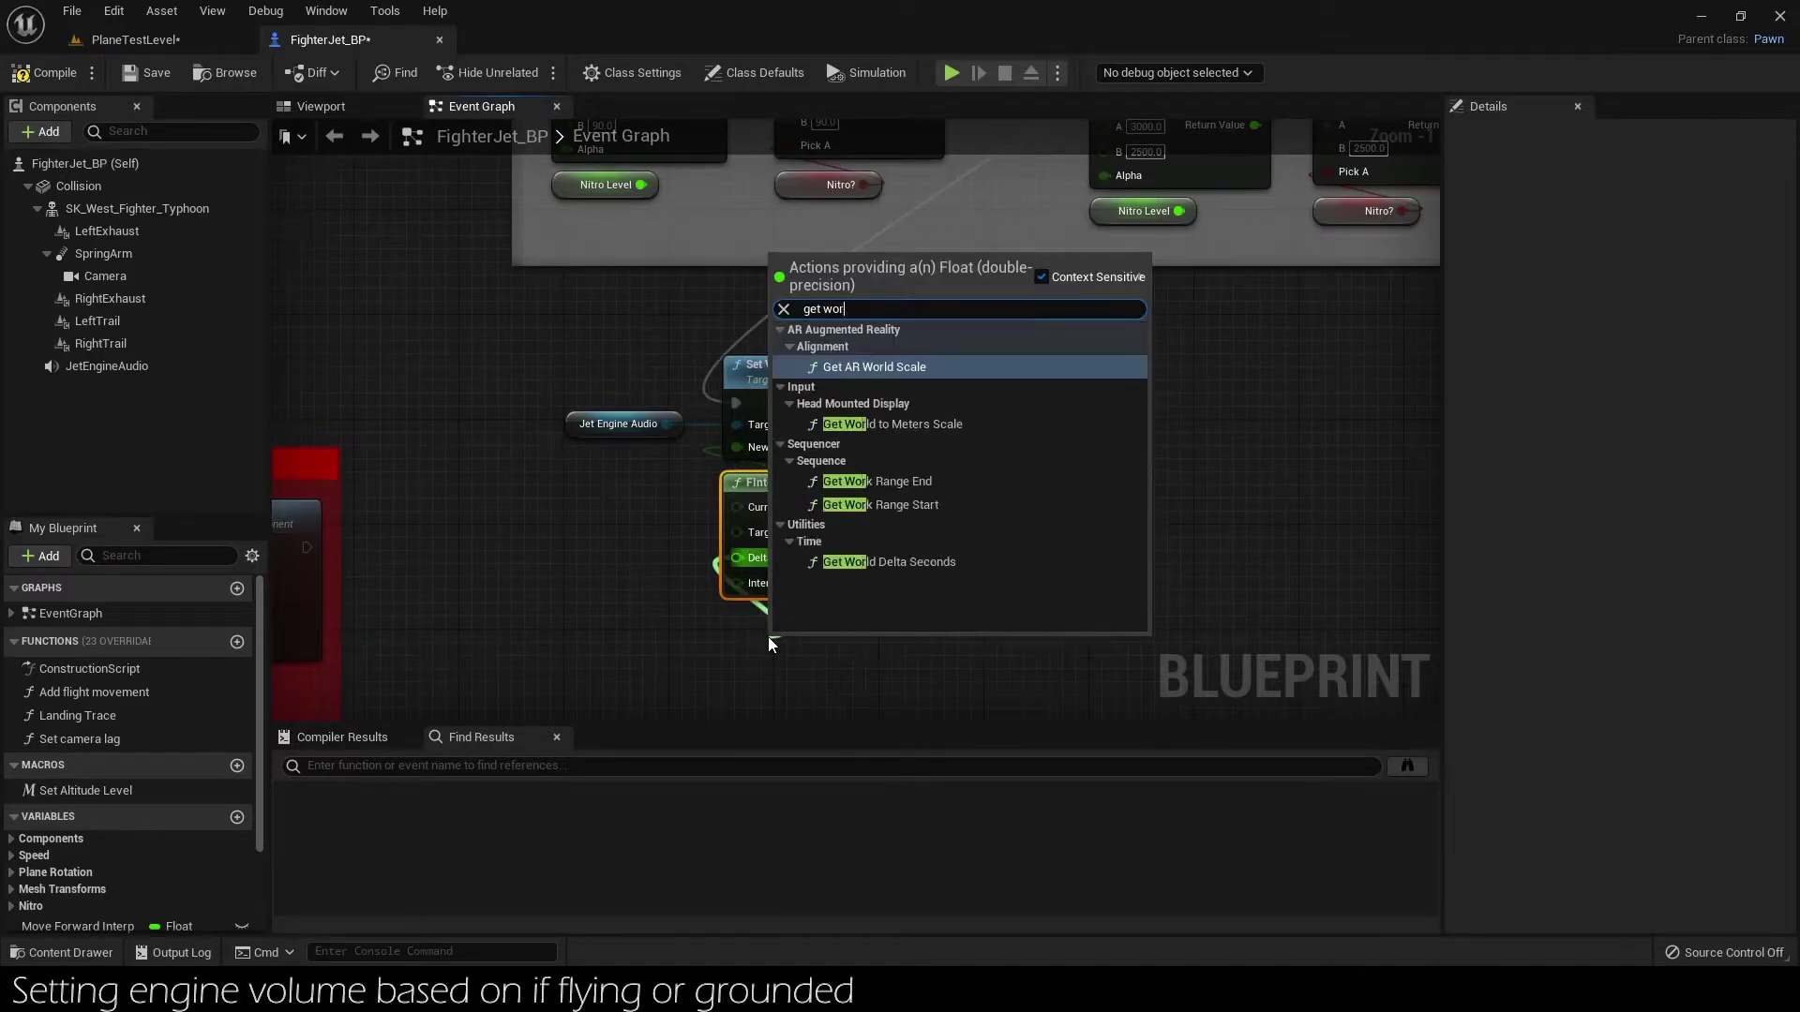
type("odl")
key("BackSpace")
key("BackSpace")
key("BackSpace")
type("ld delta")
key("Return")
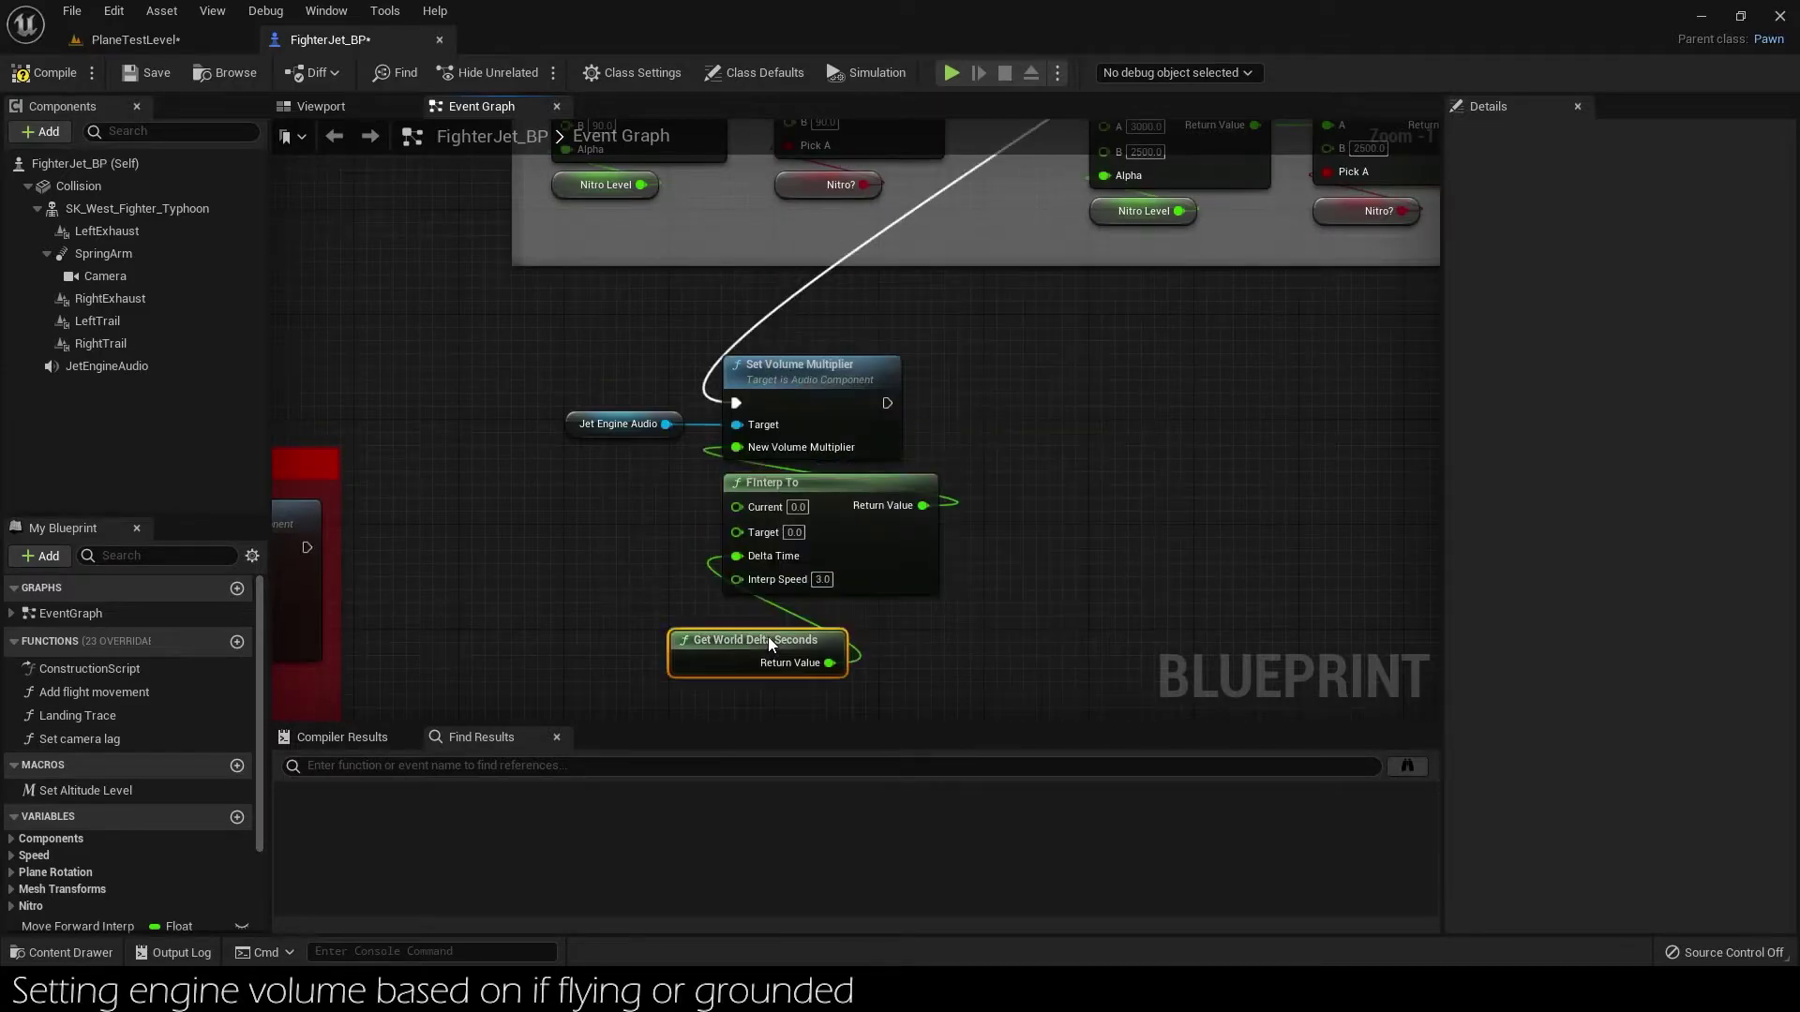
Wire JetEngineAudio's Volume Multiplier getter into FInterp To's Current.
left_click_drag(666, 424, 526, 515)
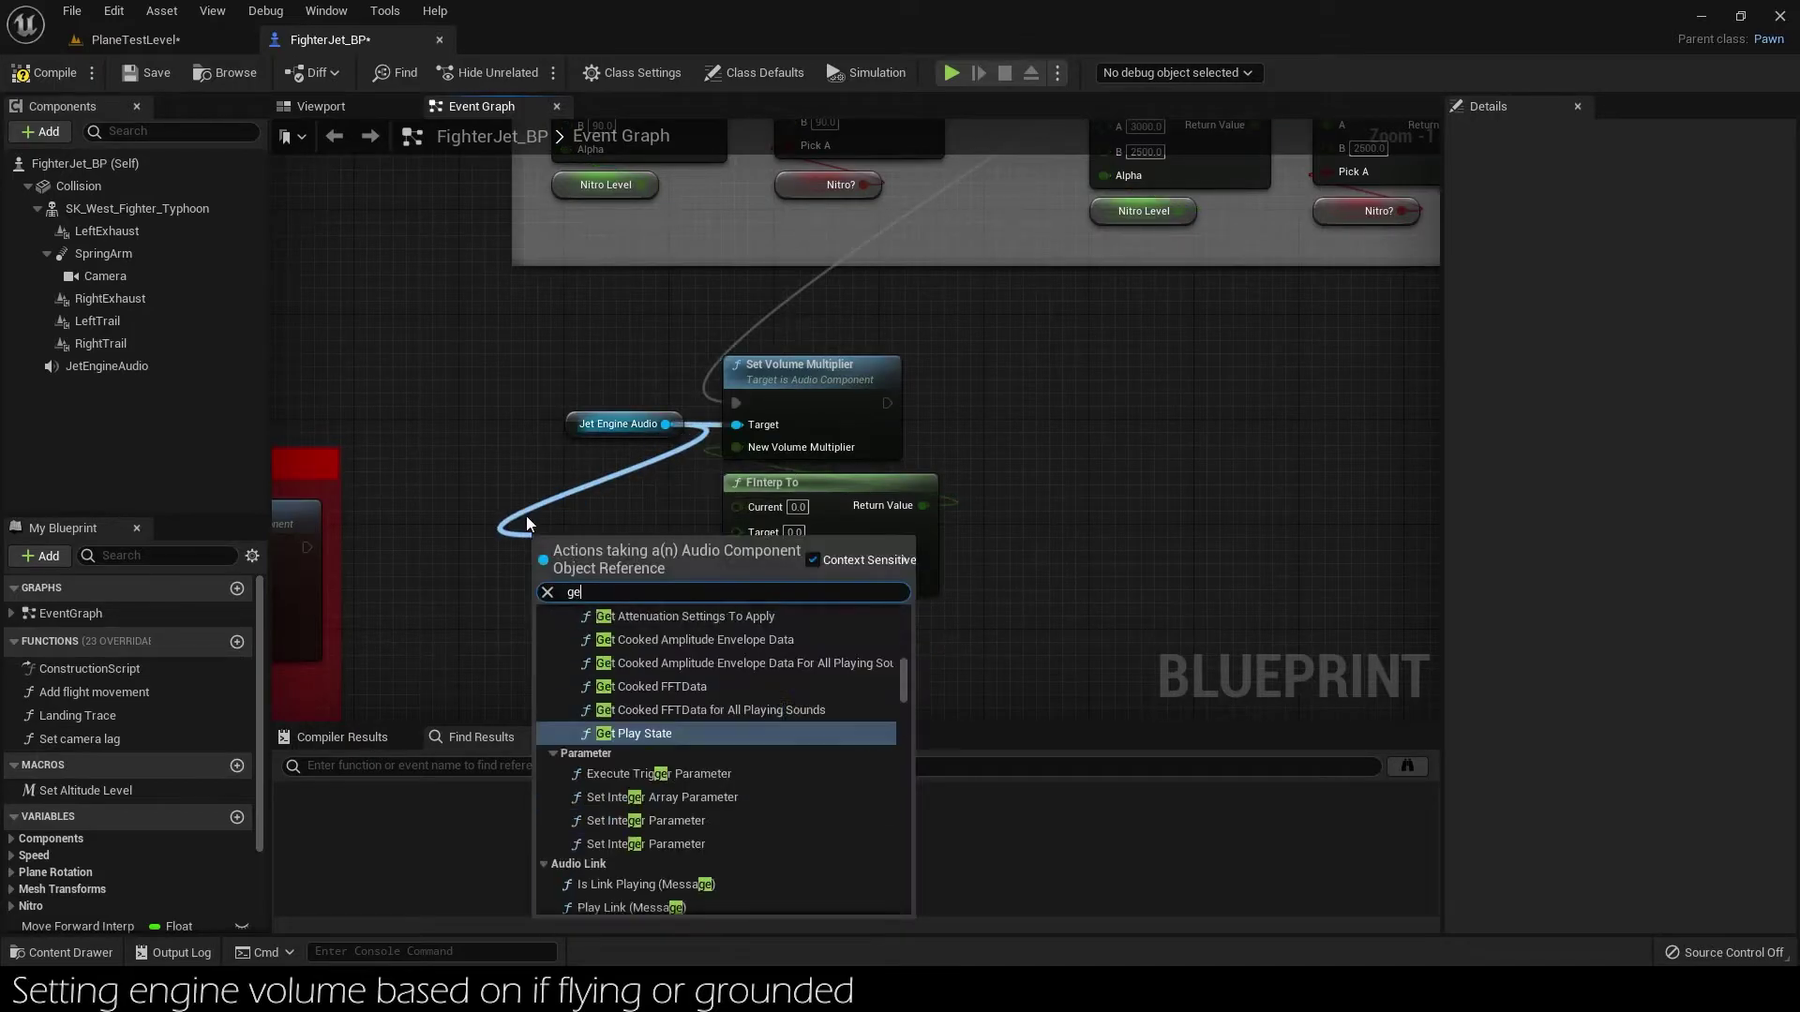
type("get volu")
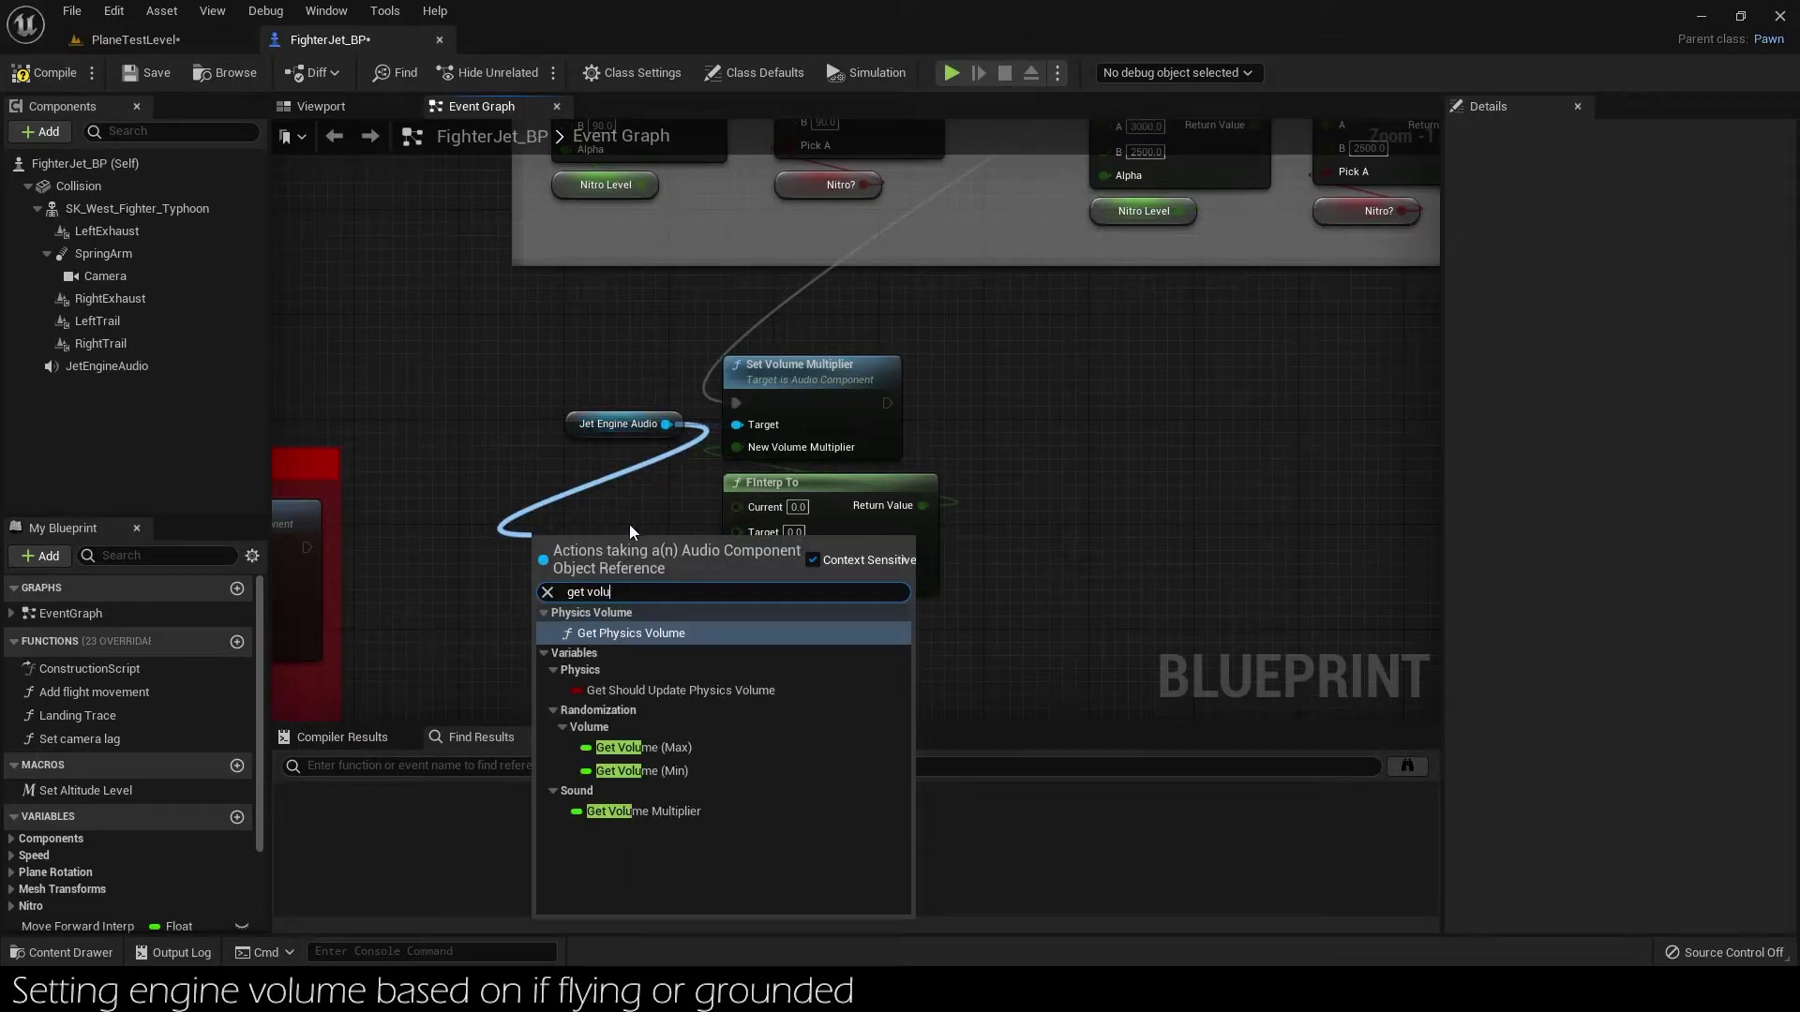
left_click(663, 810)
mouse_move(606, 546)
left_mouse_down()
mouse_move(586, 506)
mouse_move(737, 505)
mouse_move(786, 475)
mouse_move(651, 651)
left_mouse_up()
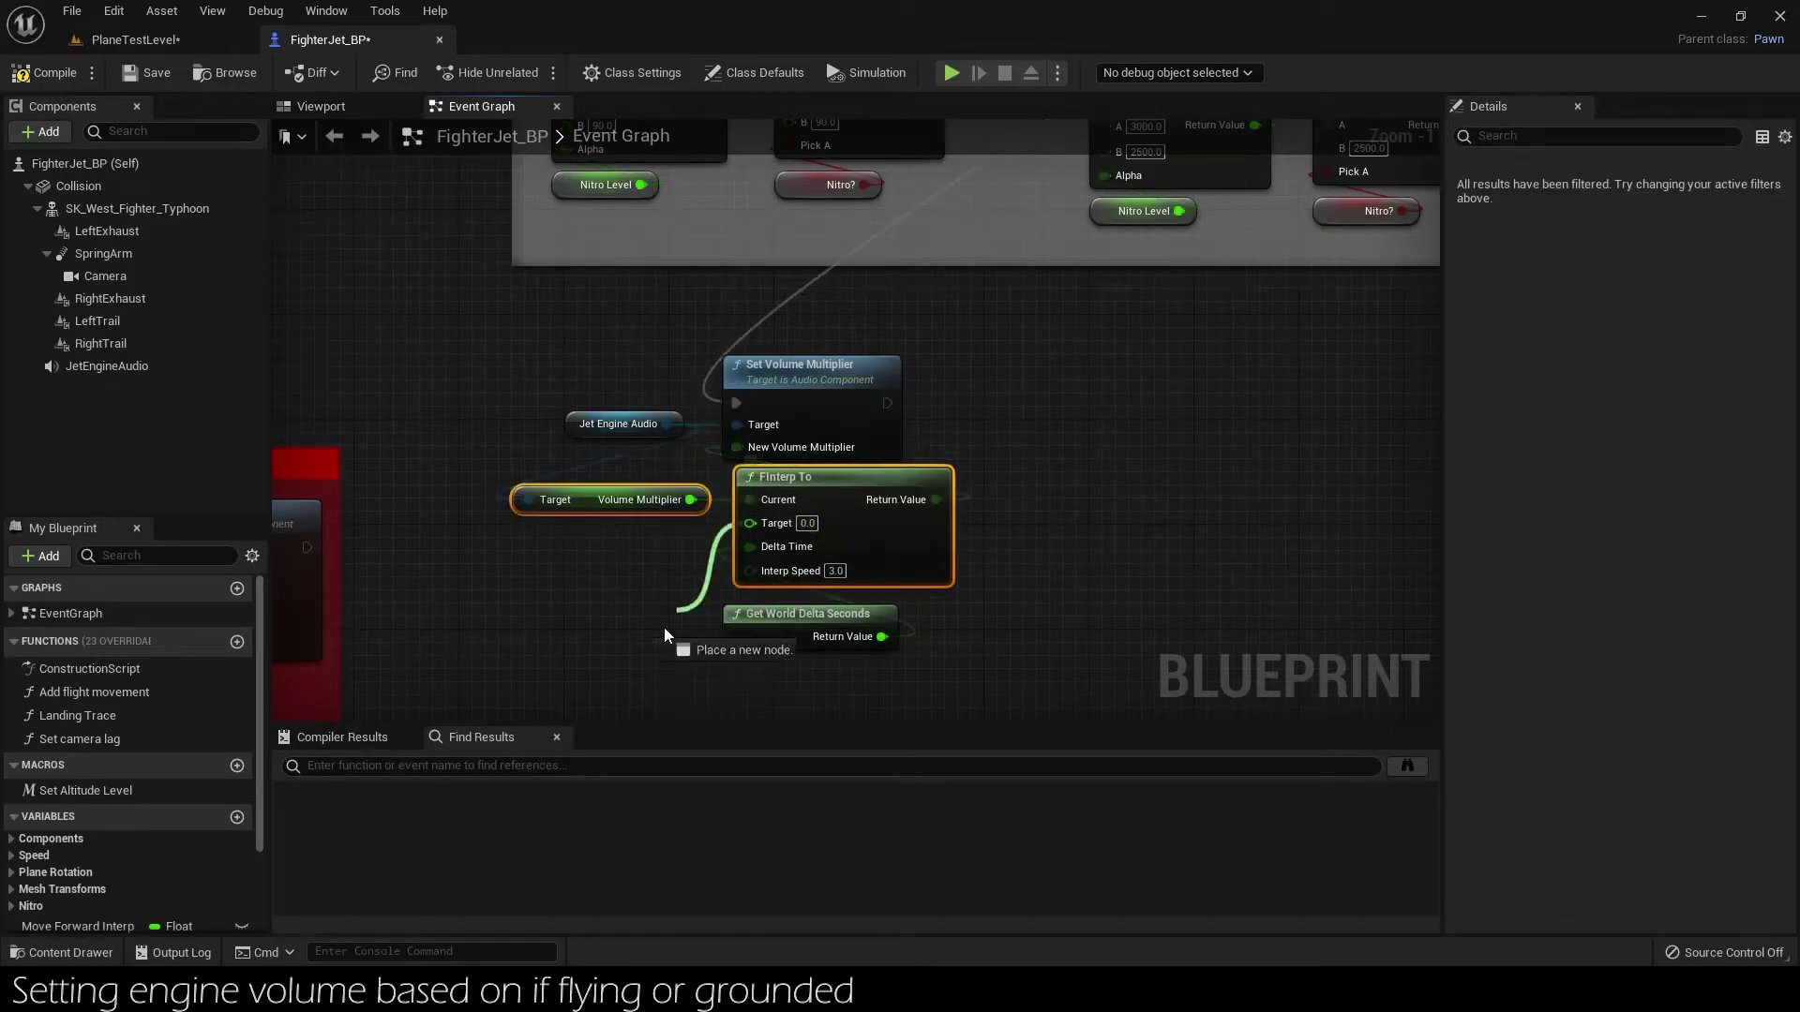
right_click_drag(588, 638, 637, 534)
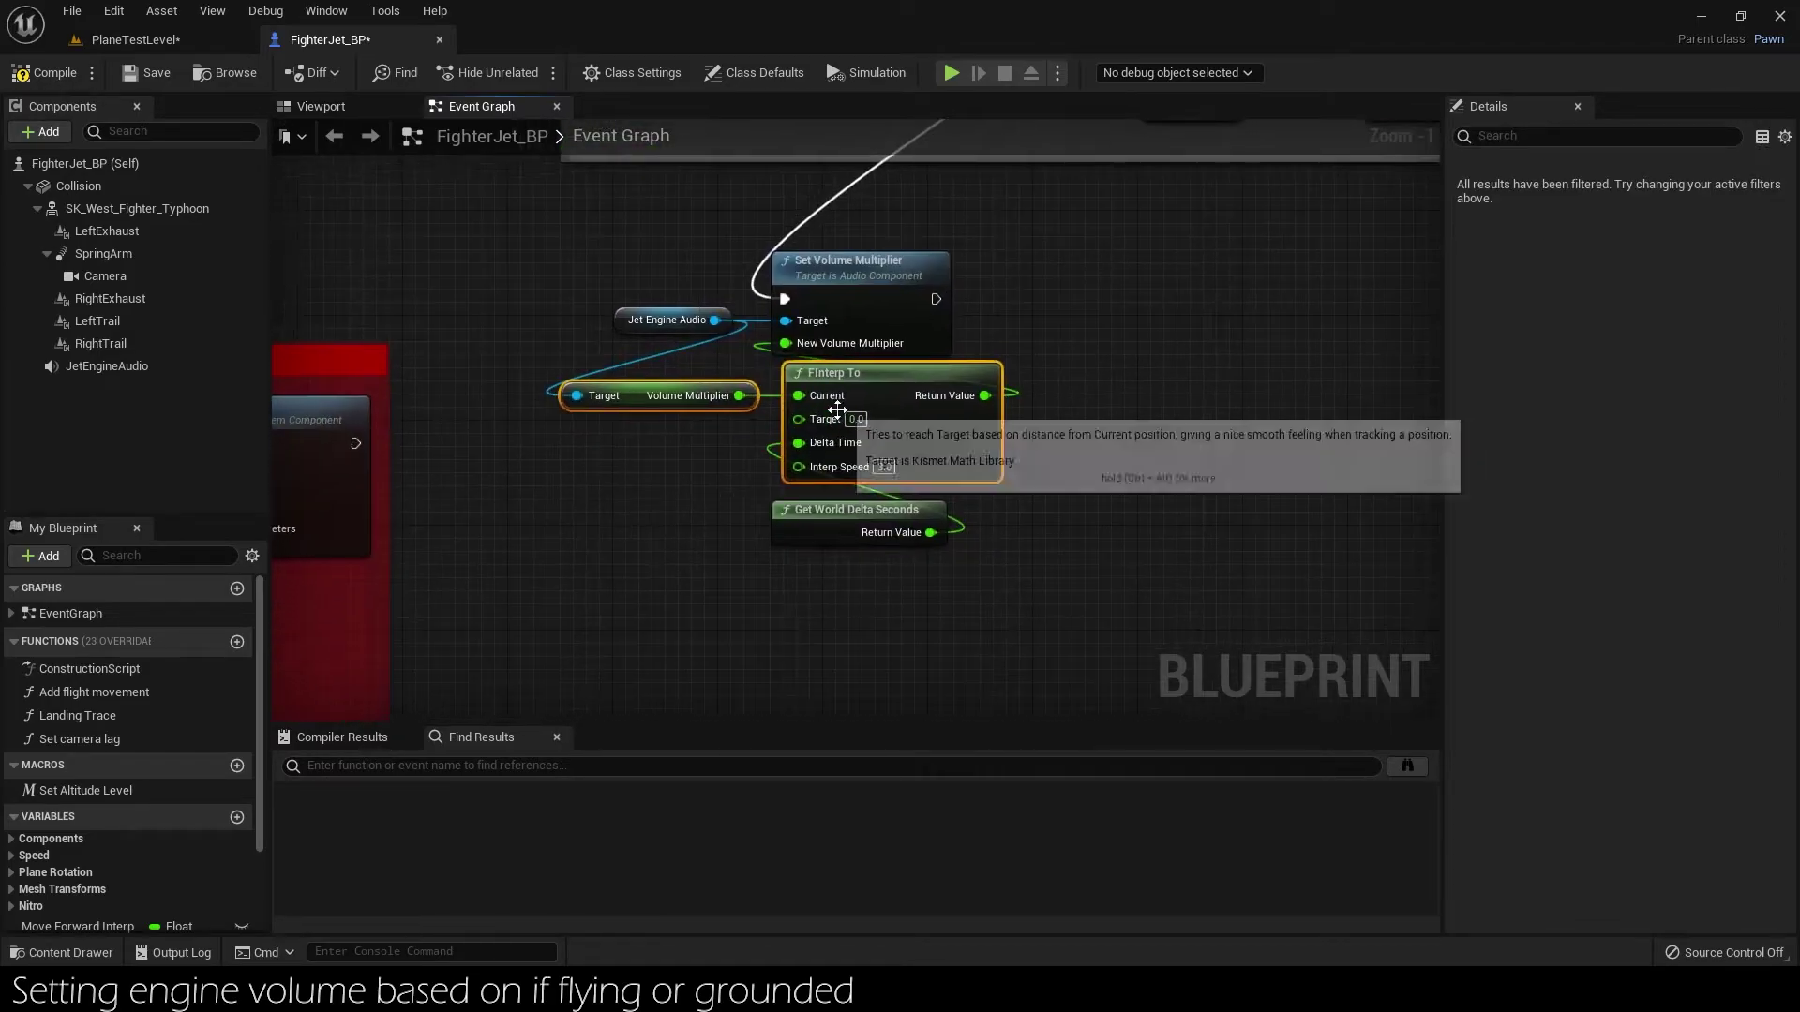
Feed Target from a Select Float picked by Flying?, with A set to 1.0.
left_click_drag(799, 419, 688, 553)
type("select")
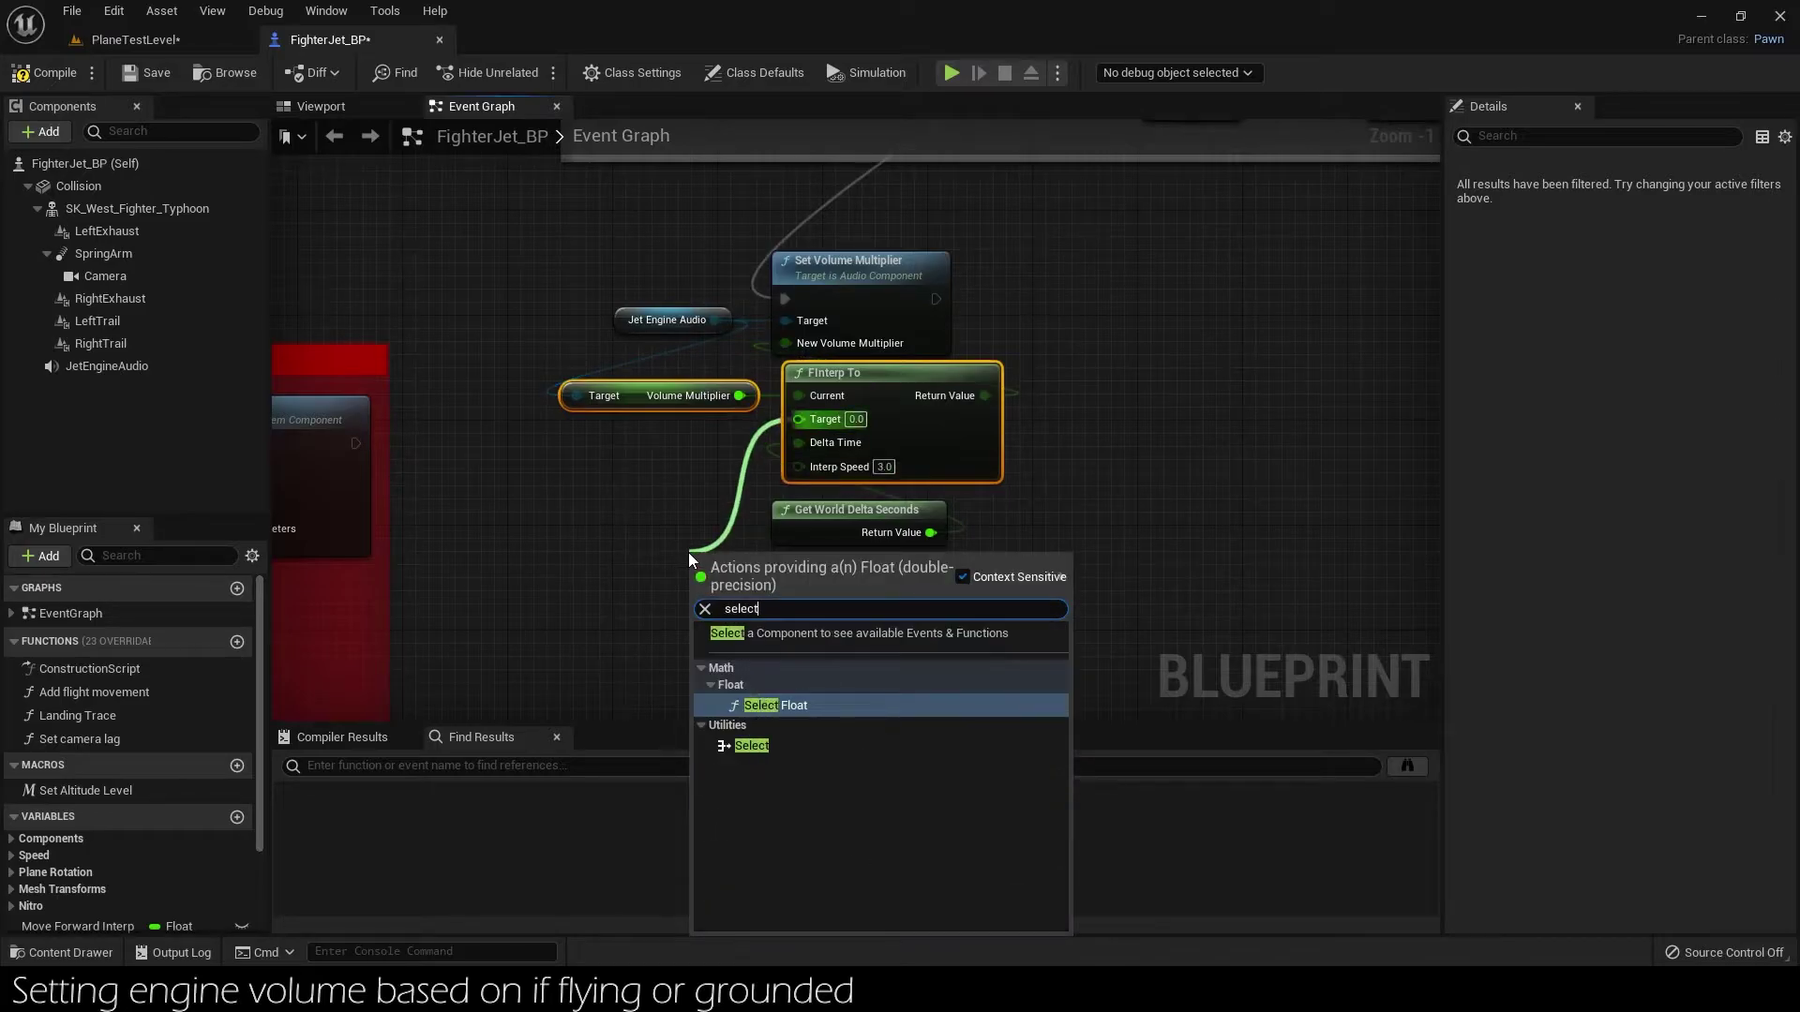
key("Return")
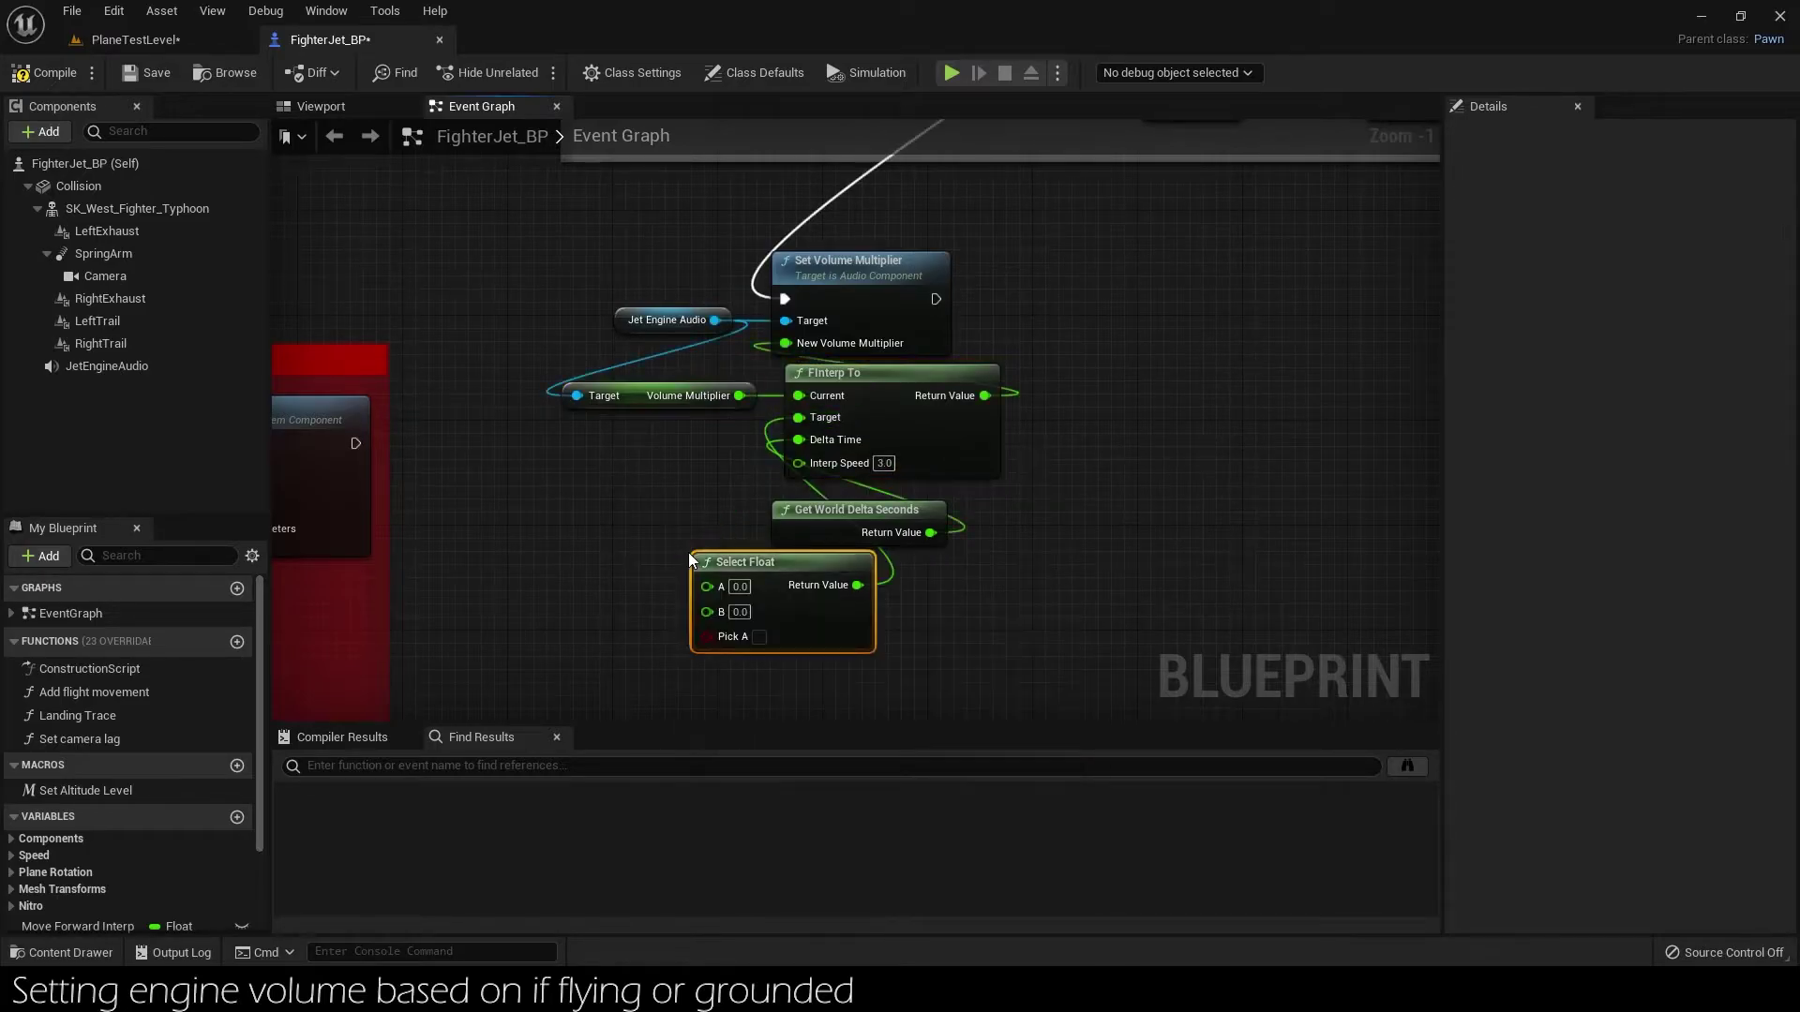
left_click_drag(716, 565, 794, 564)
mouse_move(785, 650)
left_mouse_down()
mouse_move(735, 689)
mouse_move(861, 667)
left_mouse_up()
type("flying")
key("Return")
right_click_drag(861, 666, 876, 564)
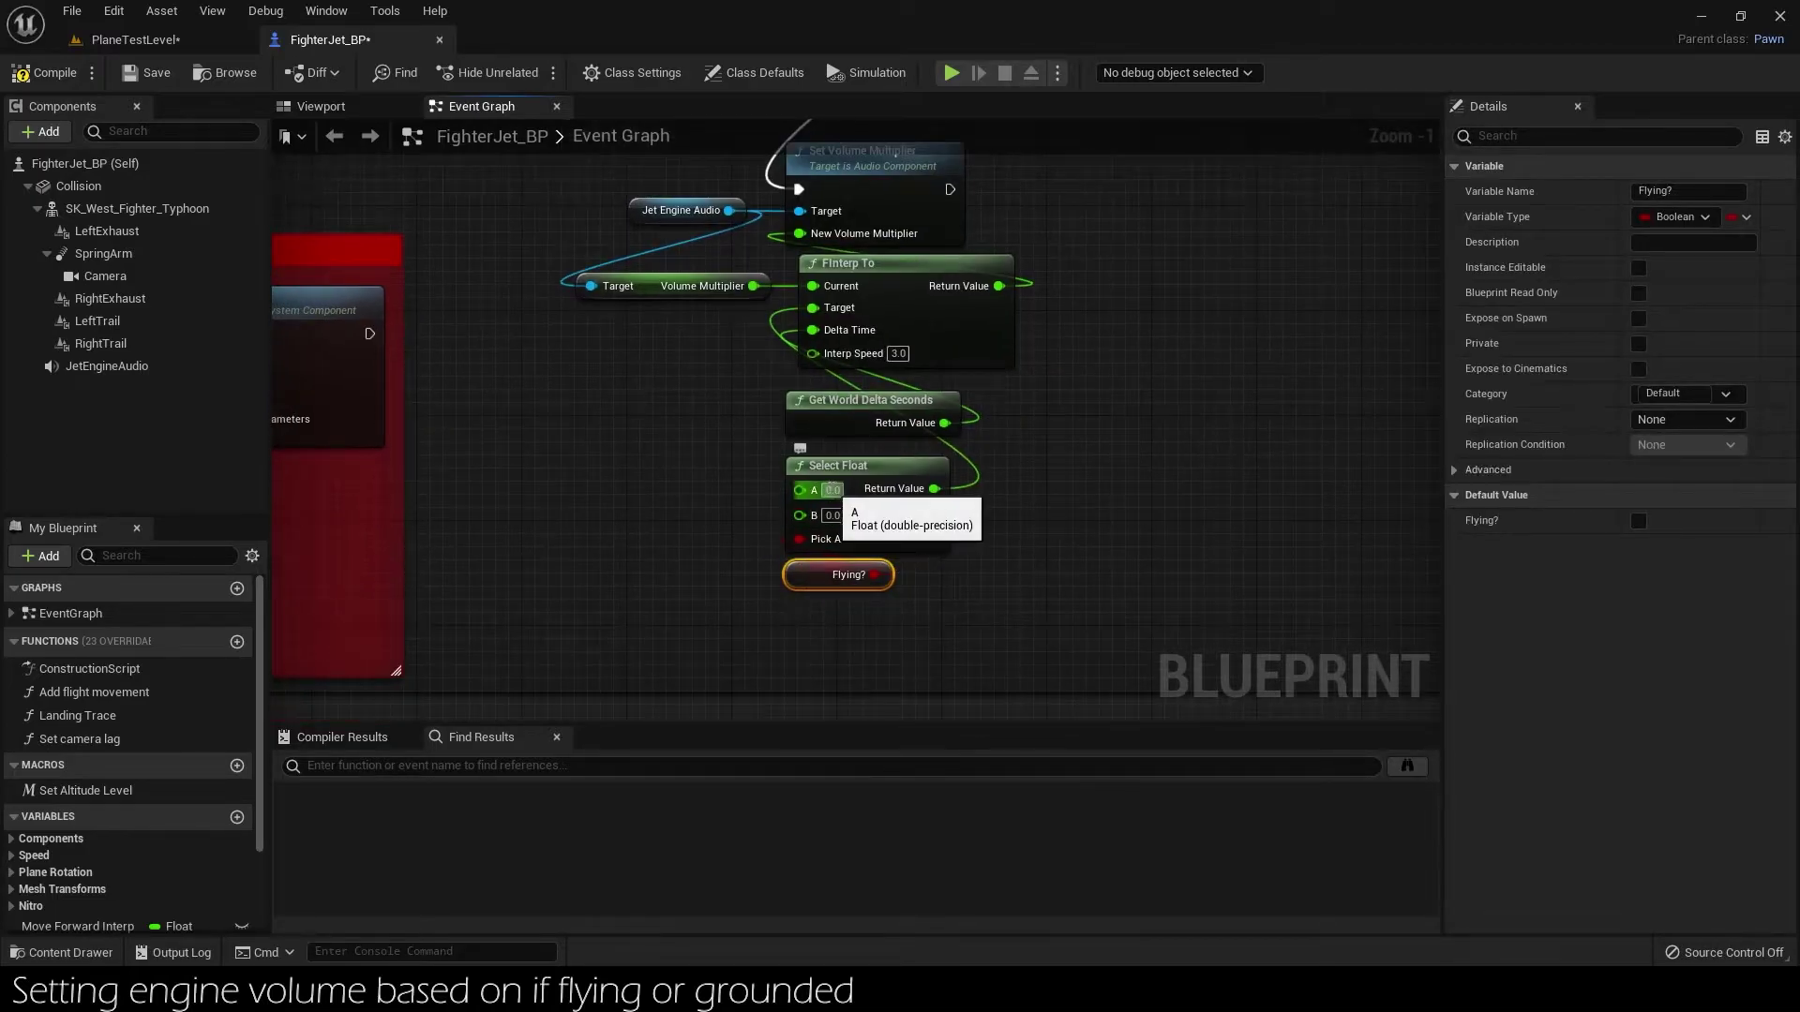
left_click(828, 490)
type("1")
left_click(780, 536)
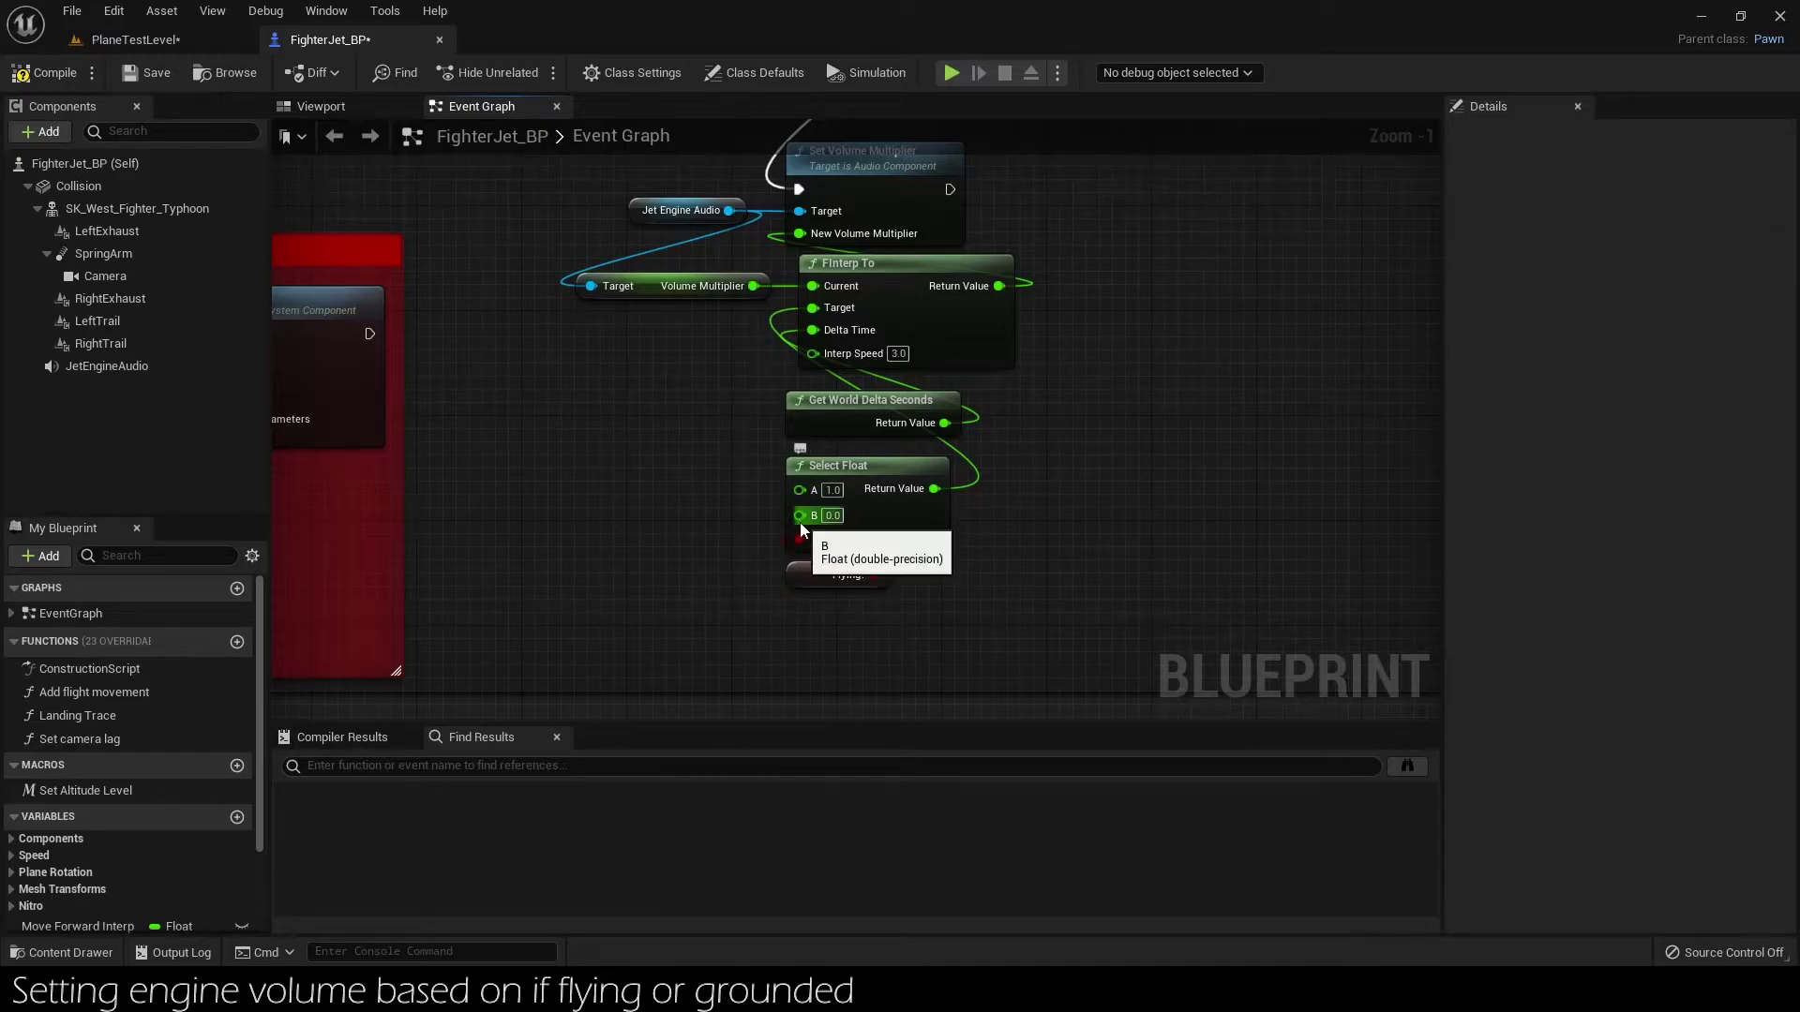
Wire Move Forward Interp divided by 2 into Select Float's B.
scroll(105, 862, "down", 1)
scroll(105, 862, "down", 2)
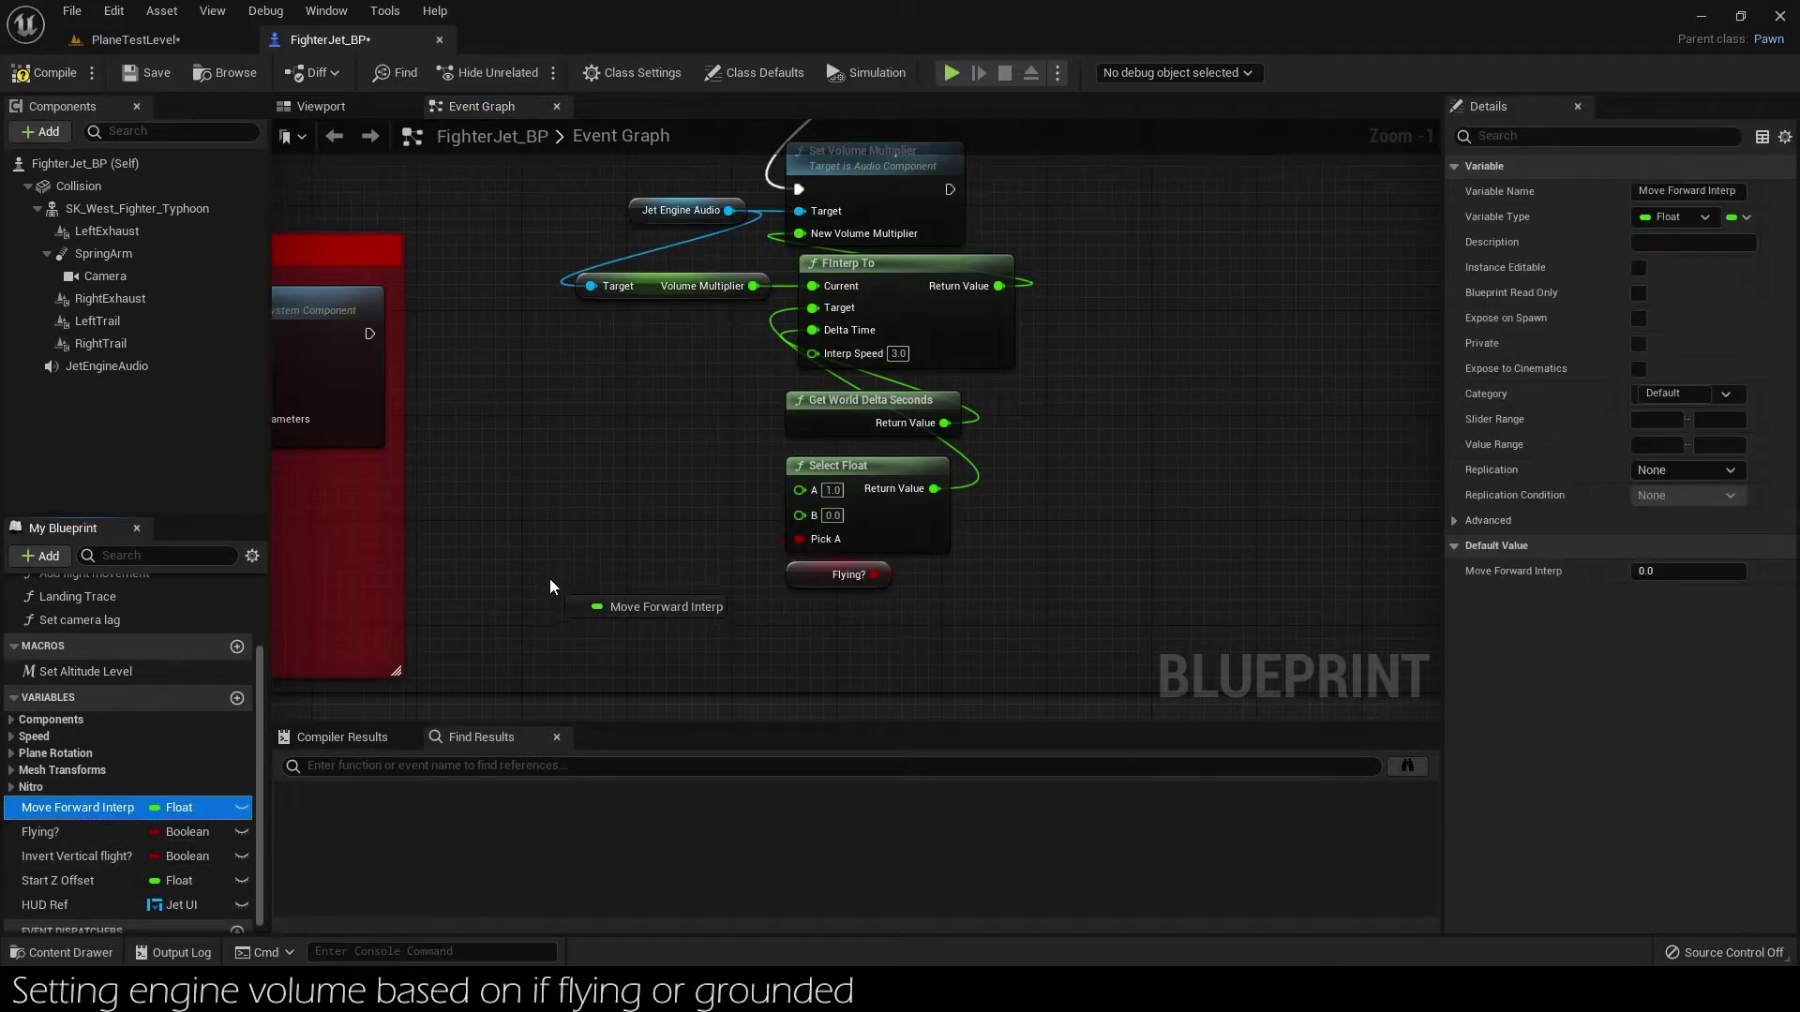
left_click_drag(77, 807, 530, 507, "ctrl")
left_click_drag(643, 509, 598, 570)
type("/")
key("Return")
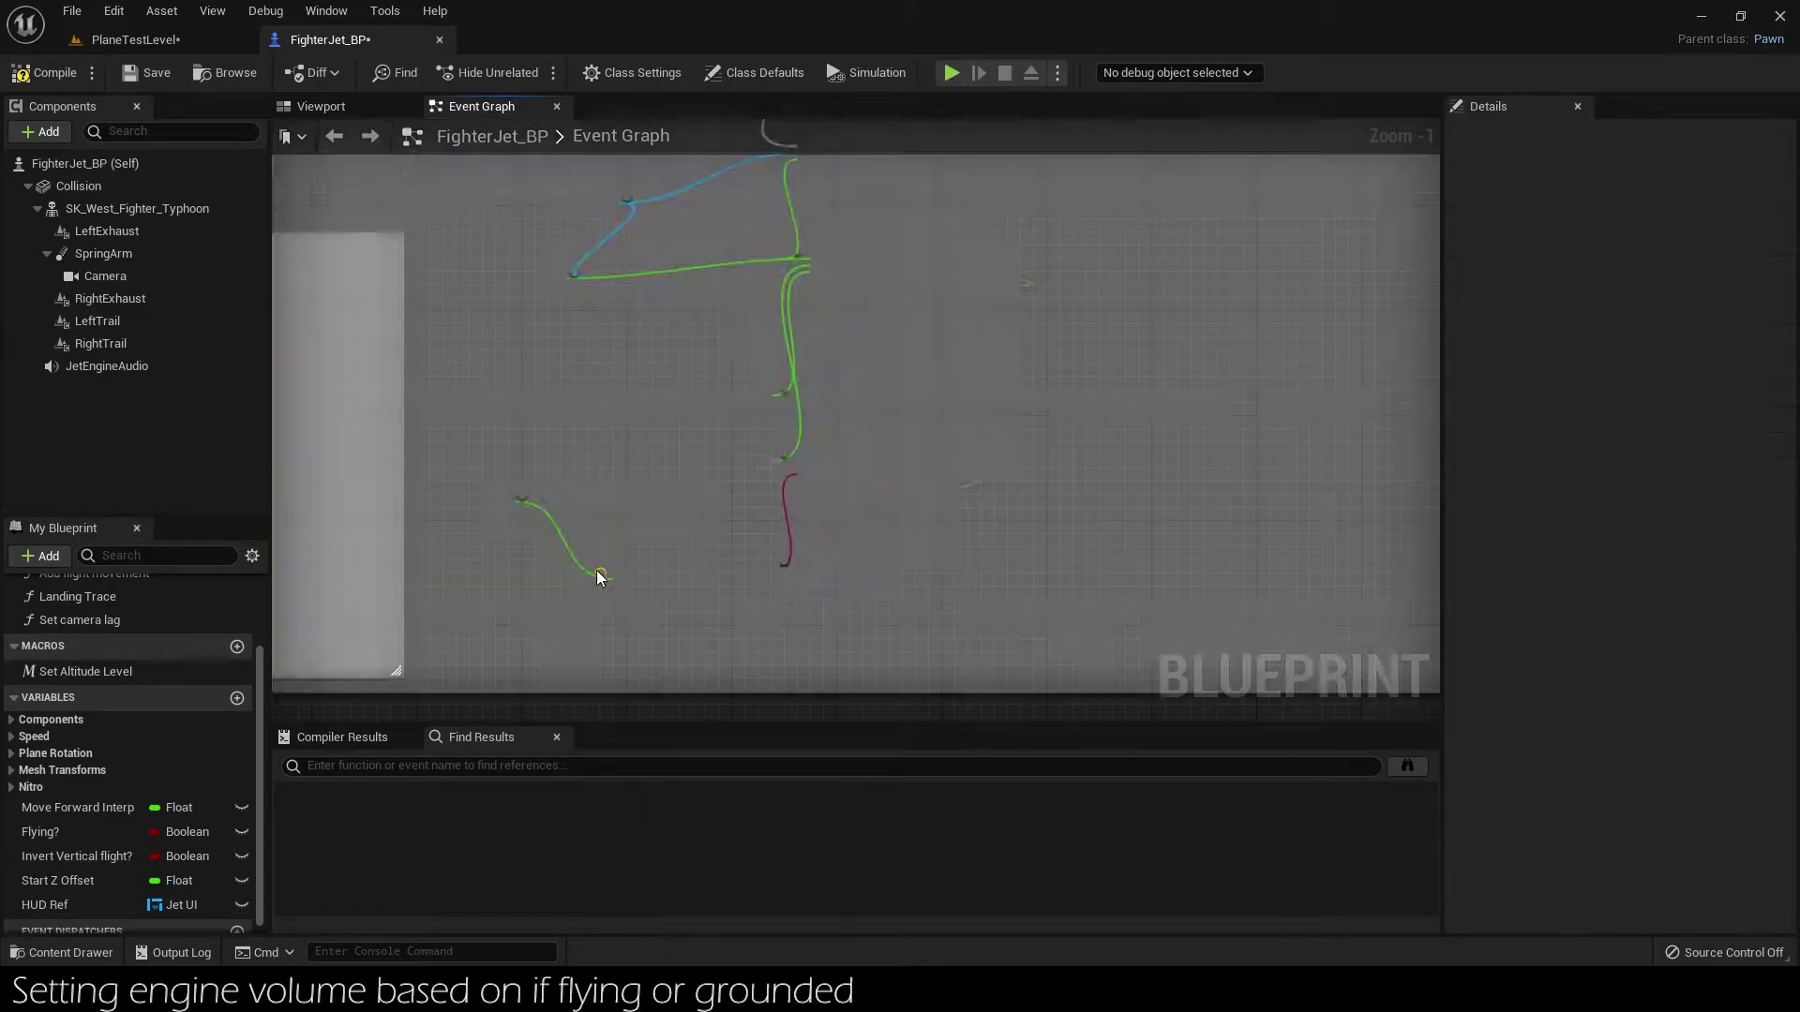
type("2")
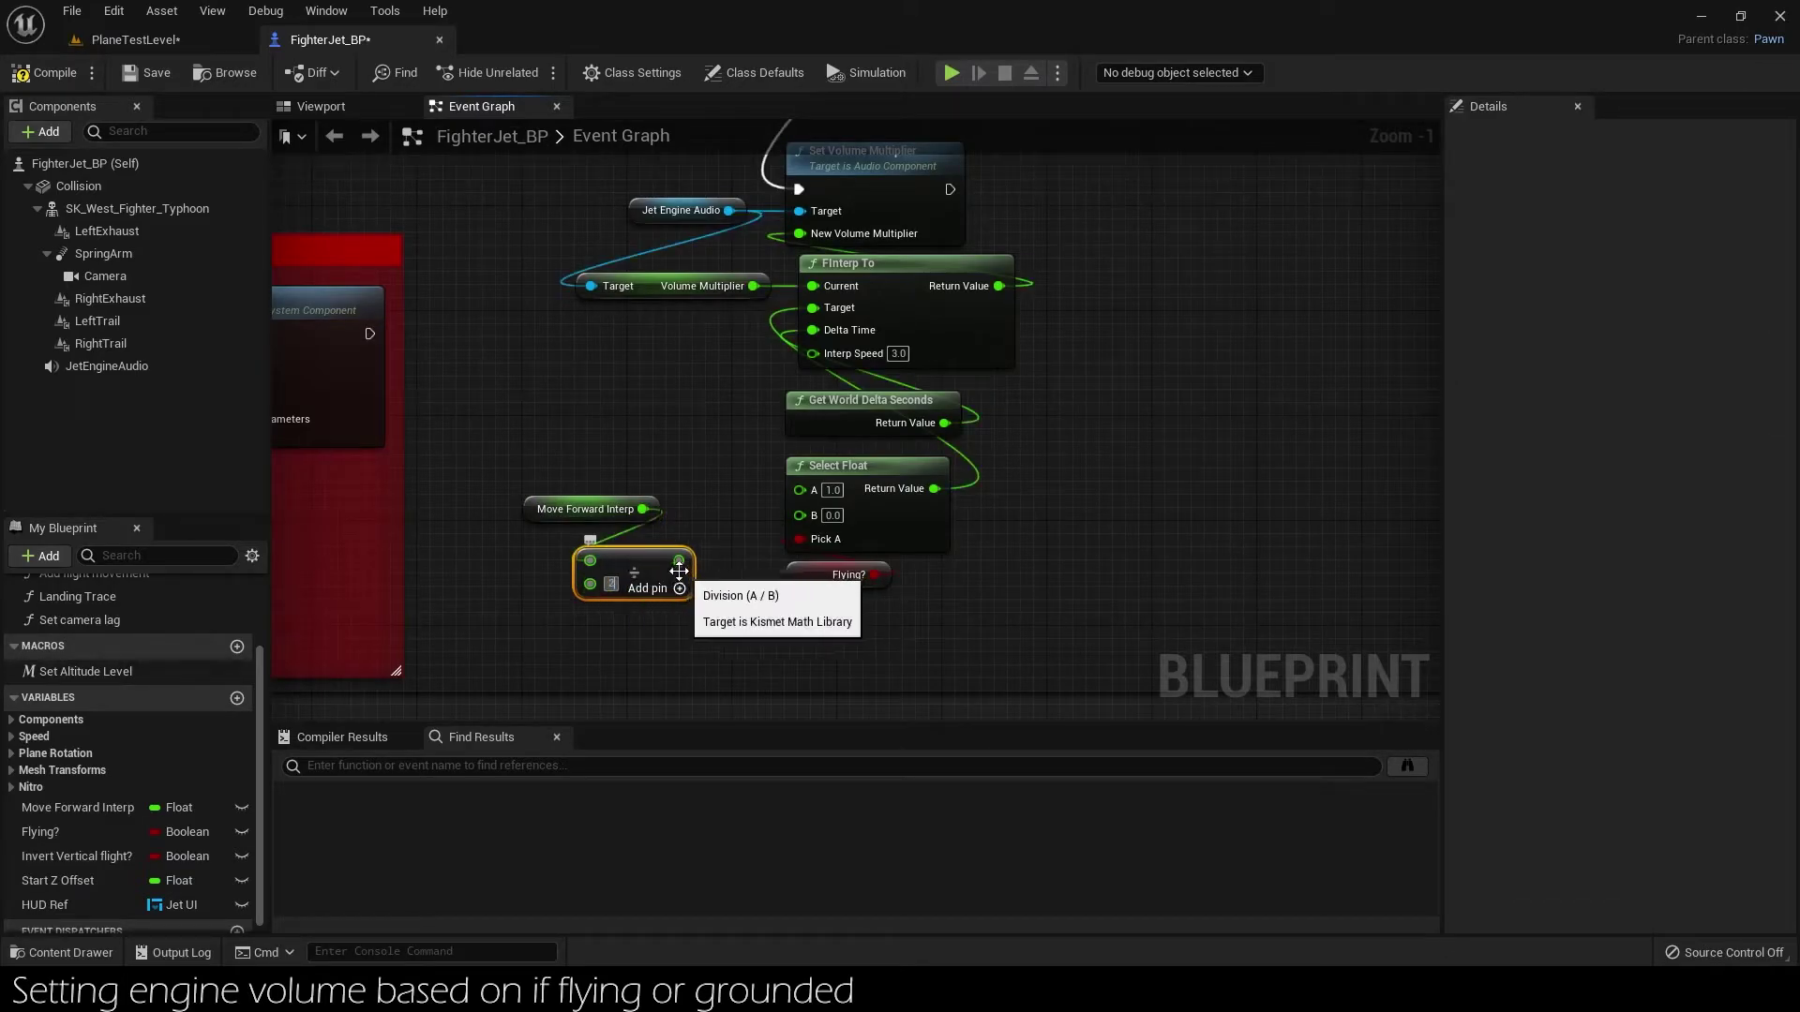
left_click_drag(683, 561, 800, 514)
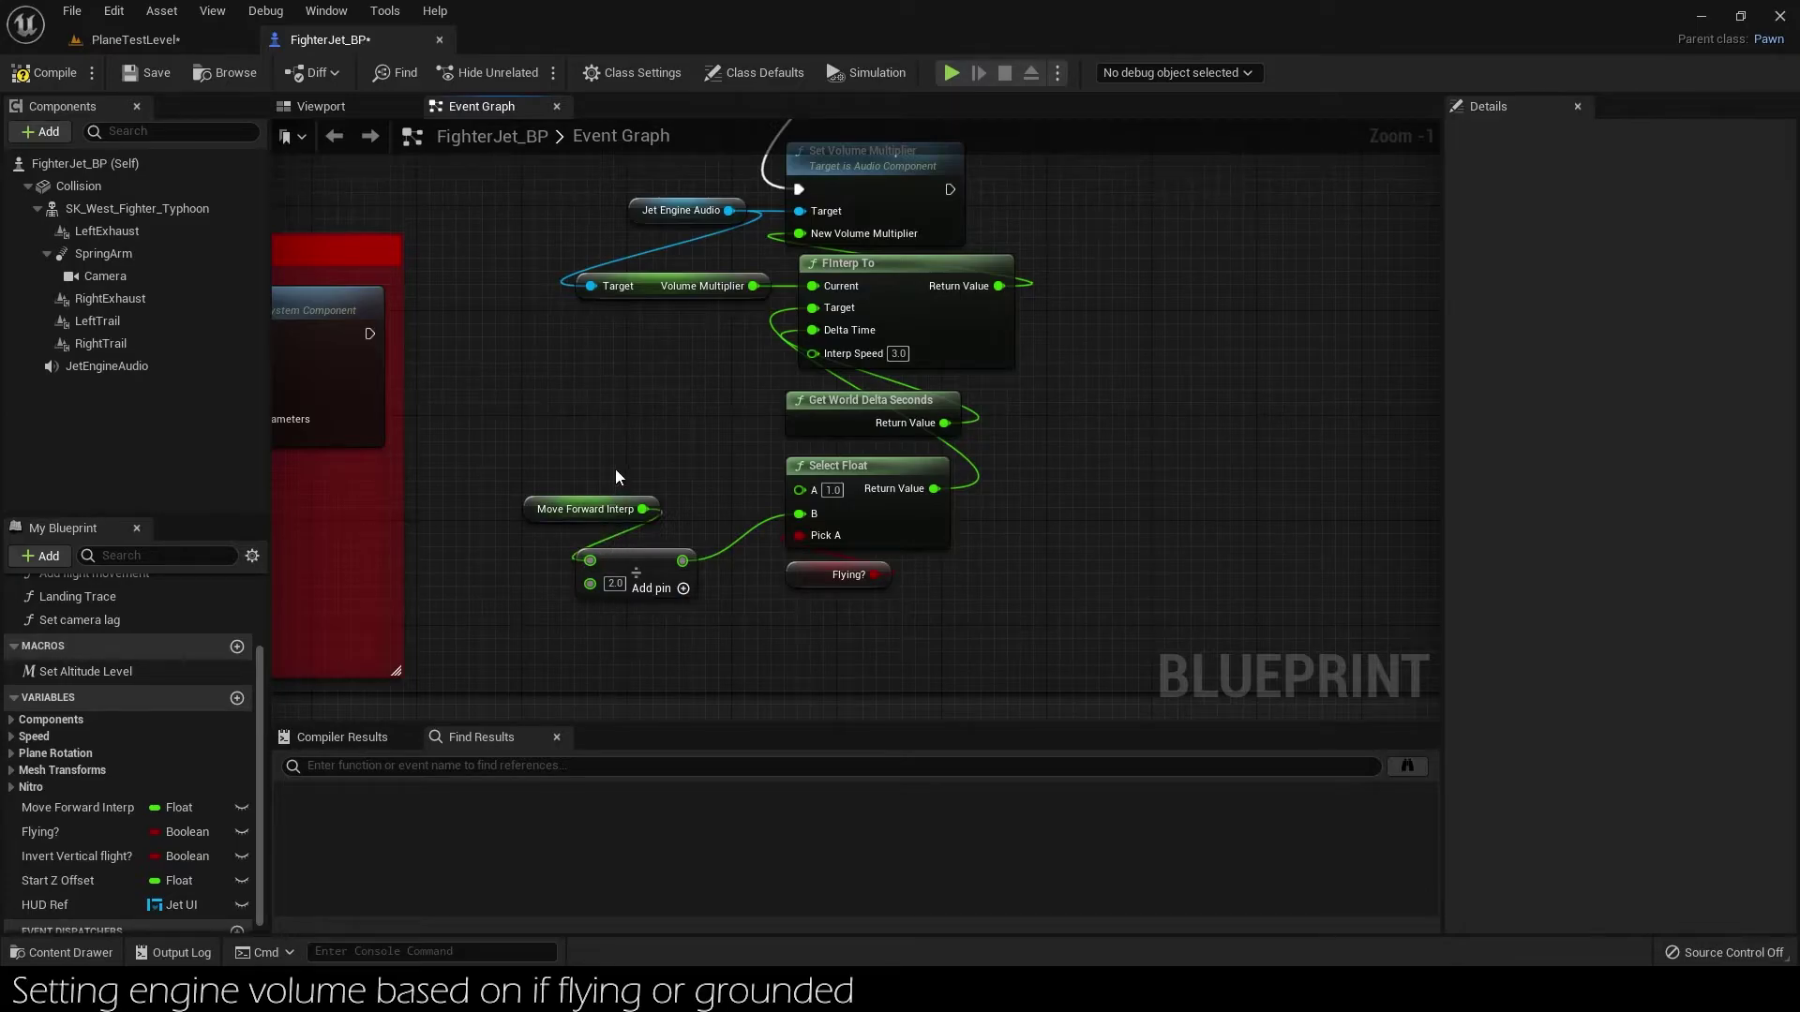
mouse_move(615, 469)
left_mouse_down()
mouse_move(647, 559)
mouse_move(696, 525)
mouse_move(797, 530)
left_mouse_up()
Wrap the volume nodes in a comment: 1 when flying, quieter on ground by forward movement.
scroll(703, 609, "down", 2)
left_click_drag(600, 234, 1022, 623)
scroll(861, 579, "down", 1)
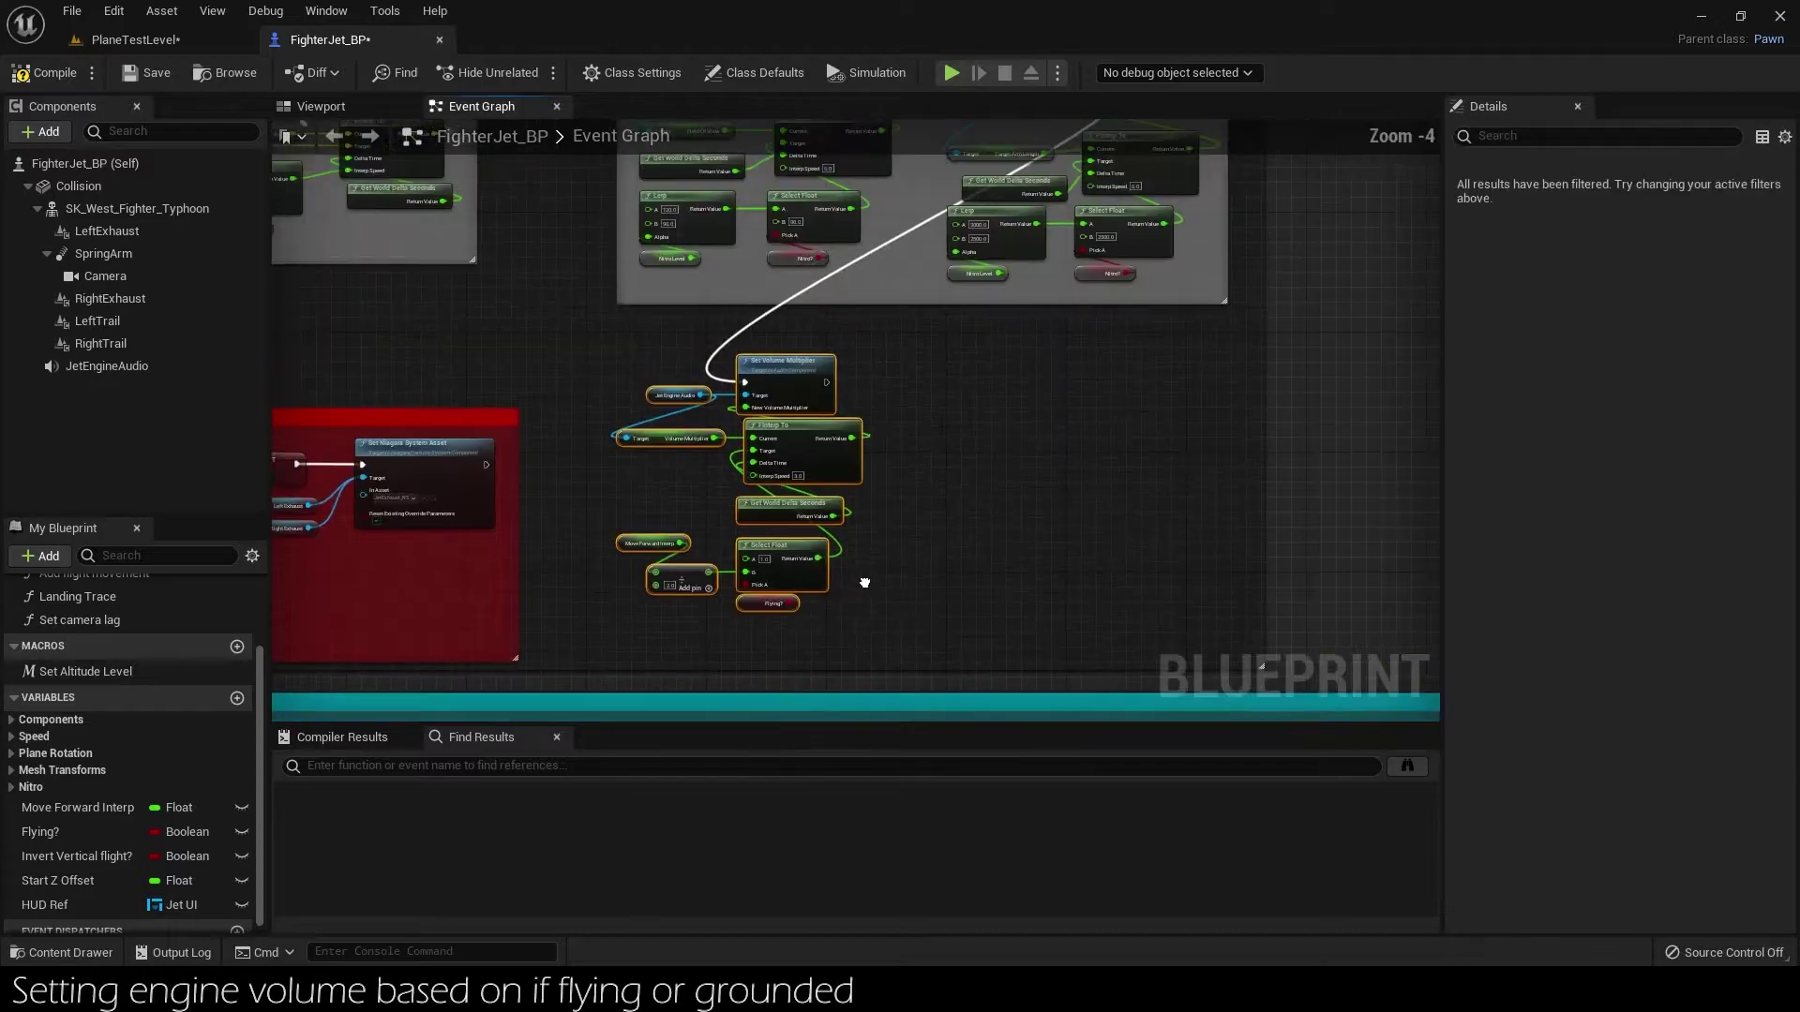
type("cSet")
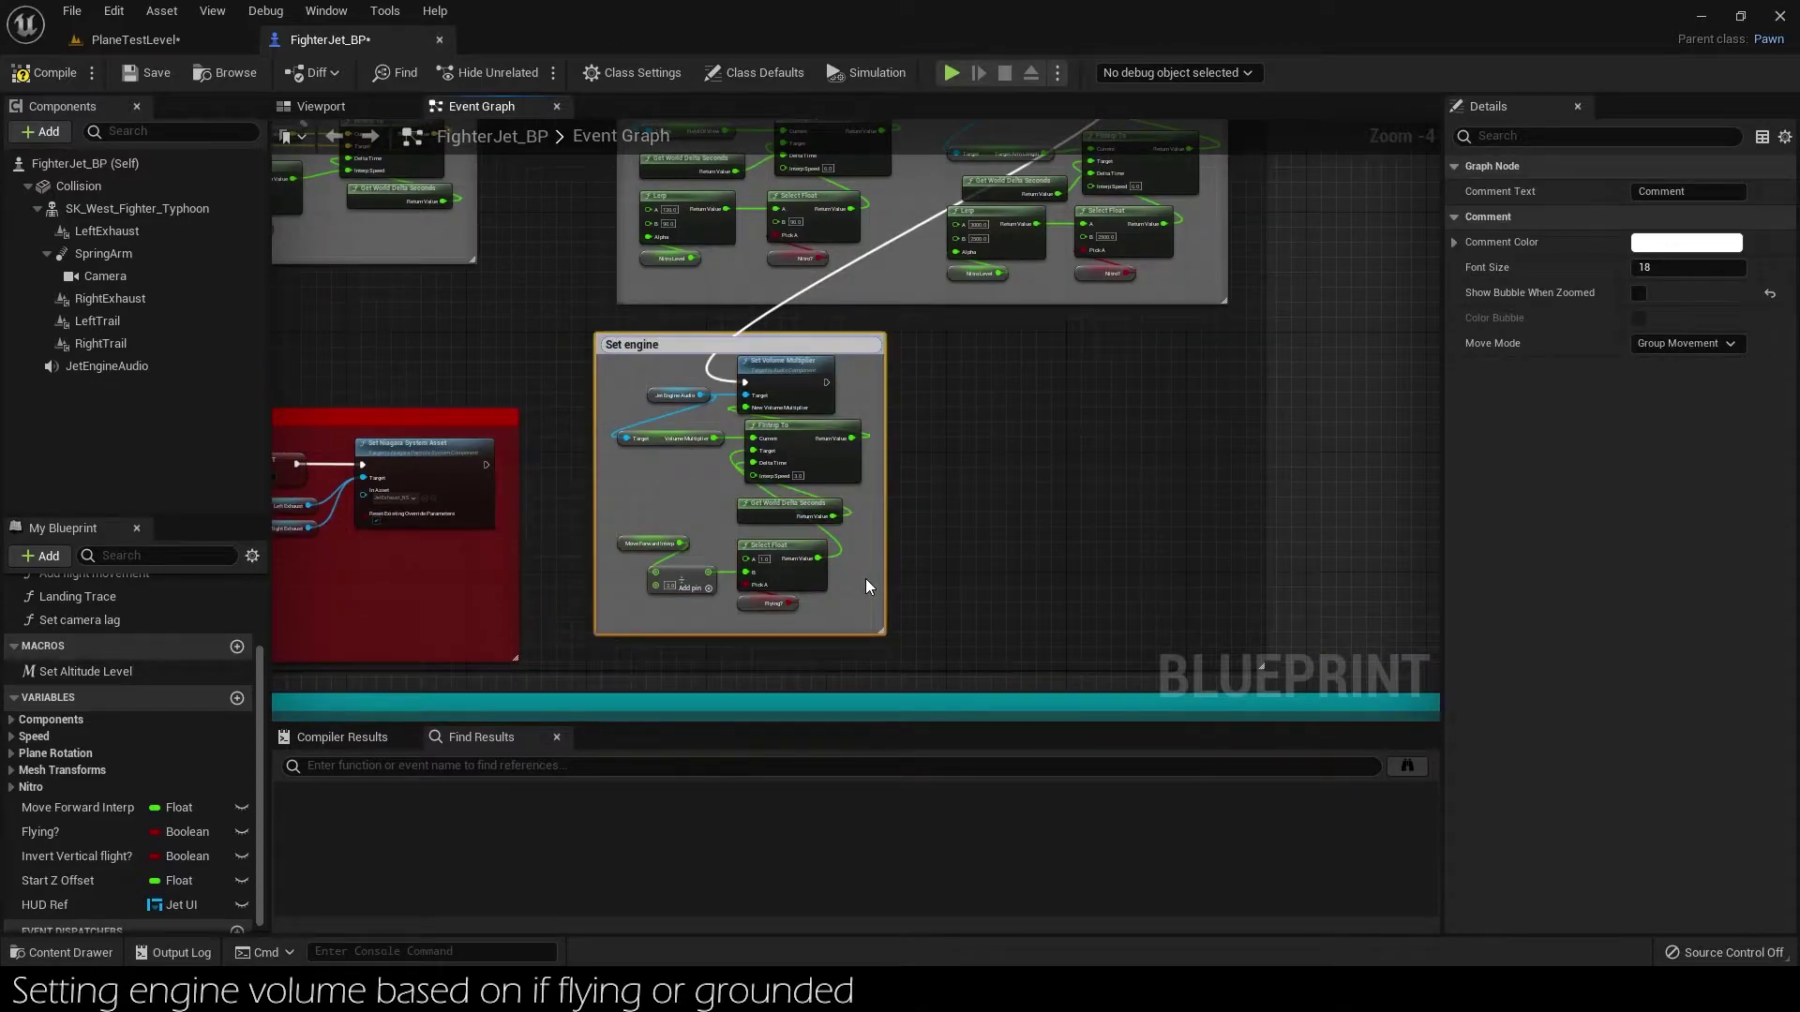
type("io v")
type("olume. If f")
type("lying then at 1, if on")
type(" ground it will")
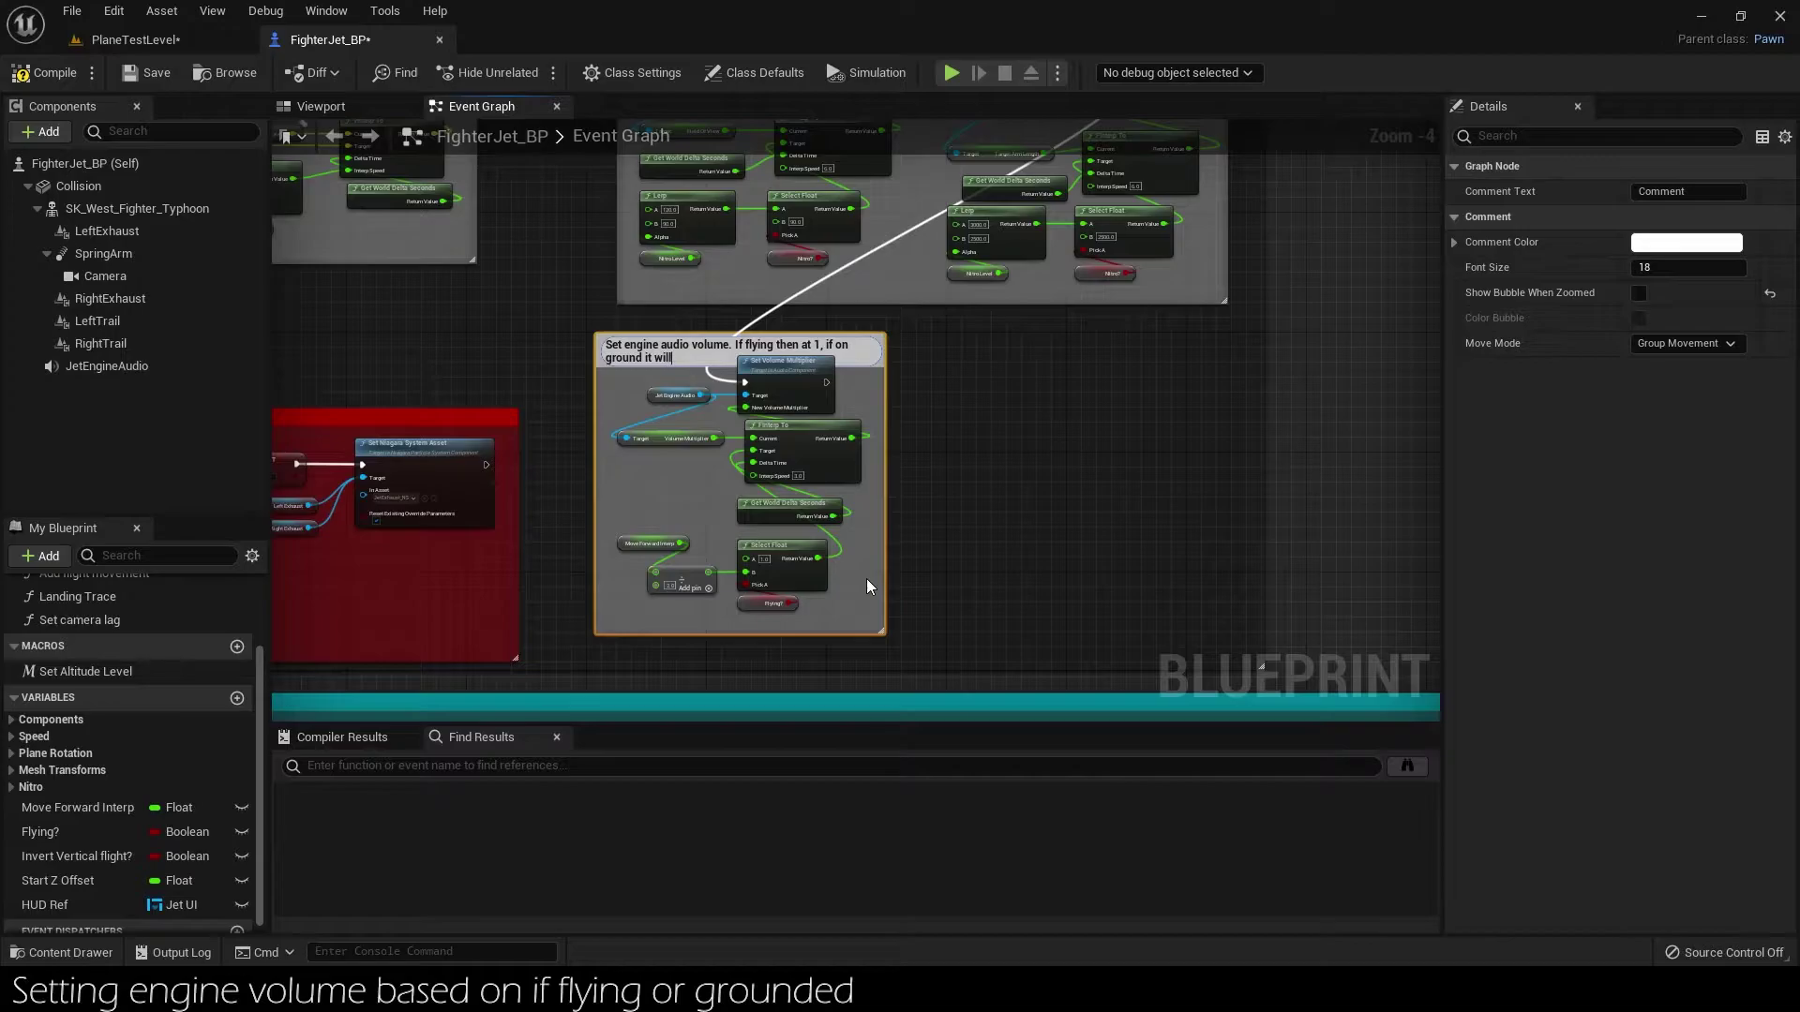
type(" be q")
type("uieter an")
type("d based on forward")
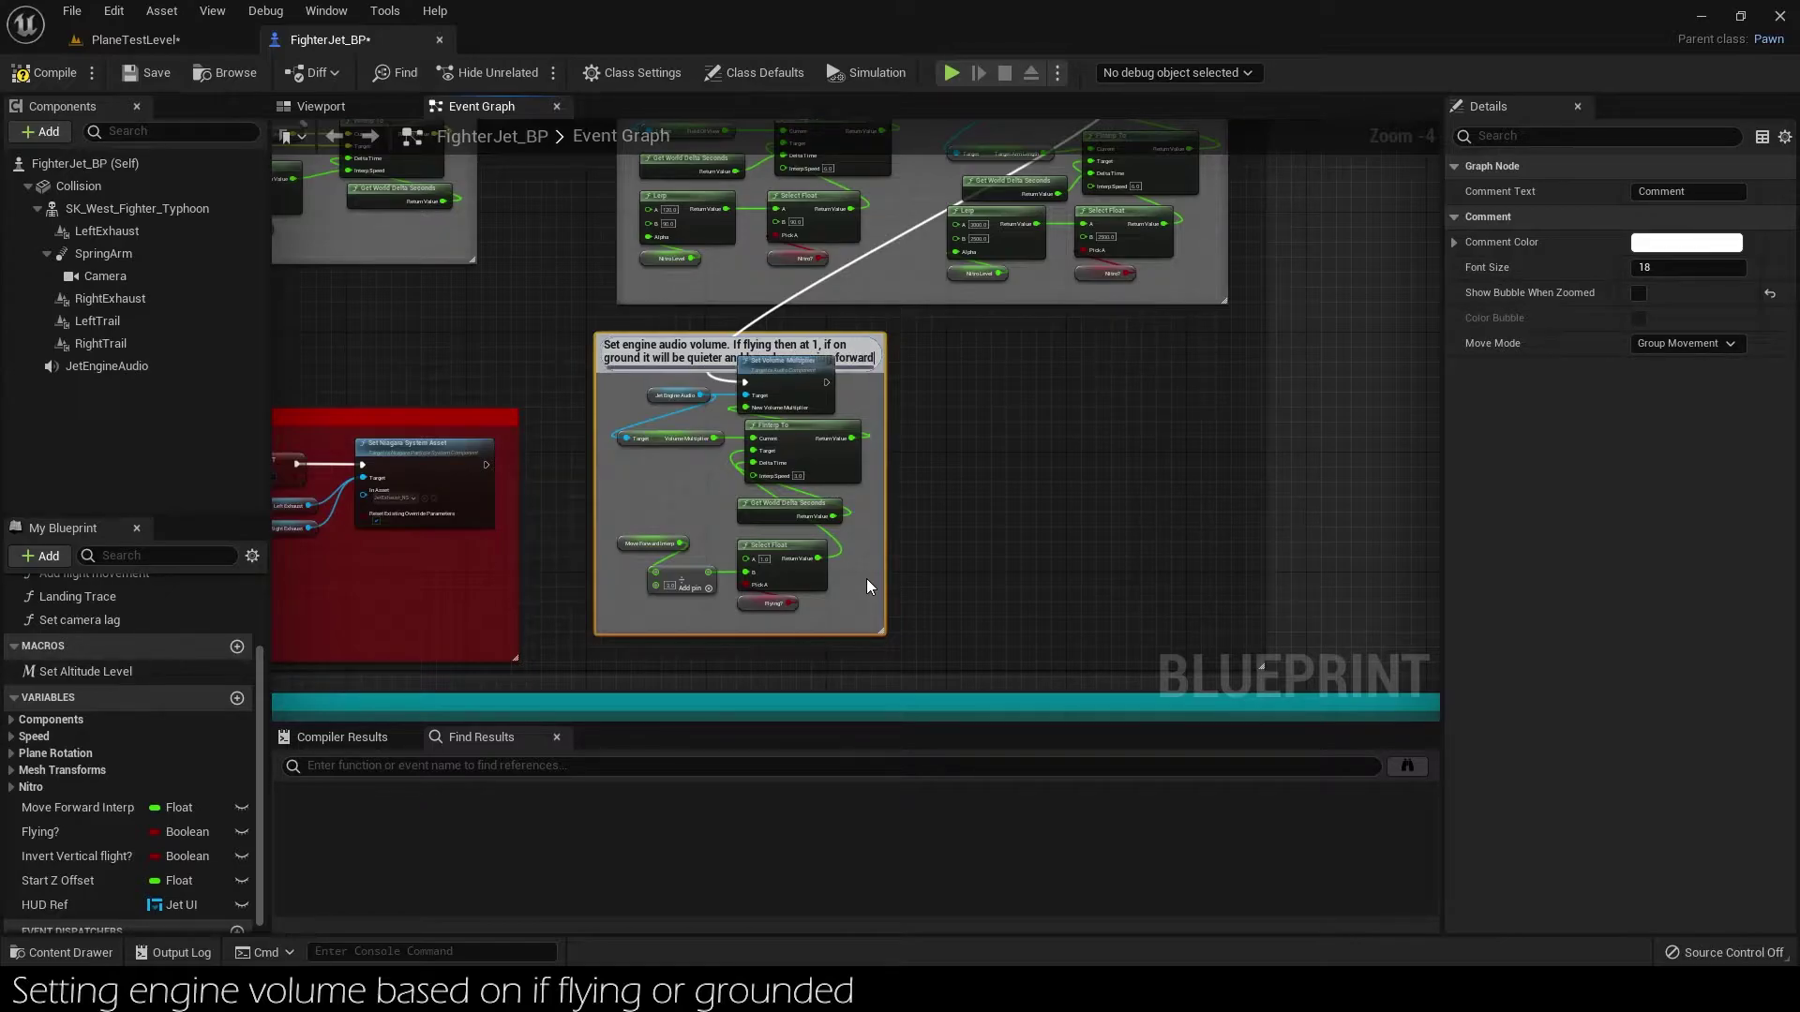
type(" amou")
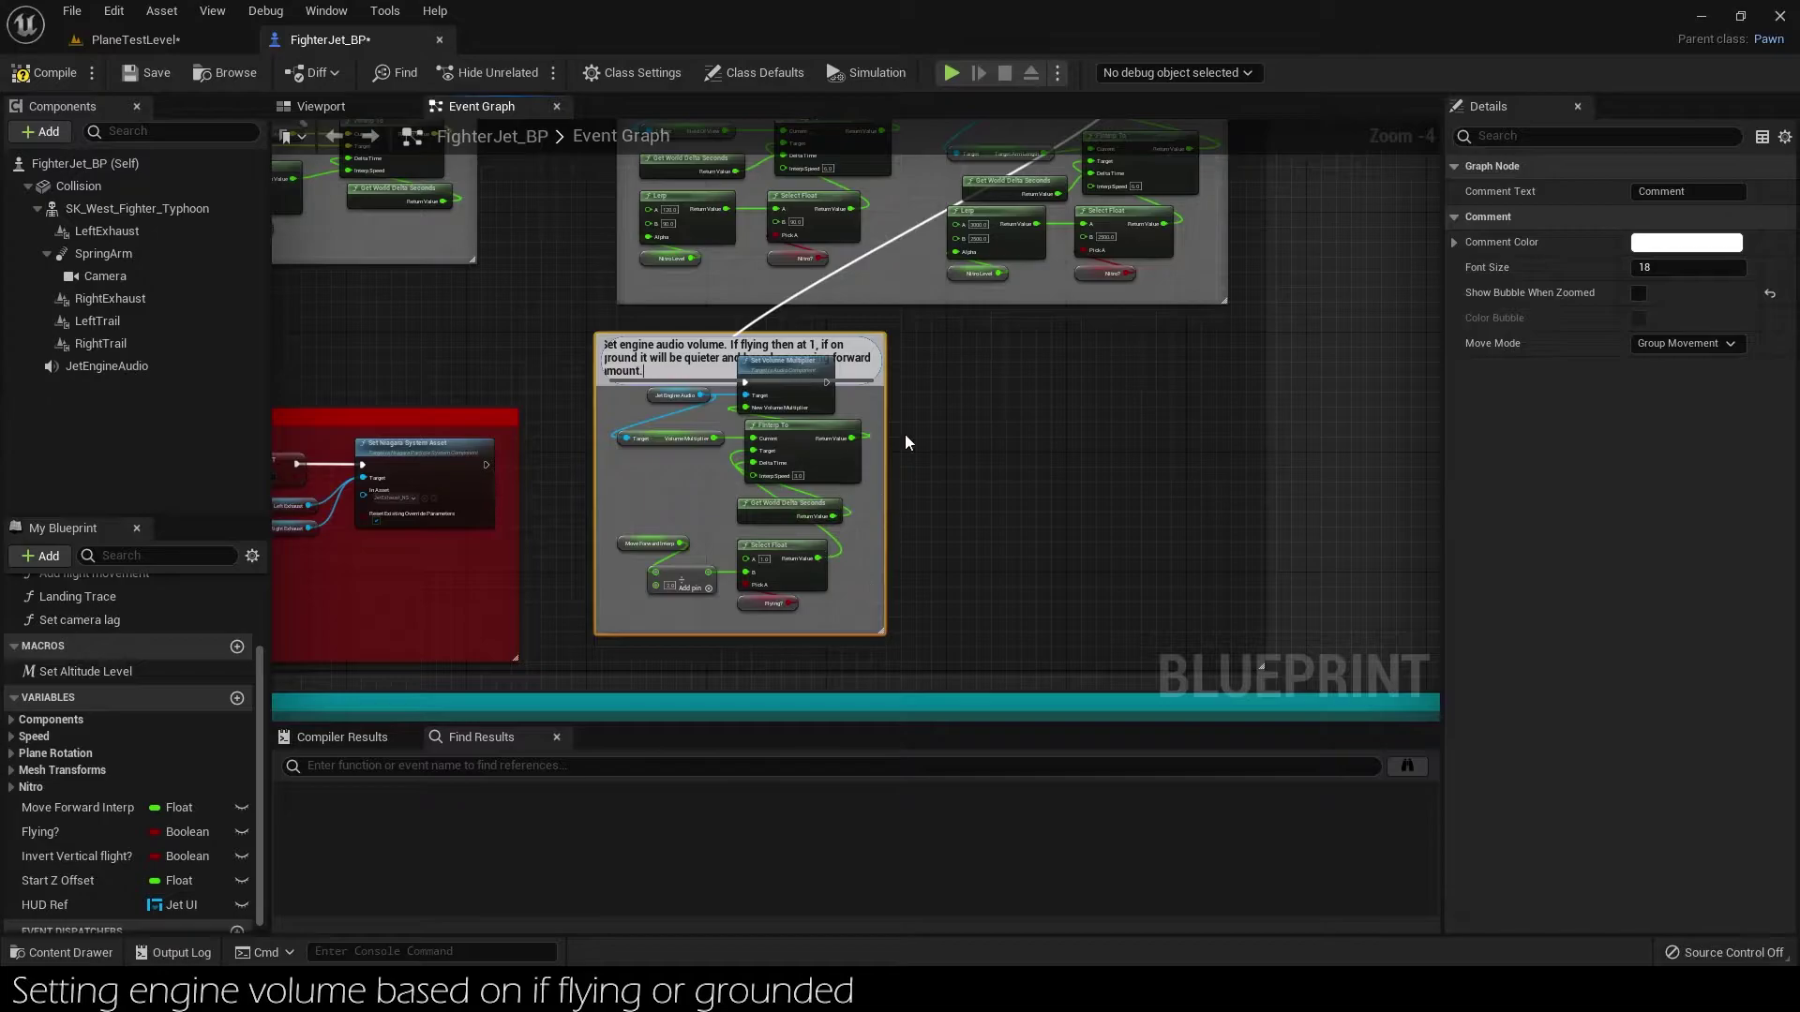
left_click(885, 424)
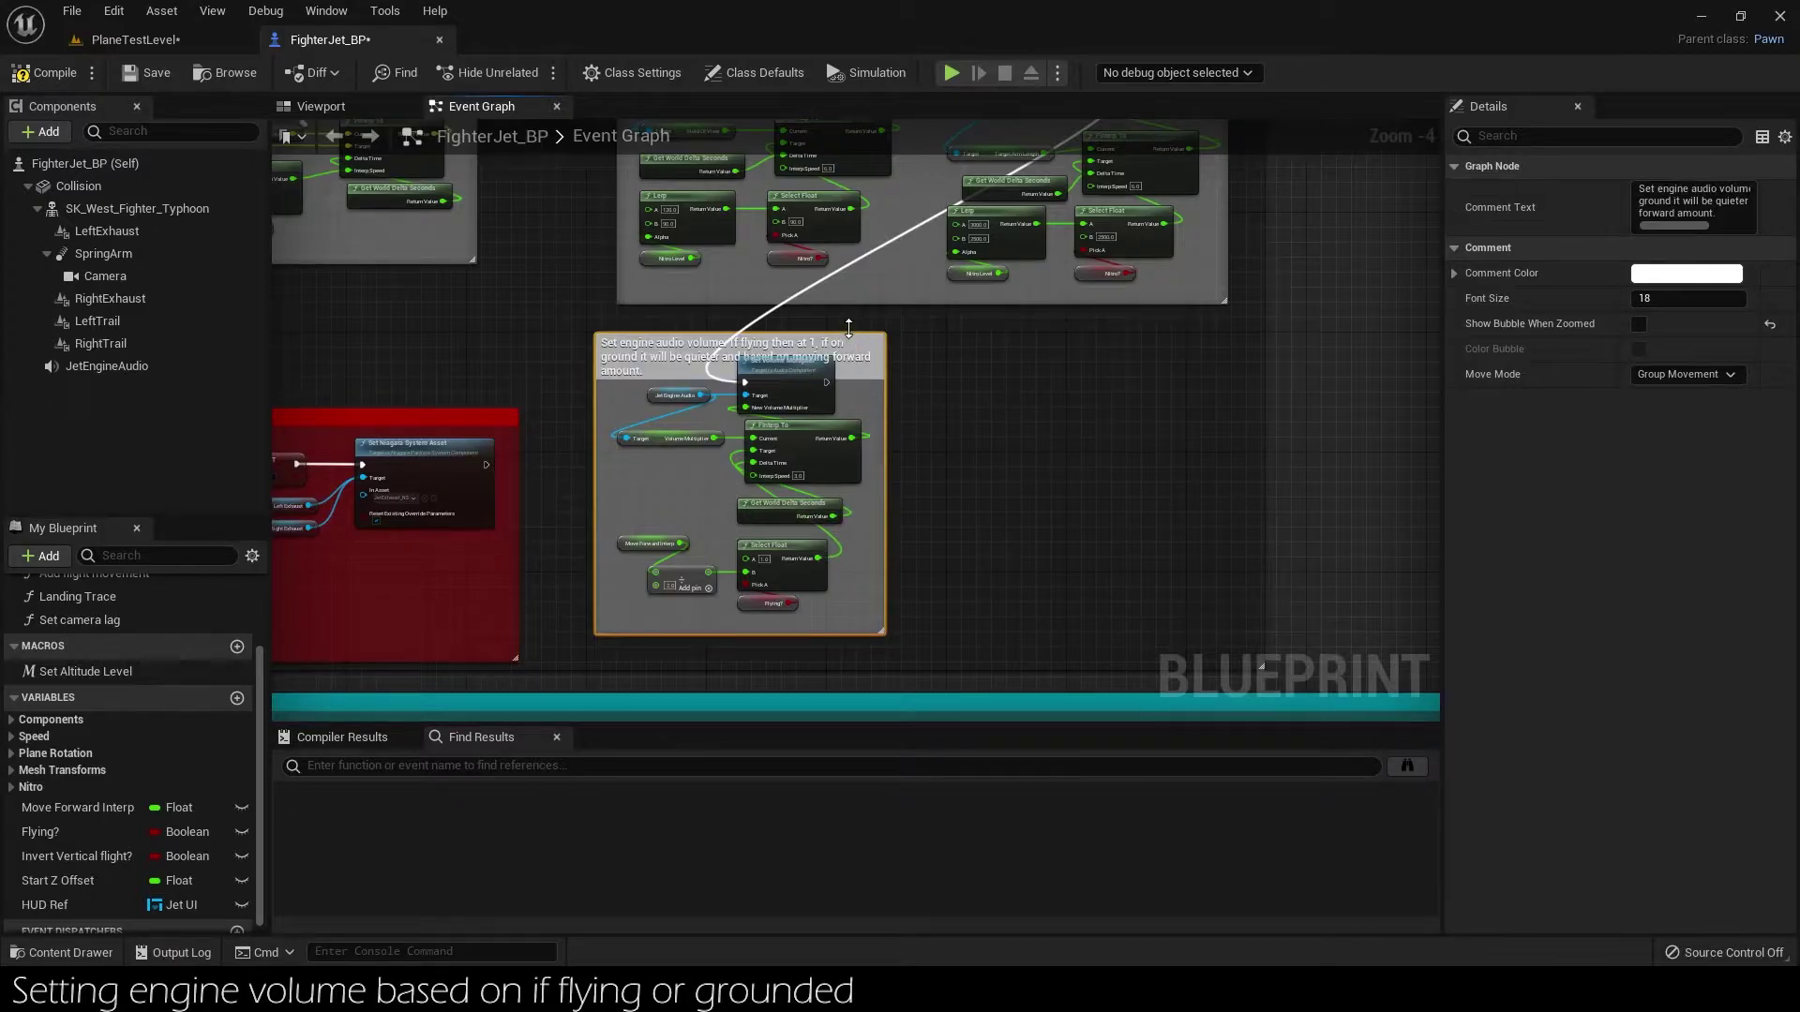
left_click_drag(848, 332, 849, 306)
left_click_drag(736, 319, 759, 330)
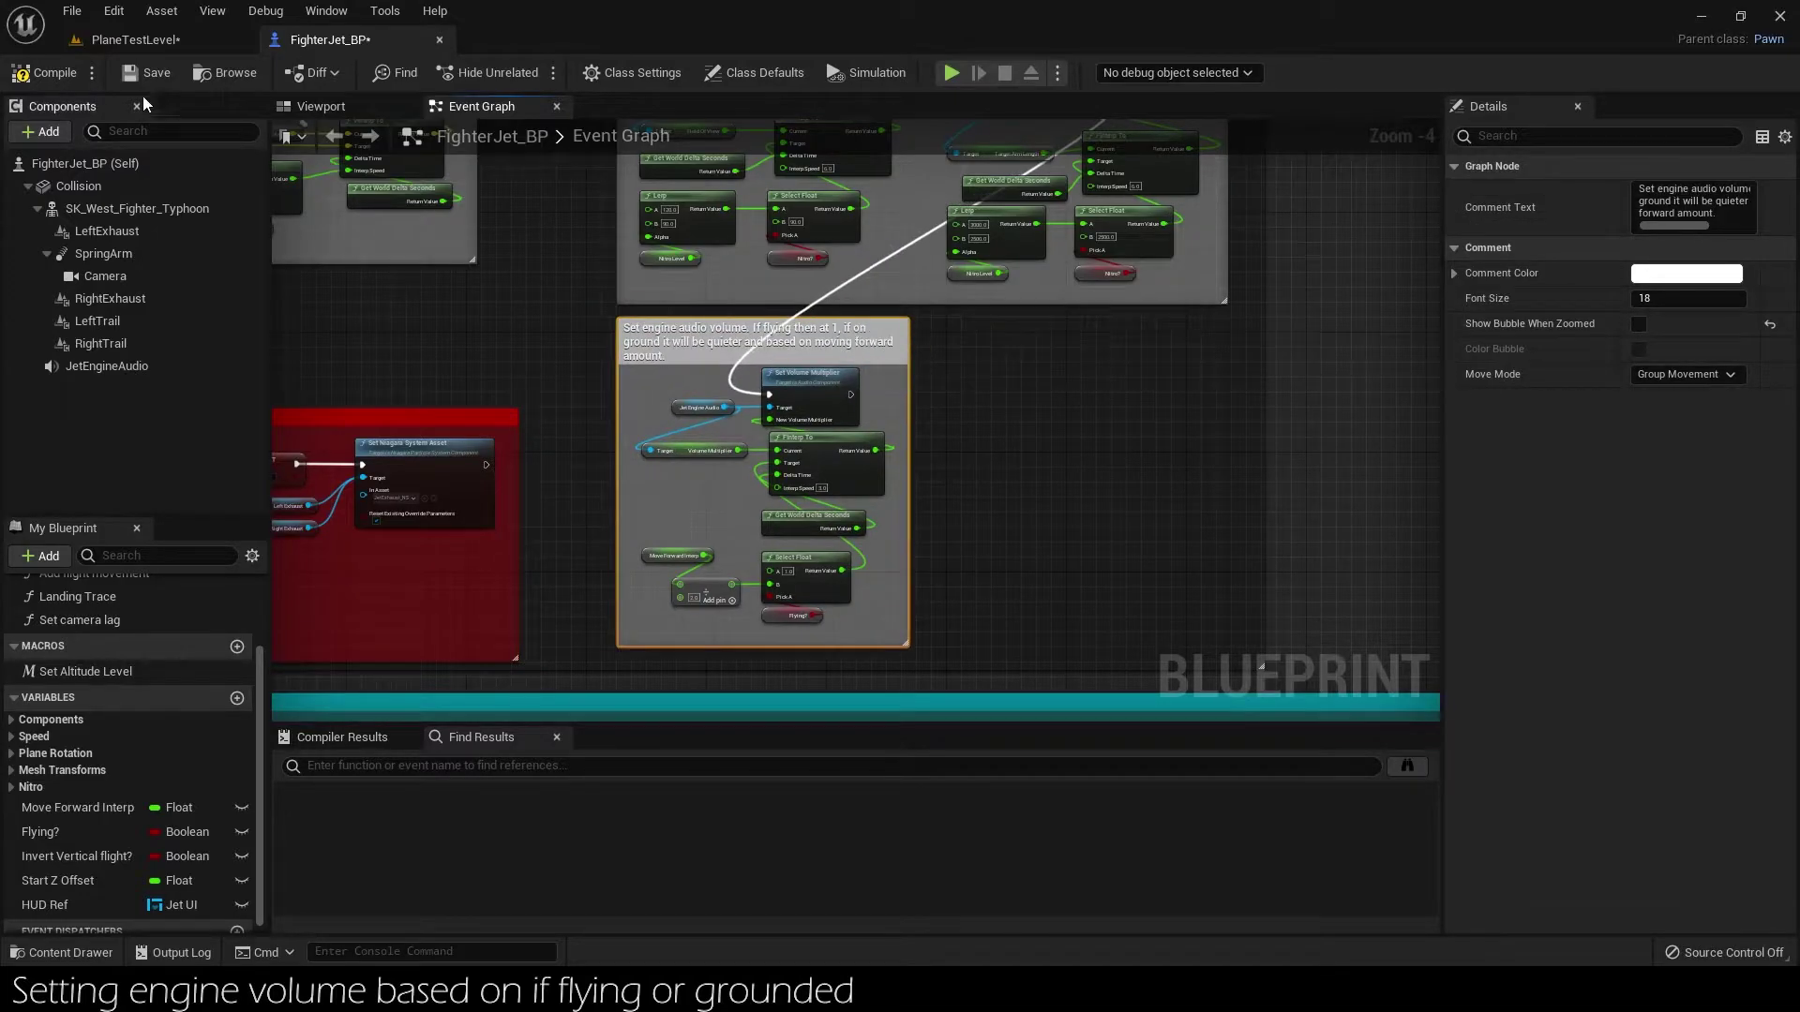
Compile the FighterJet blueprint and save all modified assets.
left_click(71, 81)
left_click(71, 10)
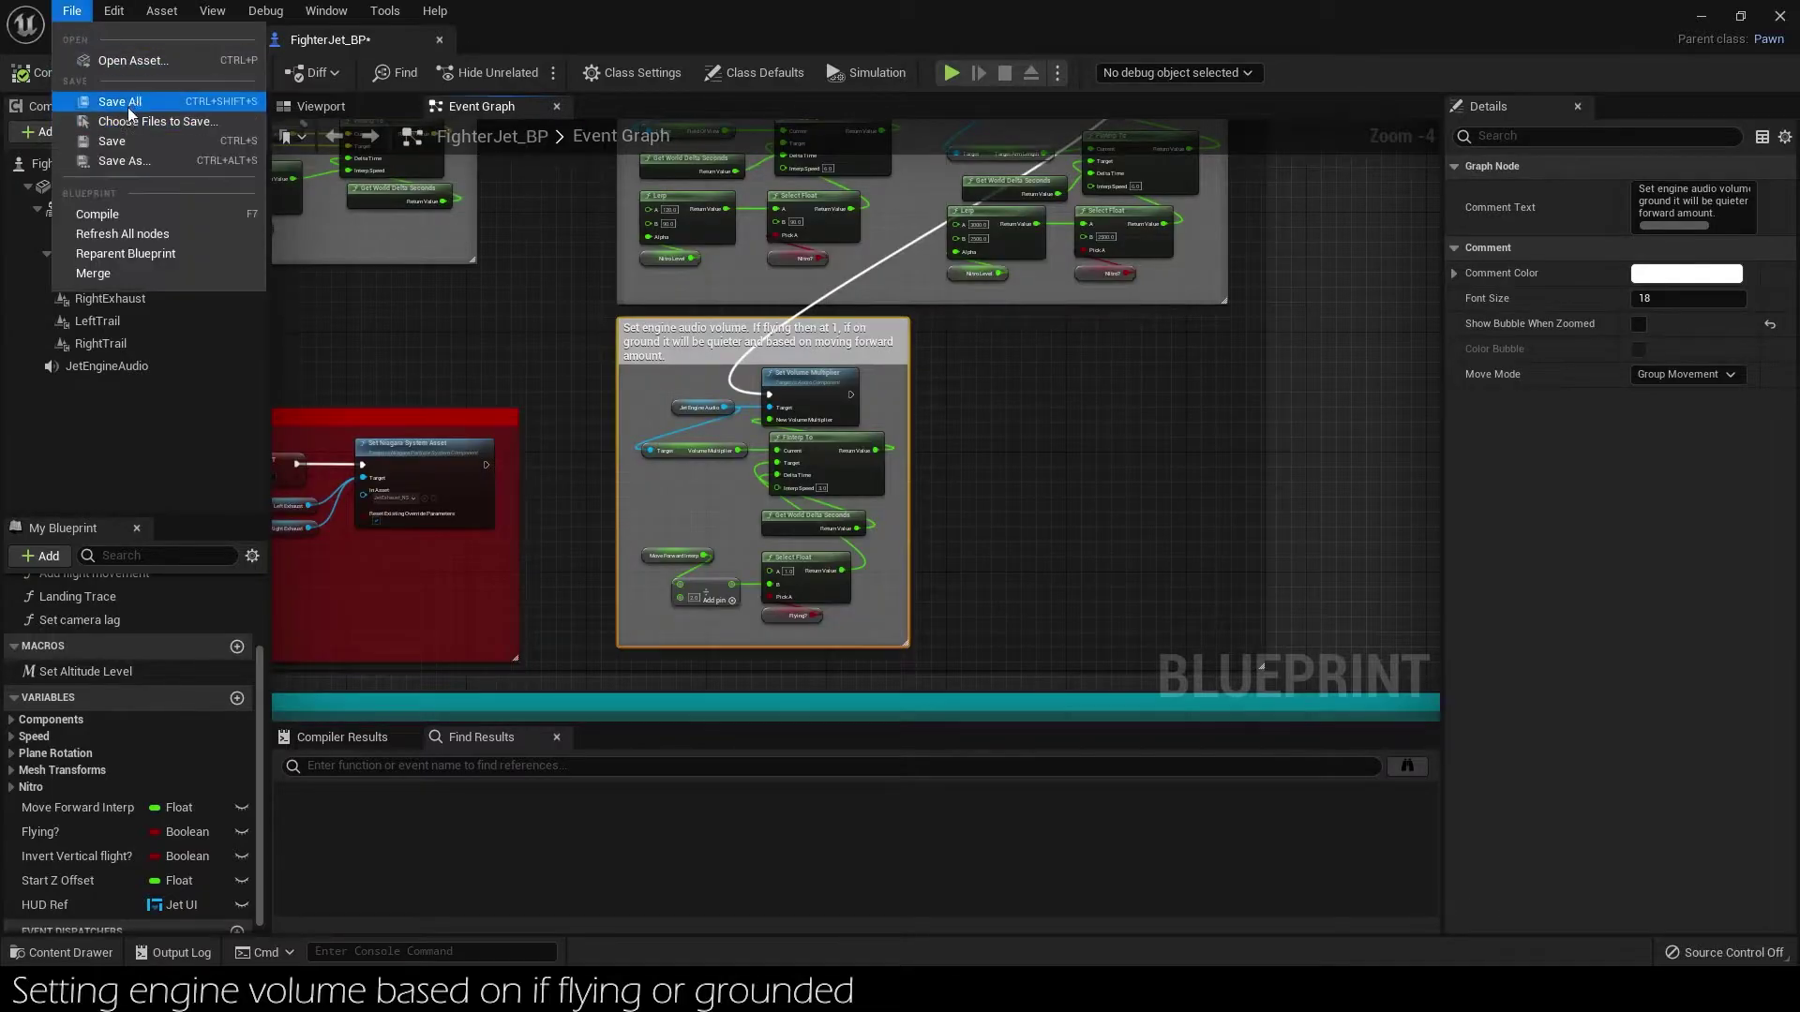
left_click(98, 108)
Test-play the jet, raising the throttle until it accelerates and lifts off.
left_click(951, 72)
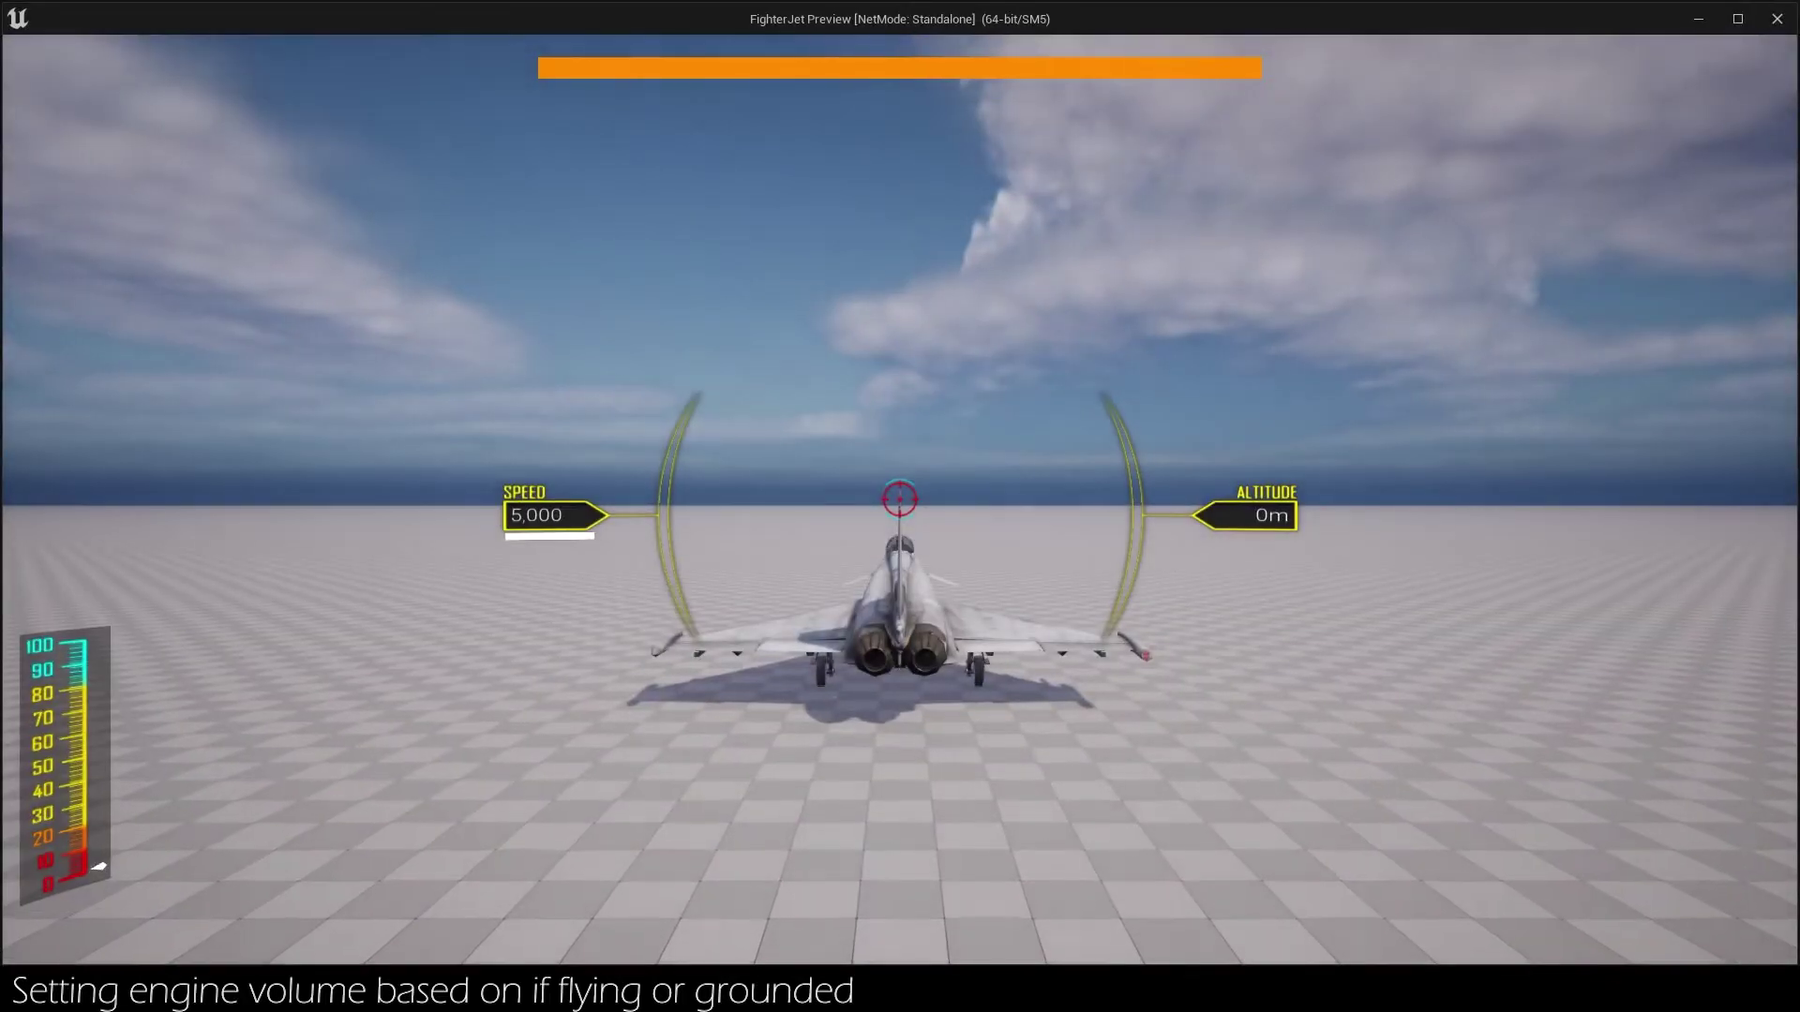
key("w")
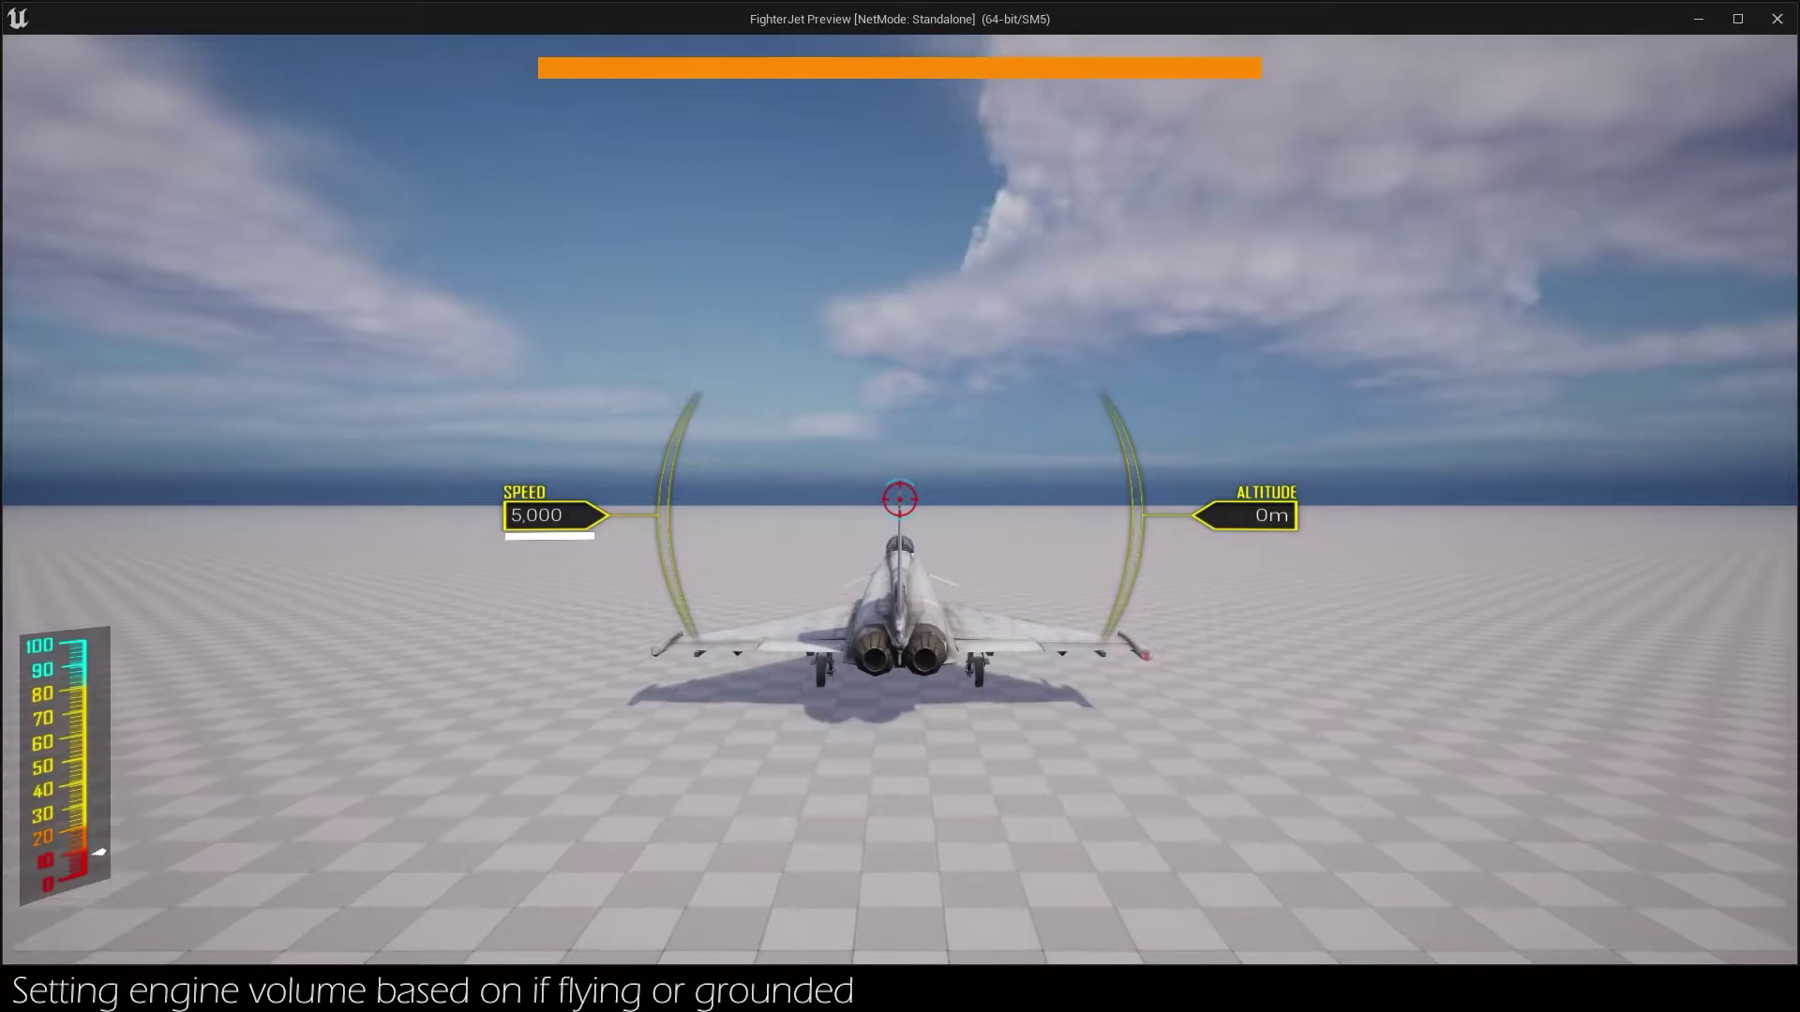
key("w")
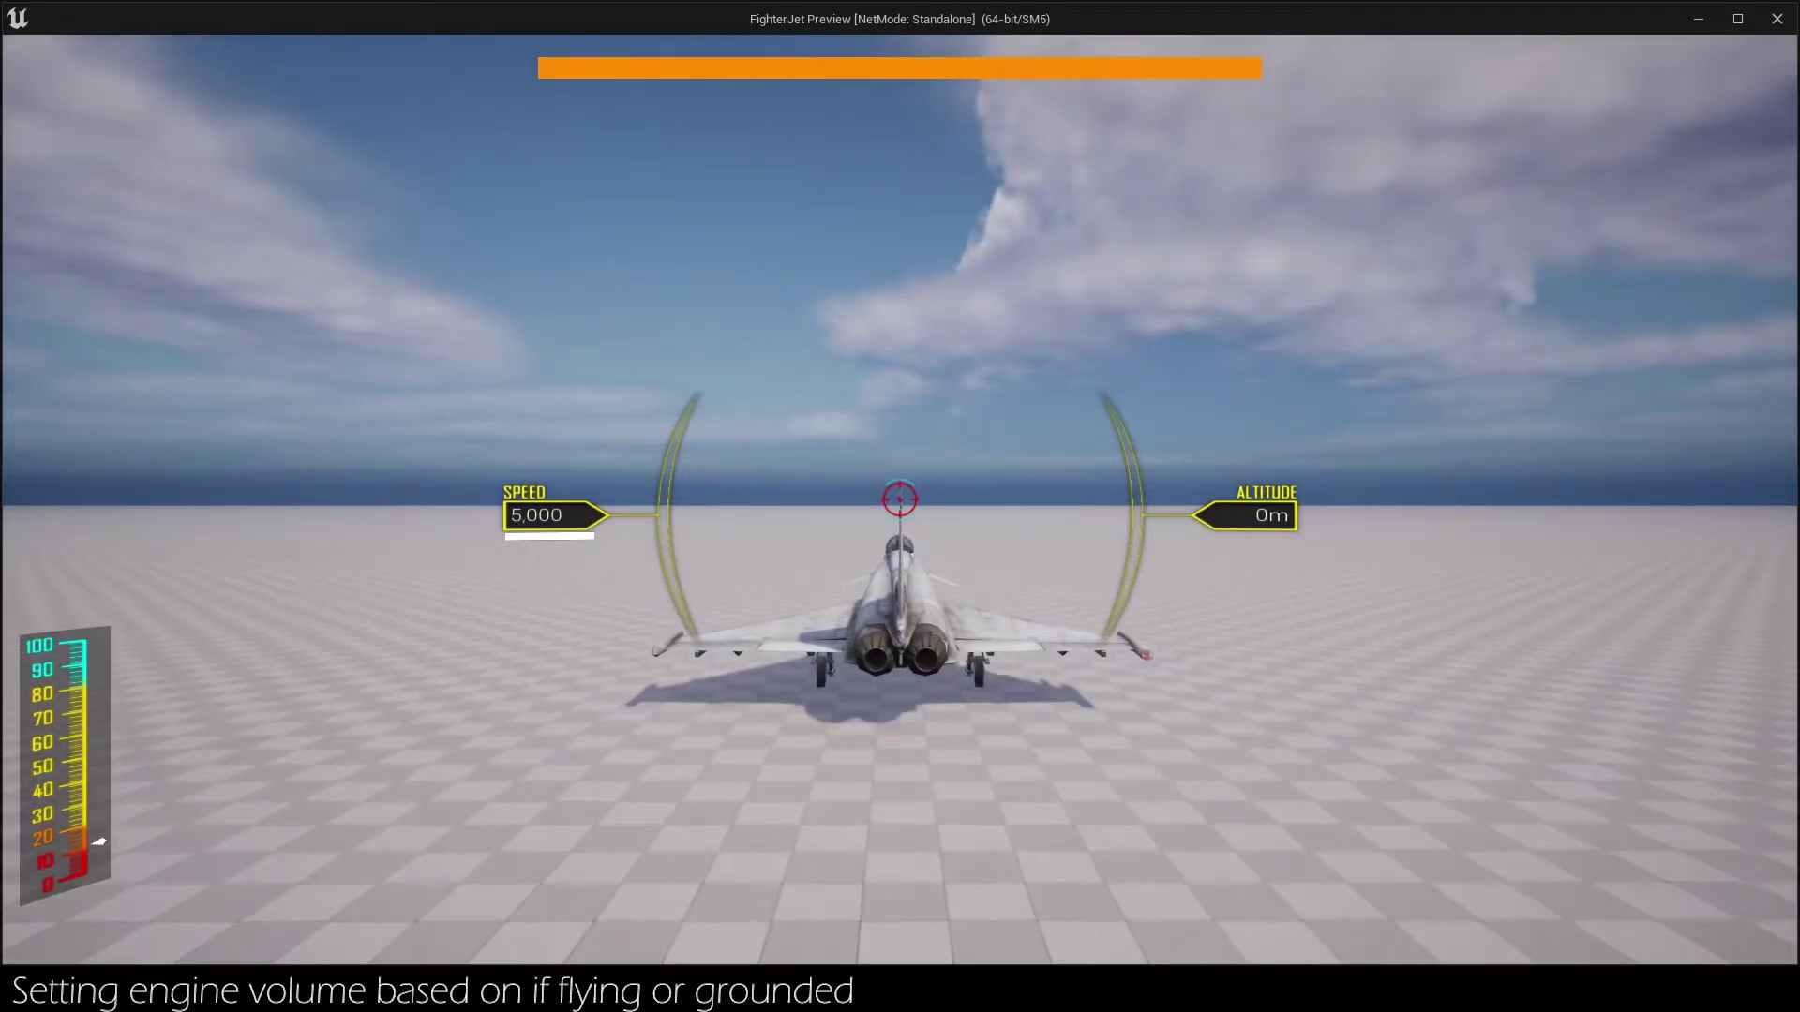
key("w")
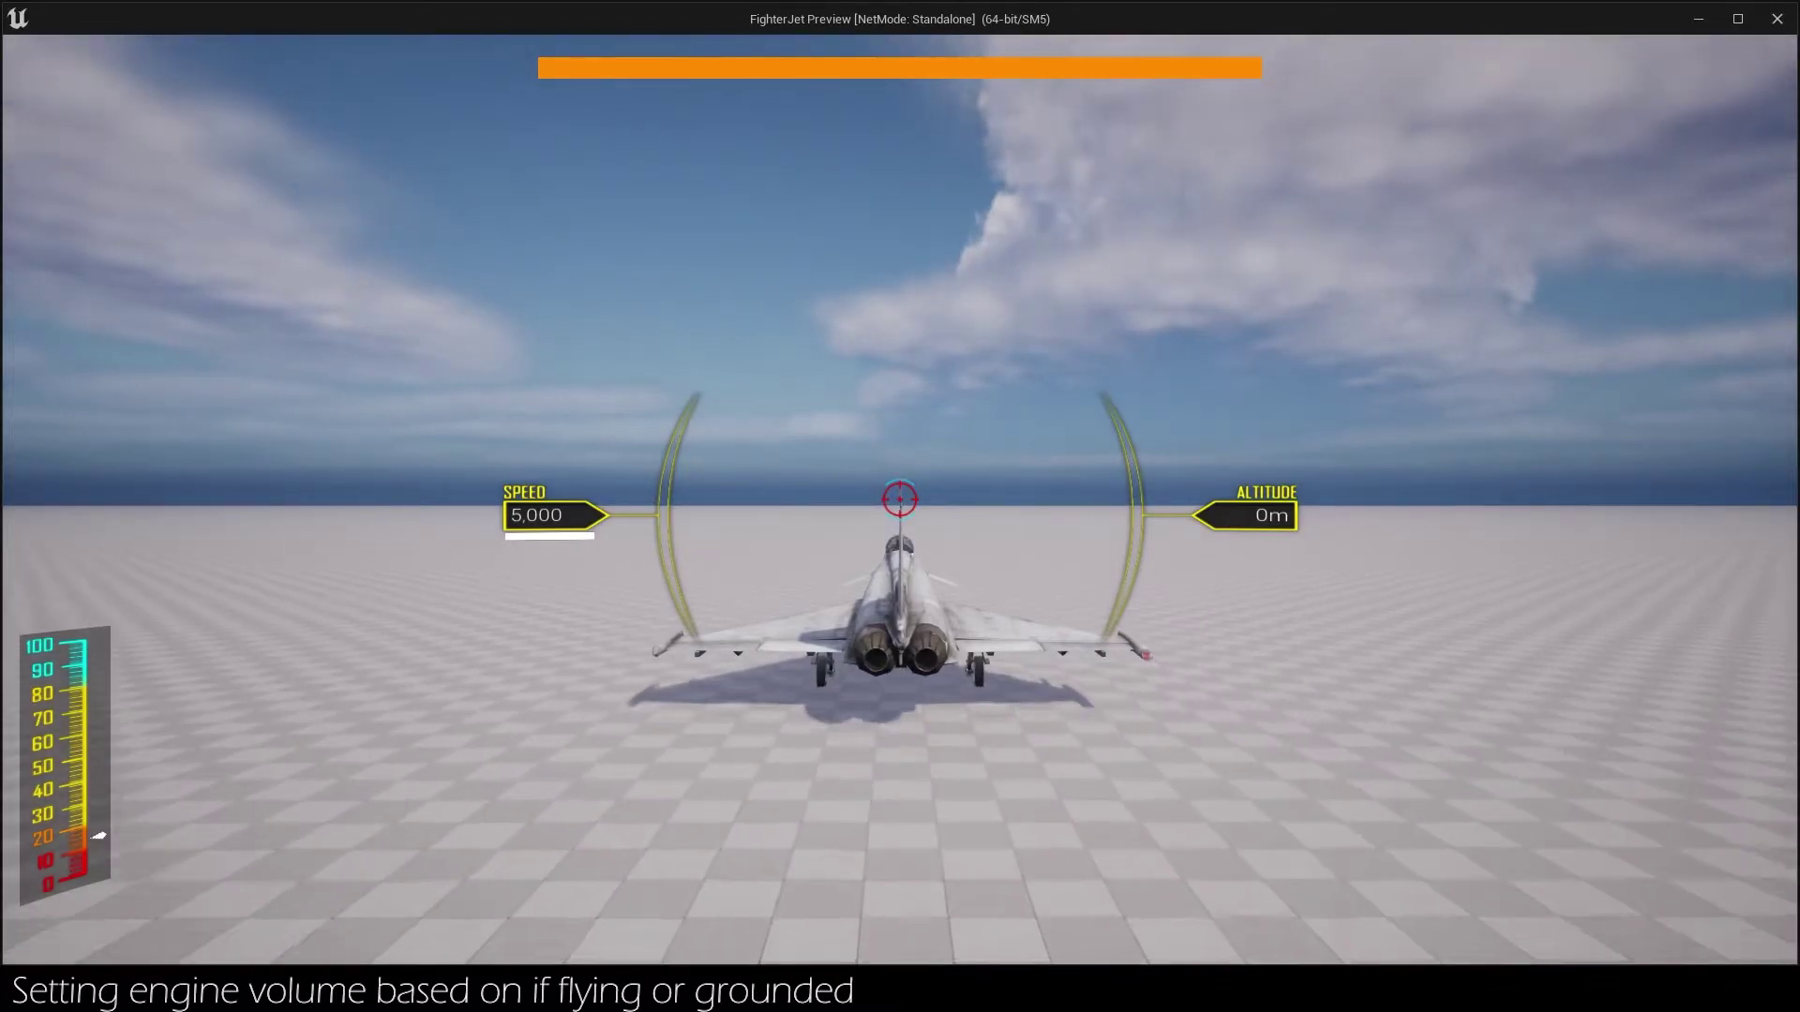
key("w")
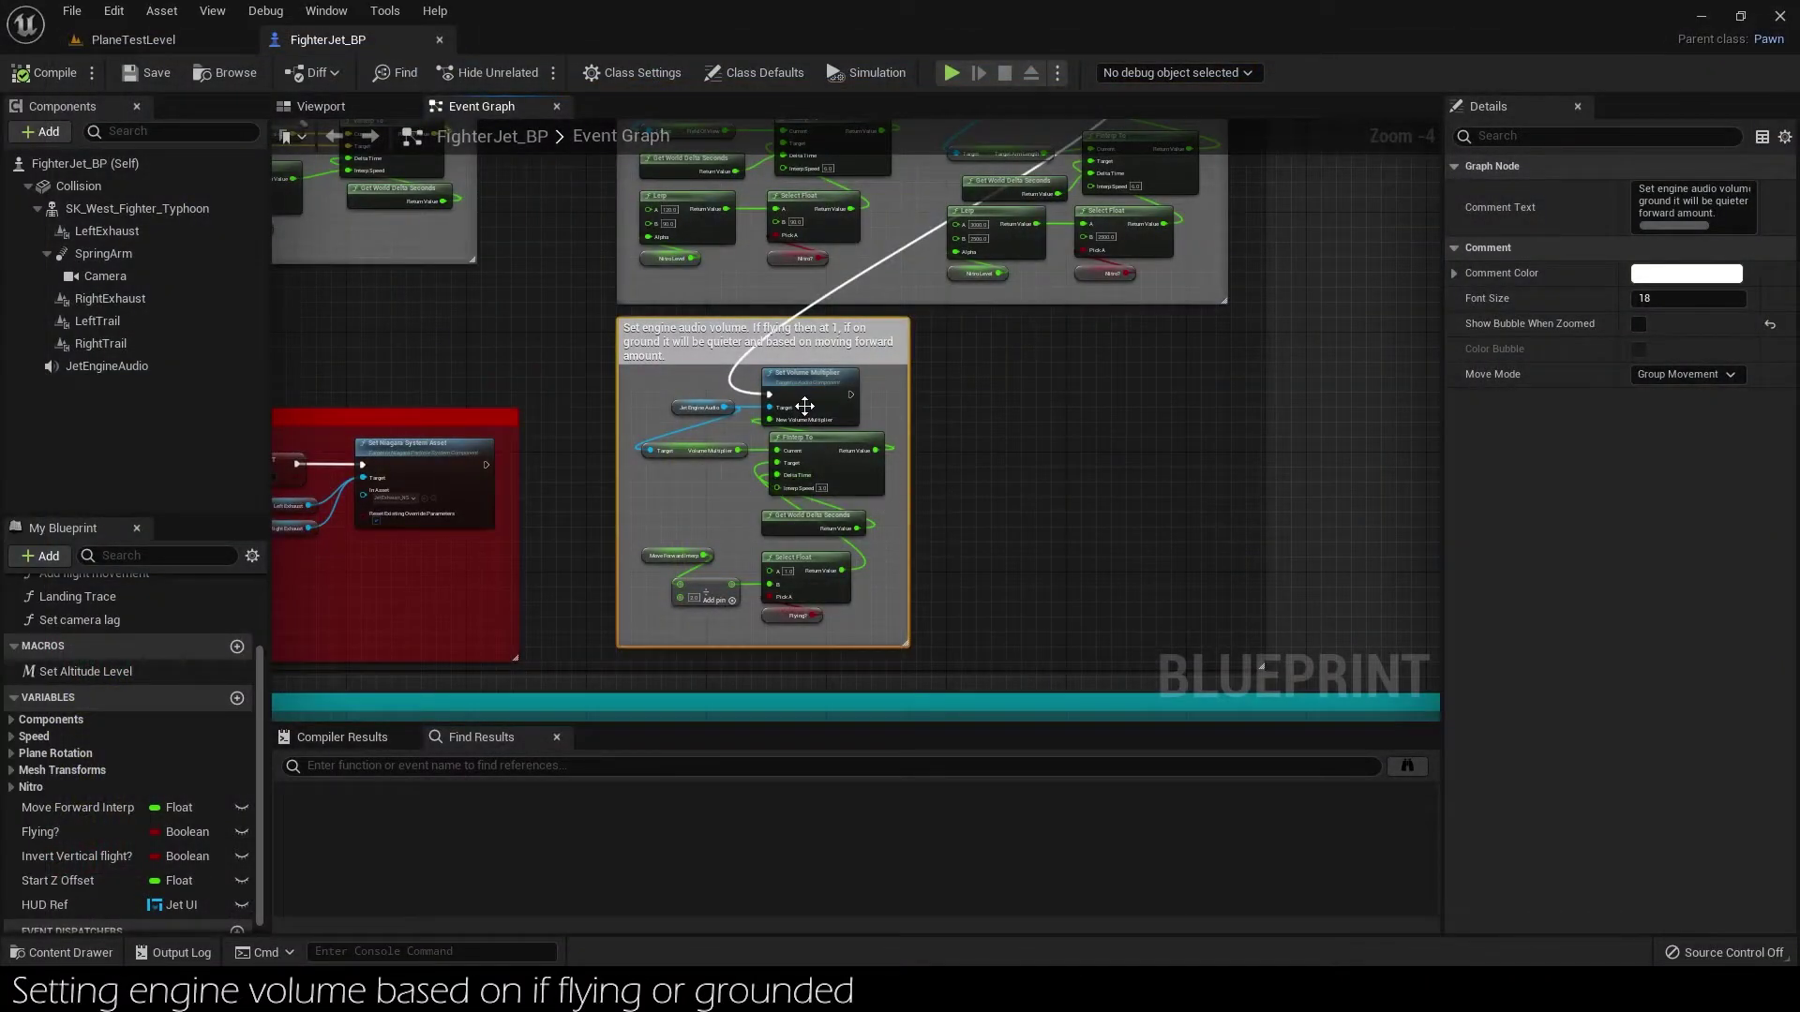
Set JetEngineAudio's default Volume Multiplier to 0.0 in the Details panel.
left_click(121, 366)
left_click(1598, 135)
type("a")
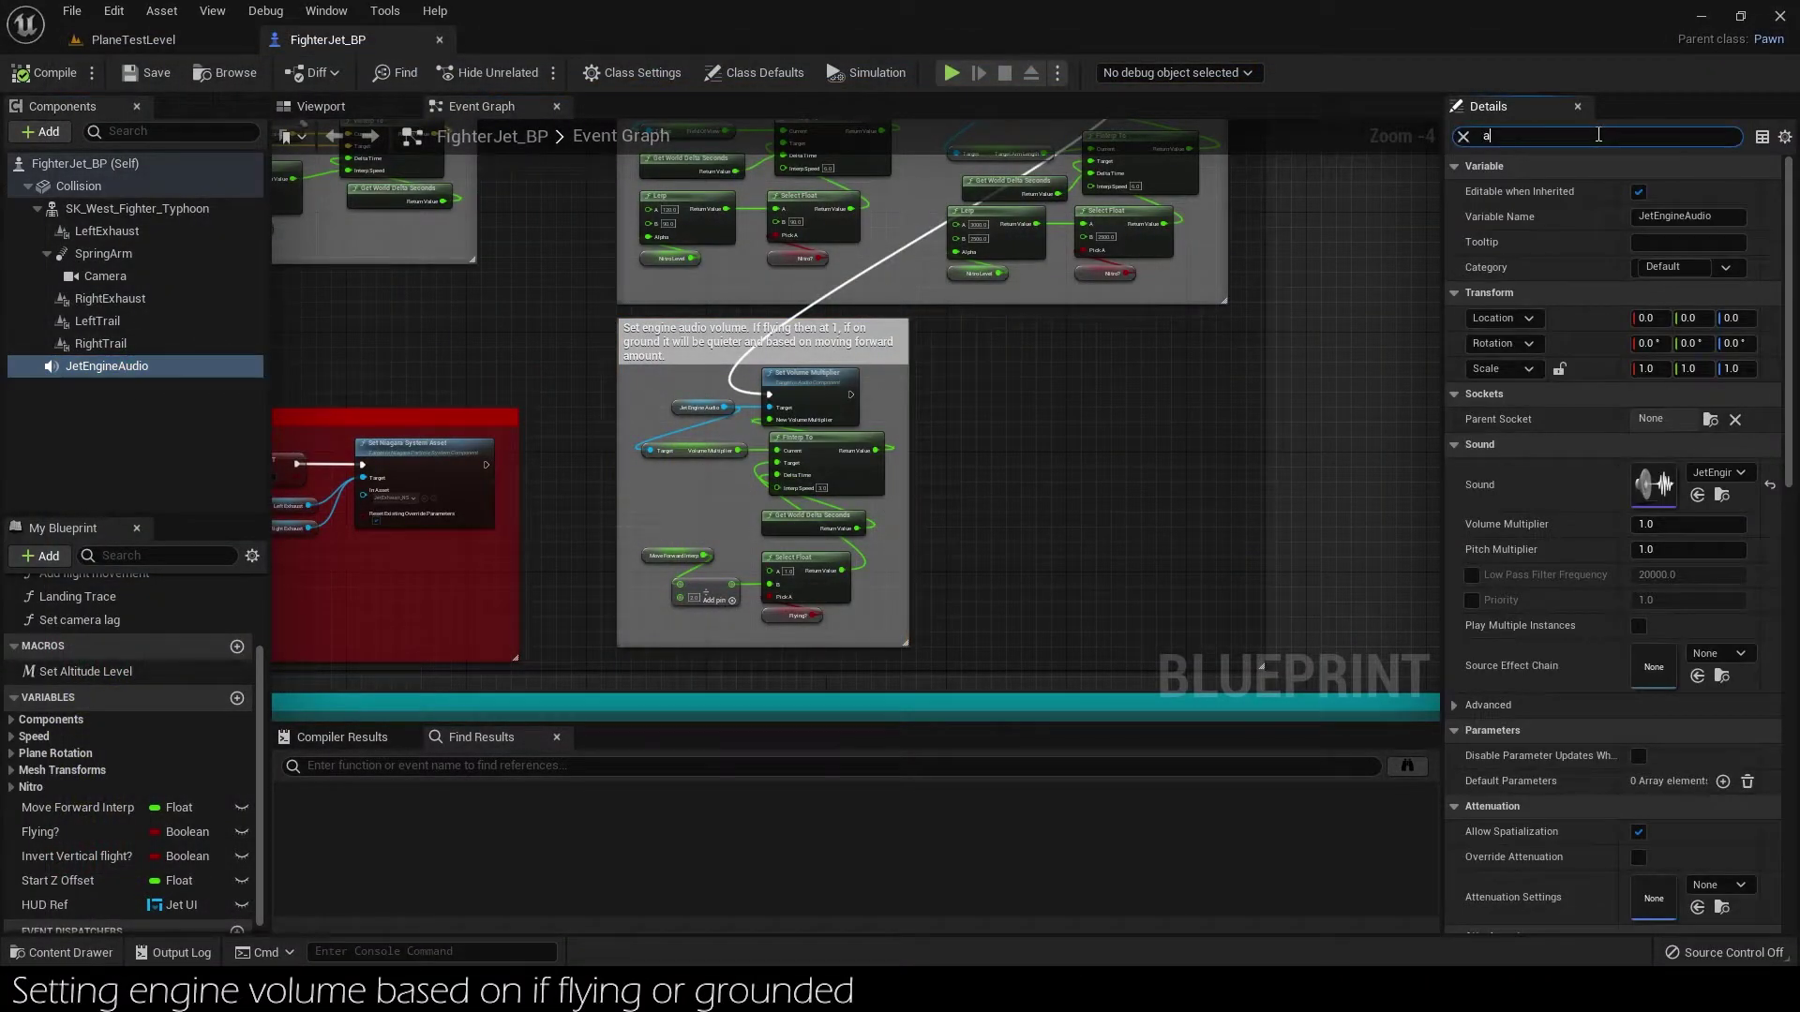
key("BackSpace")
type("u")
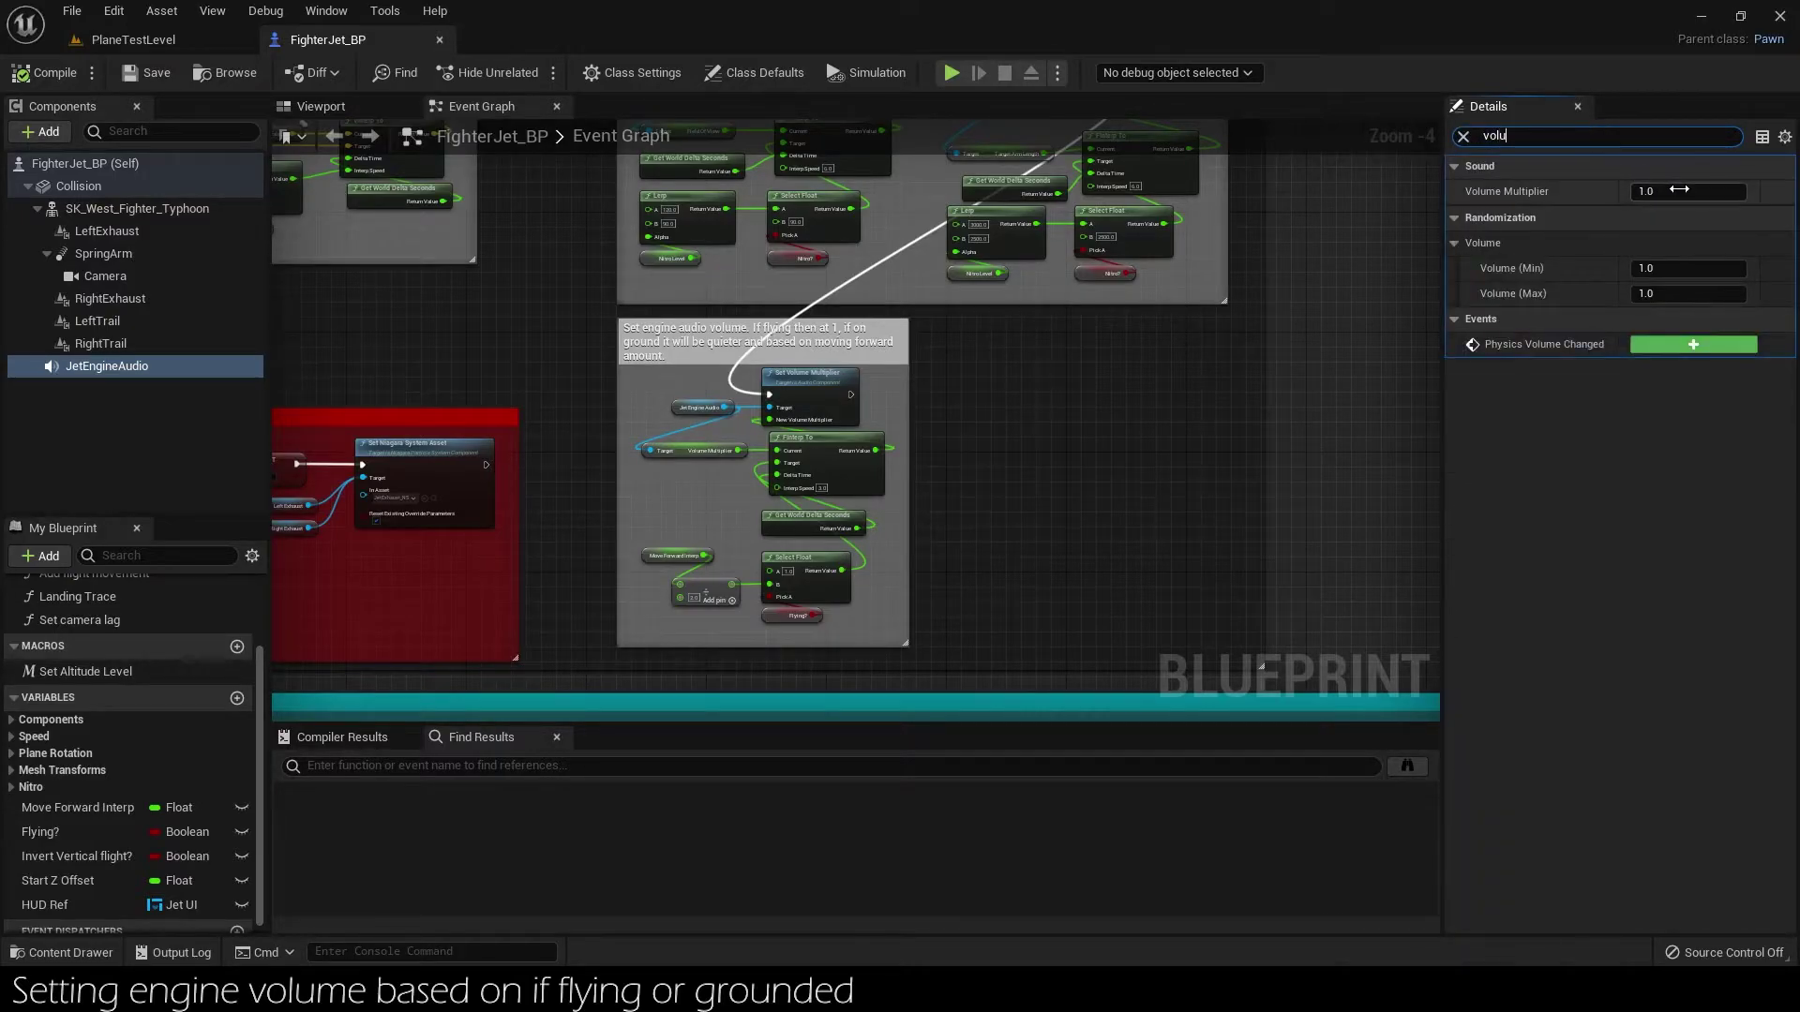
left_click(1679, 191)
type("40")
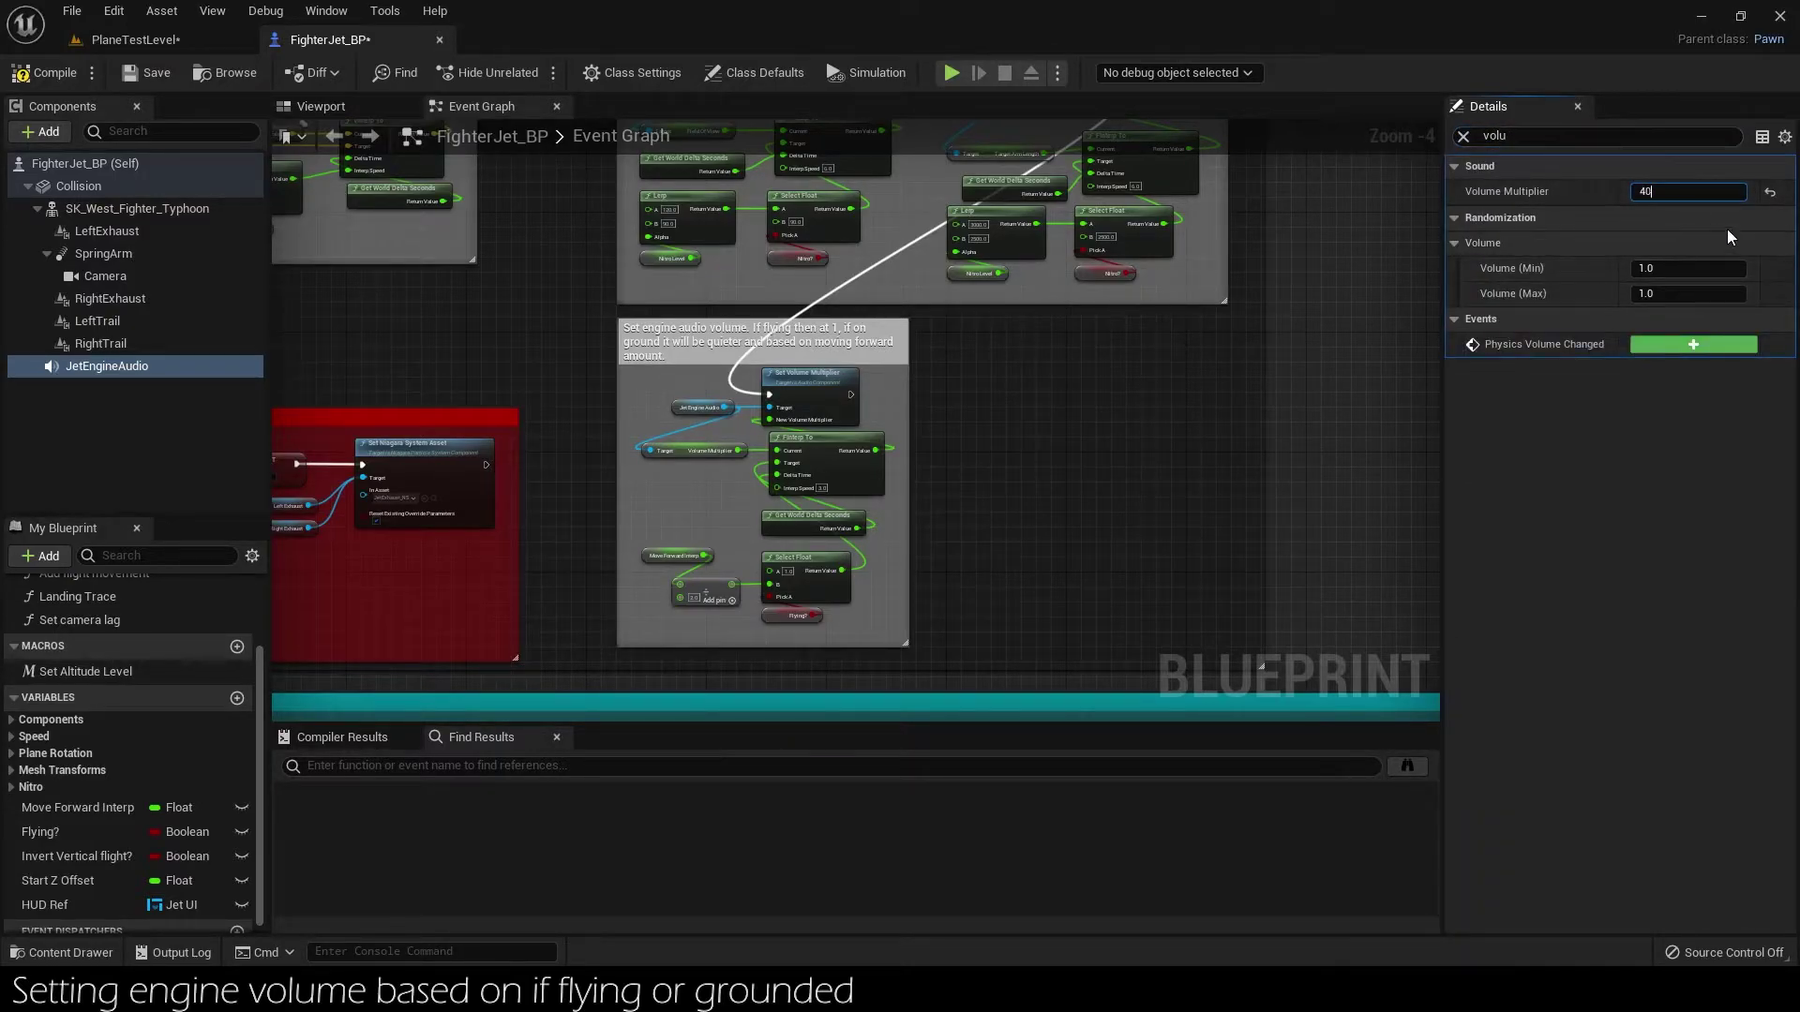
left_click(1463, 138)
Compile the blueprint, test-play the jet, then exit back to the editor.
left_click(38, 73)
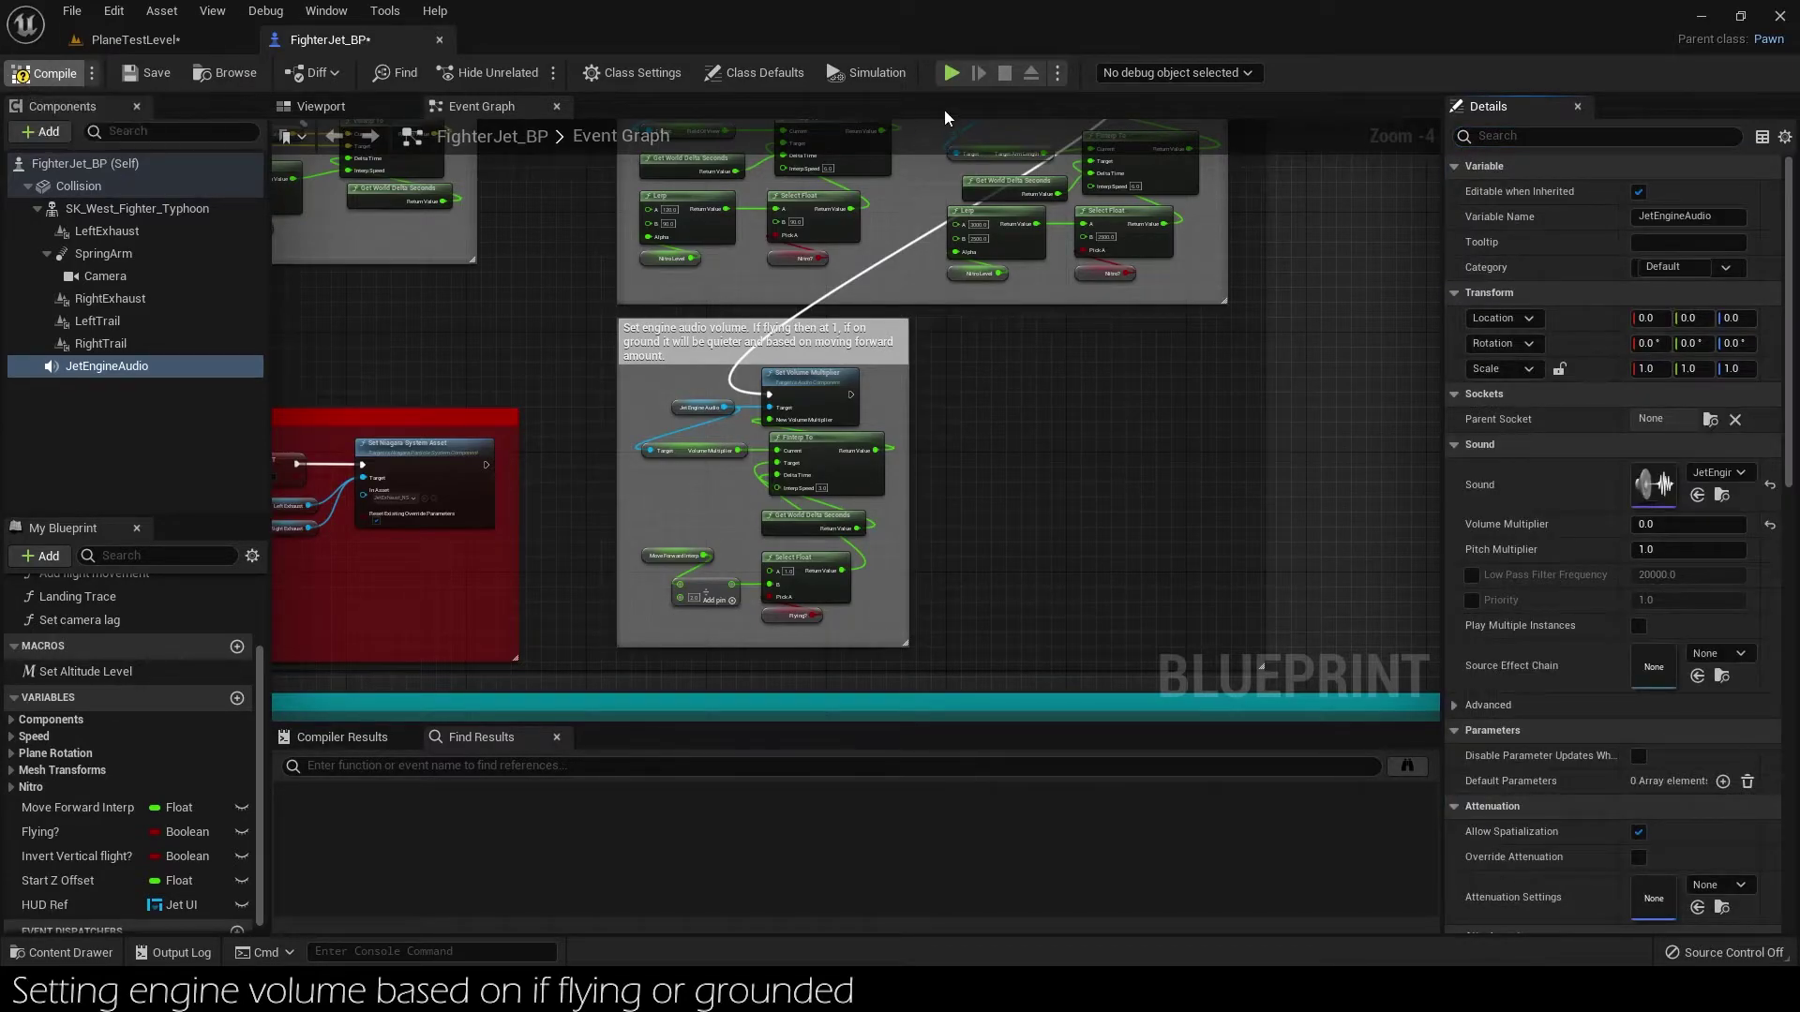
left_click(951, 72)
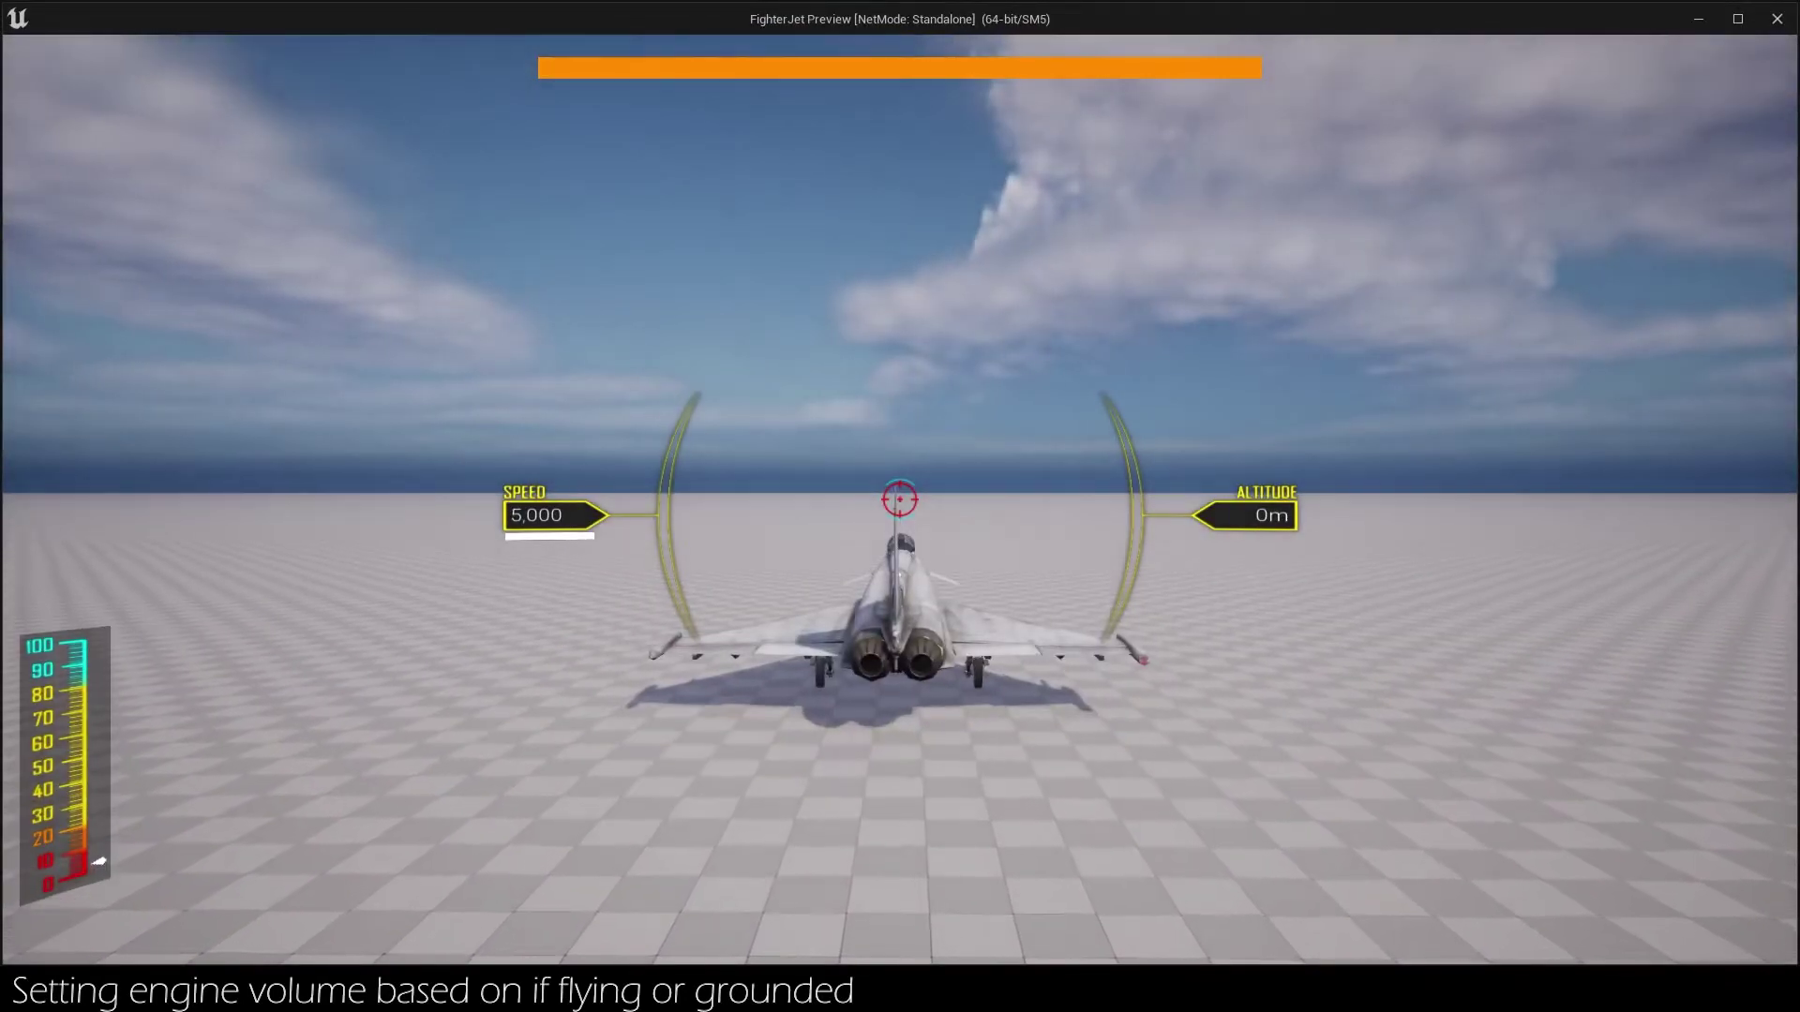
key("Escape")
Save the FighterJet blueprint.
scroll(864, 325, "down", 4)
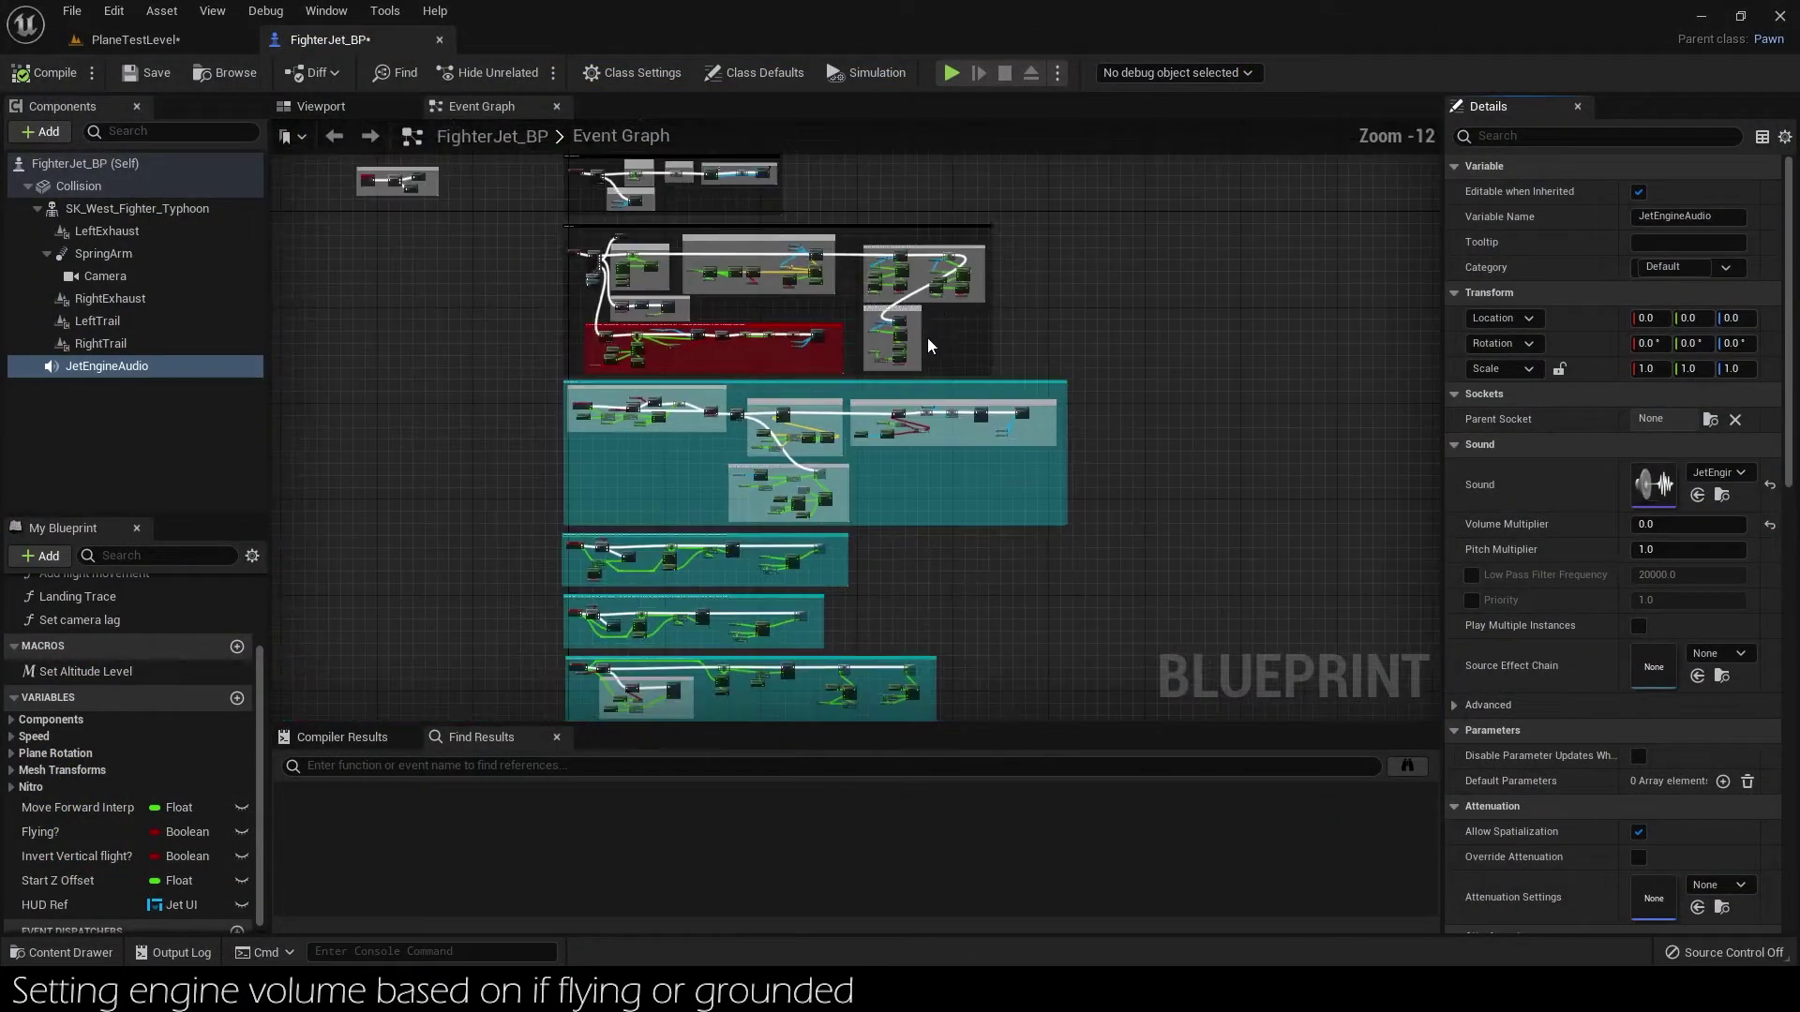
left_click(70, 11)
left_click(111, 141)
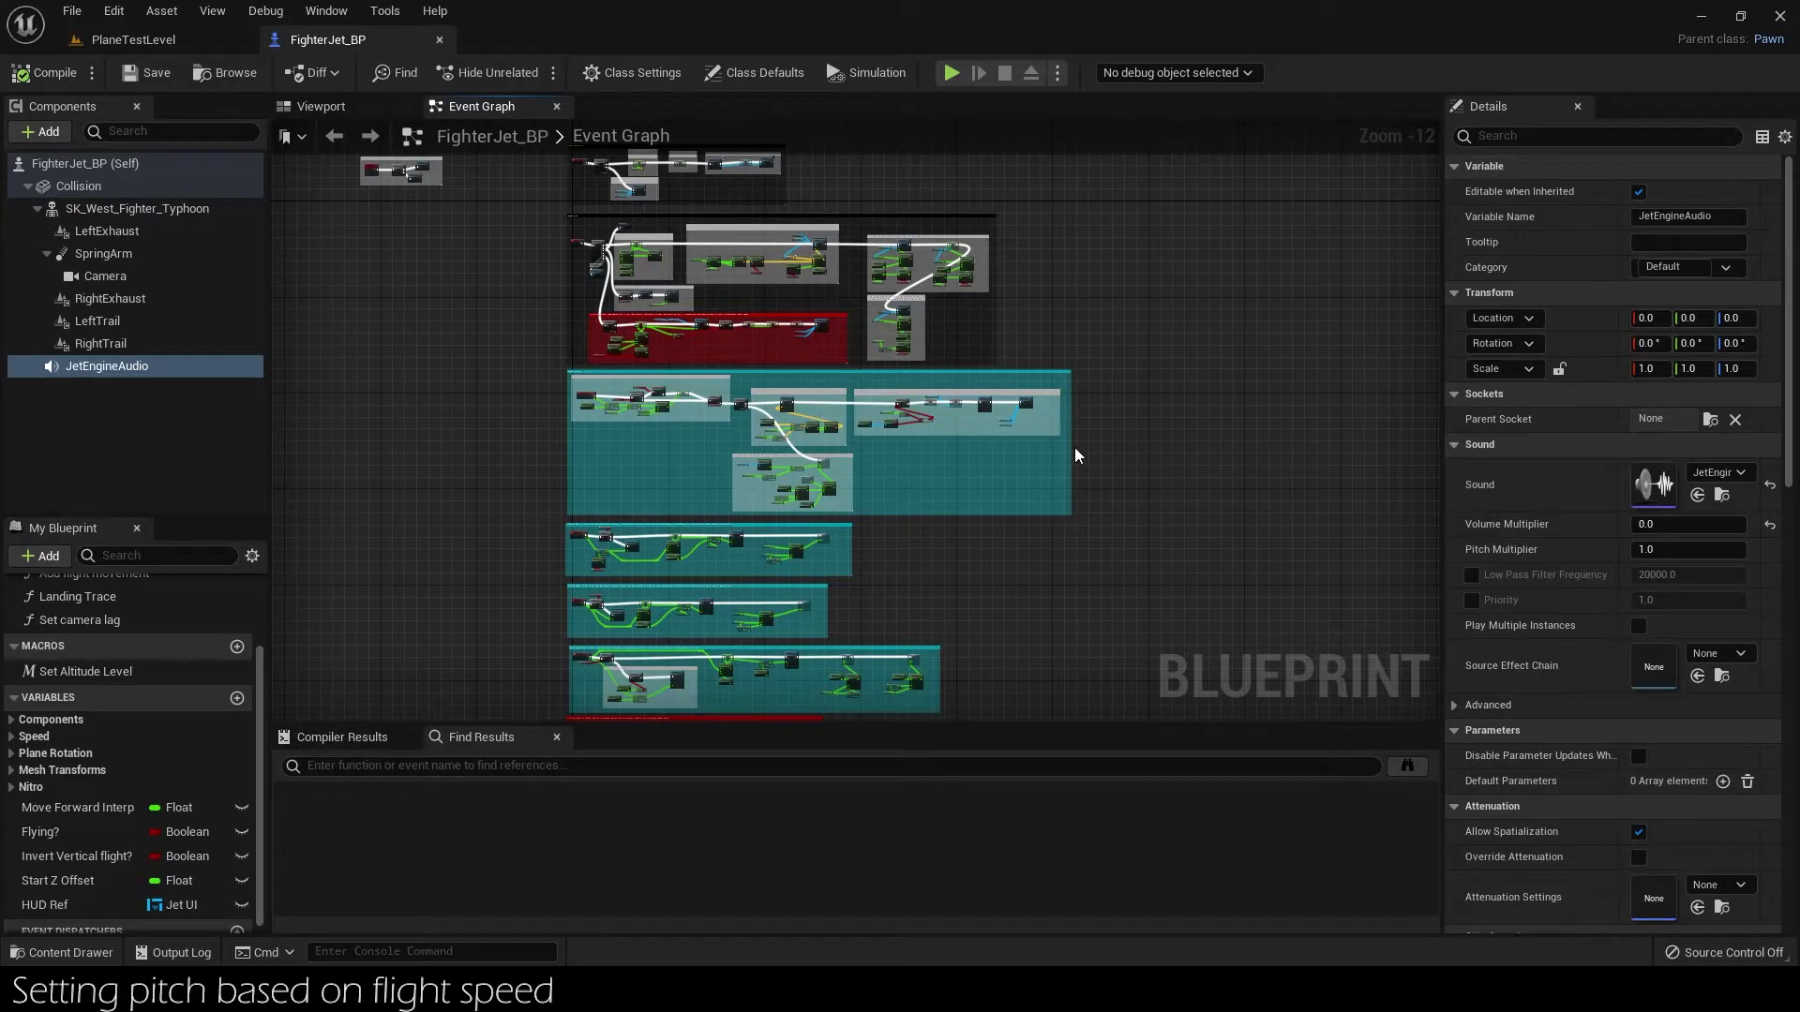
Marquee-select the comment groups and shift them to the right.
scroll(675, 416, "up", 7)
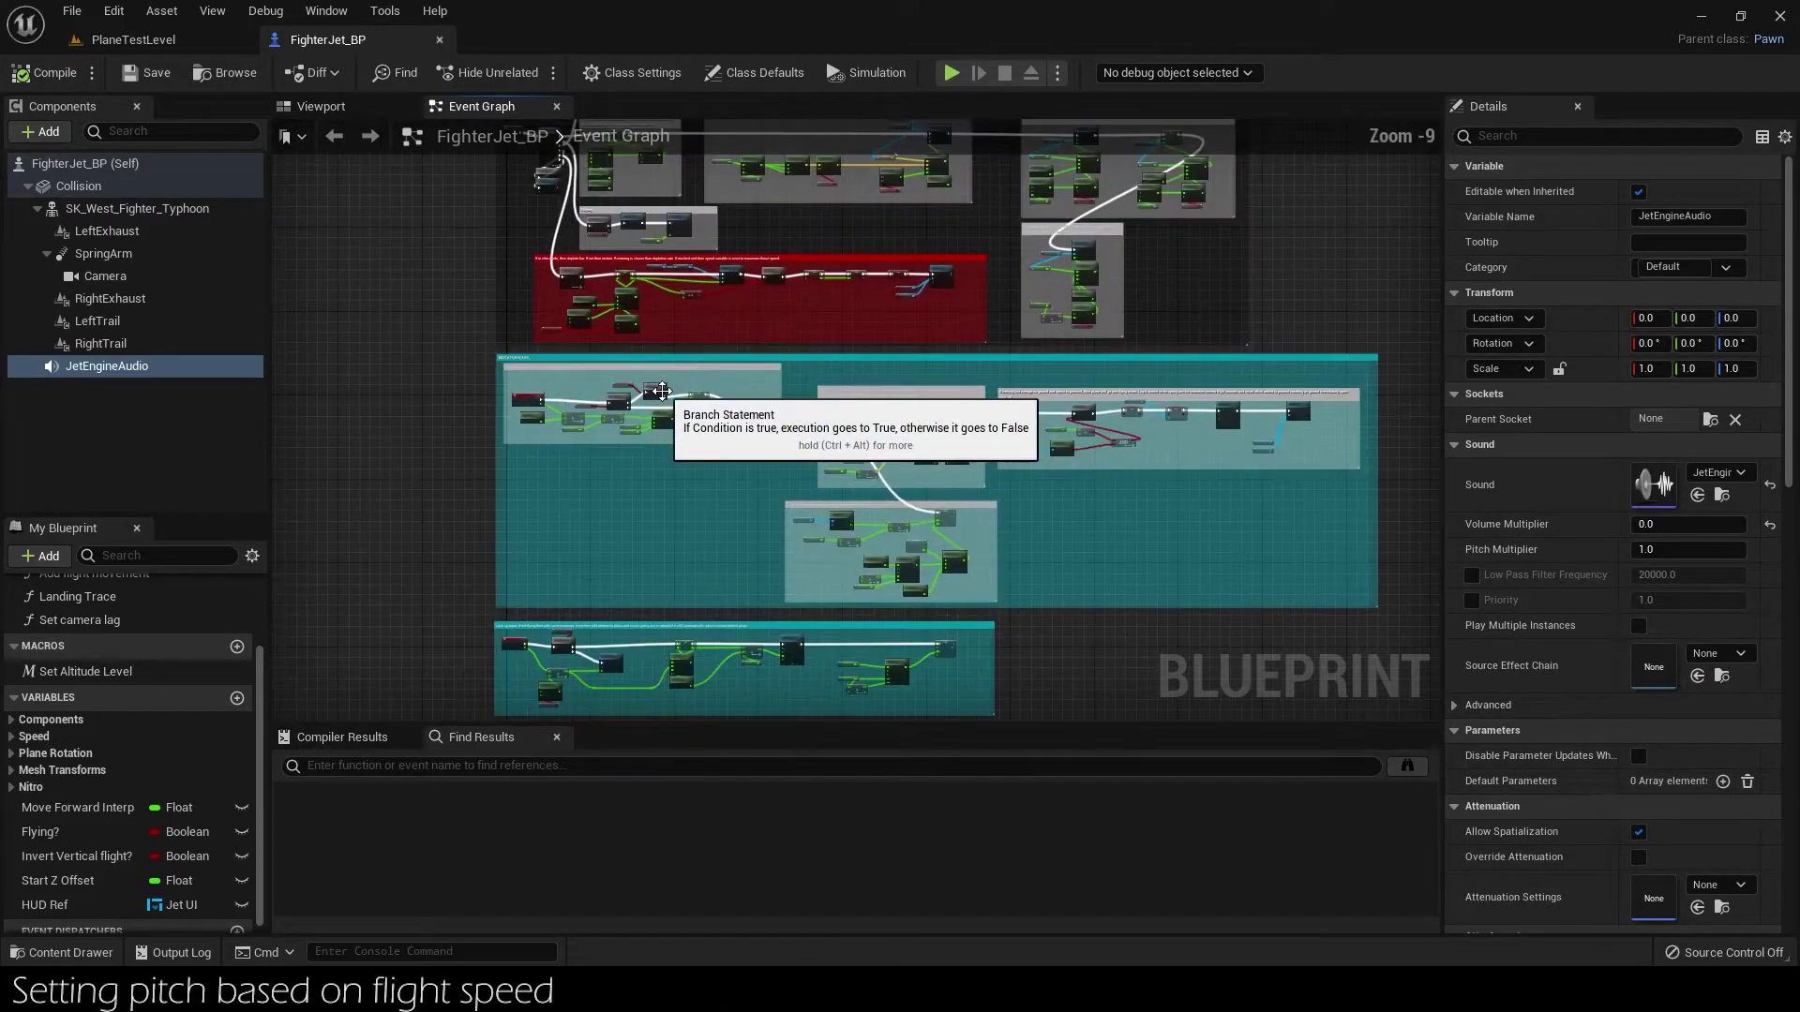
scroll(603, 341, "down", 3)
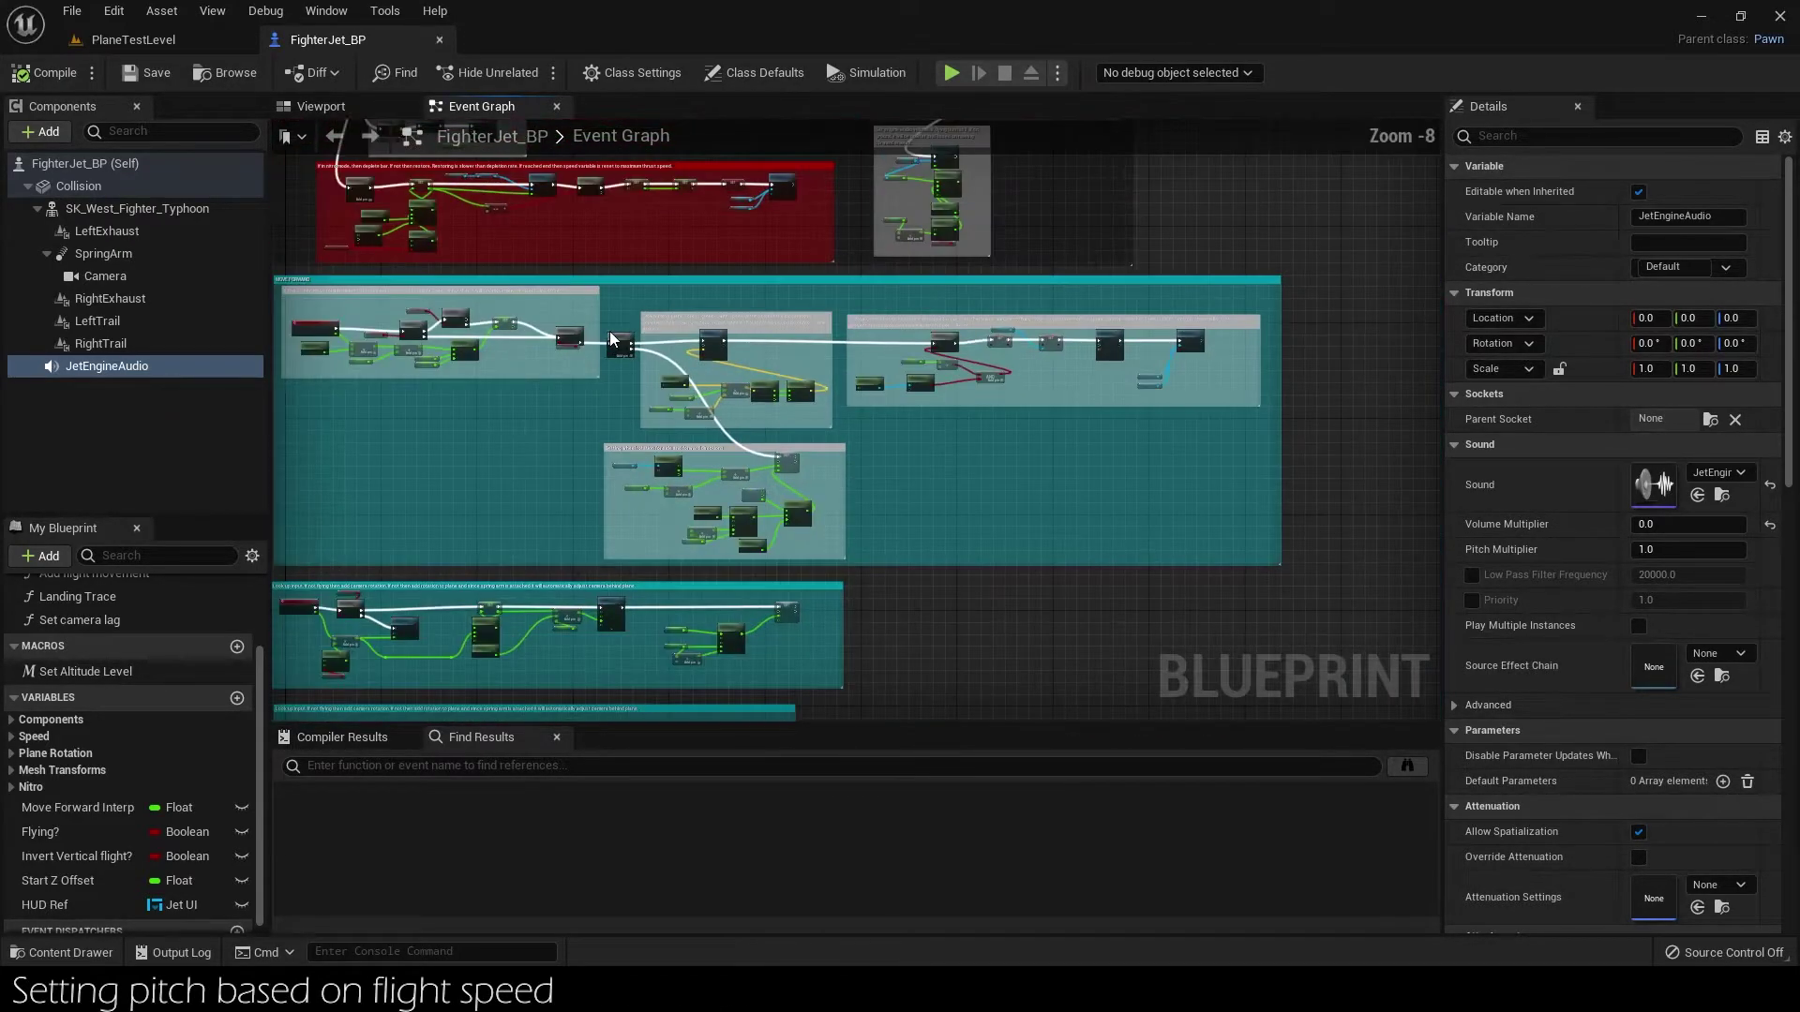
mouse_move(600, 291)
left_mouse_down()
mouse_move(1093, 550)
mouse_move(1268, 574)
left_mouse_up()
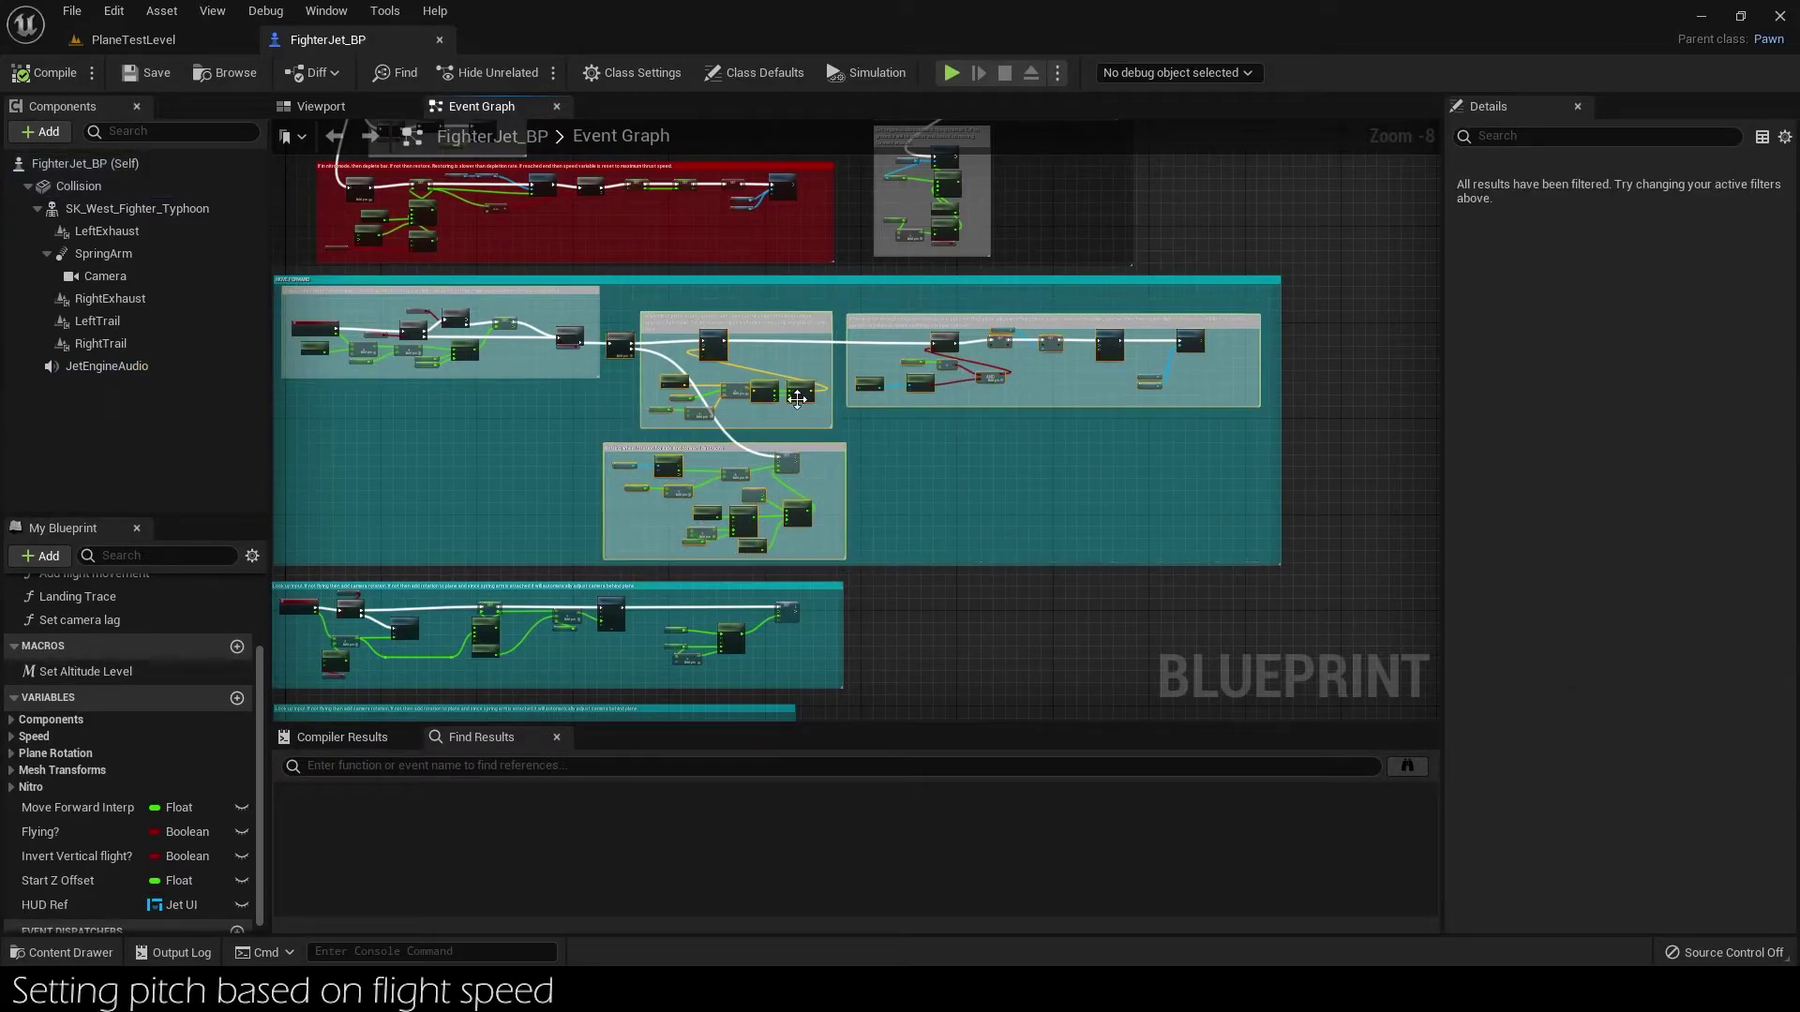
left_click_drag(698, 343, 777, 345)
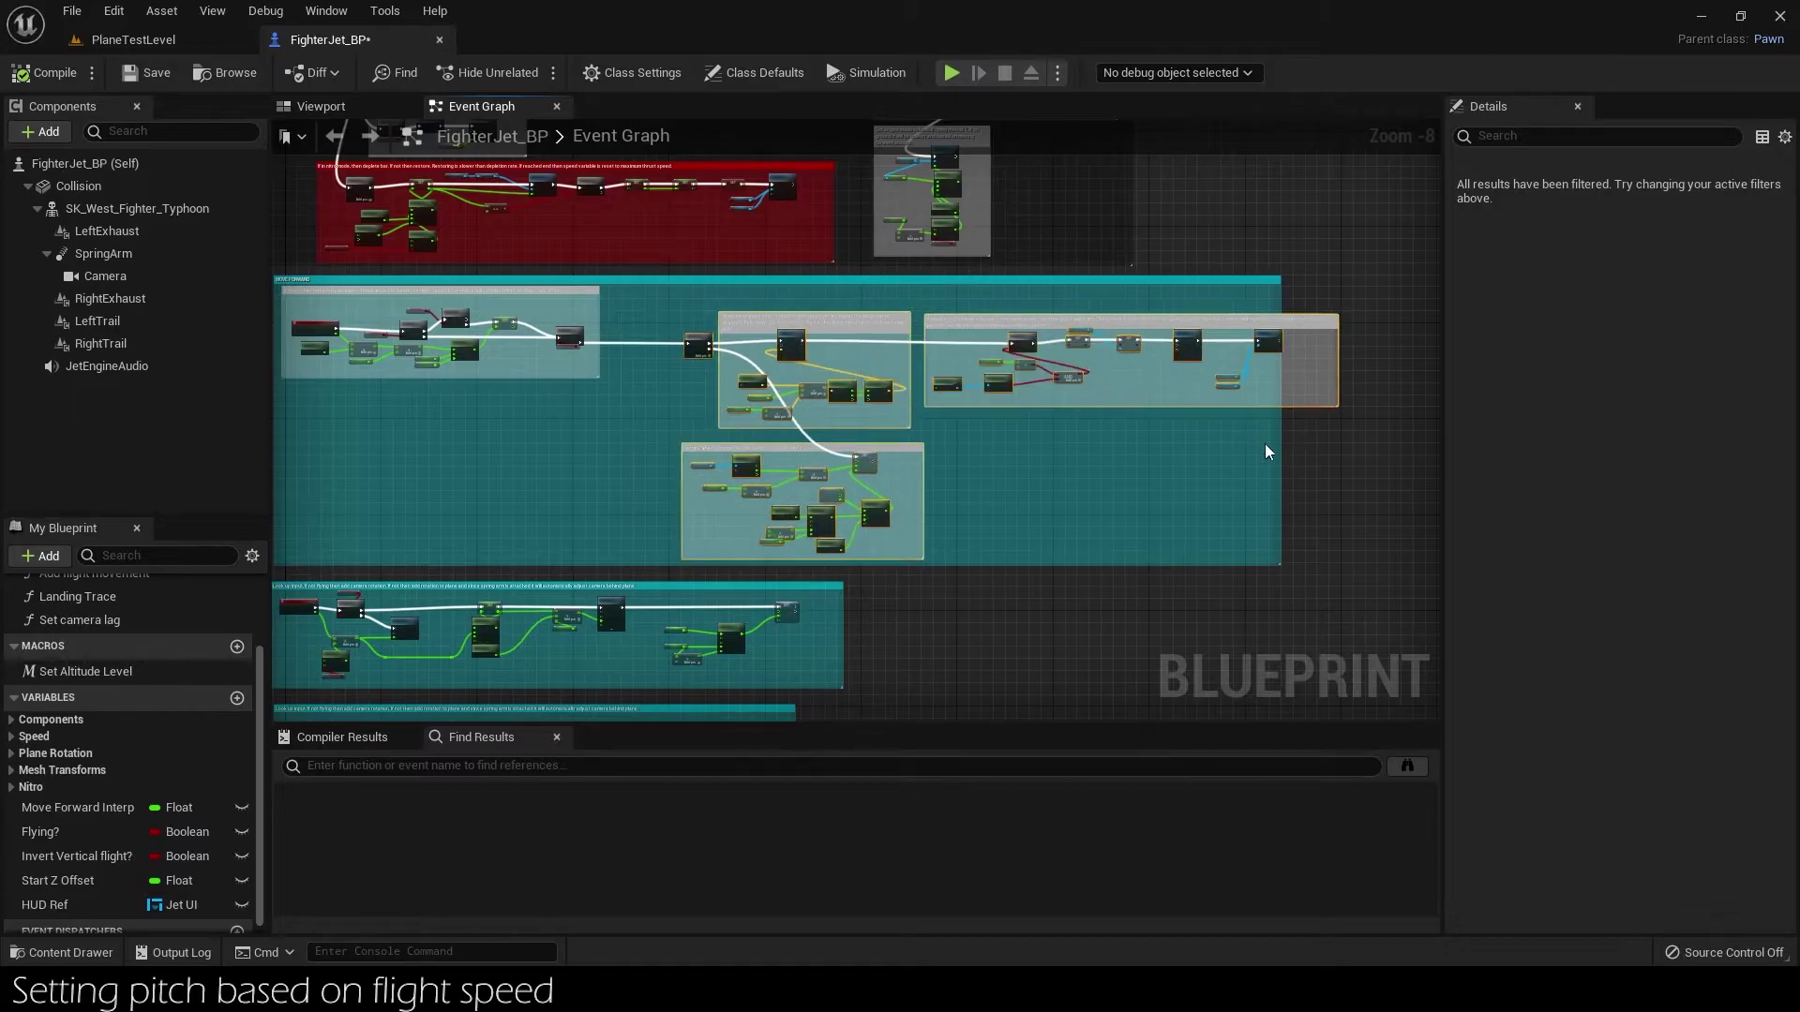
left_click(1281, 464)
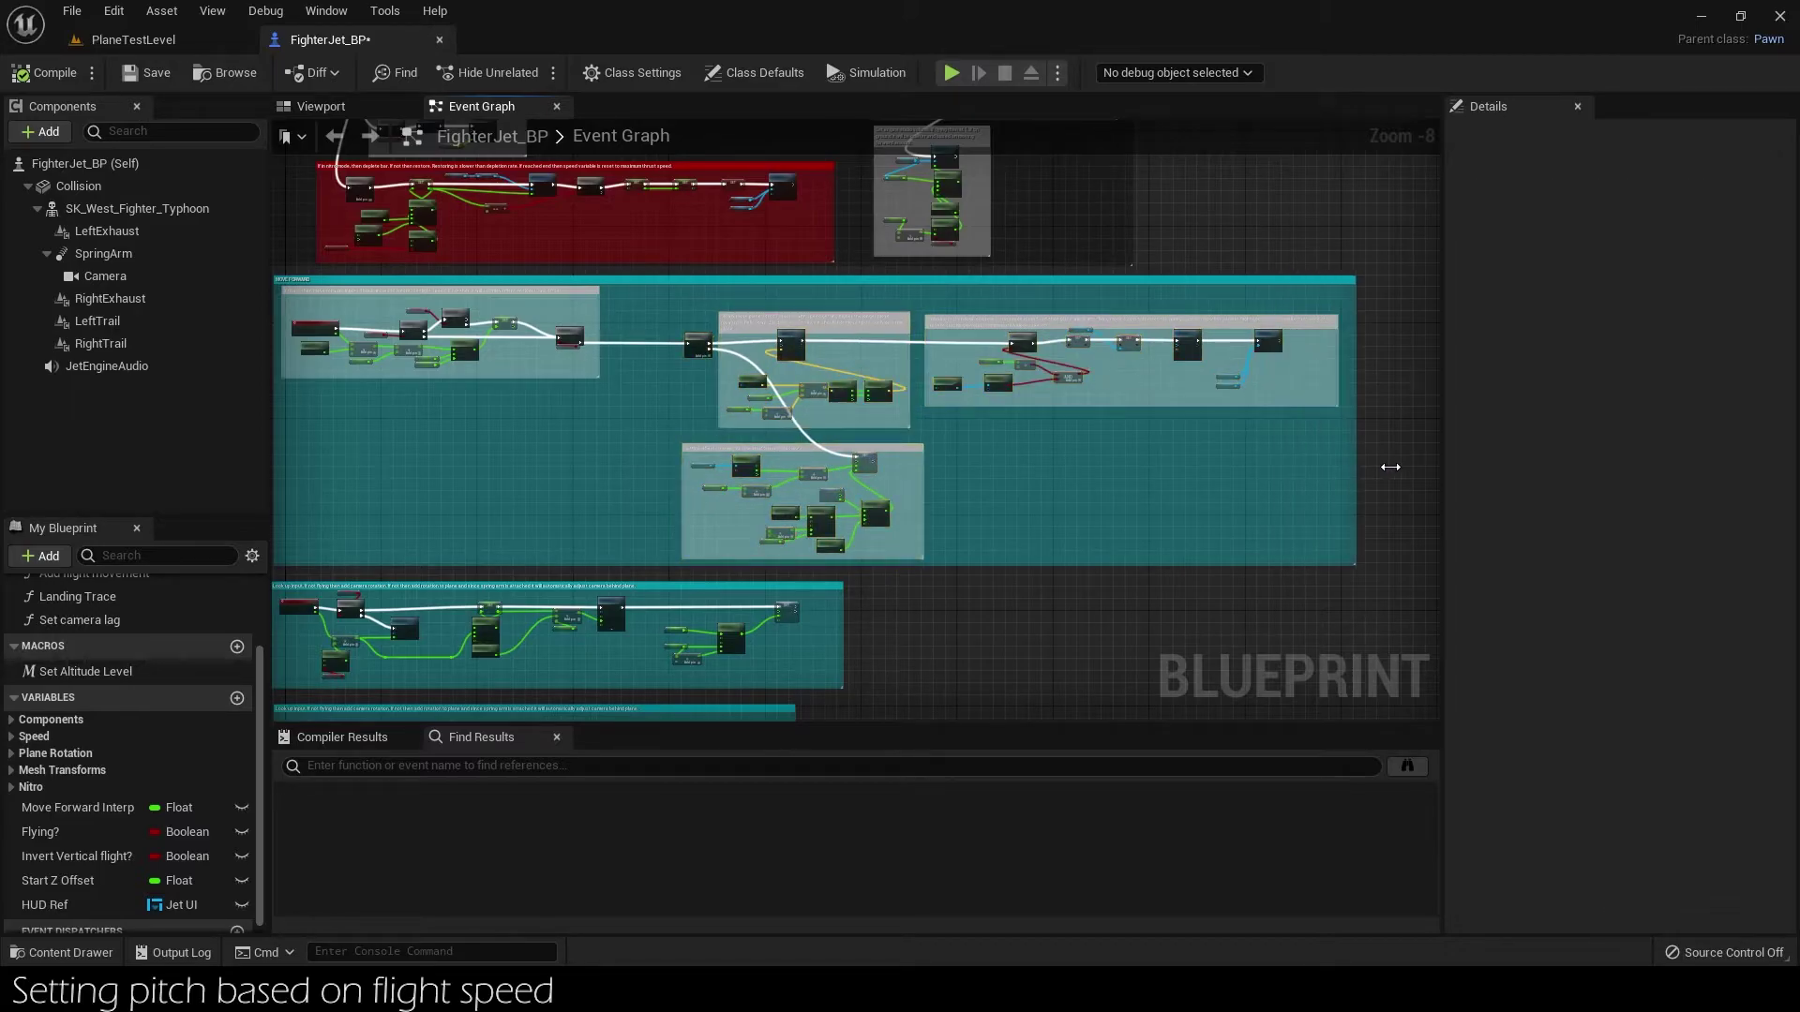
Move the Branch and Flying? nodes right, leaving space after the Target Thrust Speed set.
scroll(647, 379, "up", 3)
scroll(637, 375, "up", 1)
left_click_drag(762, 343, 960, 348)
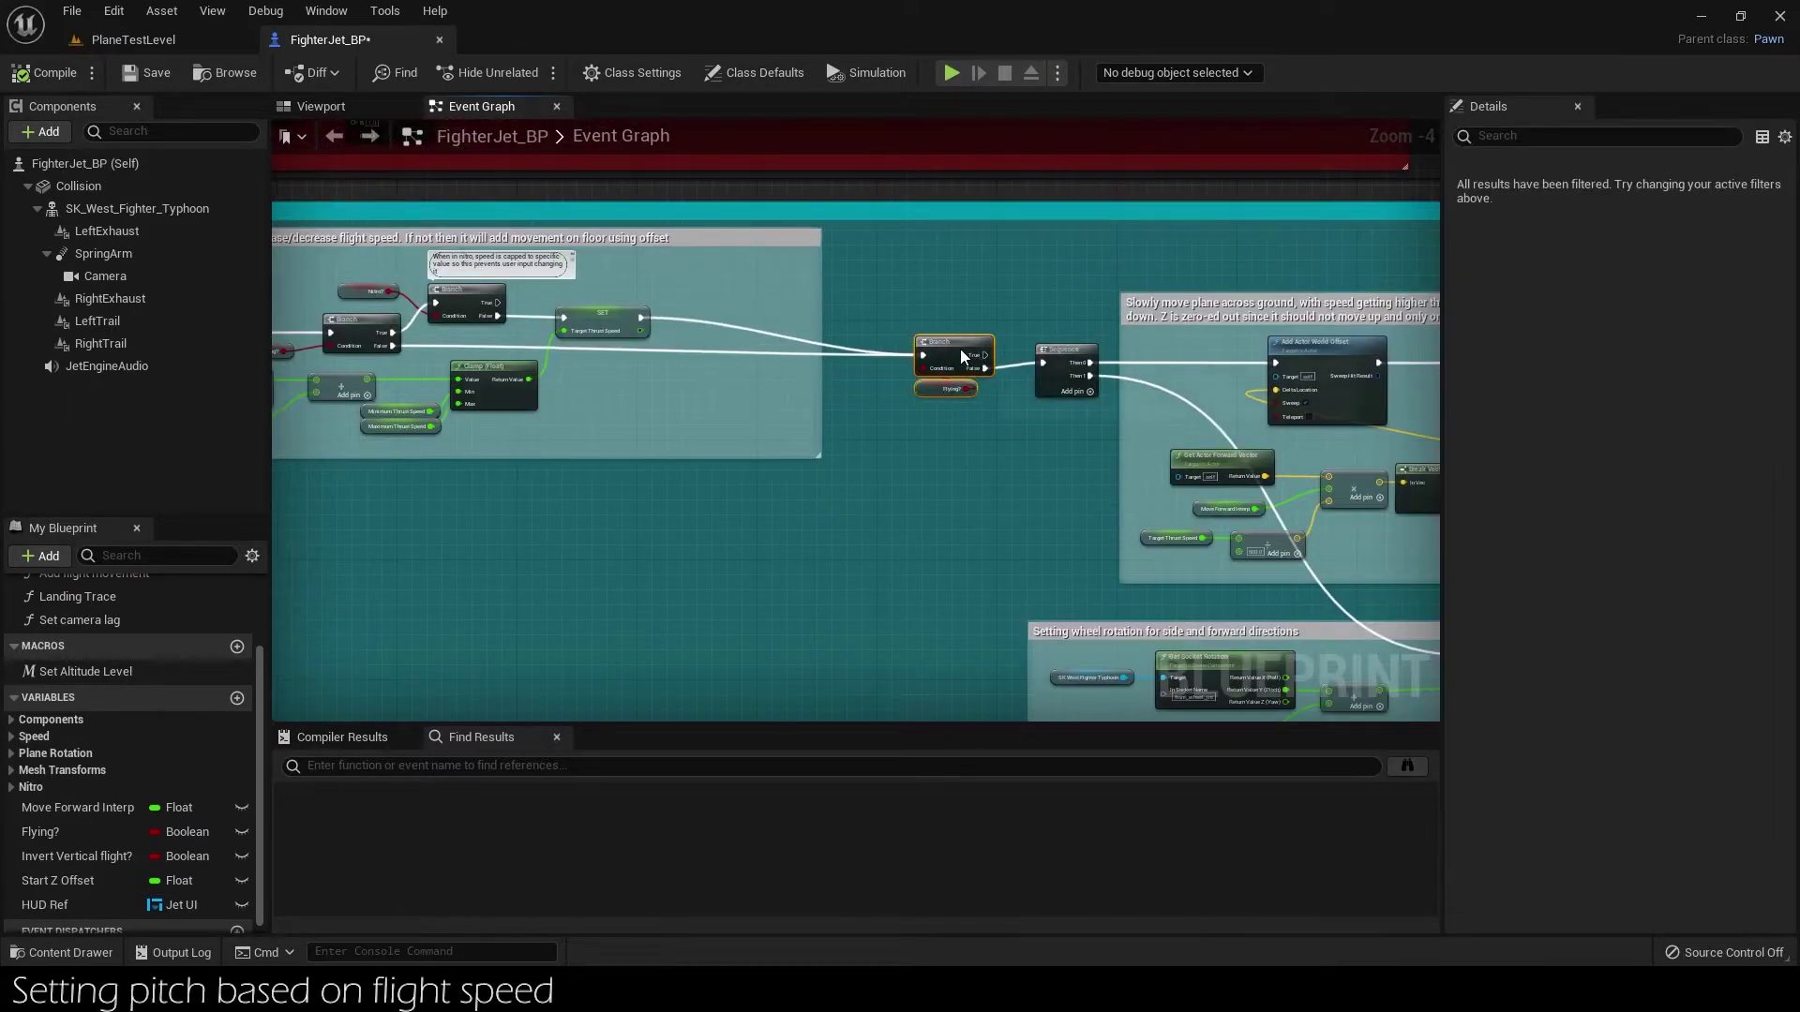
scroll(965, 343, "up", 3)
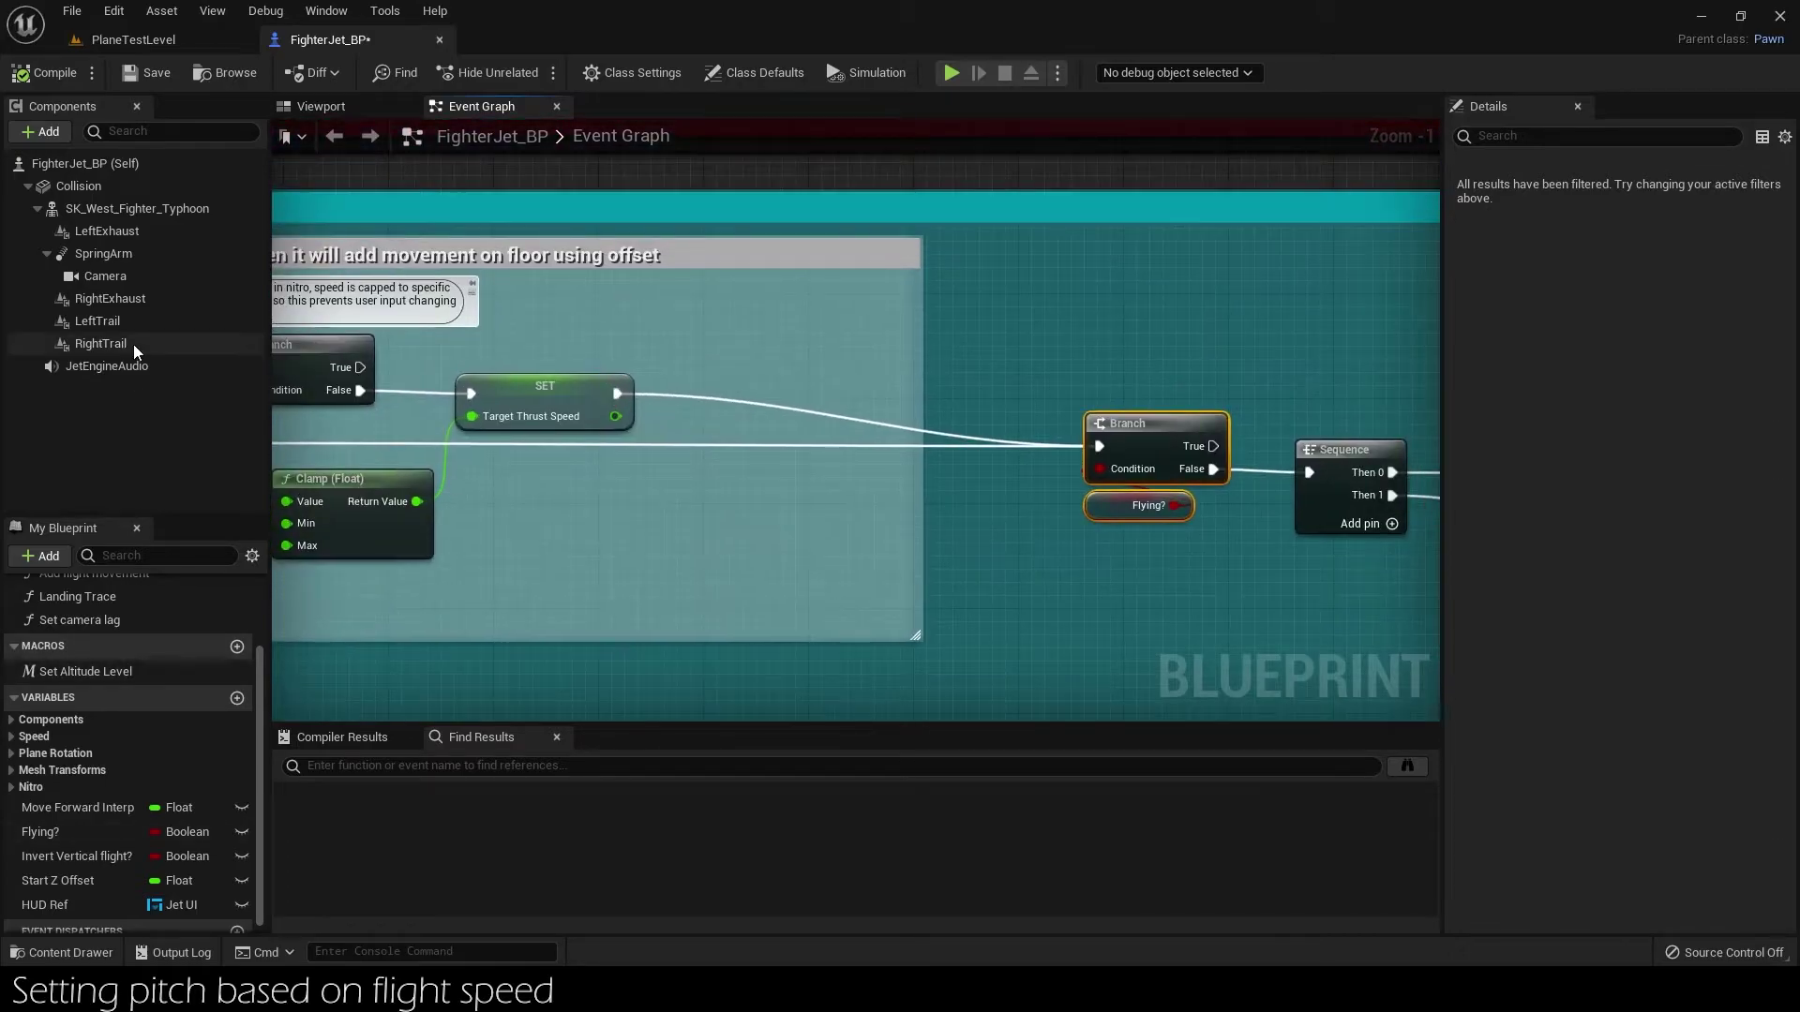
left_click(136, 366)
Add Set Pitch Multiplier on Jet Engine Audio, wired between SET and the Flying? branch.
mouse_move(106, 366)
left_mouse_down()
mouse_move(549, 519)
mouse_move(688, 491)
left_mouse_up()
type("set pitch")
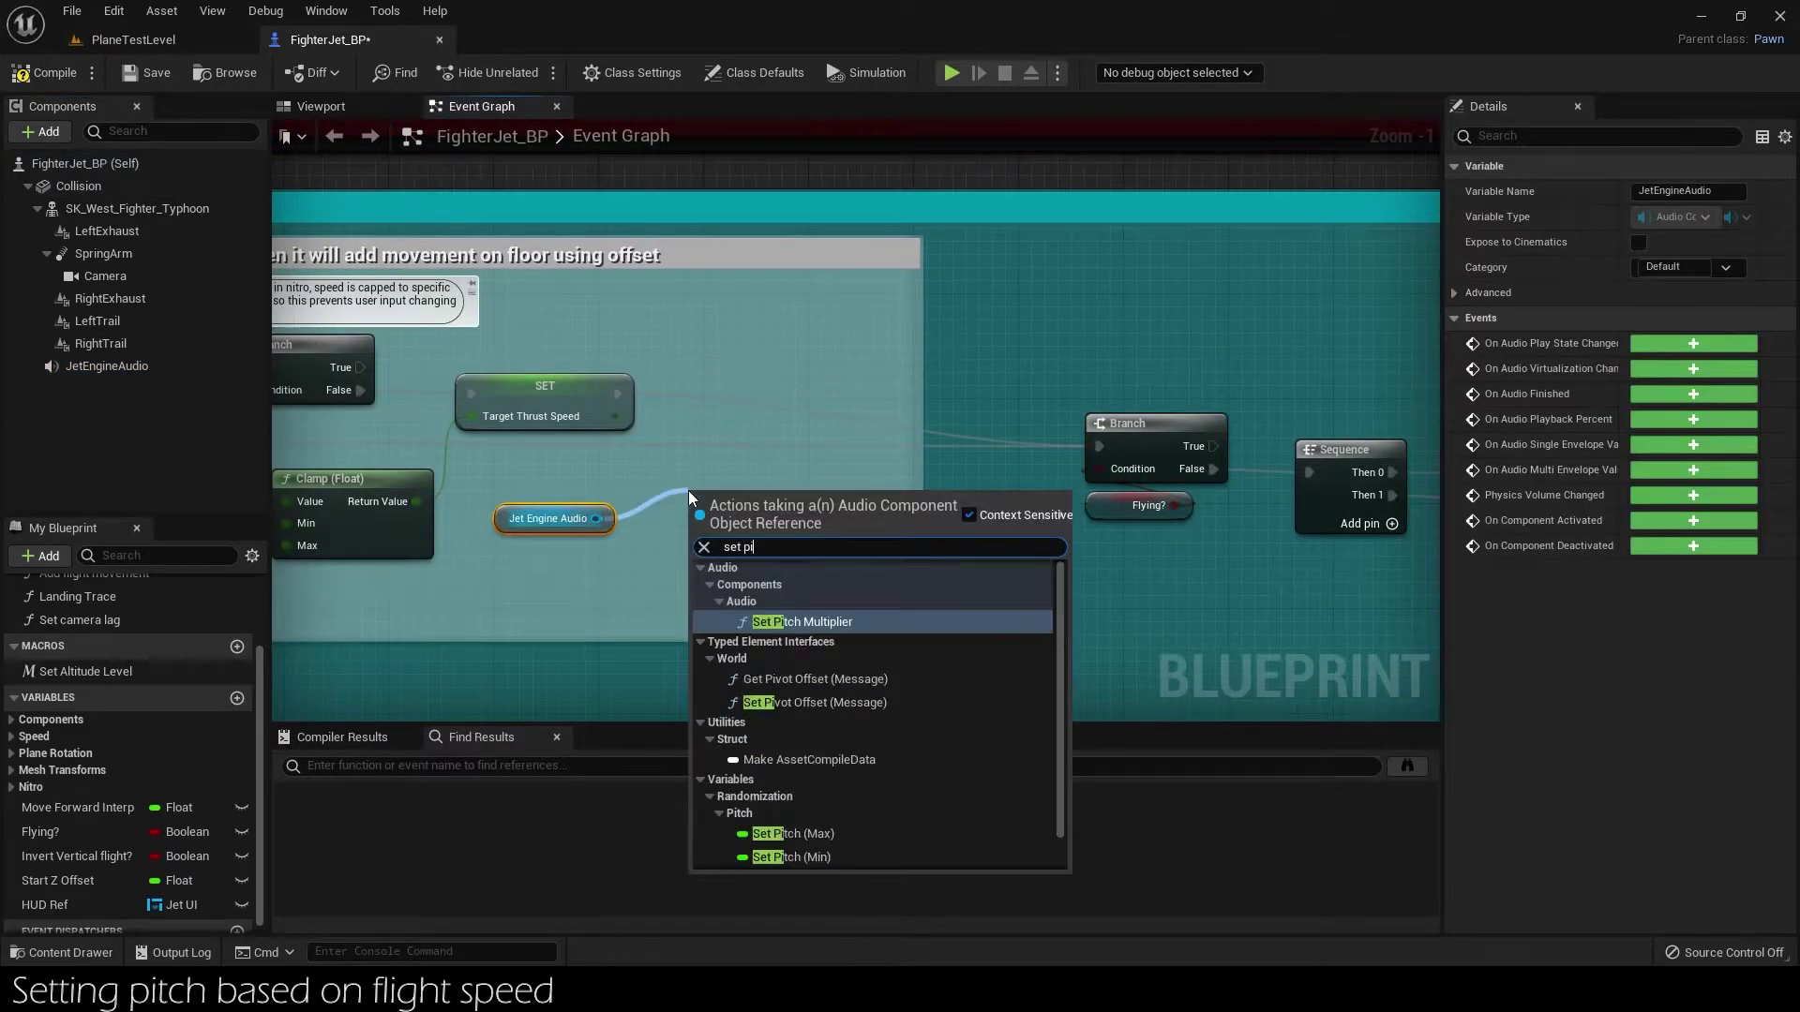
key("Return")
mouse_move(617, 393)
left_mouse_down()
mouse_move(705, 544)
mouse_move(741, 392)
left_mouse_up()
left_click_drag(868, 395, 1107, 453)
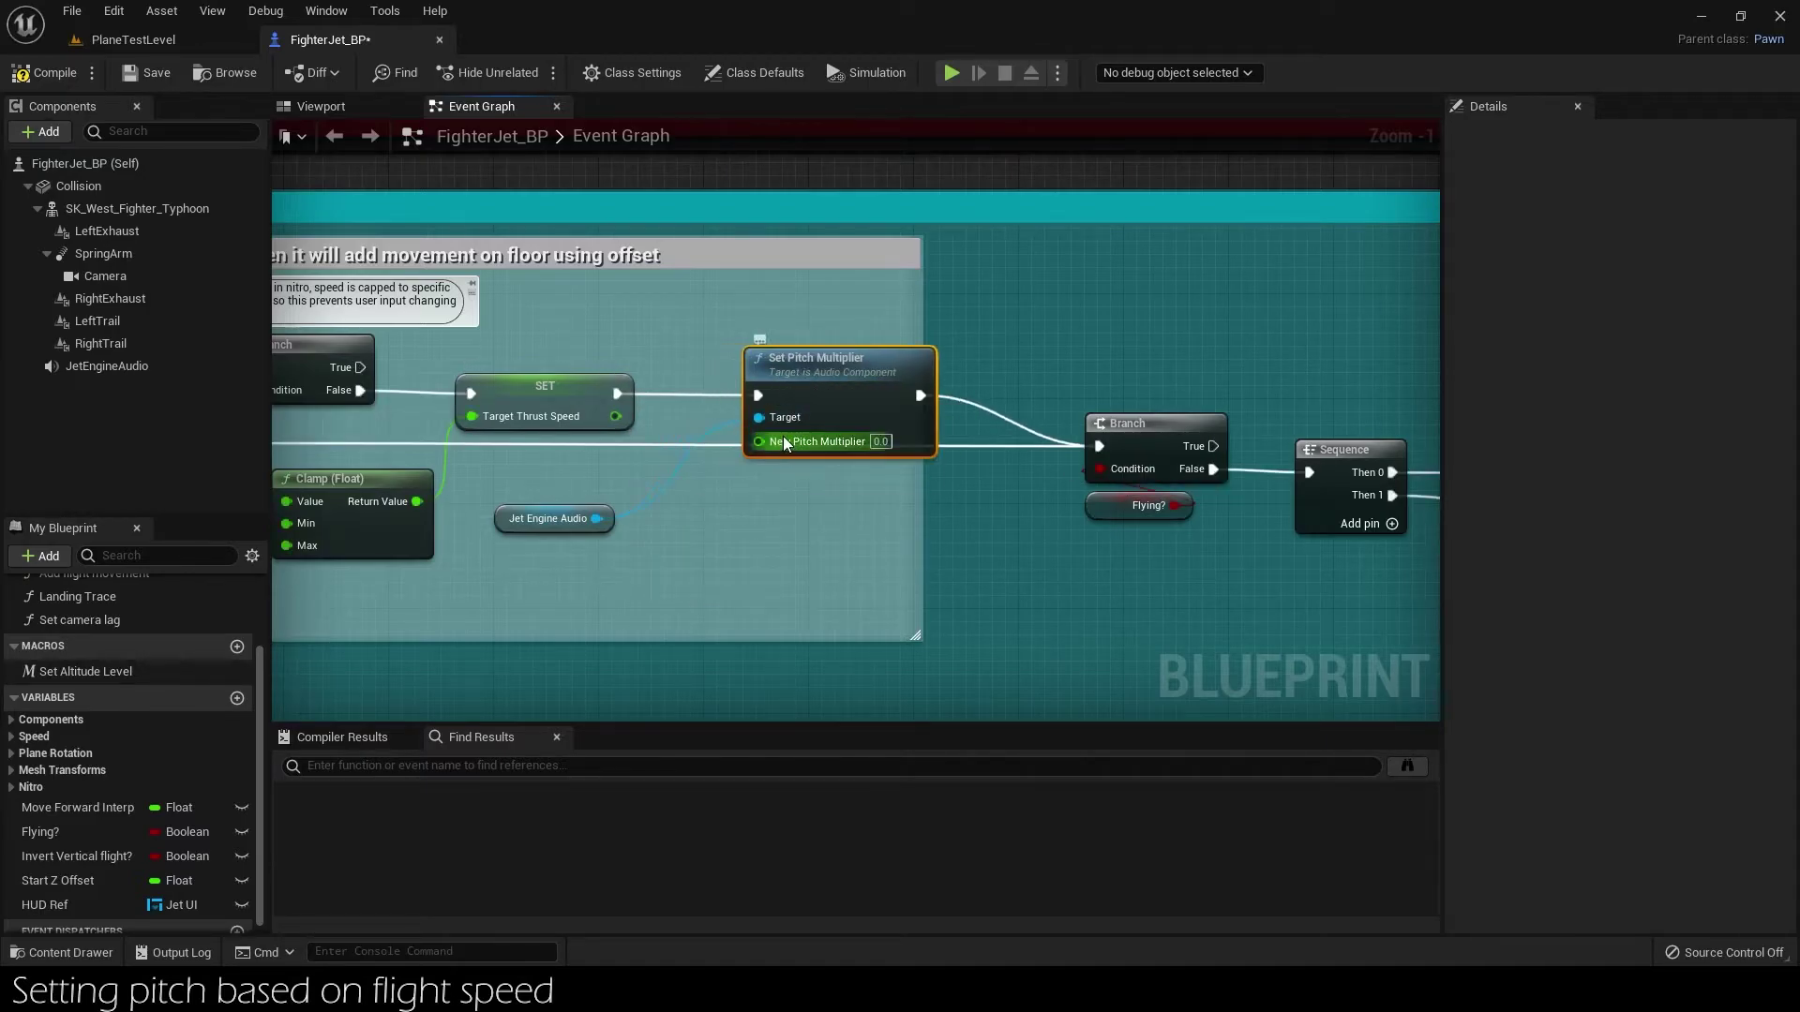
Copy the volume FInterp To interpolation nodes into the pitch section.
scroll(783, 436, "down", 2)
left_click(596, 501)
scroll(1028, 482, "down", 4)
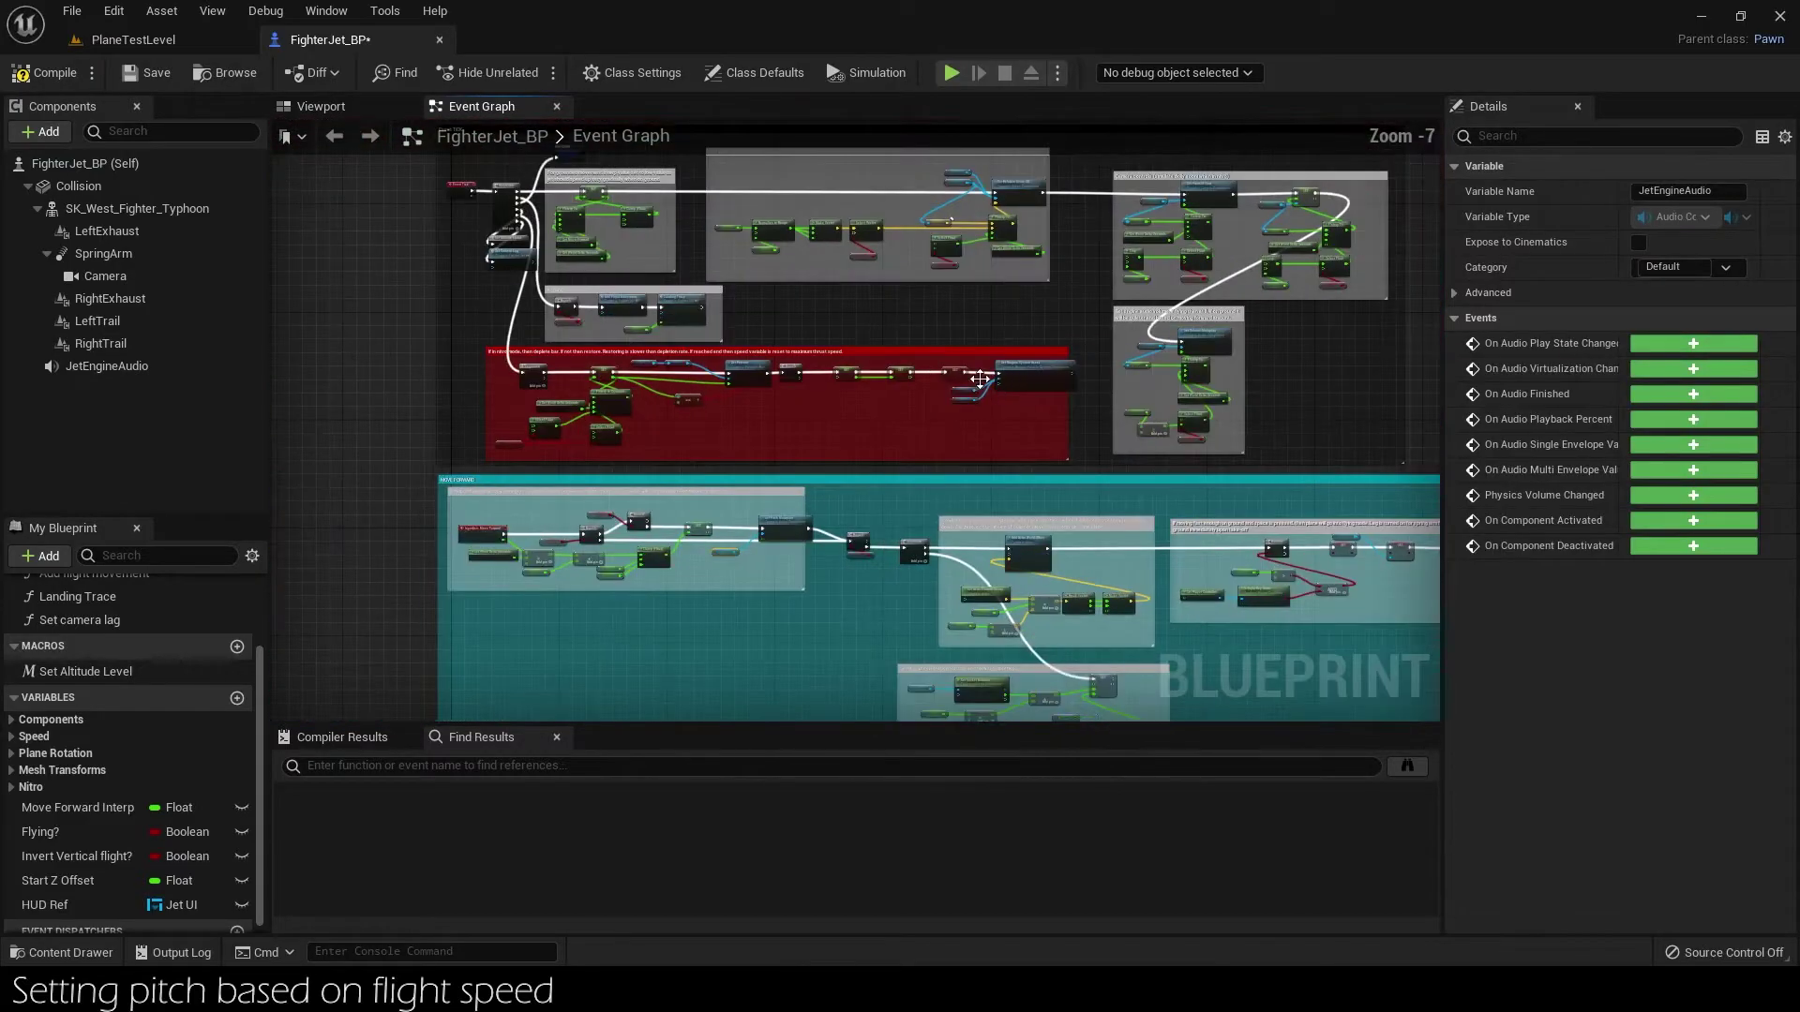
scroll(1028, 482, "up", 4)
left_click_drag(818, 367, 1017, 478)
right_click_drag(810, 519, 1407, 83)
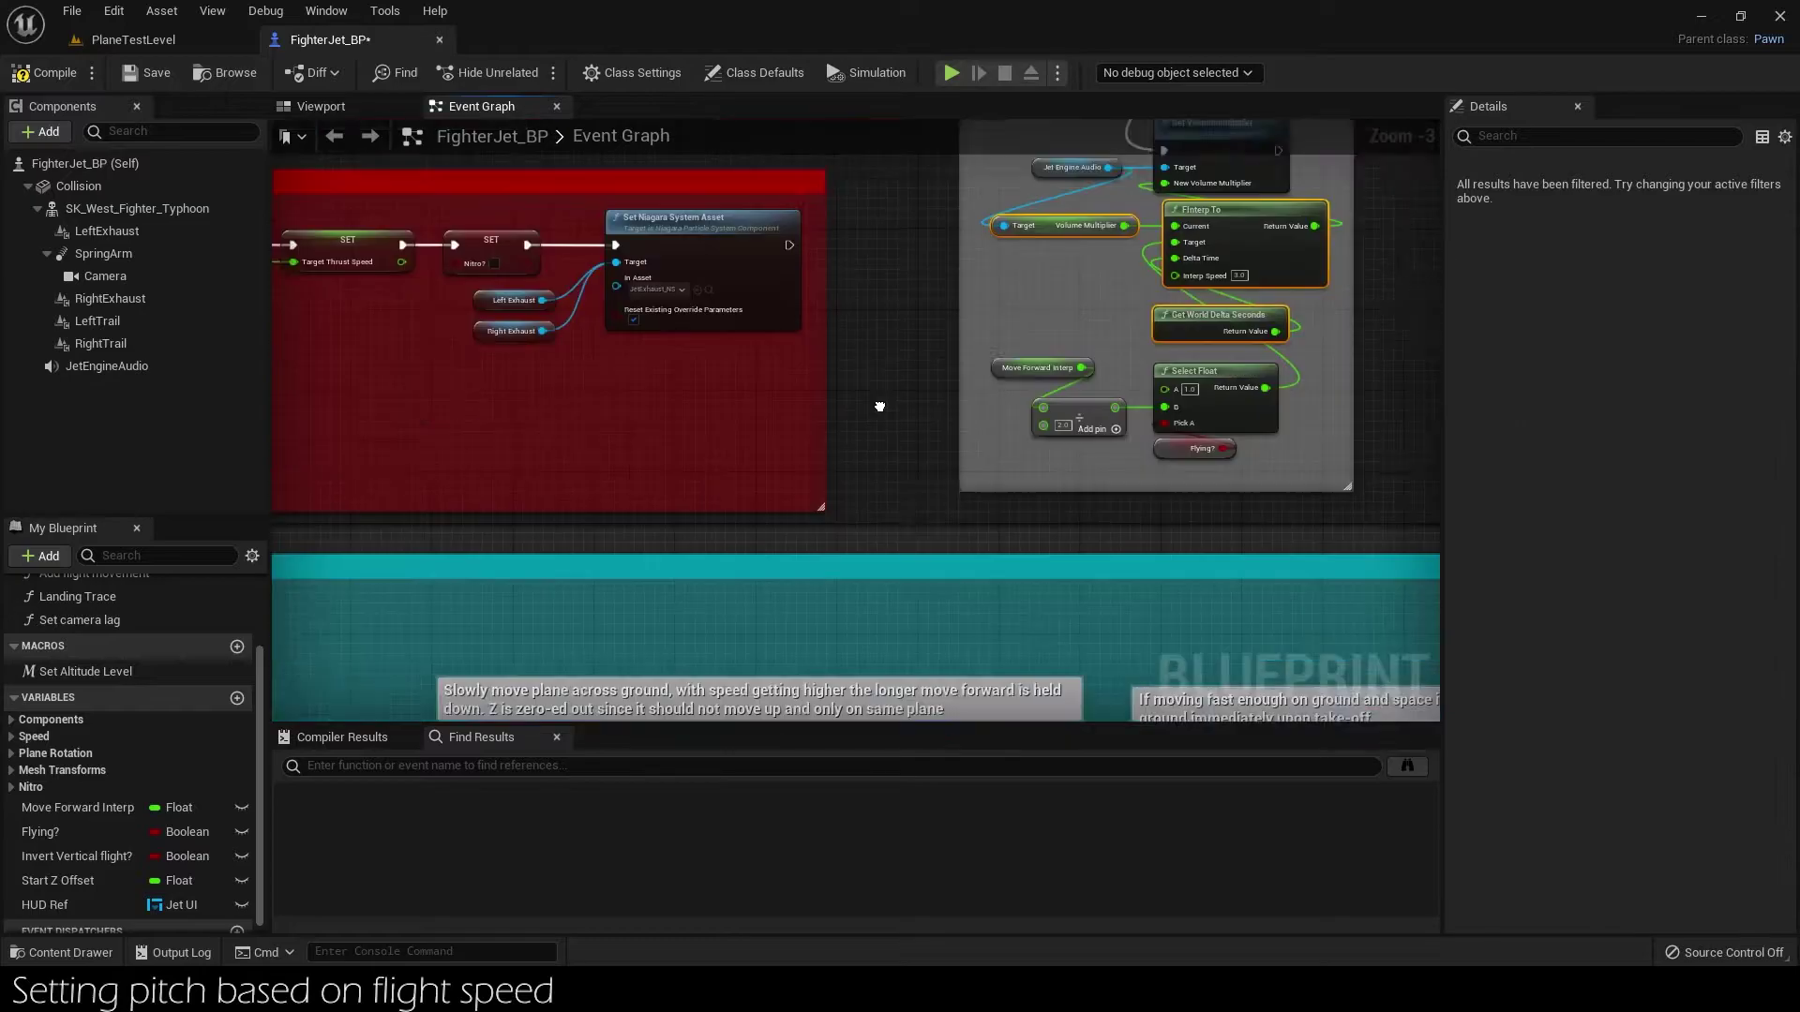
right_click_drag(810, 519, 1387, 422)
scroll(847, 474, "up", 1)
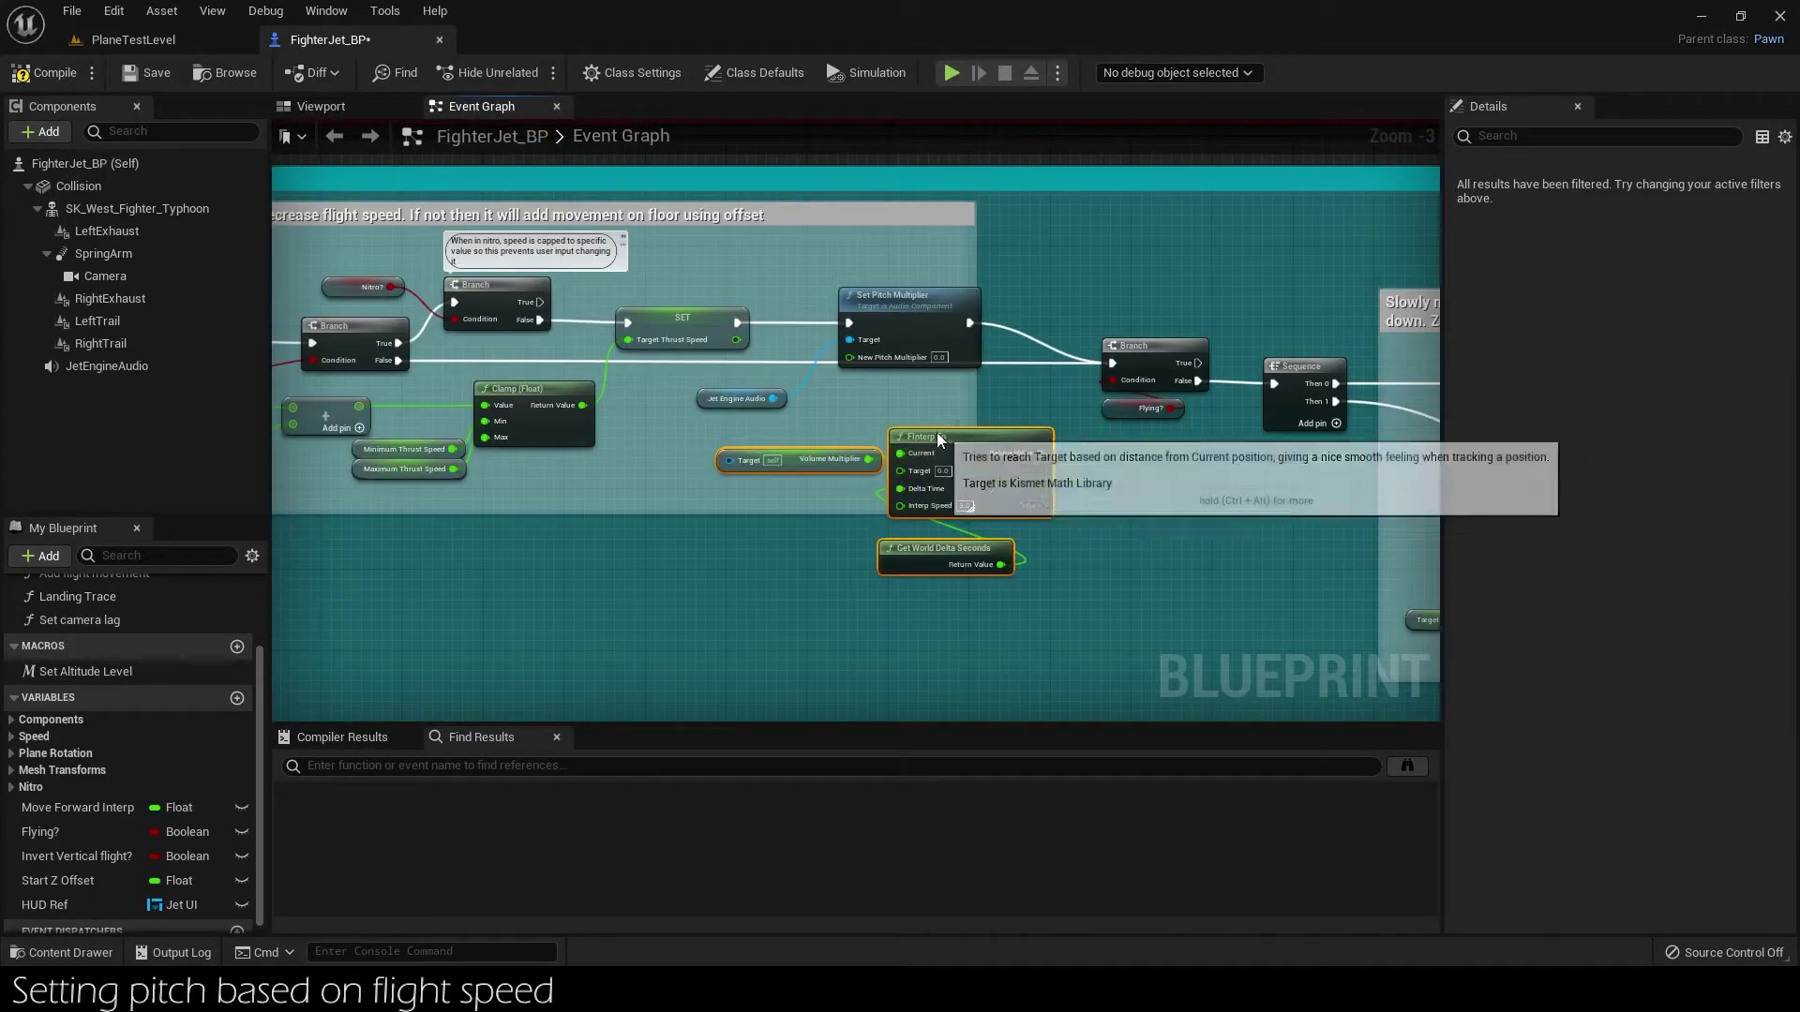
left_click(770, 478)
Feed FInterp To a Pitch Multiplier getter and delta seconds, then widen the comment box.
left_click_drag(760, 394, 711, 454)
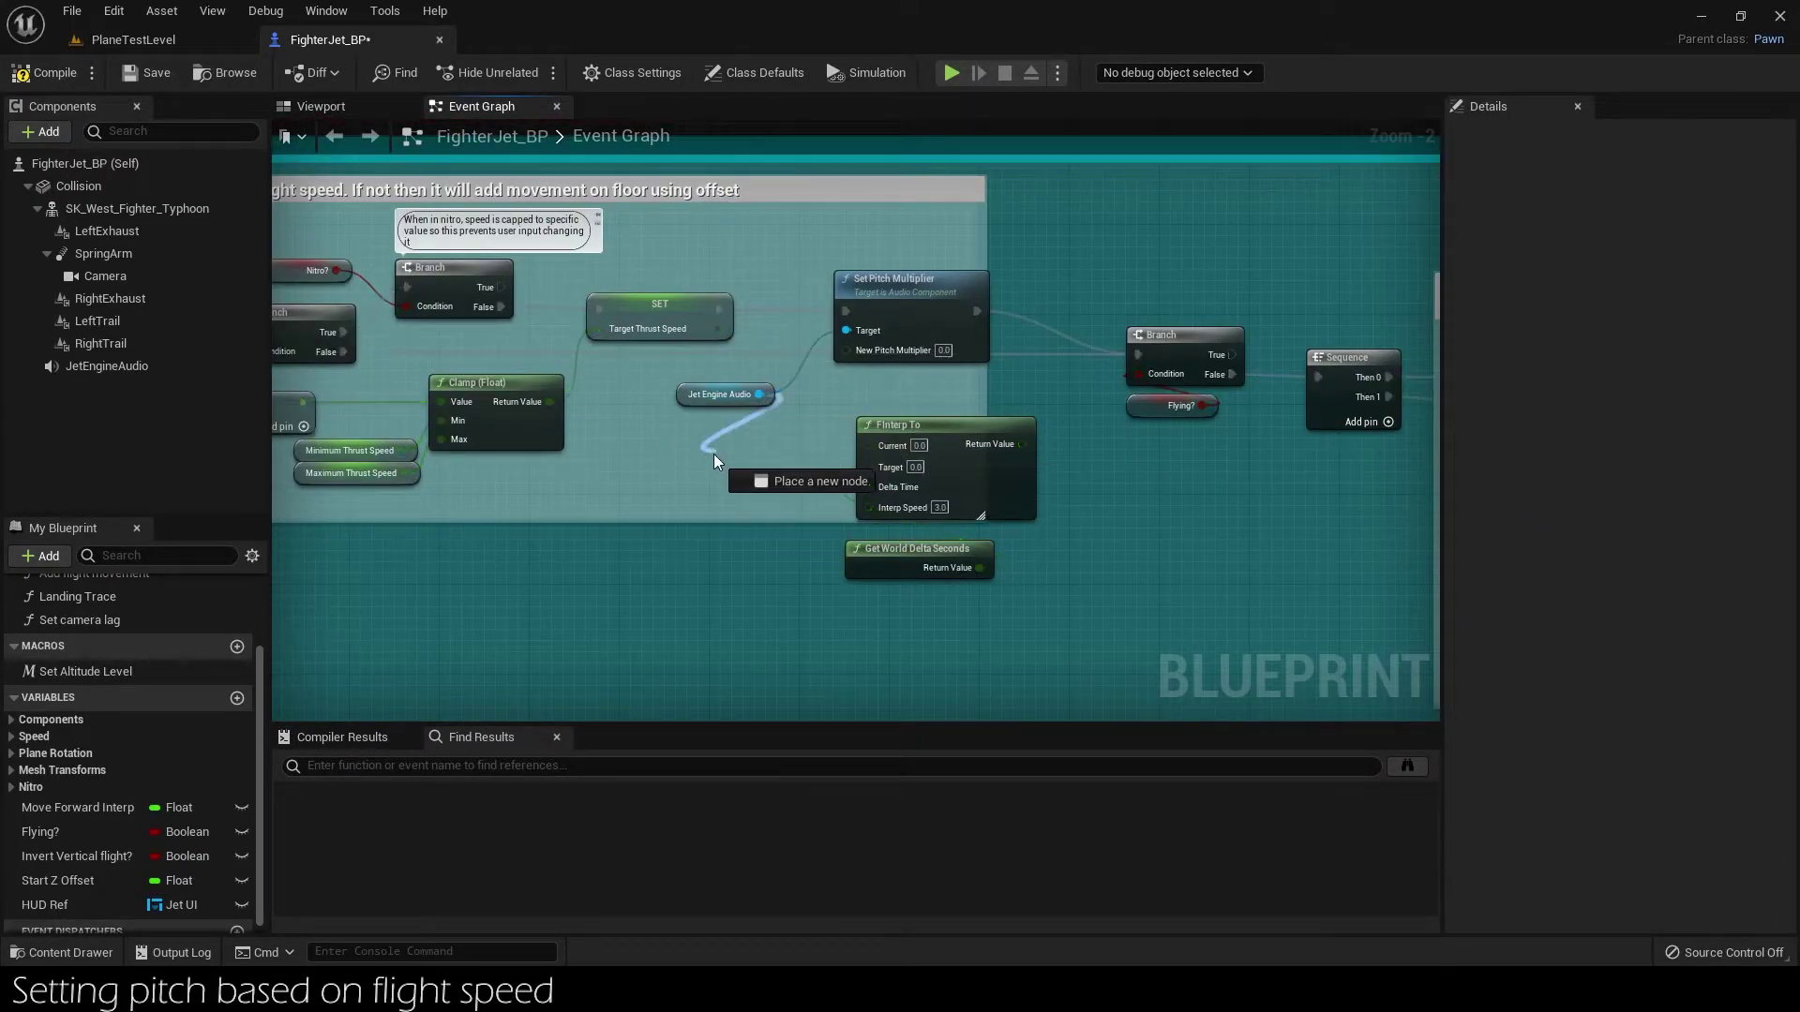
type("pitch m")
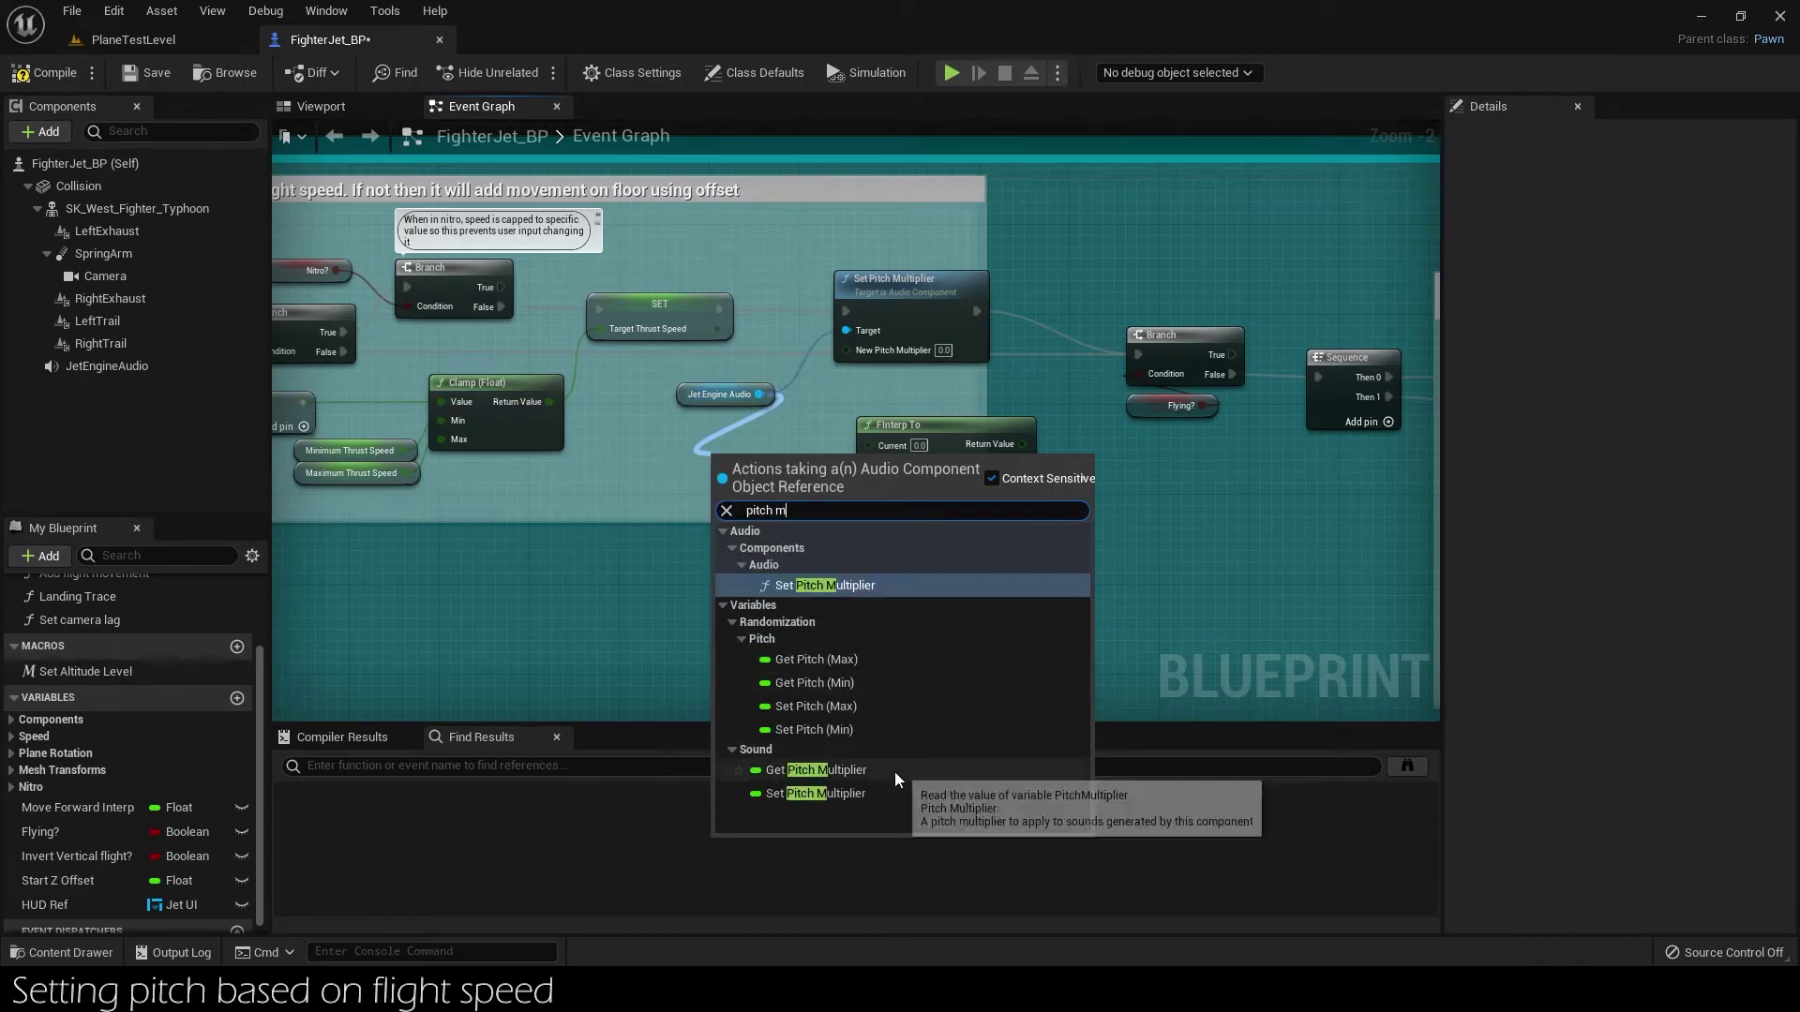
left_click(894, 772)
left_click_drag(771, 443, 715, 420)
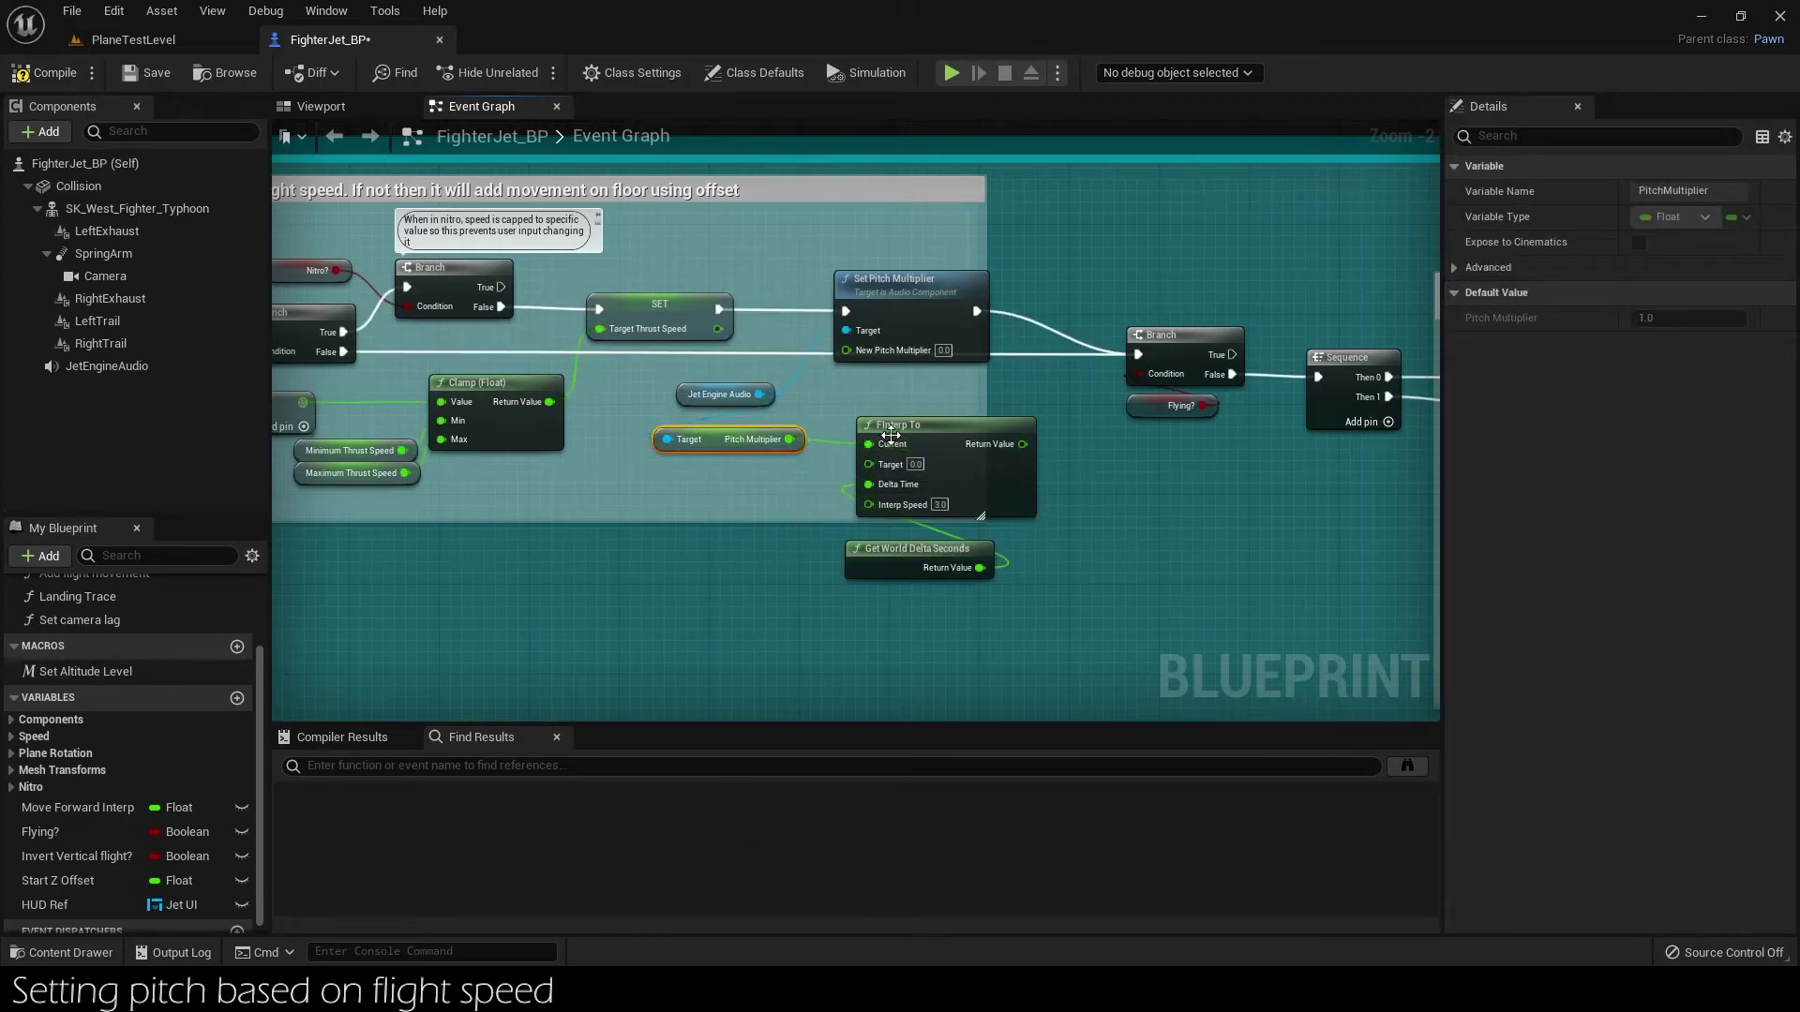
left_click_drag(892, 444, 870, 433)
left_click(807, 435)
left_click_drag(883, 421, 886, 396)
left_click_drag(887, 552, 865, 495)
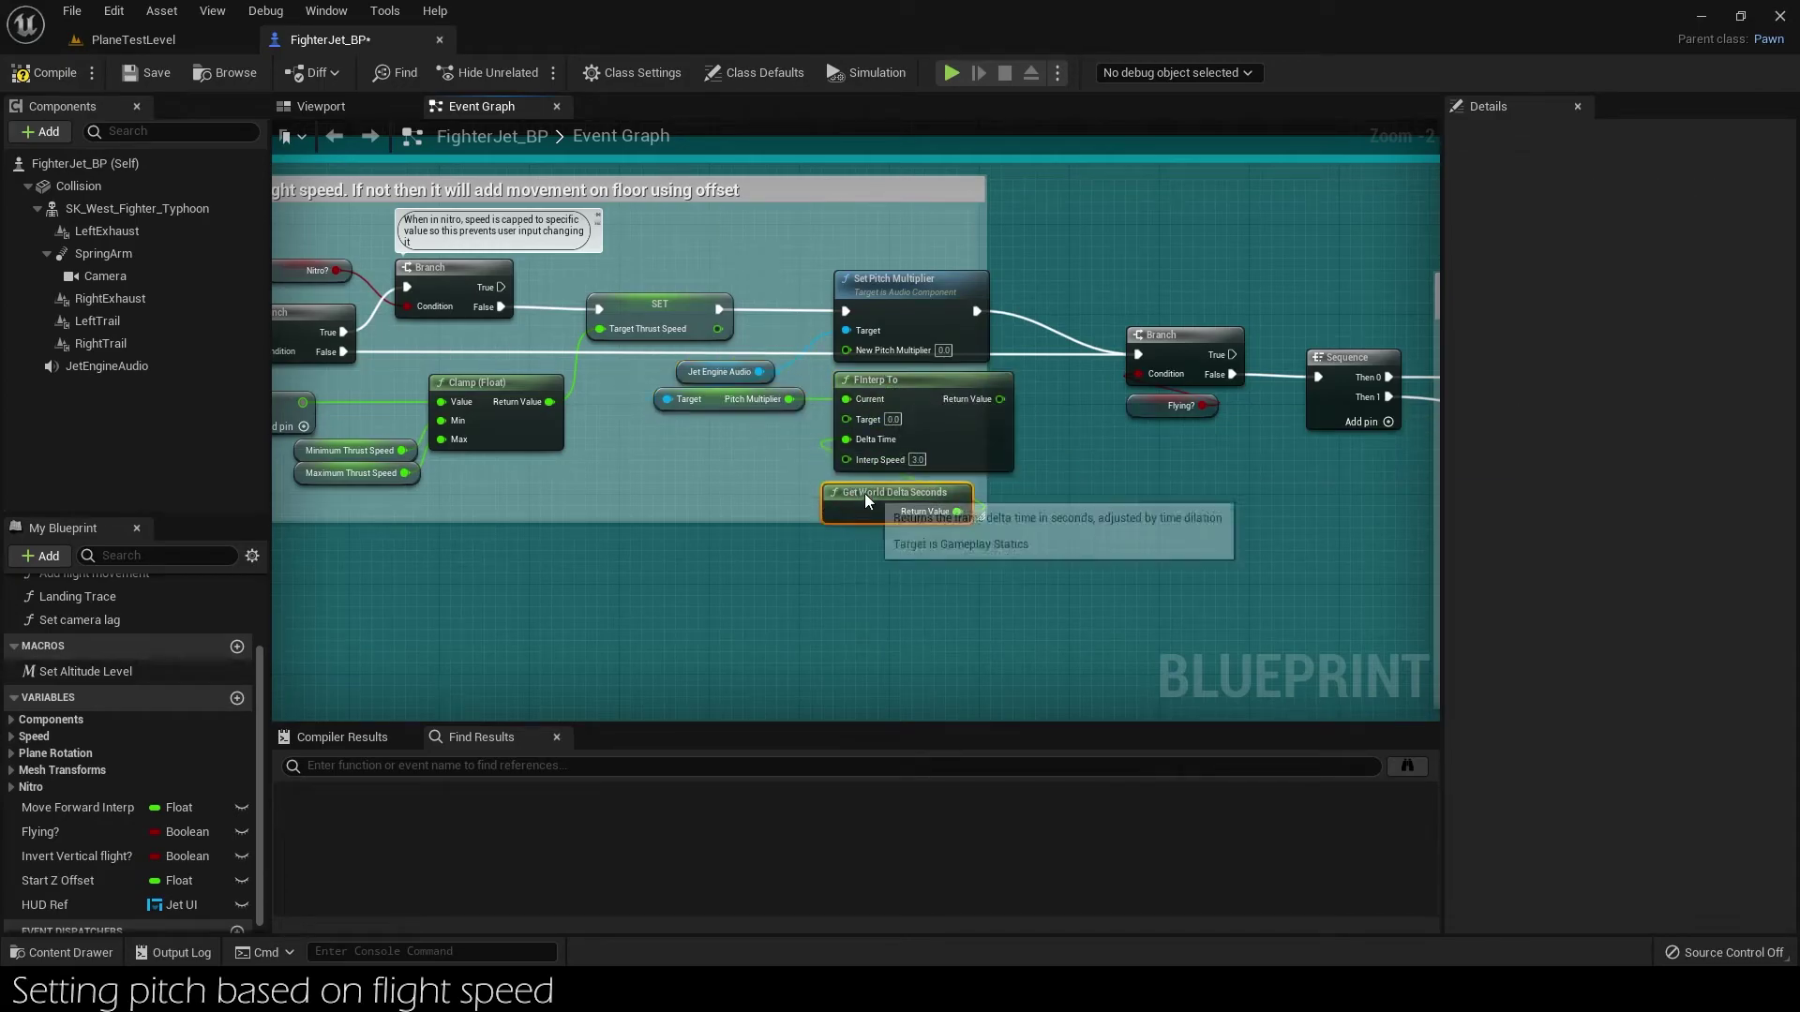
mouse_move(983, 495)
left_mouse_down()
mouse_move(1073, 492)
mouse_move(1027, 544)
left_mouse_up()
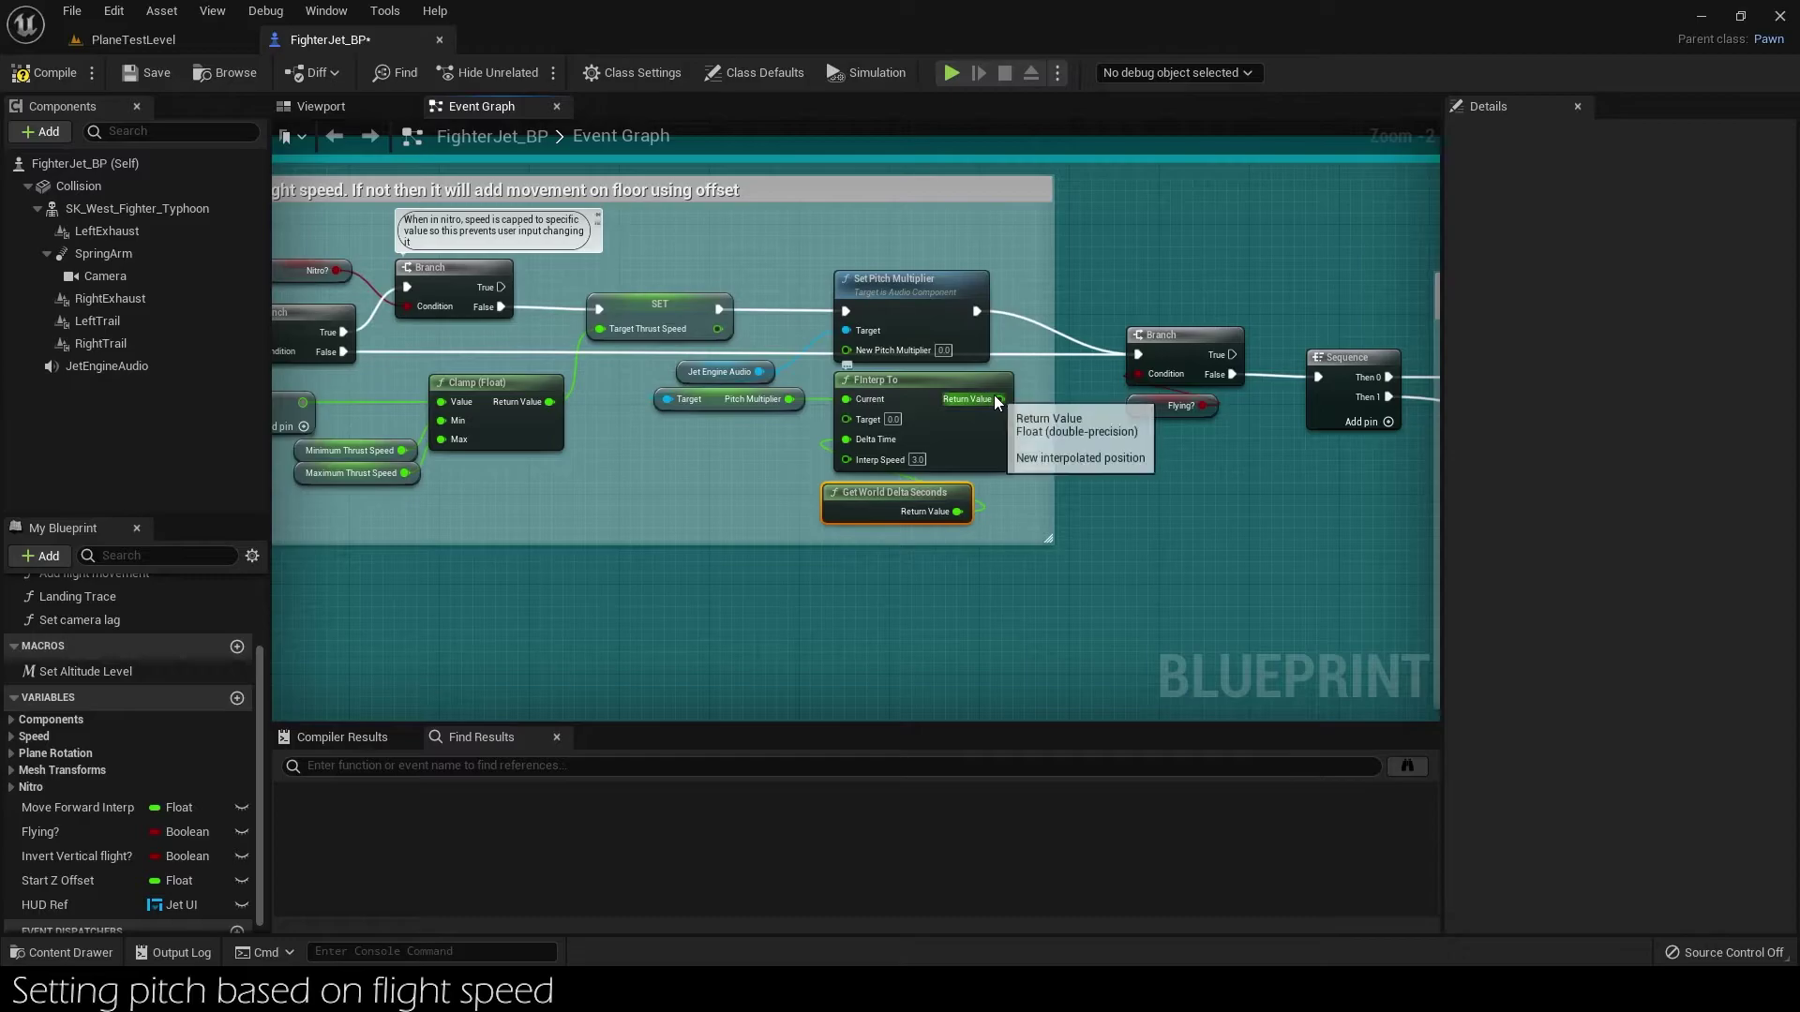
Map Target Thrust Speed through Map Range Clamped with Minimum and Maximum Thrust Speed inputs.
left_click_drag(846, 420, 693, 464)
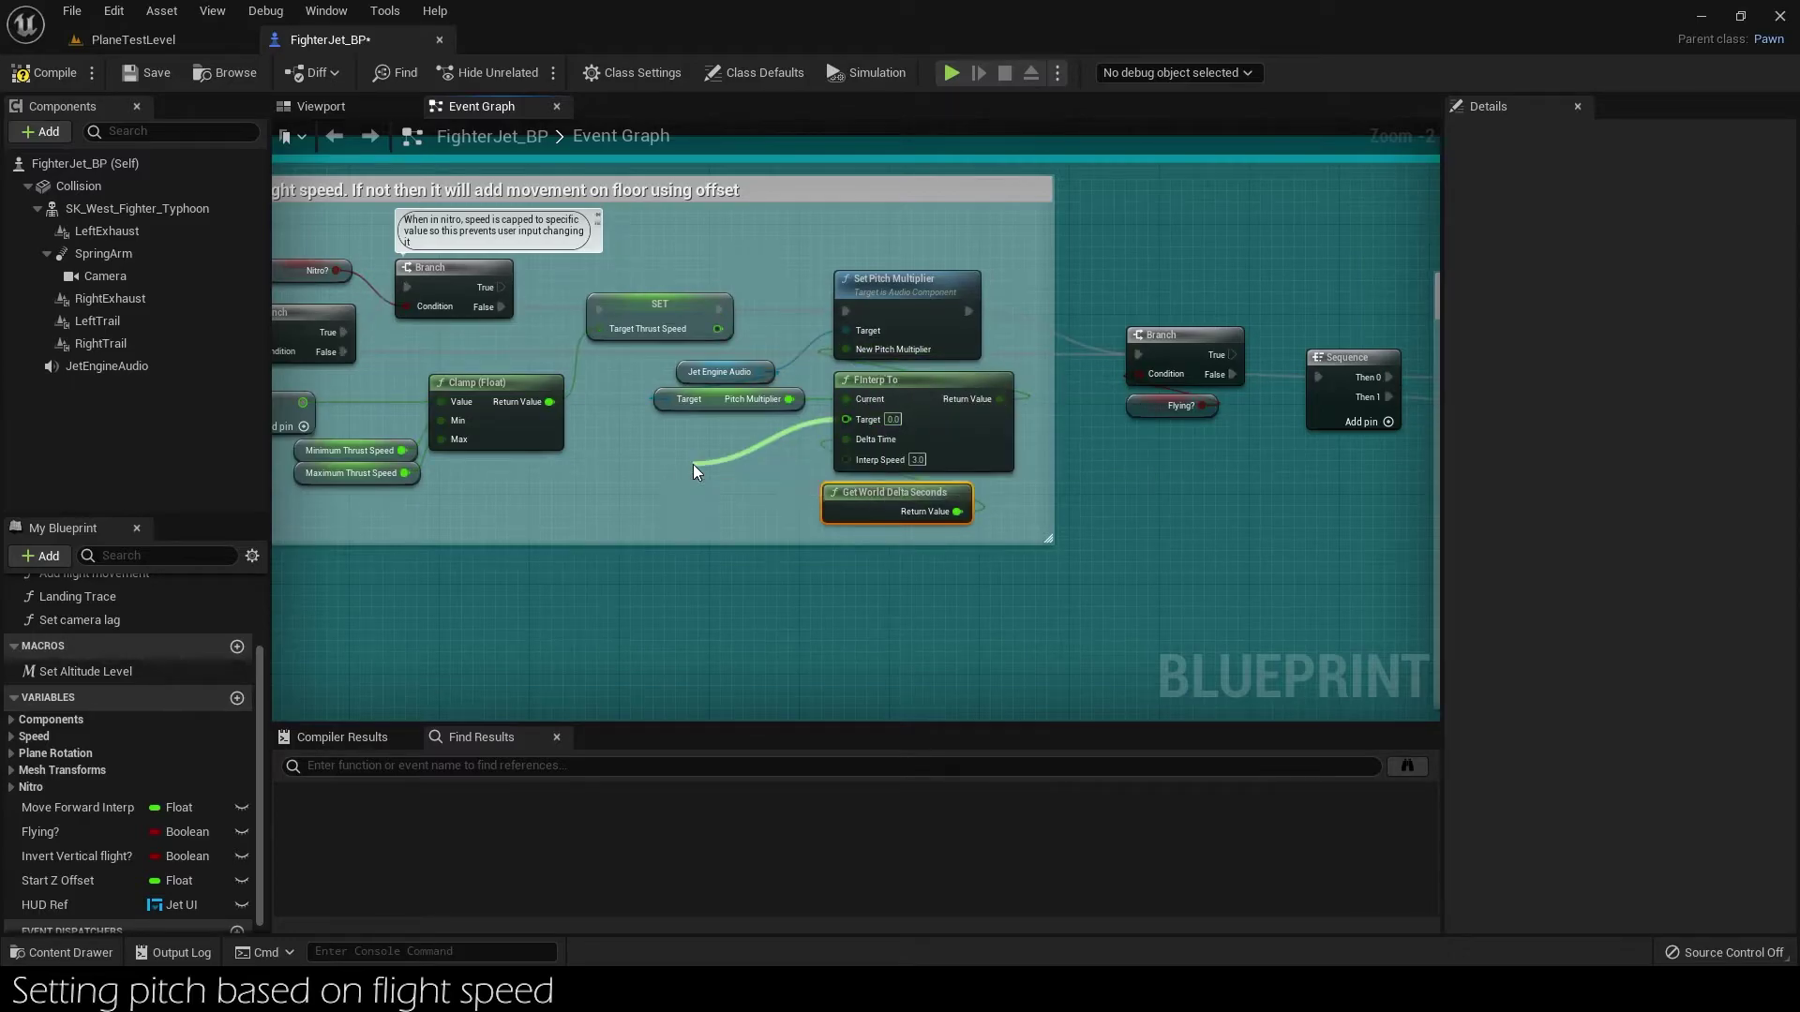
right_click_drag(650, 400, 757, 437)
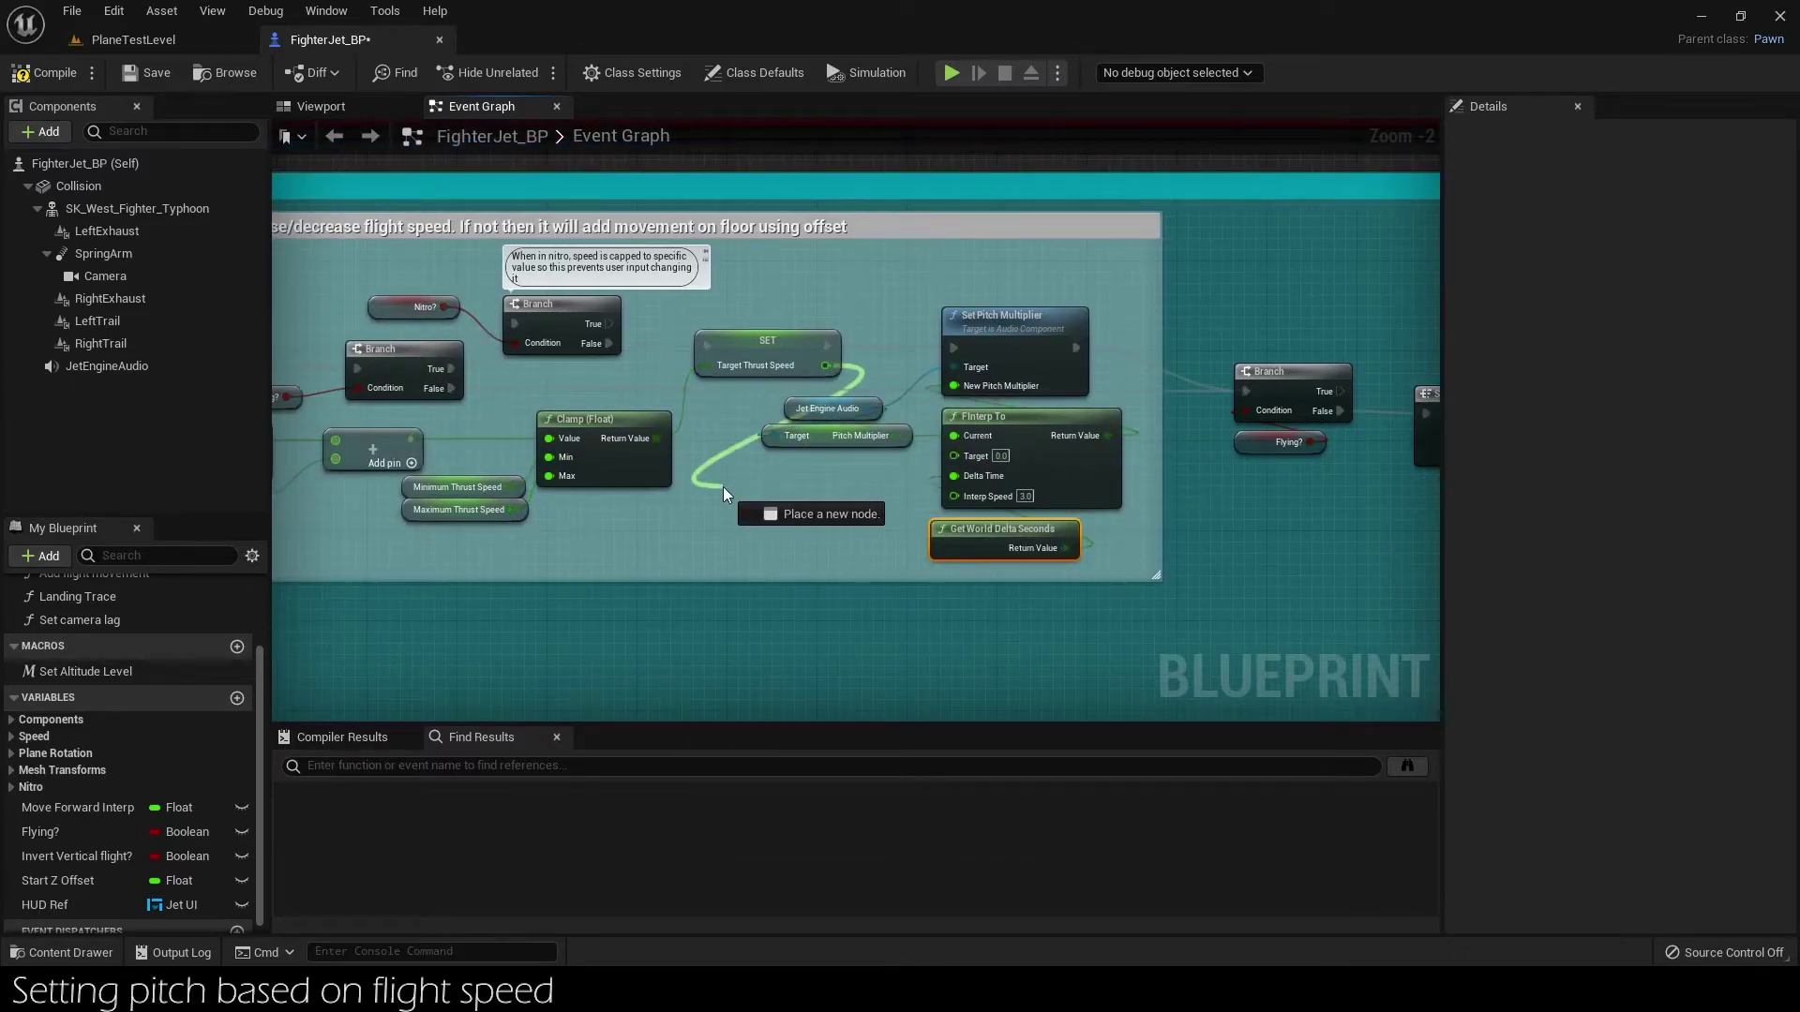
left_click_drag(826, 366, 645, 572)
type("map range")
key("Return")
scroll(723, 487, "up", 2)
type("min thrust")
key("Return")
type("max")
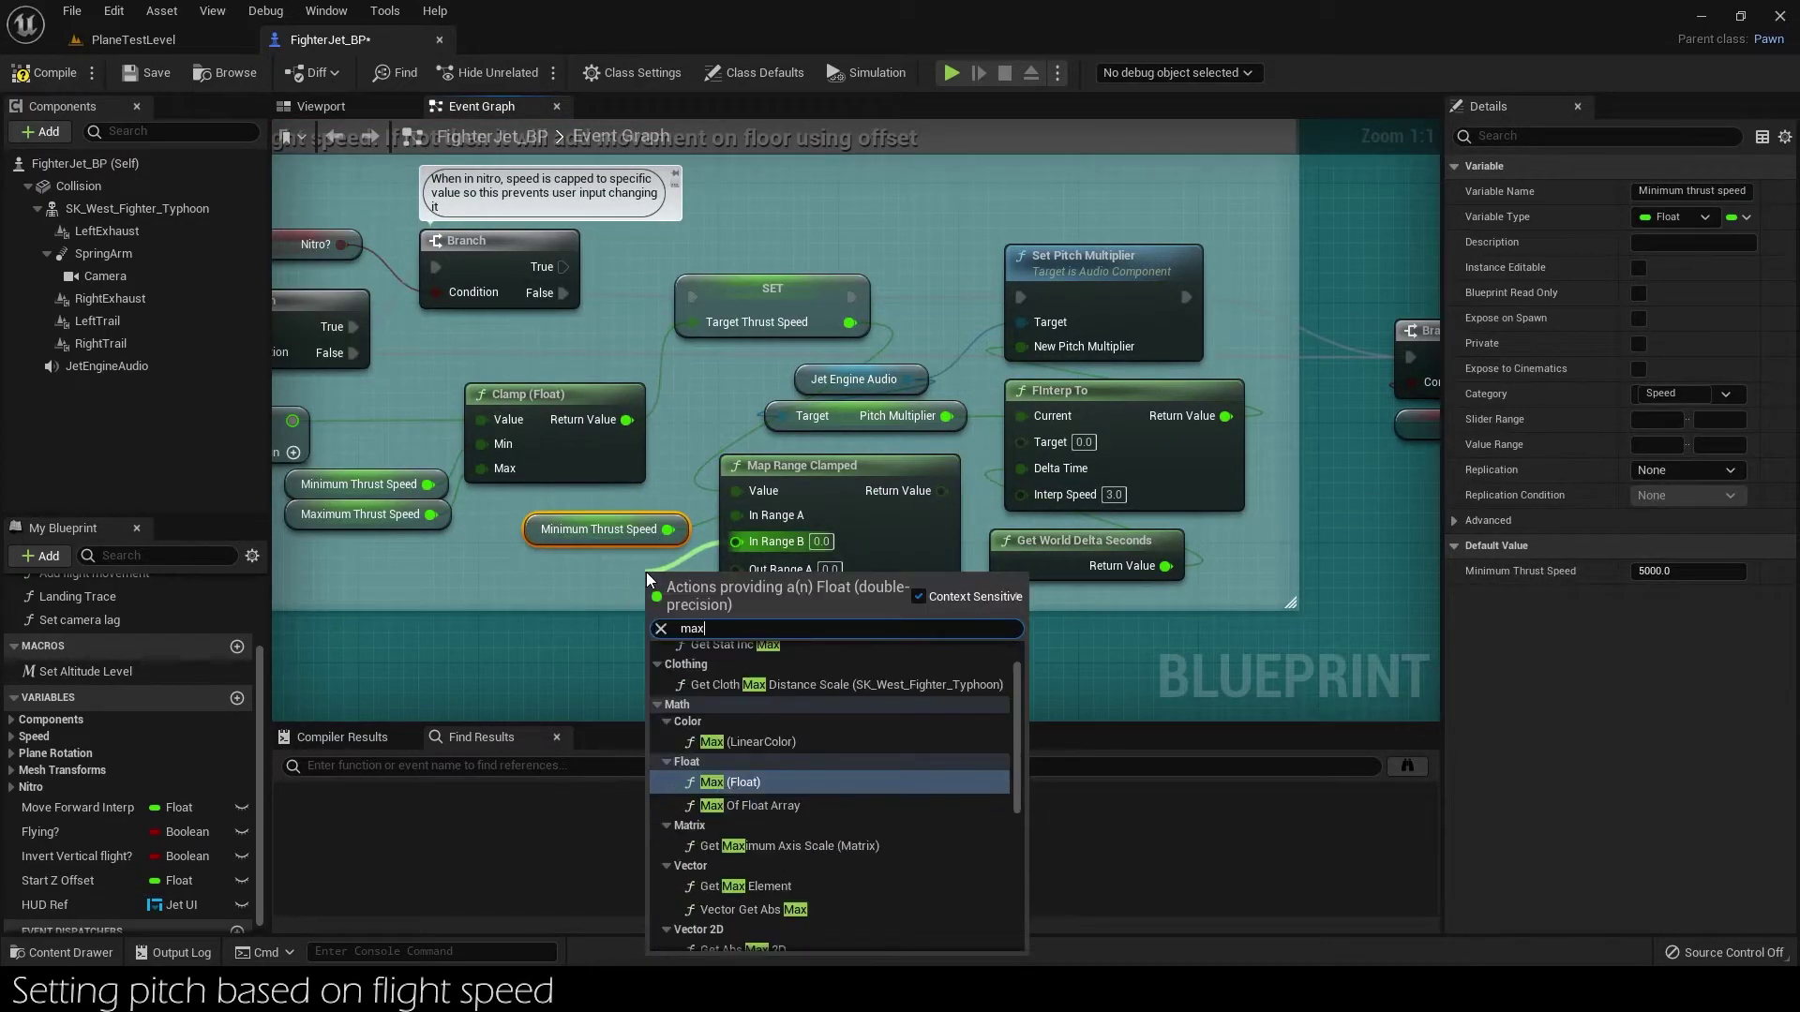
type(" thrust")
key("Return")
left_click_drag(645, 589, 525, 574)
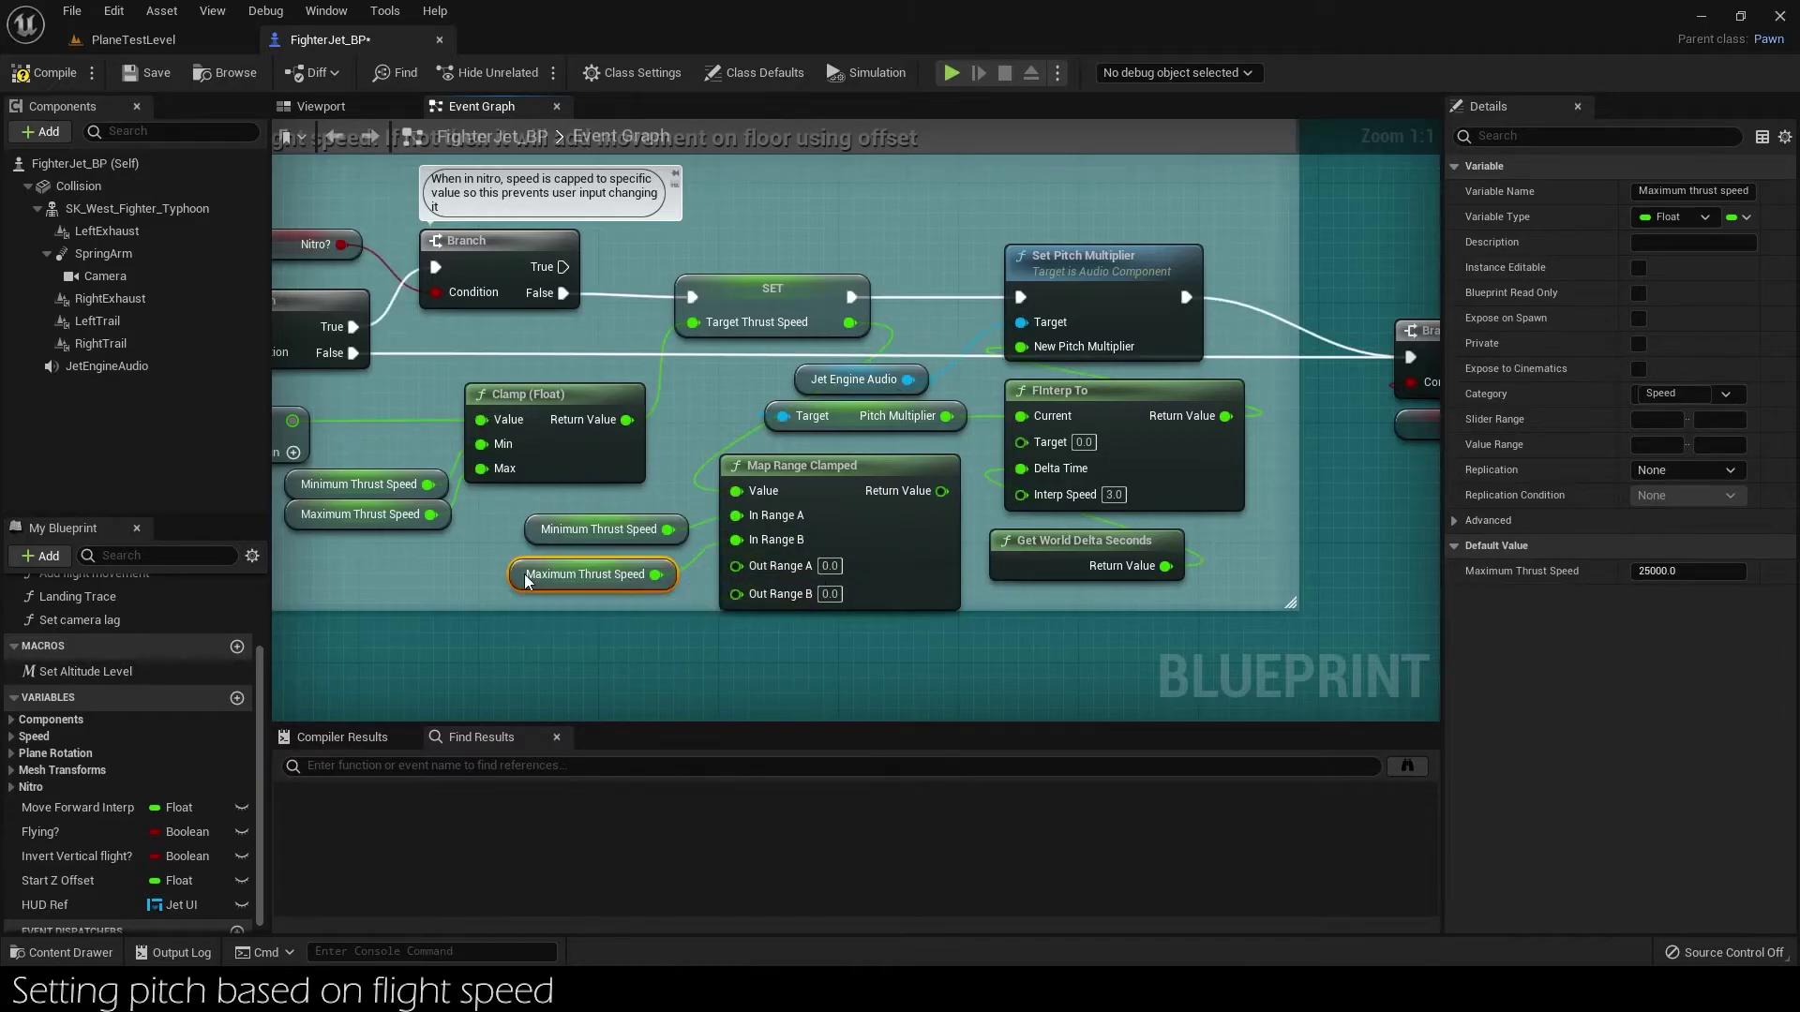
Set Out Range A to 1.0 and feed Out Range B from a Select Float node.
left_click(828, 565)
type("1")
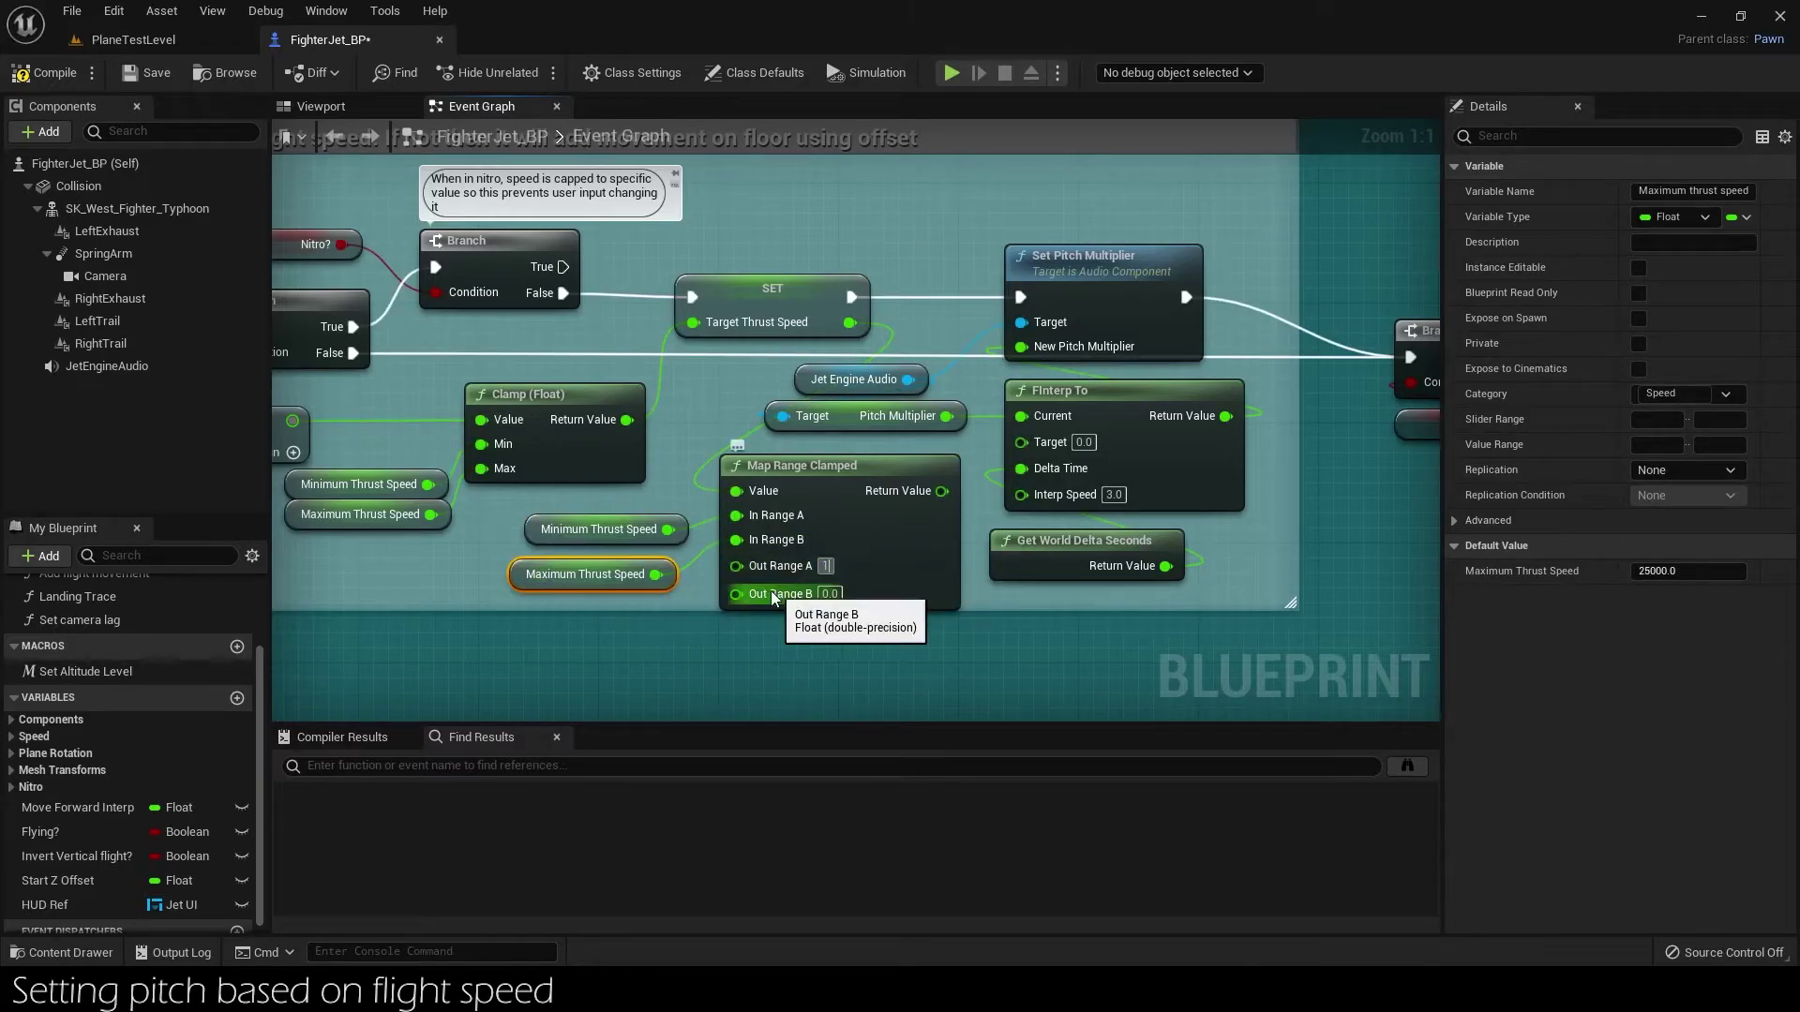
left_click_drag(736, 594, 713, 645)
type("select")
key("Return")
right_click_drag(713, 645, 813, 425)
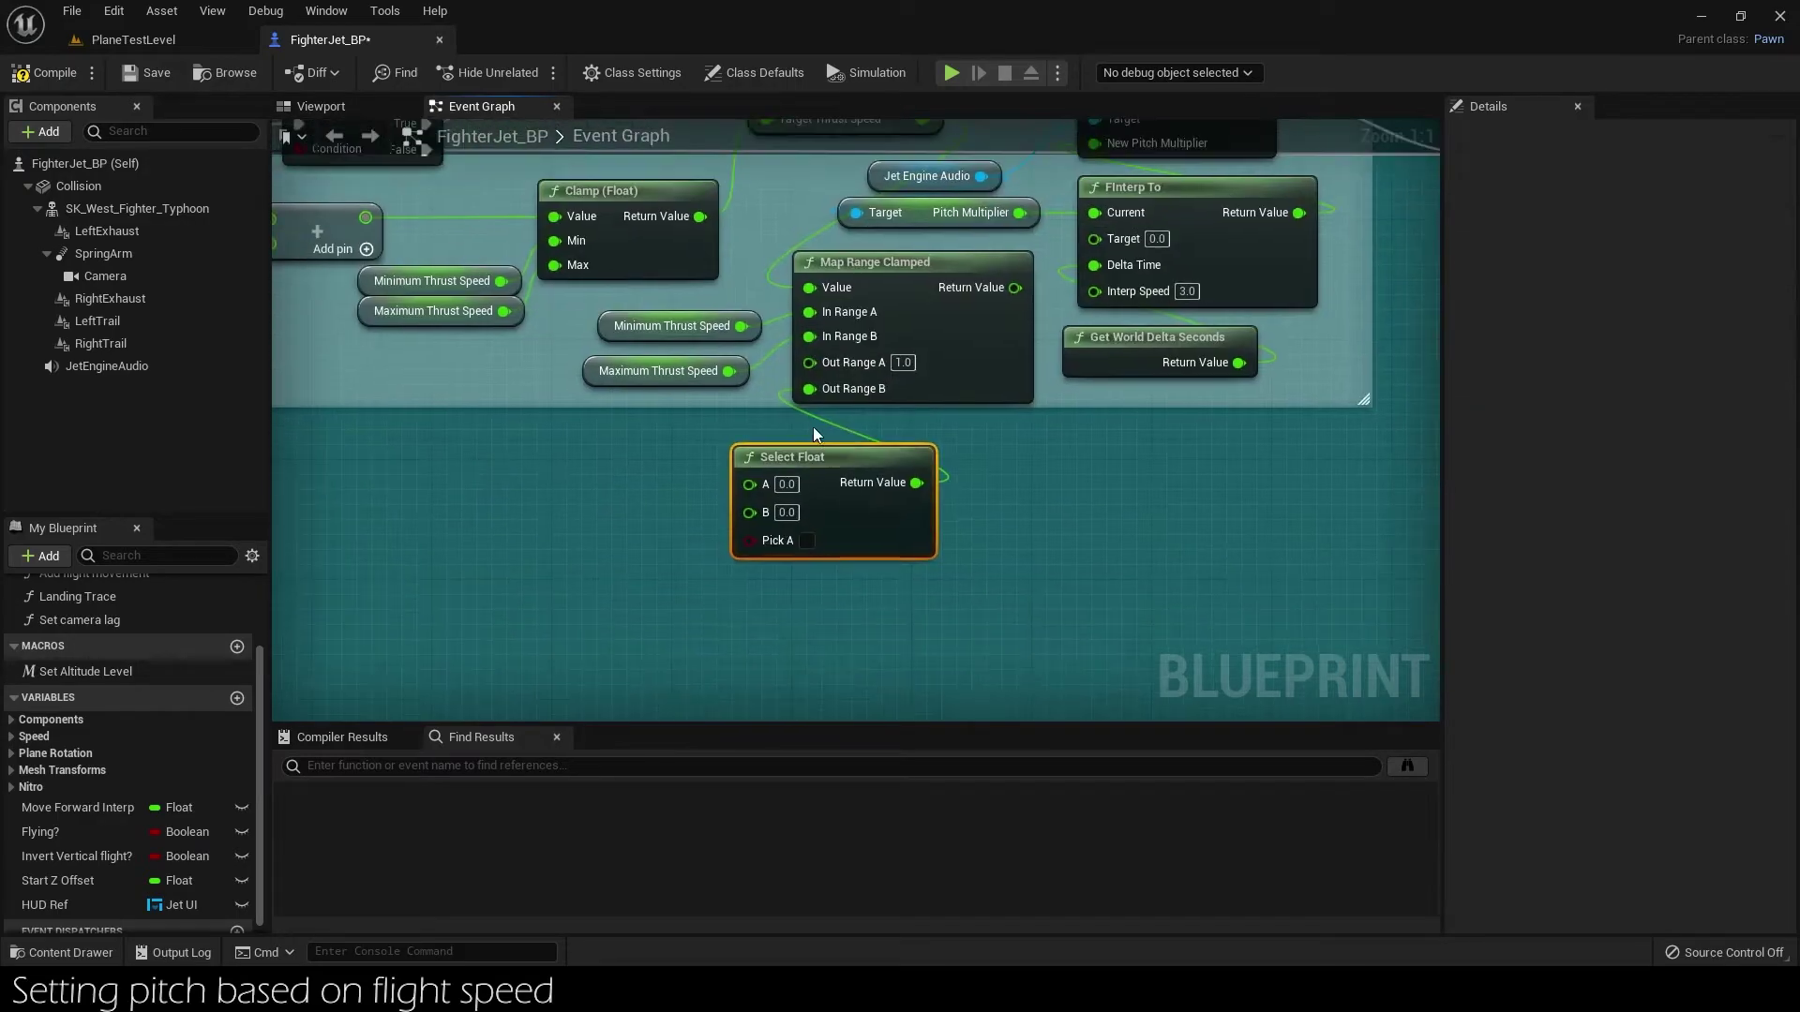
left_click_drag(774, 406, 760, 637)
Make Select Float pick by Nitro?, with A 2.0 and B 1.5.
left_click_drag(764, 544, 641, 522)
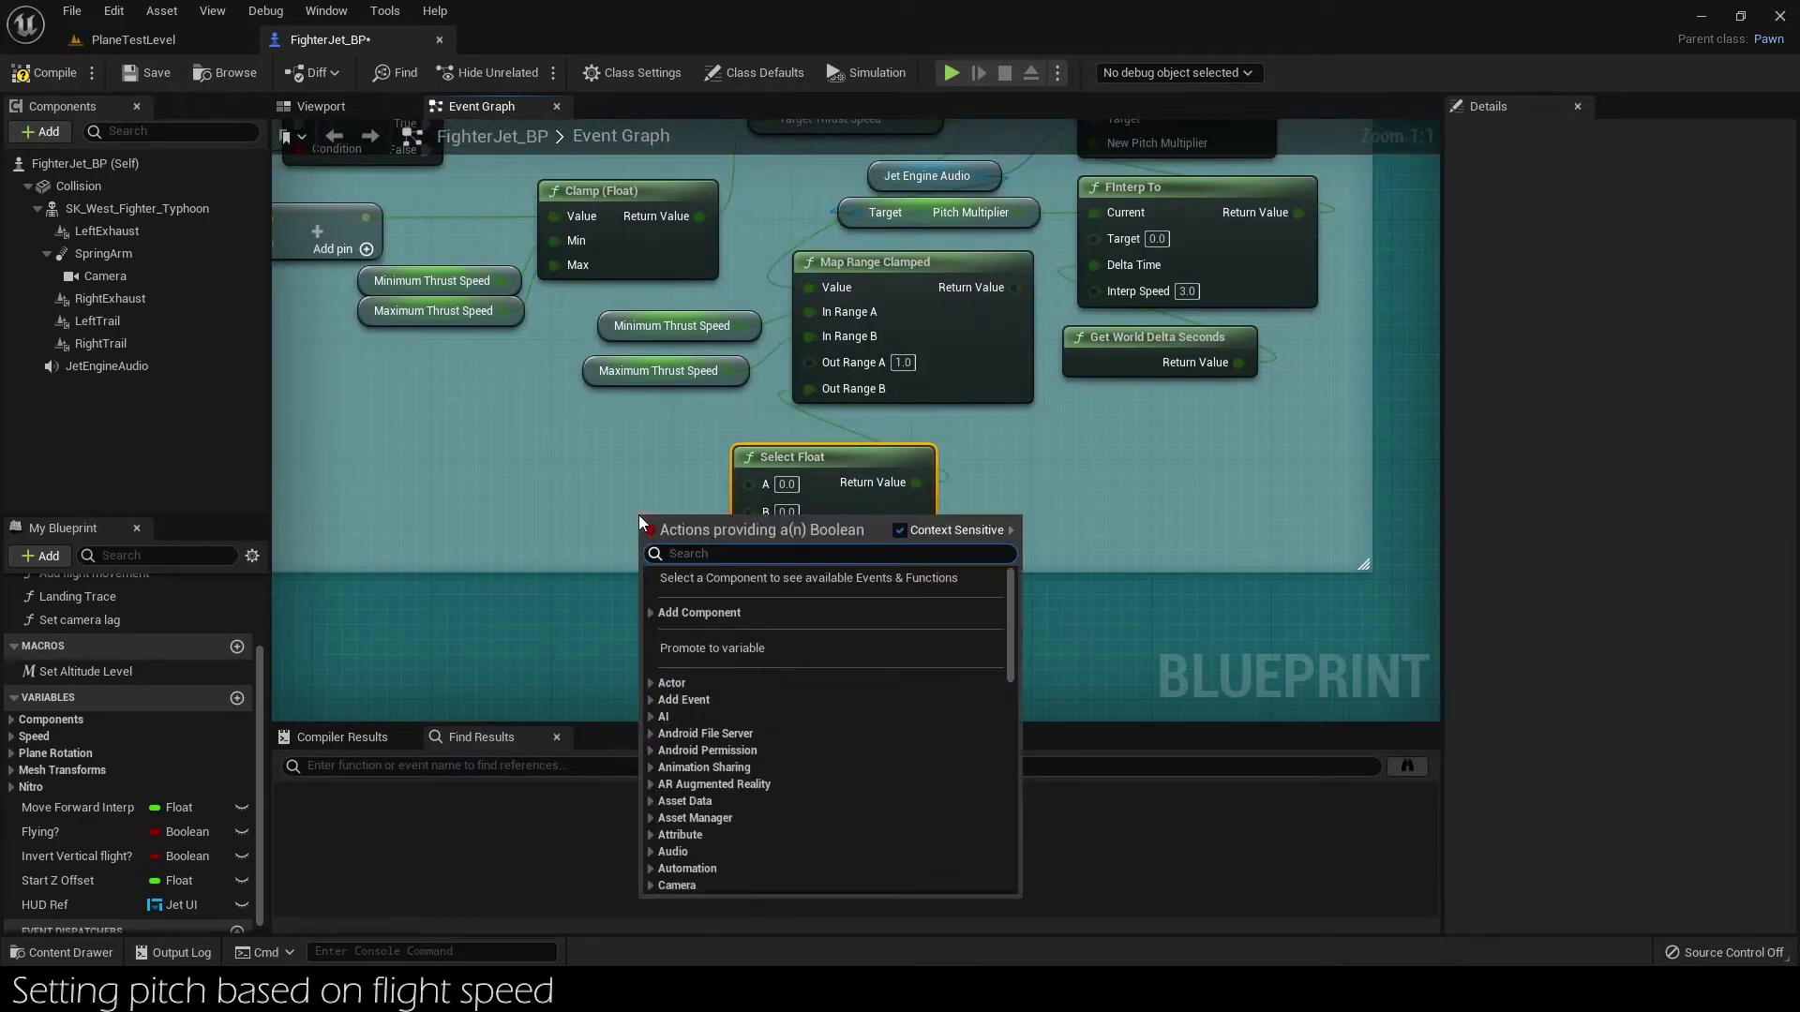
type("nitro")
key("Return")
left_click_drag(792, 456, 836, 424)
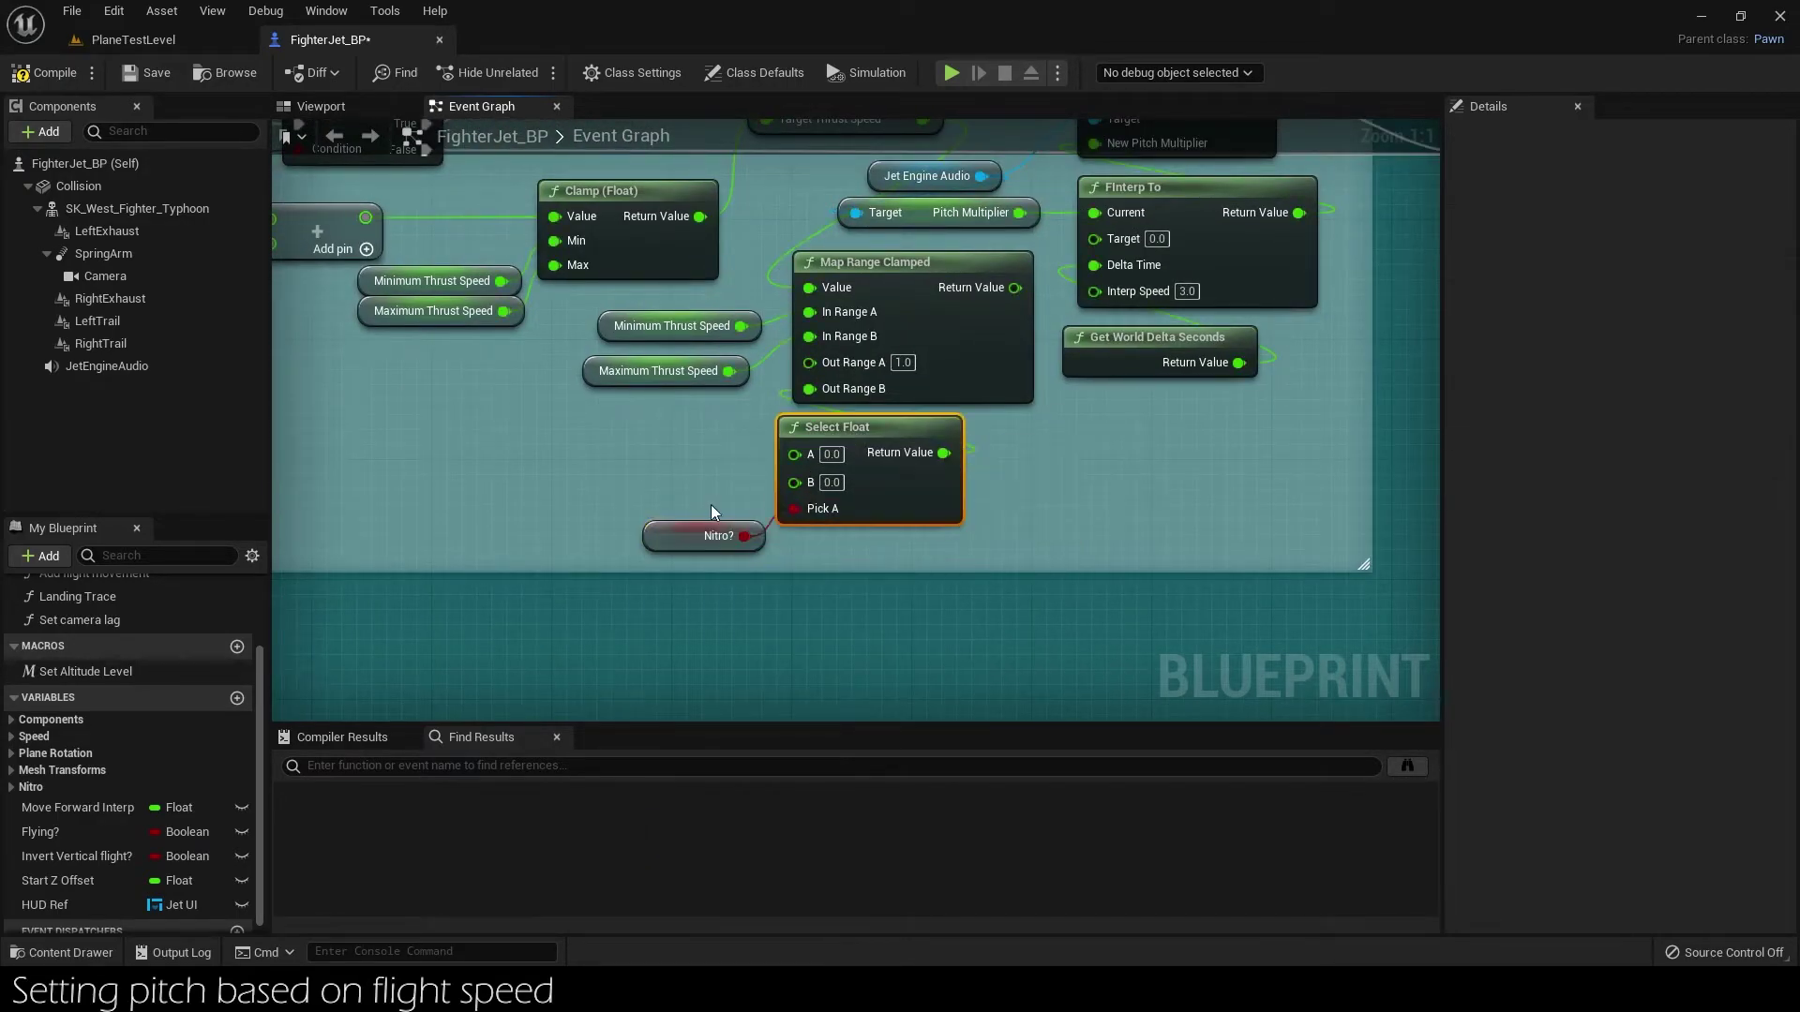
left_click_drag(703, 535, 703, 507)
left_click(840, 480)
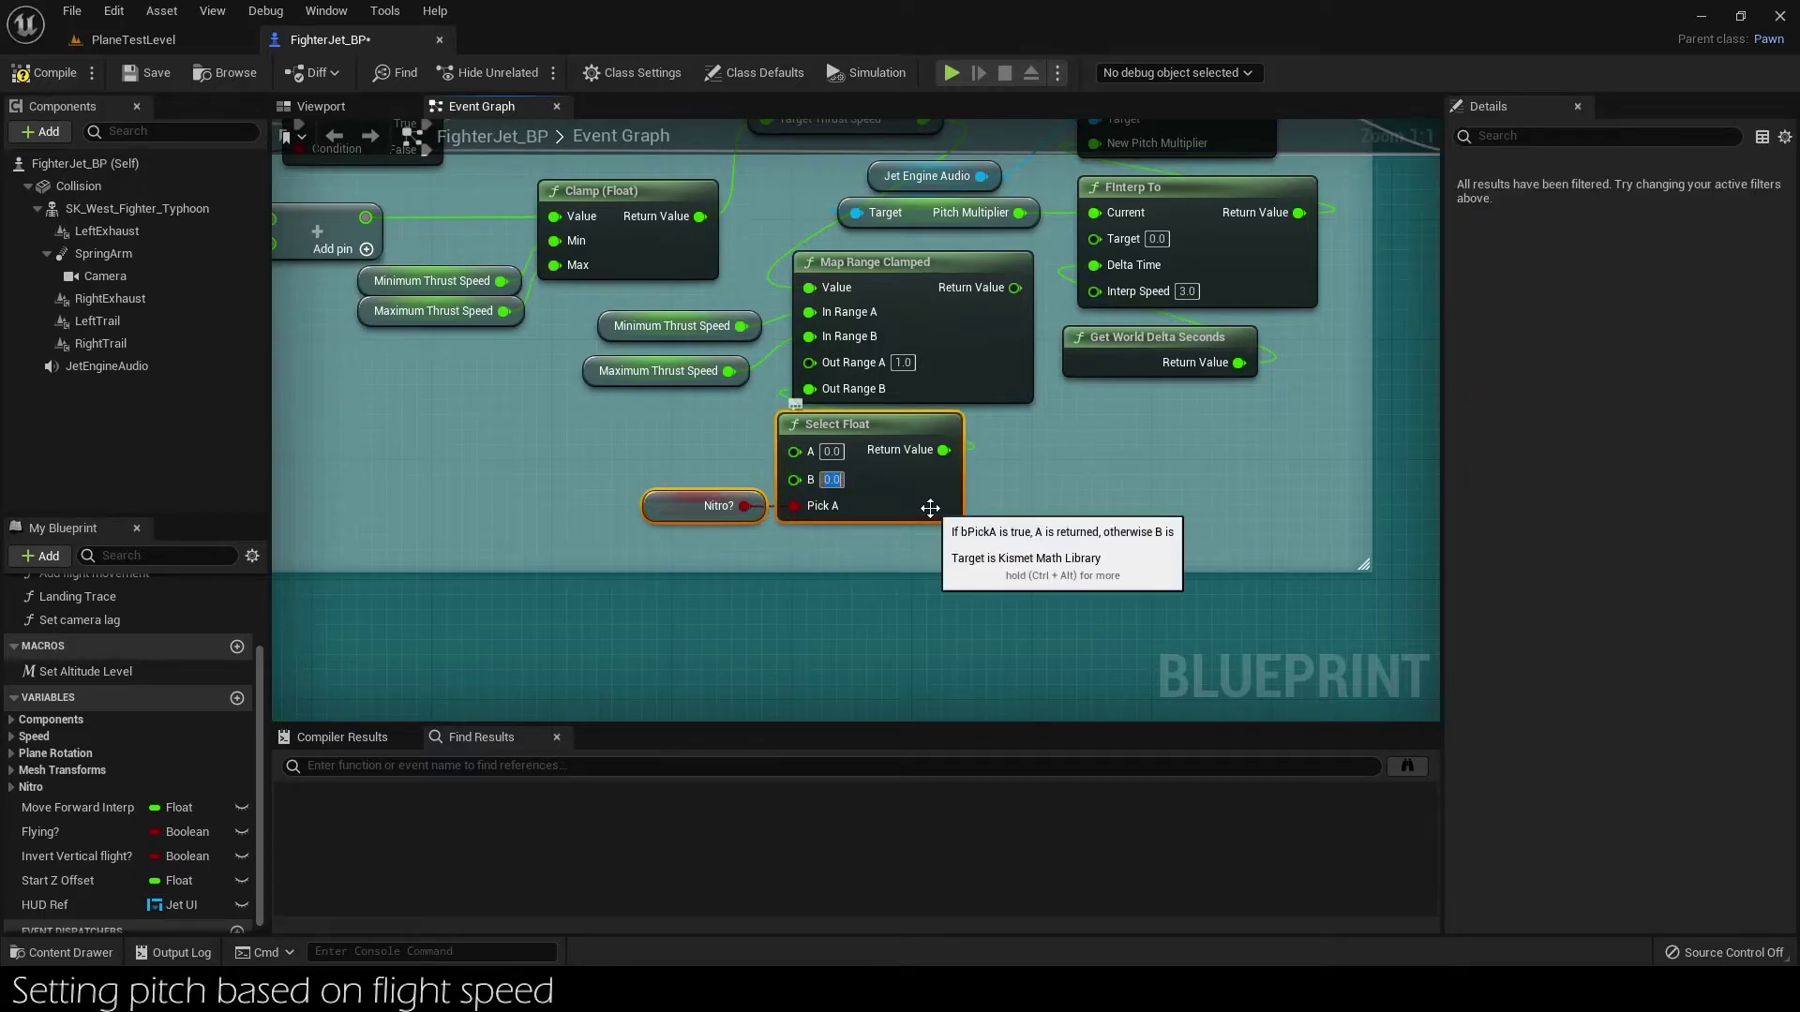
type(".5")
left_click(831, 450)
type("2")
key("Return")
Select the Set Pitch Multiplier node.
scroll(929, 469, "down", 2)
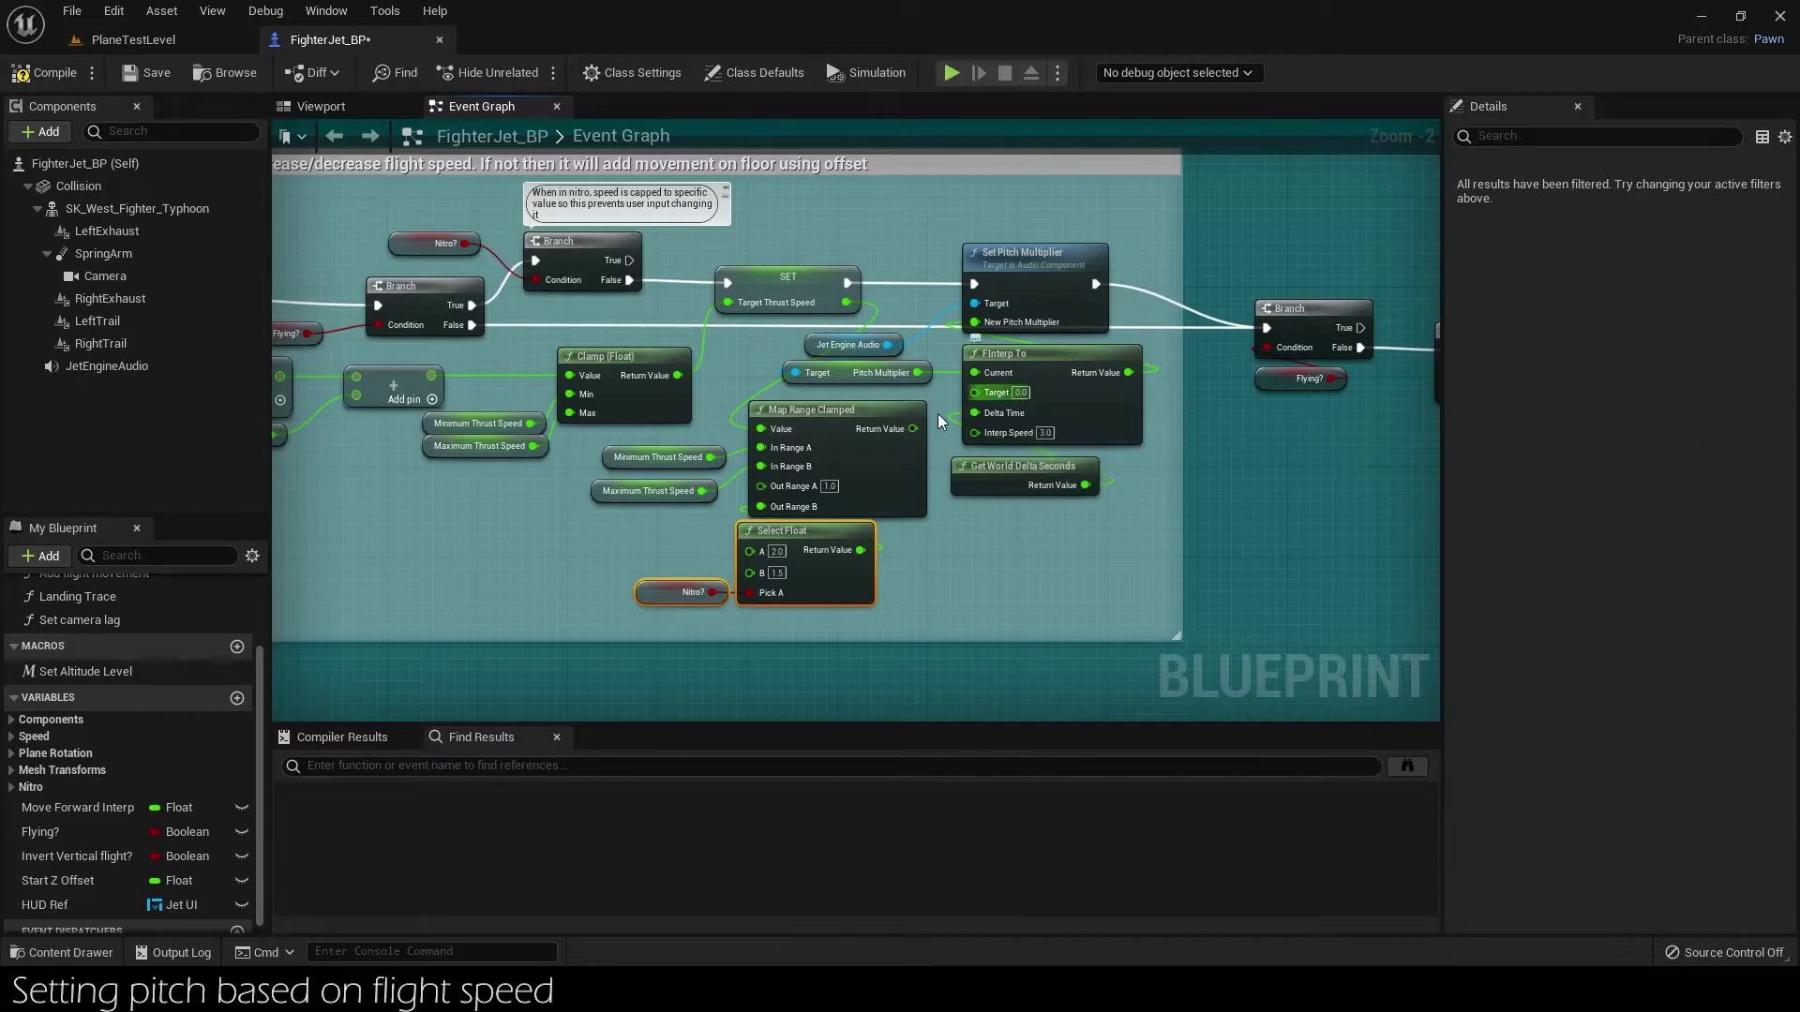
right_click_drag(1088, 403, 919, 480)
left_click(811, 322)
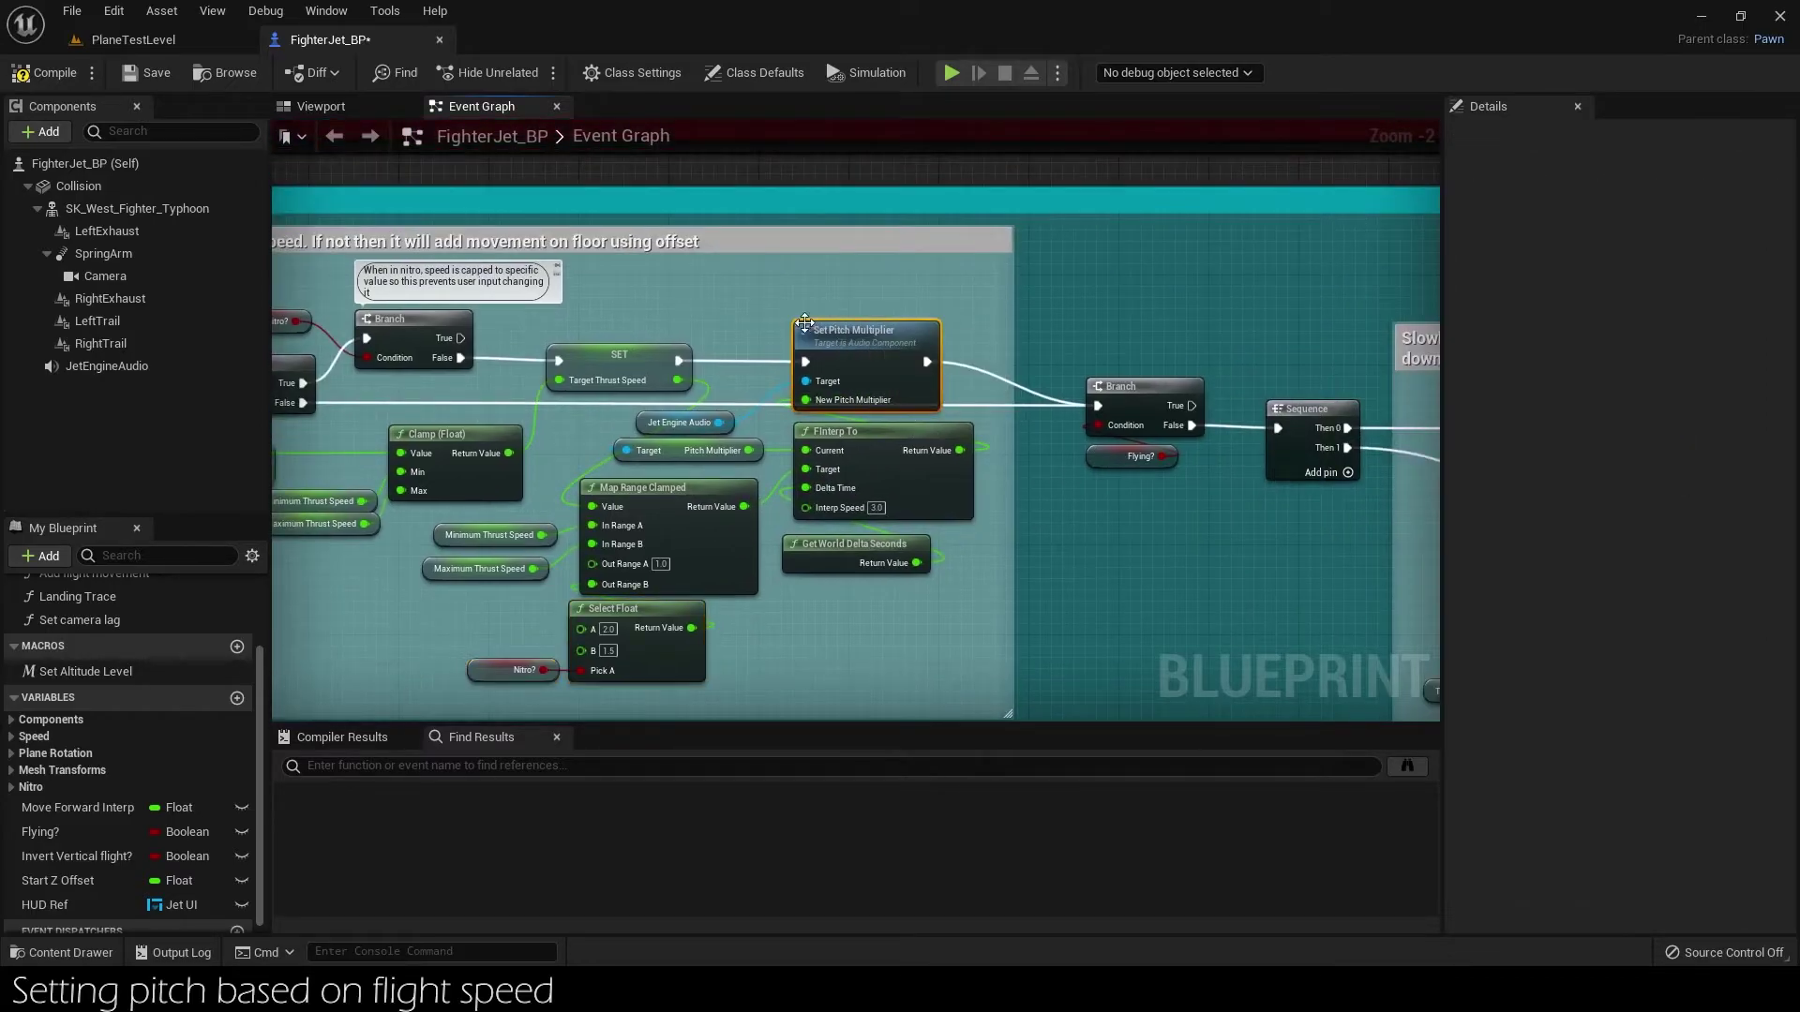
scroll(810, 313, "up", 2)
Comment Set Pitch Multiplier with 'Set engine sound pitch based on flight speed, including nitro'.
right_click(816, 334)
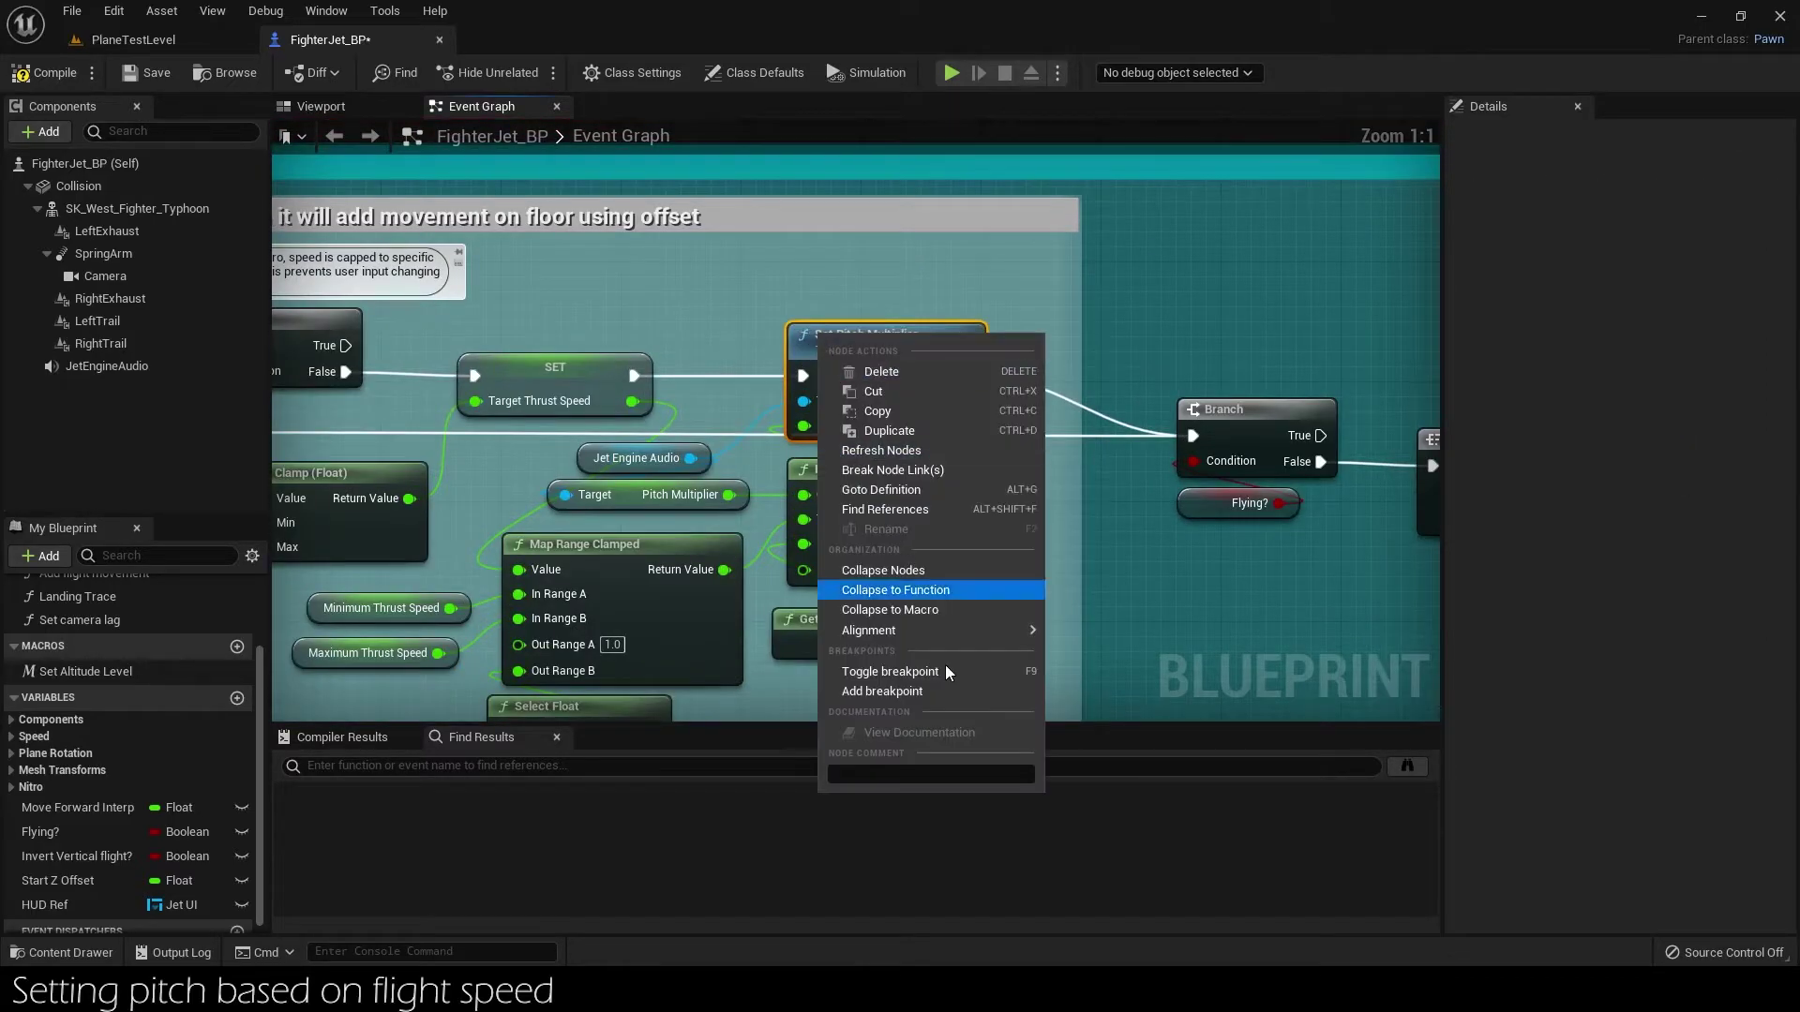
left_click(820, 451)
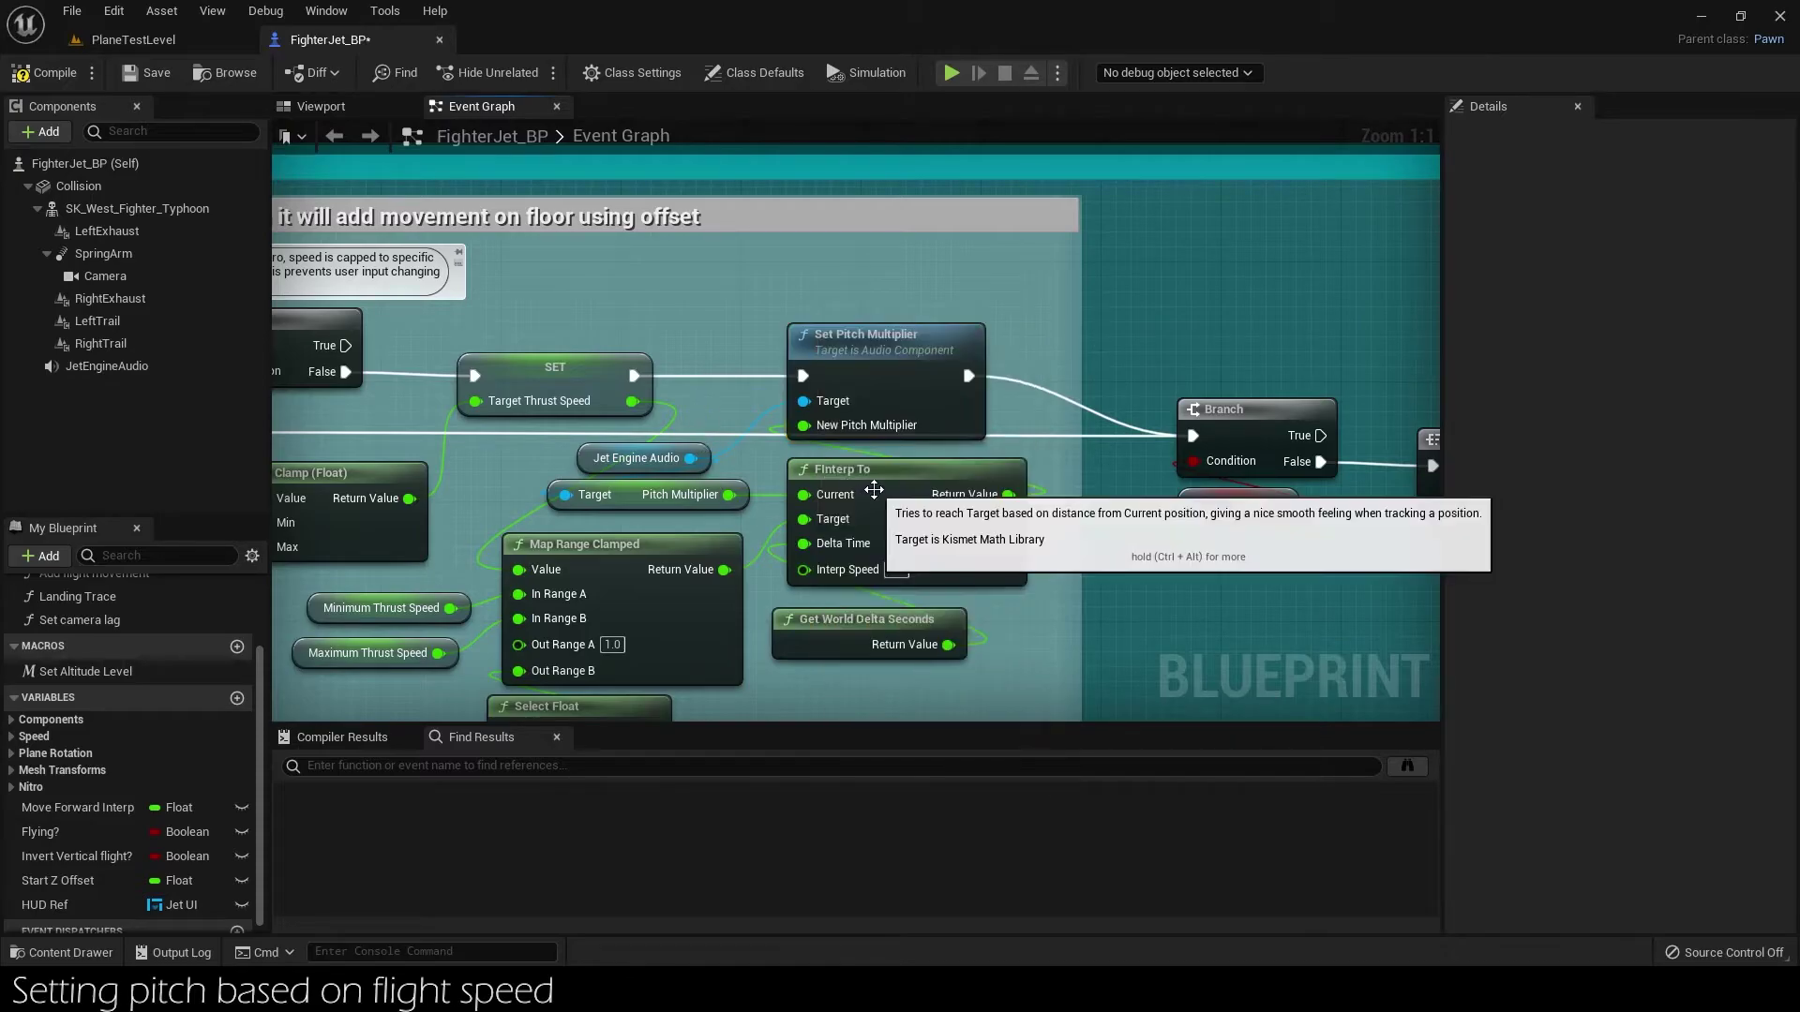
left_click(847, 334)
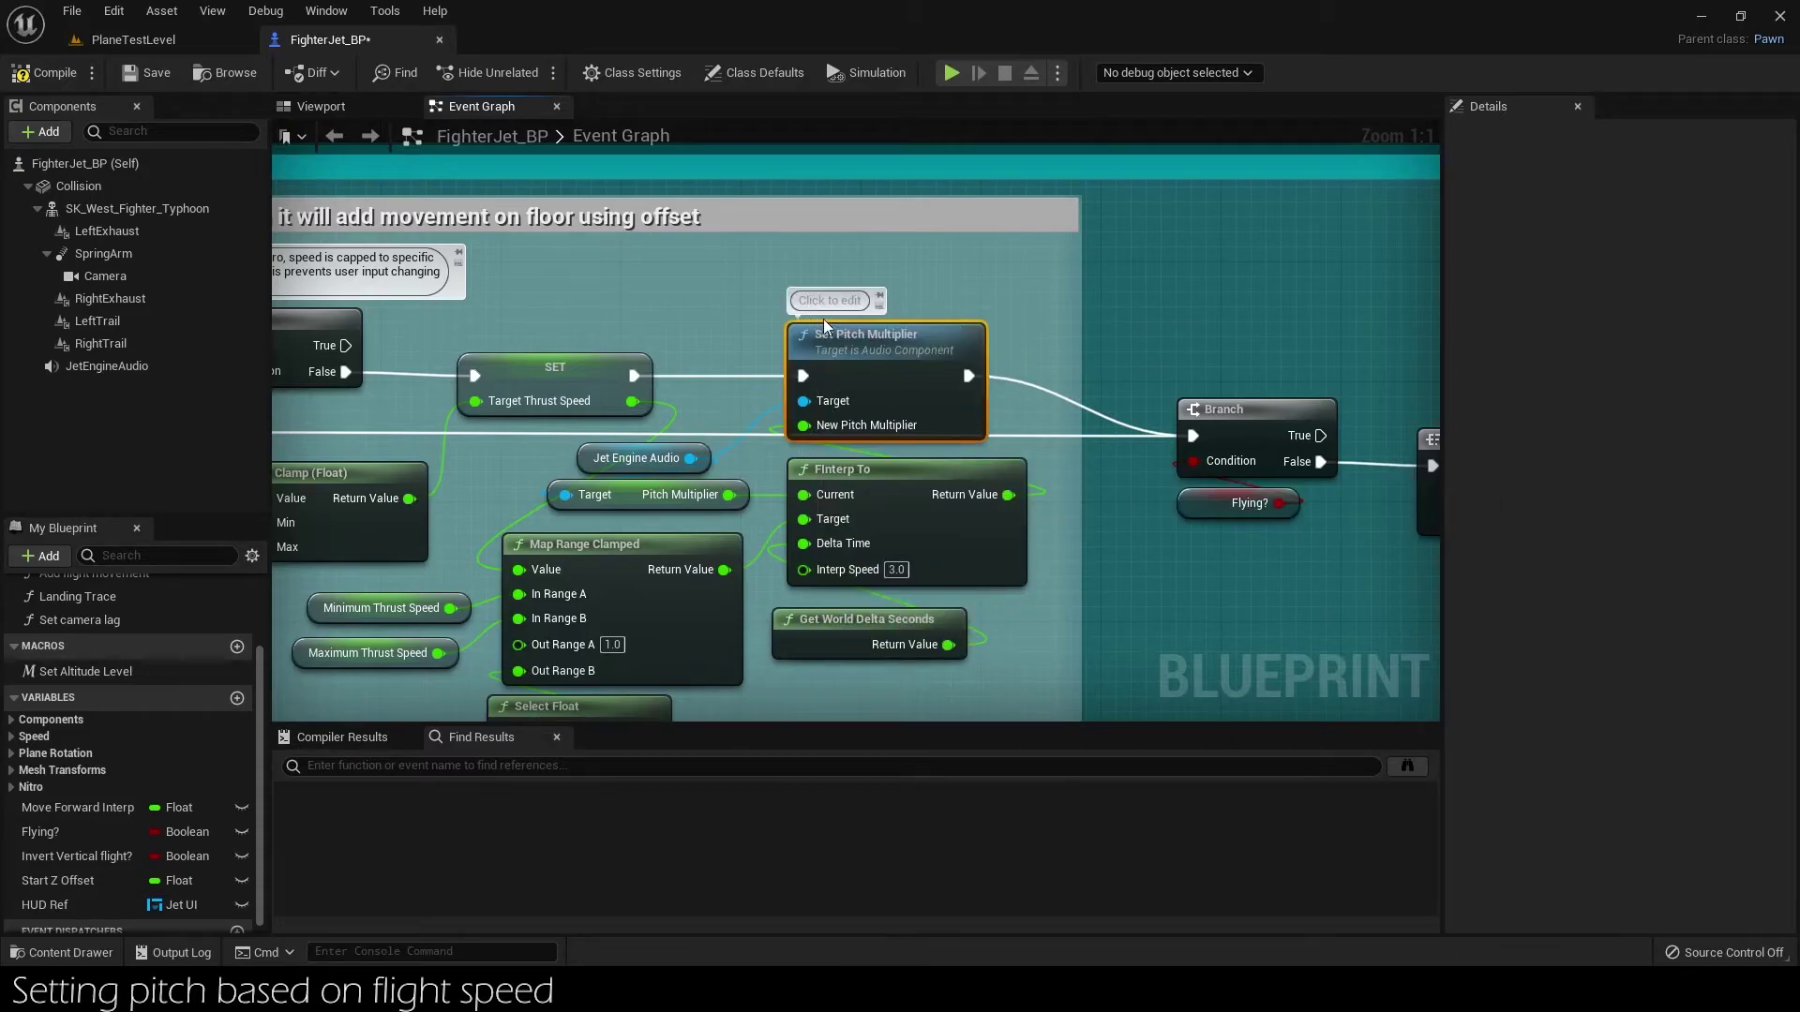
type("Set")
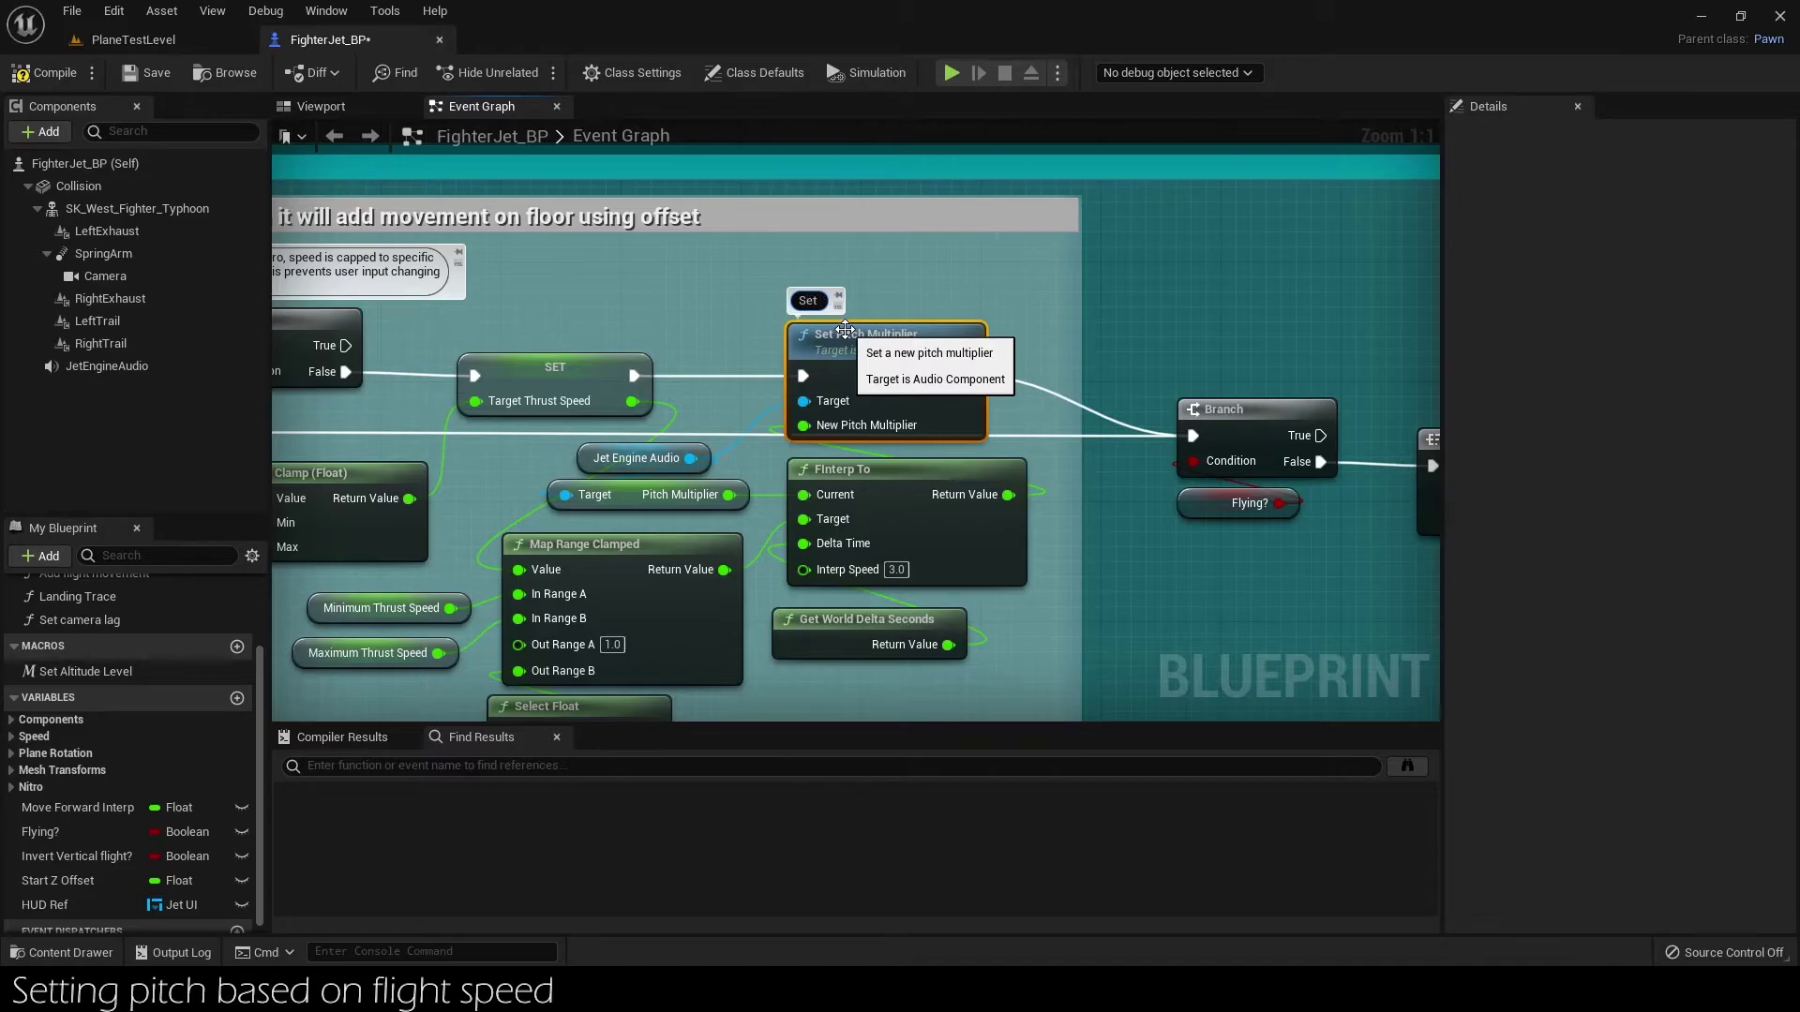
type(" engine sound pitch based on flight speed, including nitro")
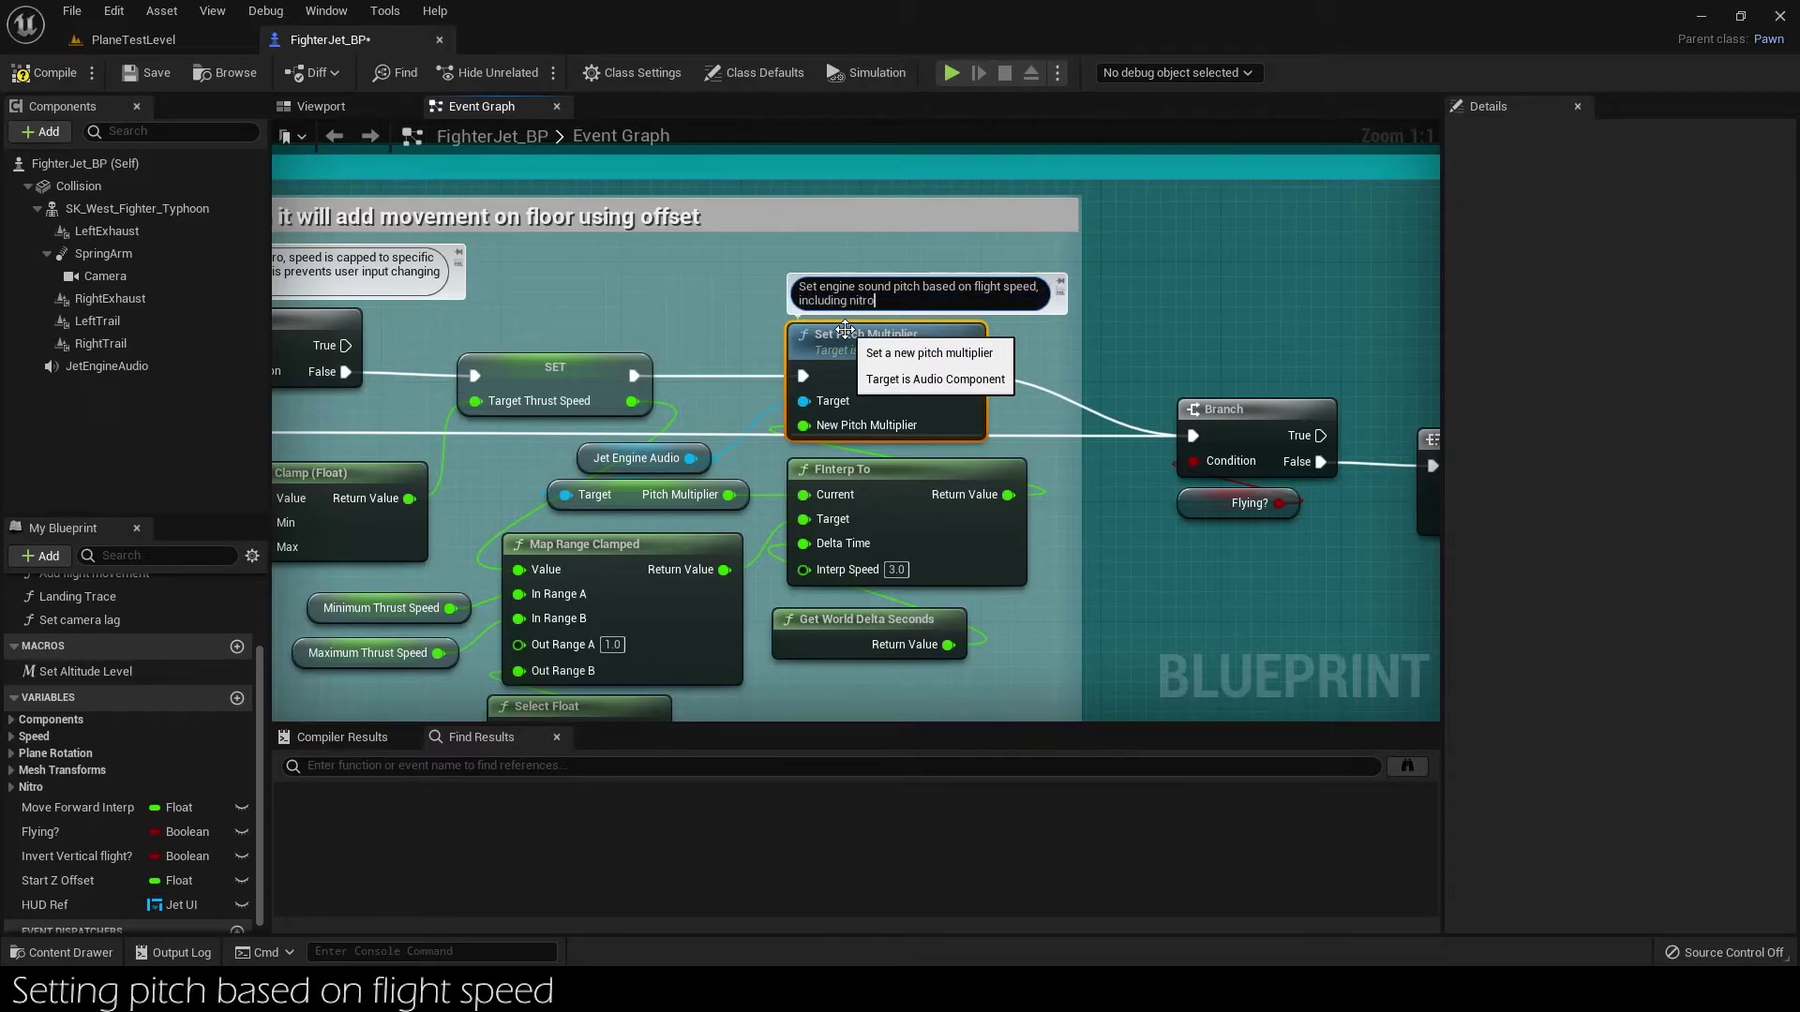
key("Return")
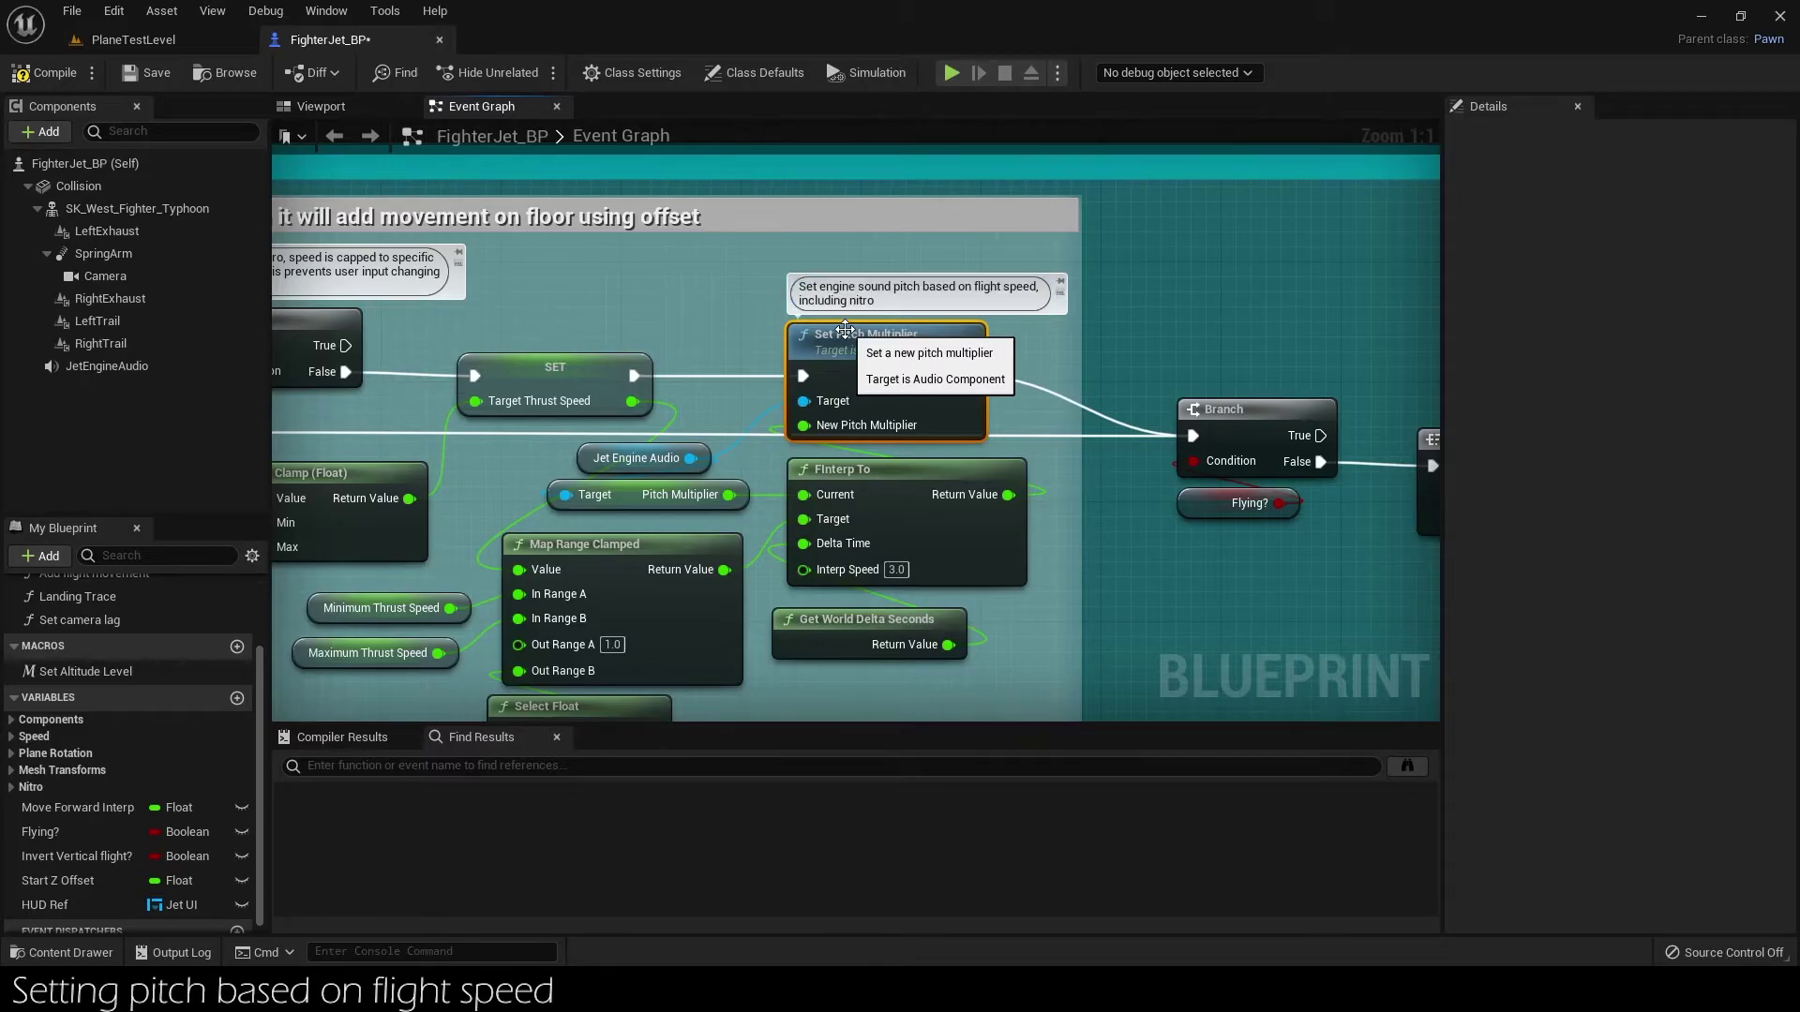
scroll(845, 330, "down", 4)
left_click(72, 11)
left_click(133, 104)
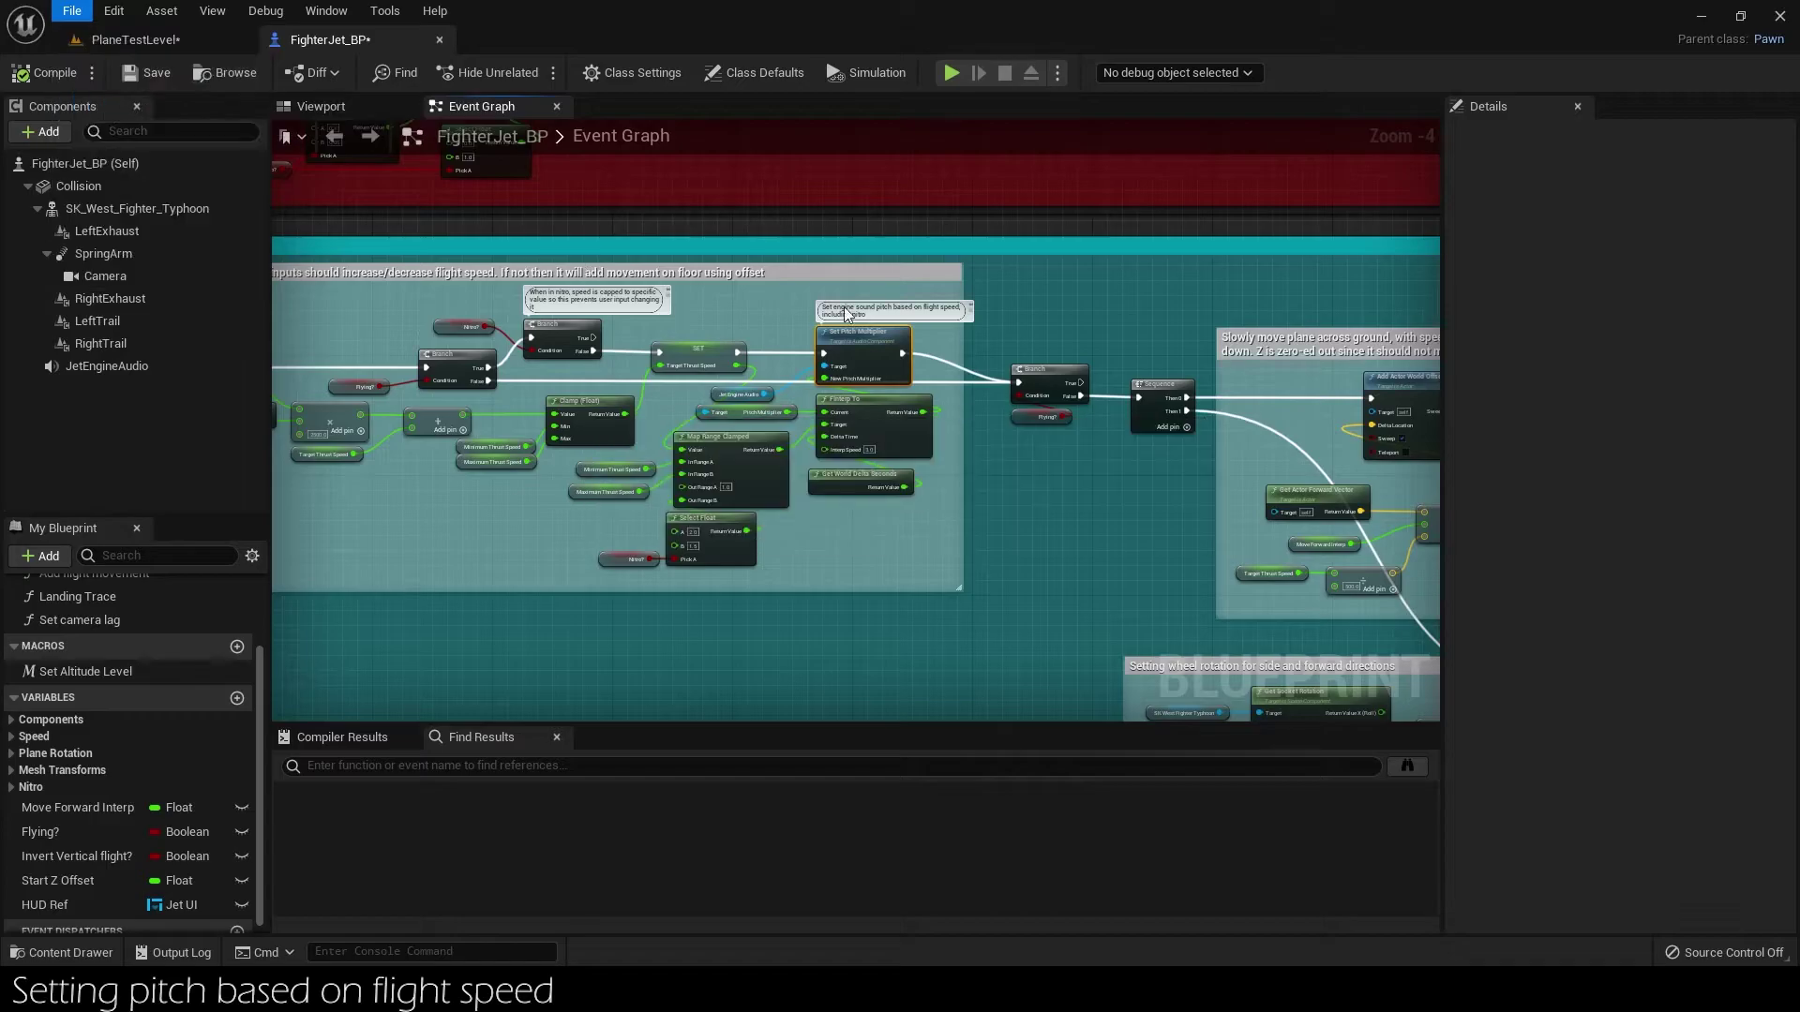
scroll(511, 534, "down", 7)
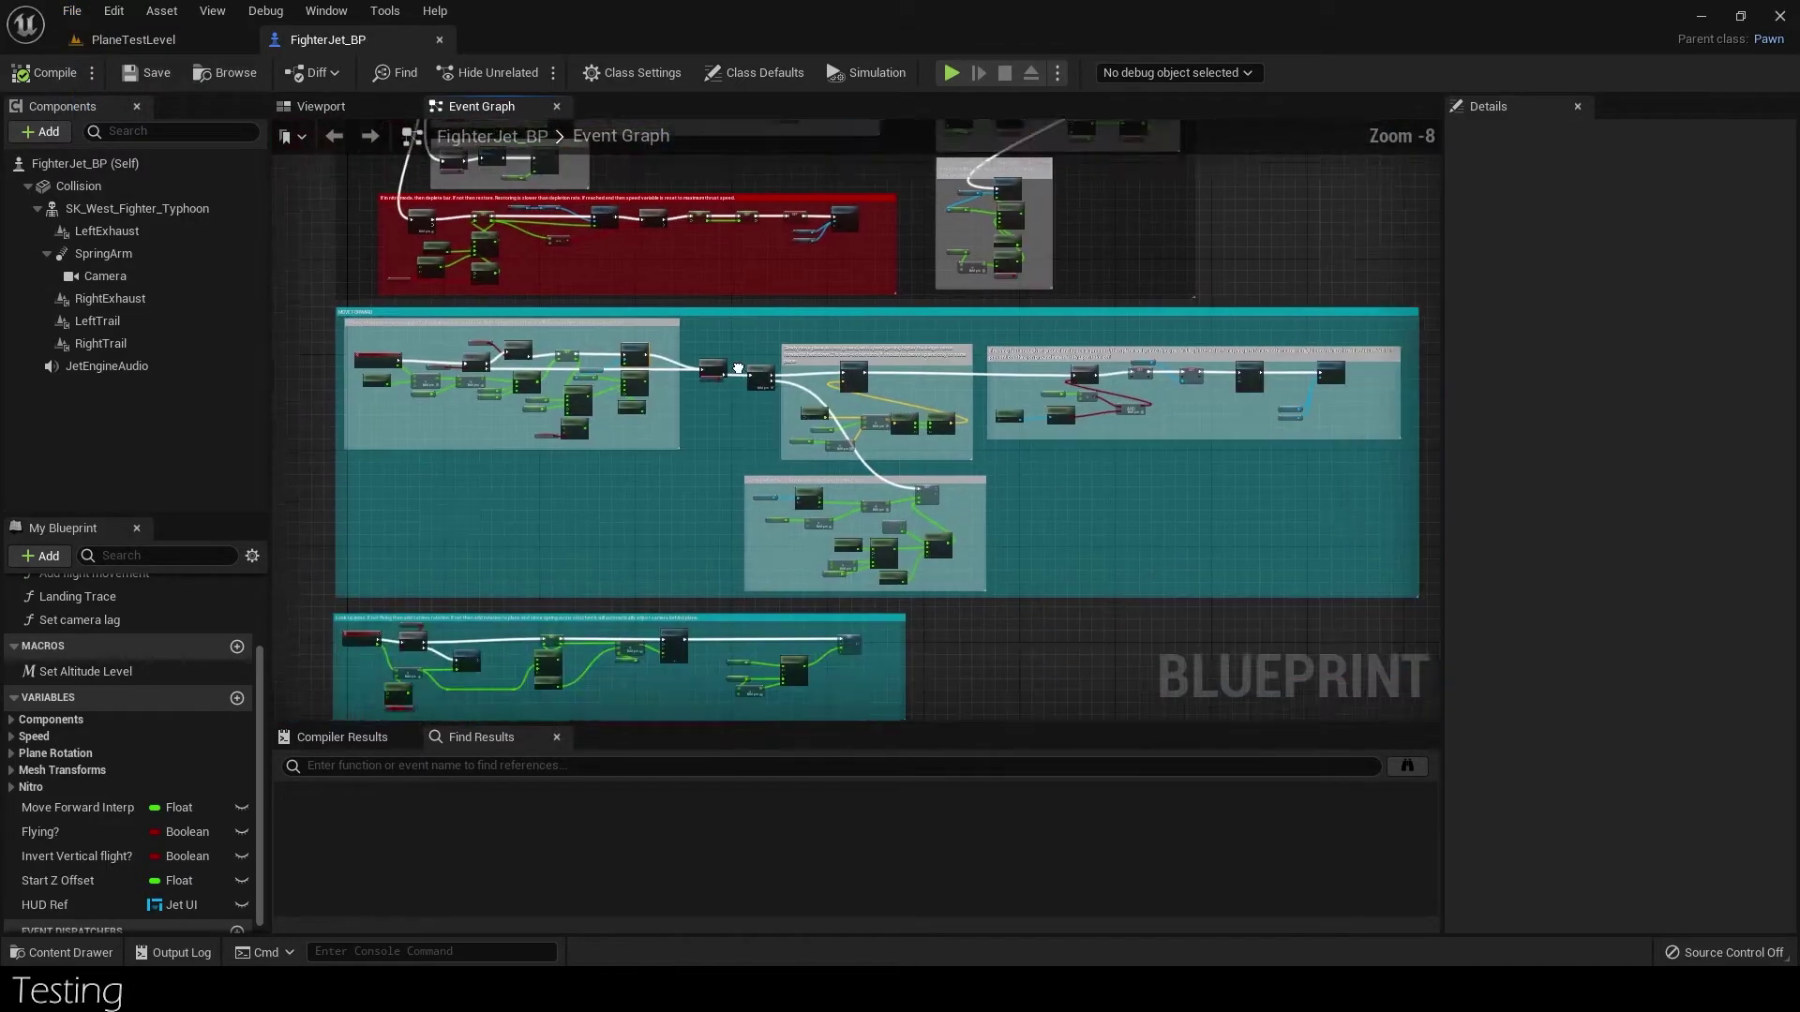
left_click(967, 67)
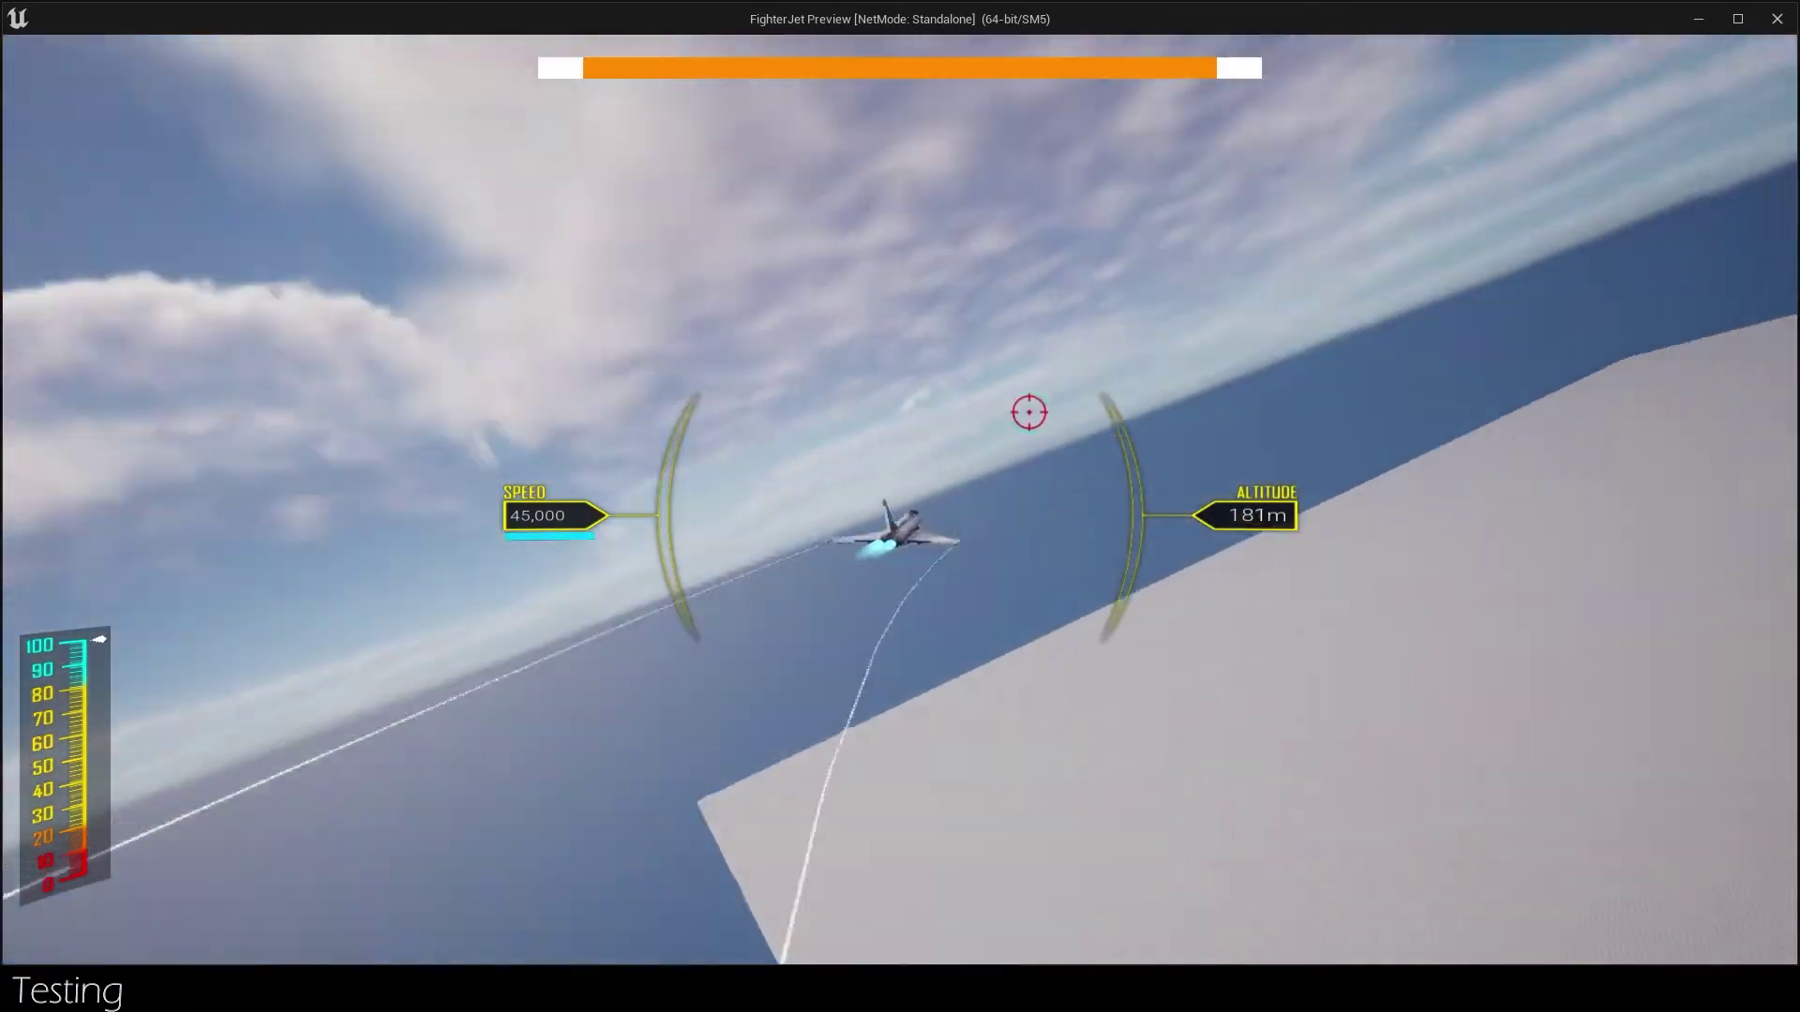
key("Escape")
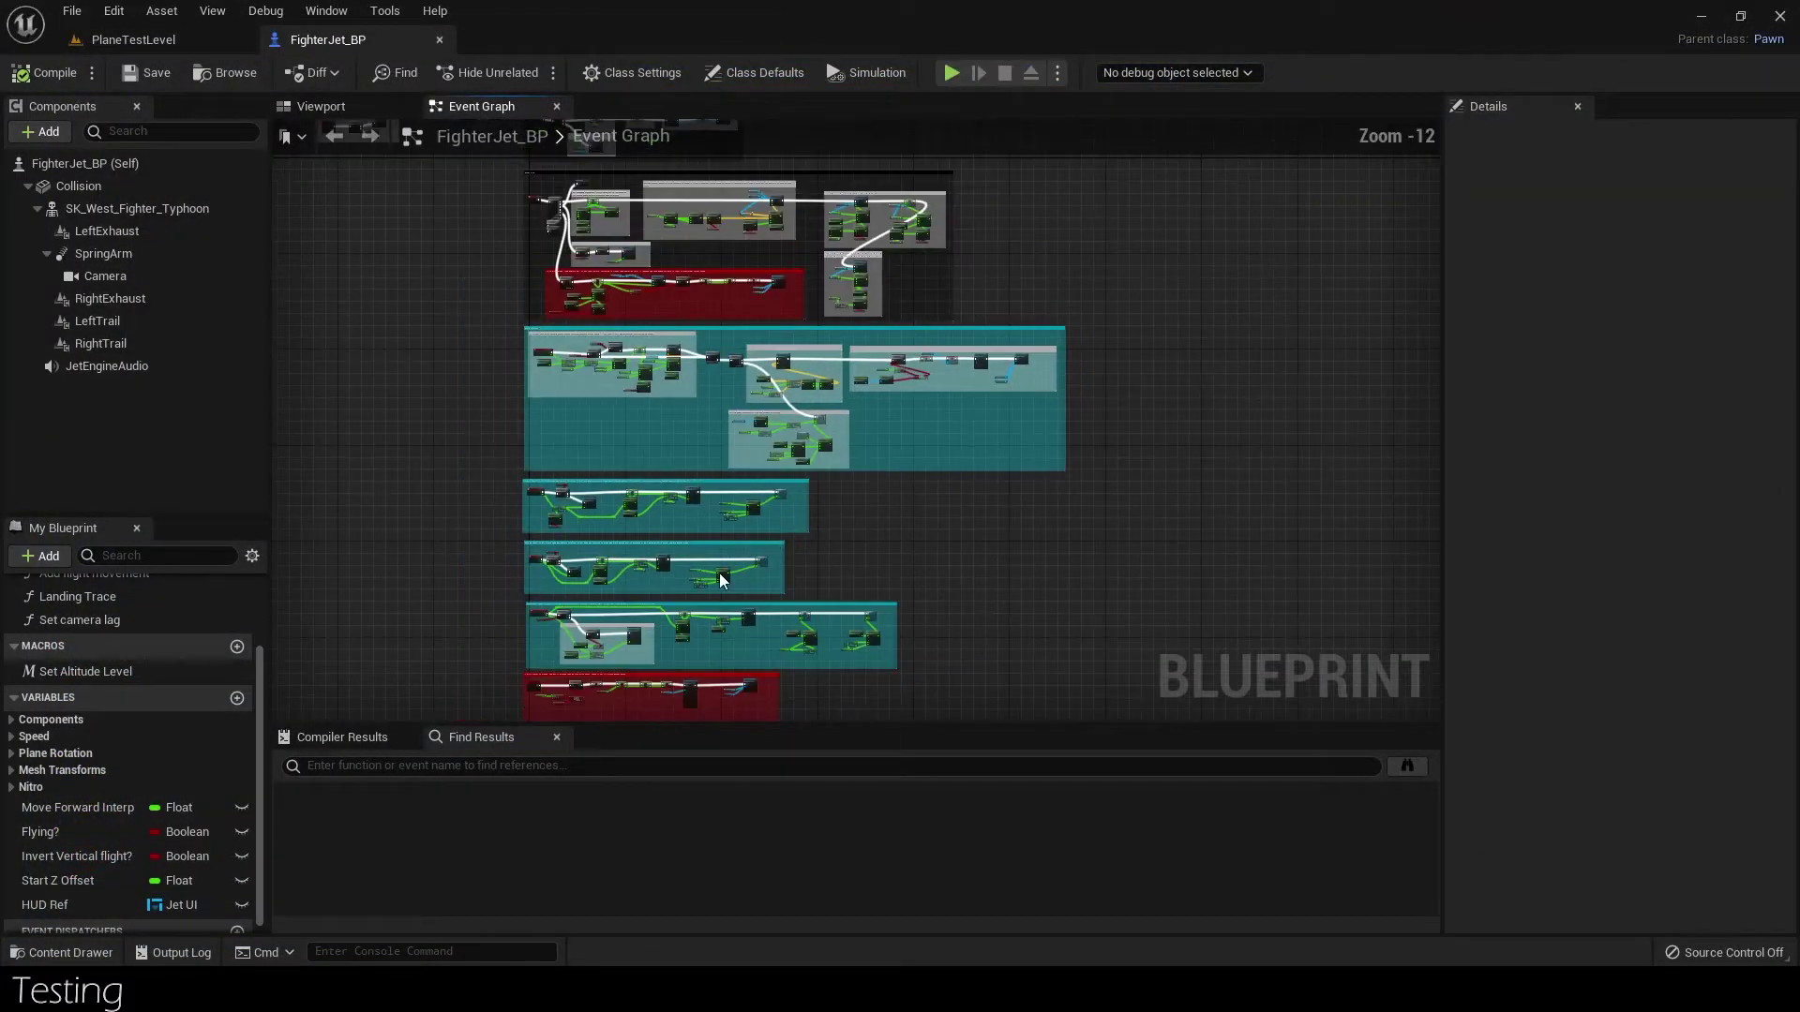
scroll(774, 556, "up", 3)
scroll(835, 391, "up", 3)
scroll(825, 442, "up", 4)
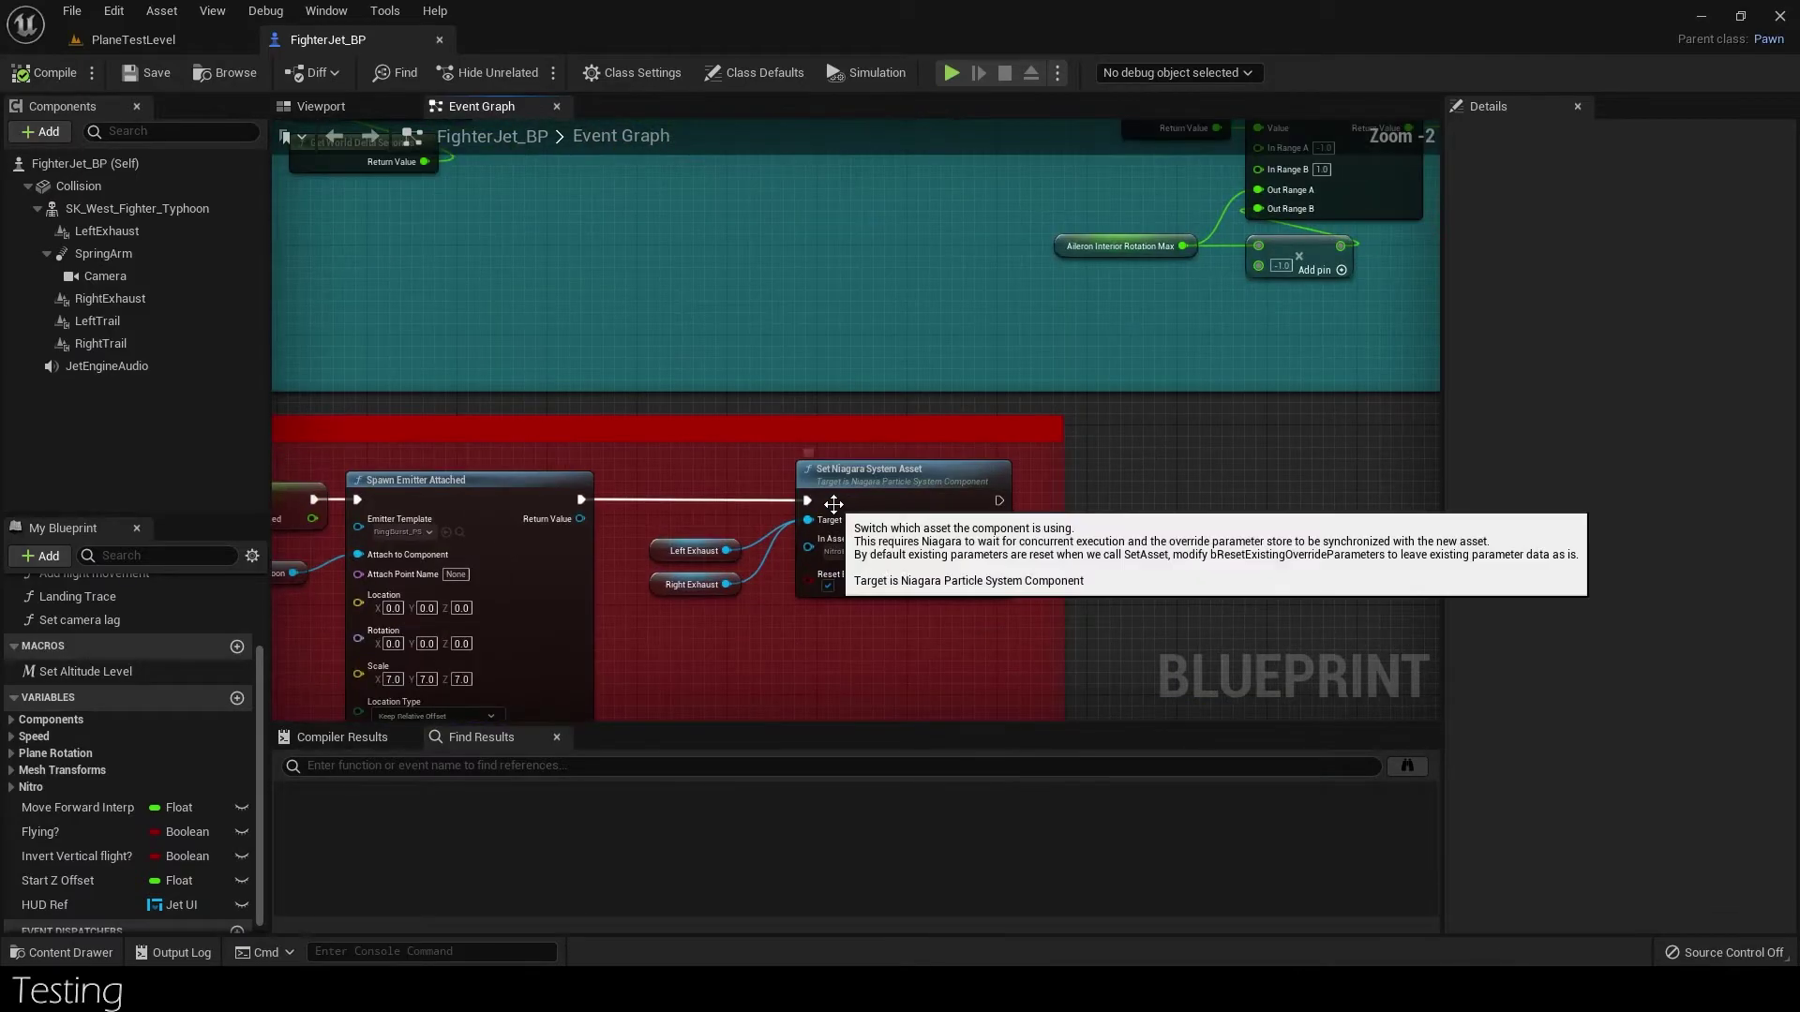
Add a Play Sound 2D node after Set Niagara System Asset.
scroll(834, 504, "down", 2)
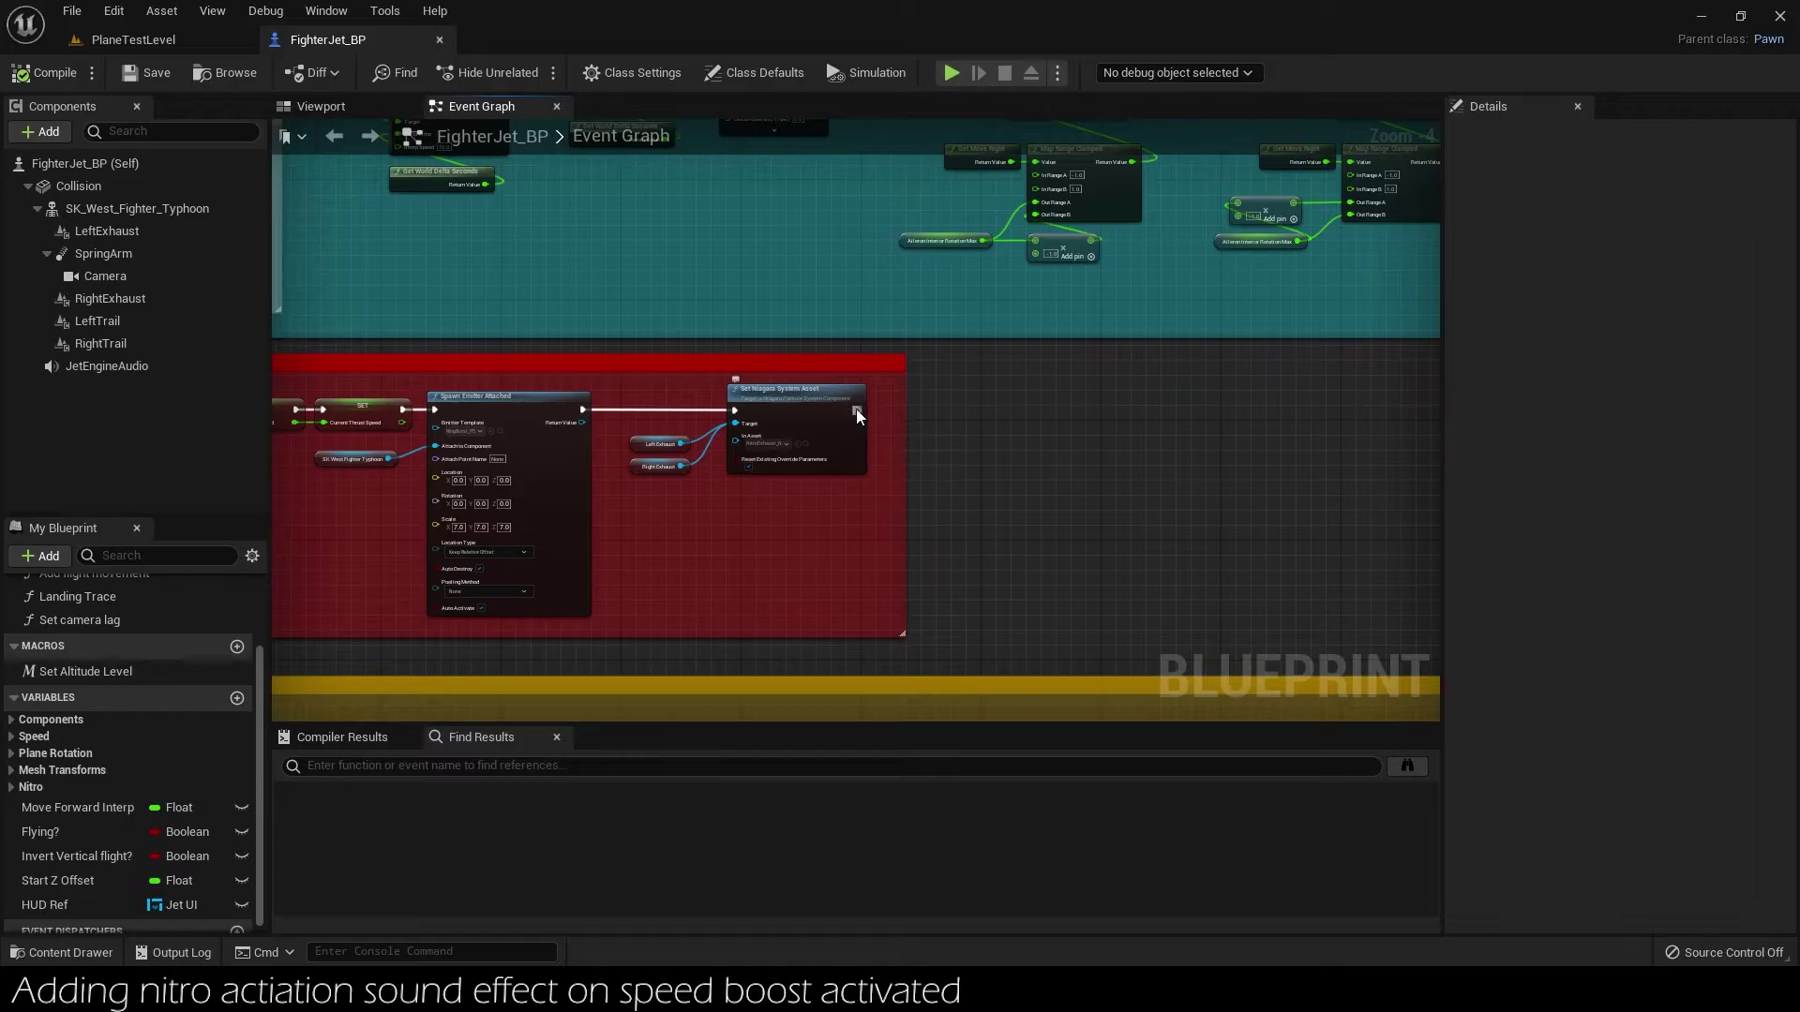
left_click_drag(857, 410, 984, 413)
type("play sound d")
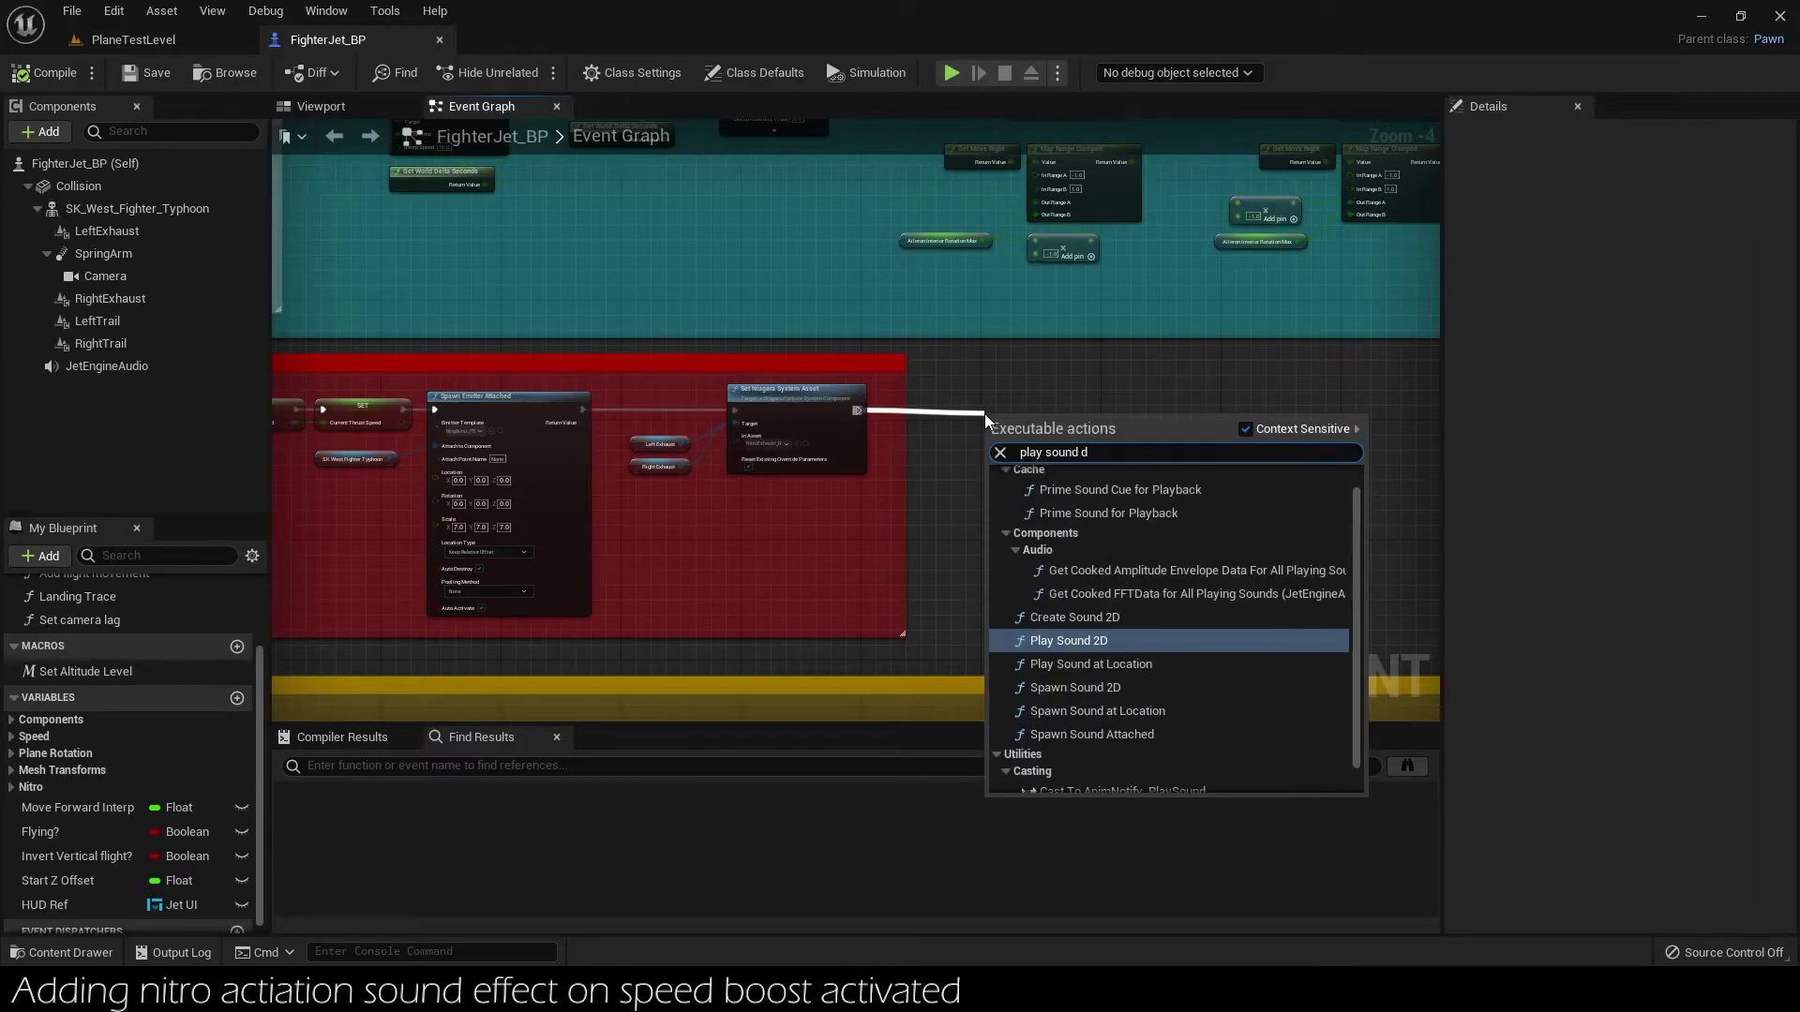
type("2D")
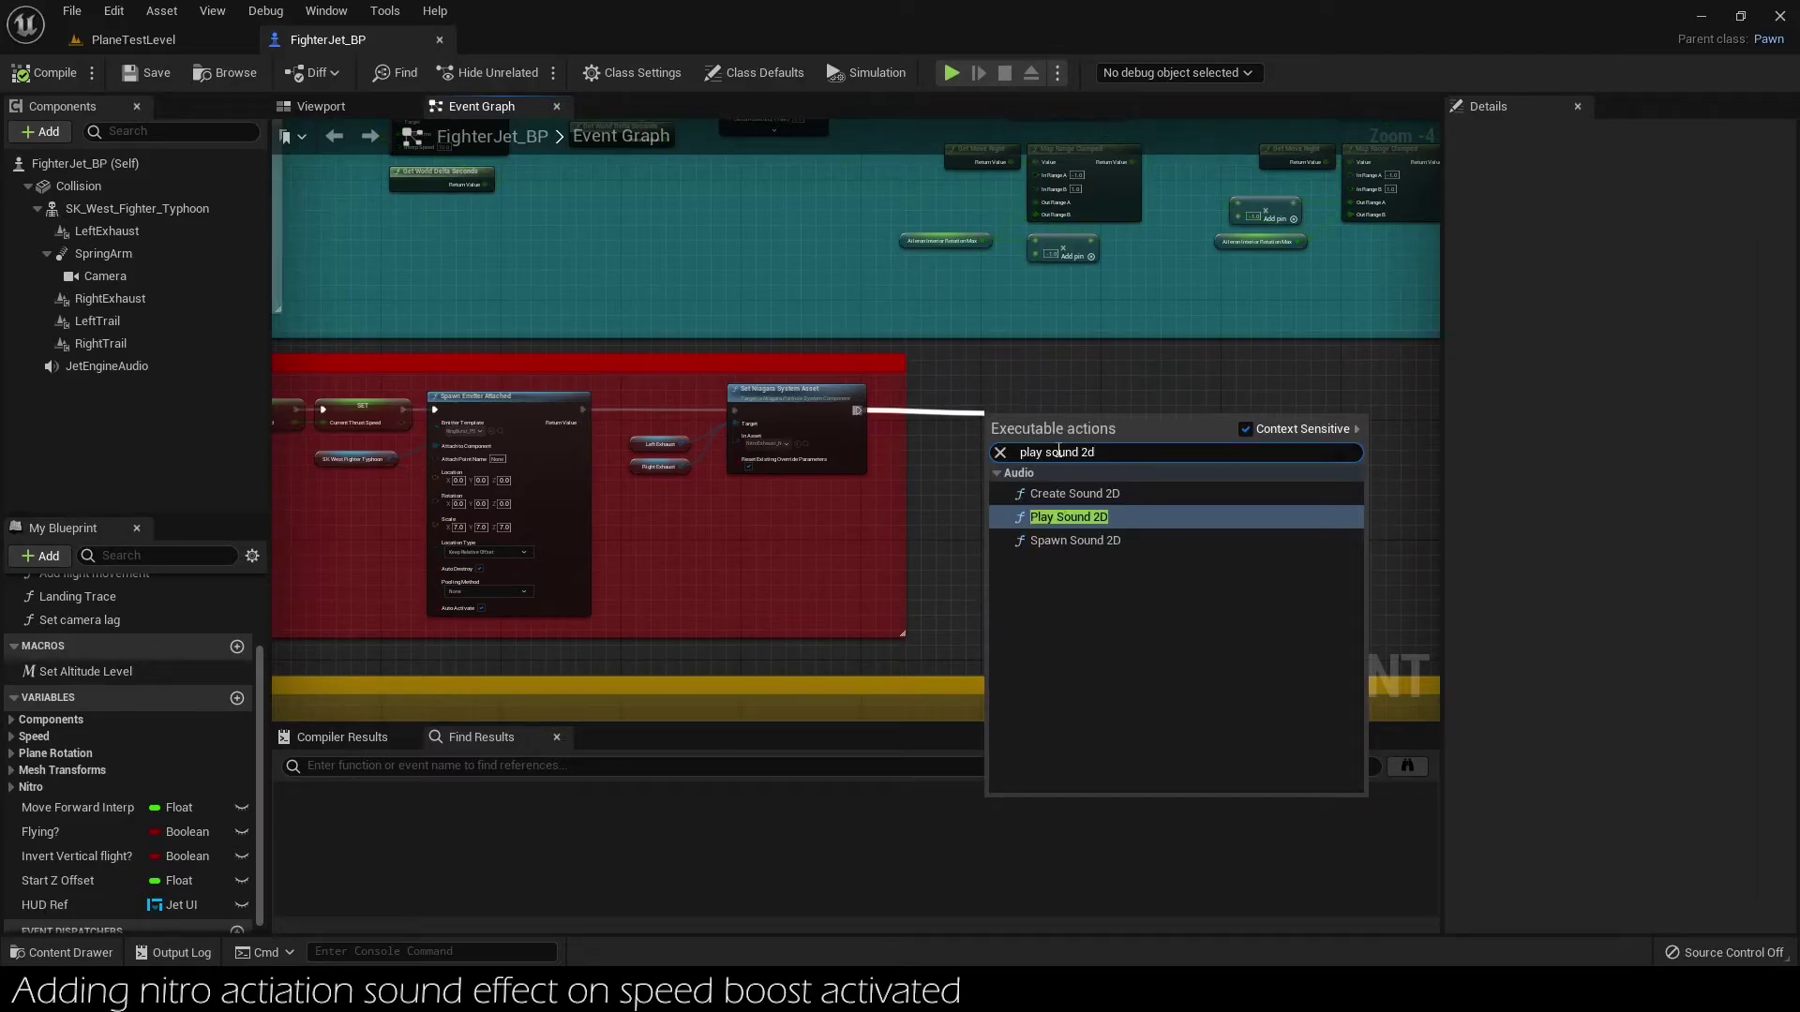
key("Return")
scroll(928, 435, "up", 3)
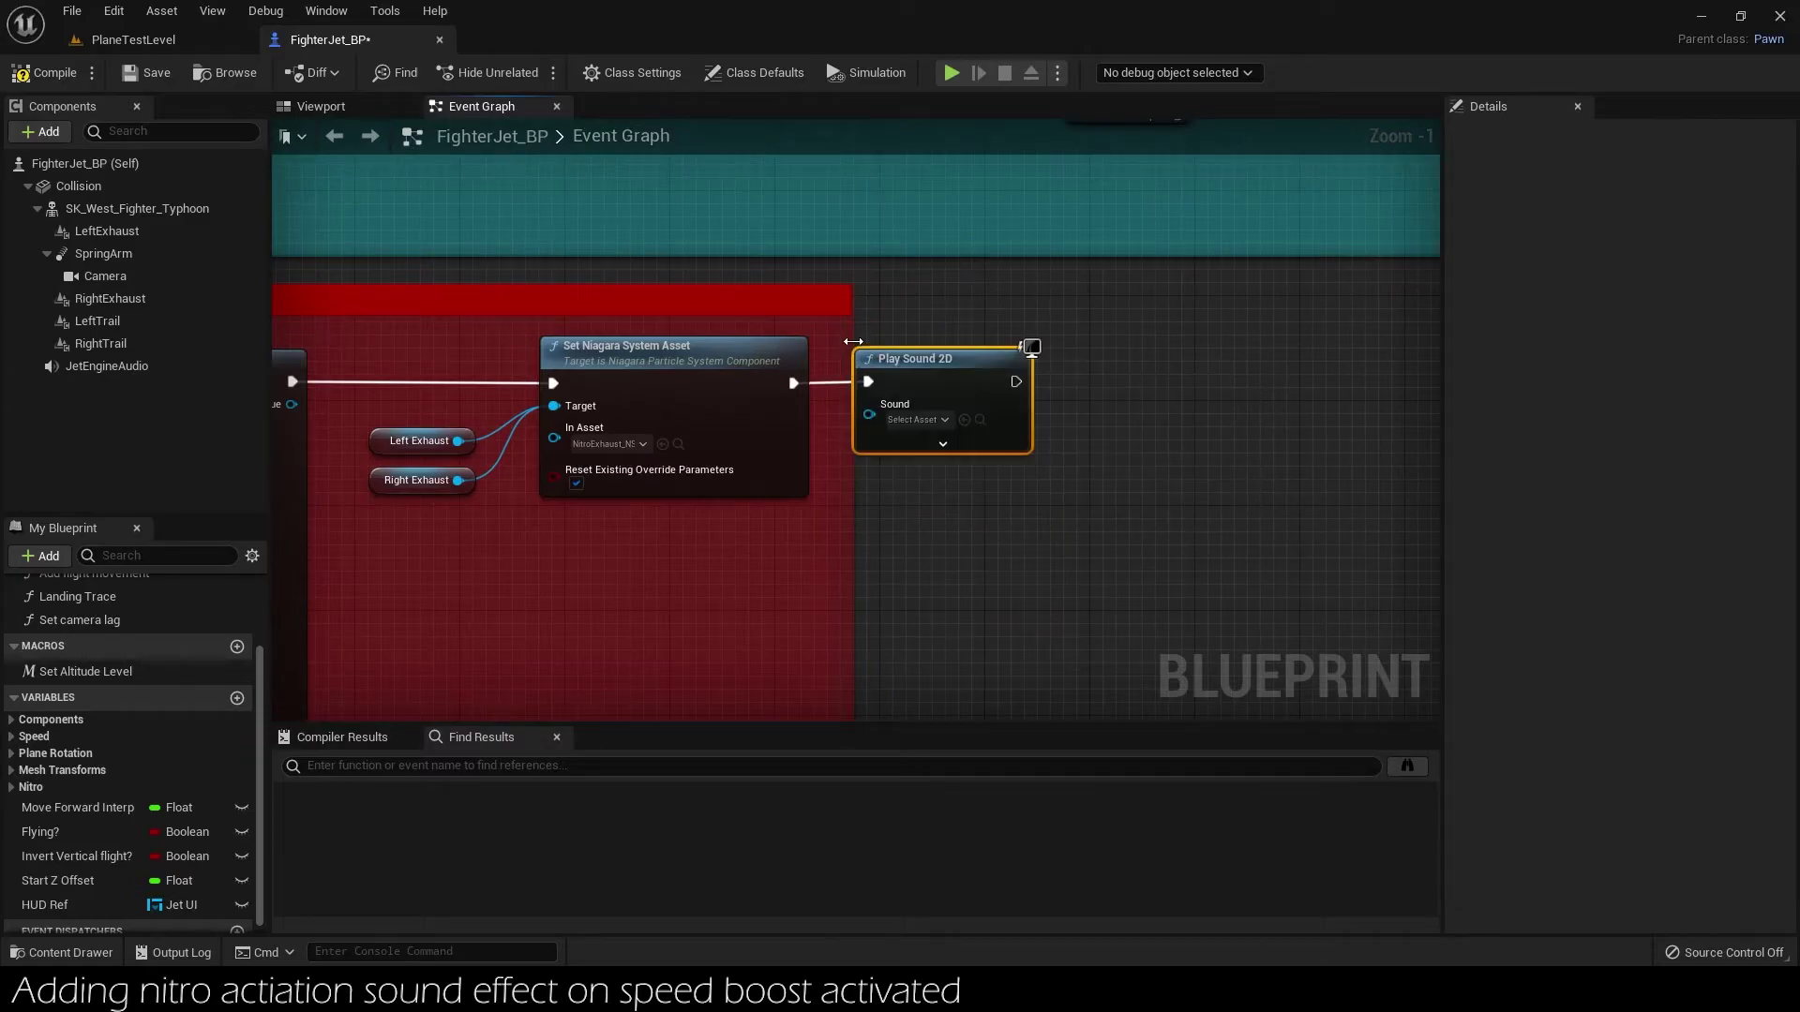
scroll(914, 373, "down", 1)
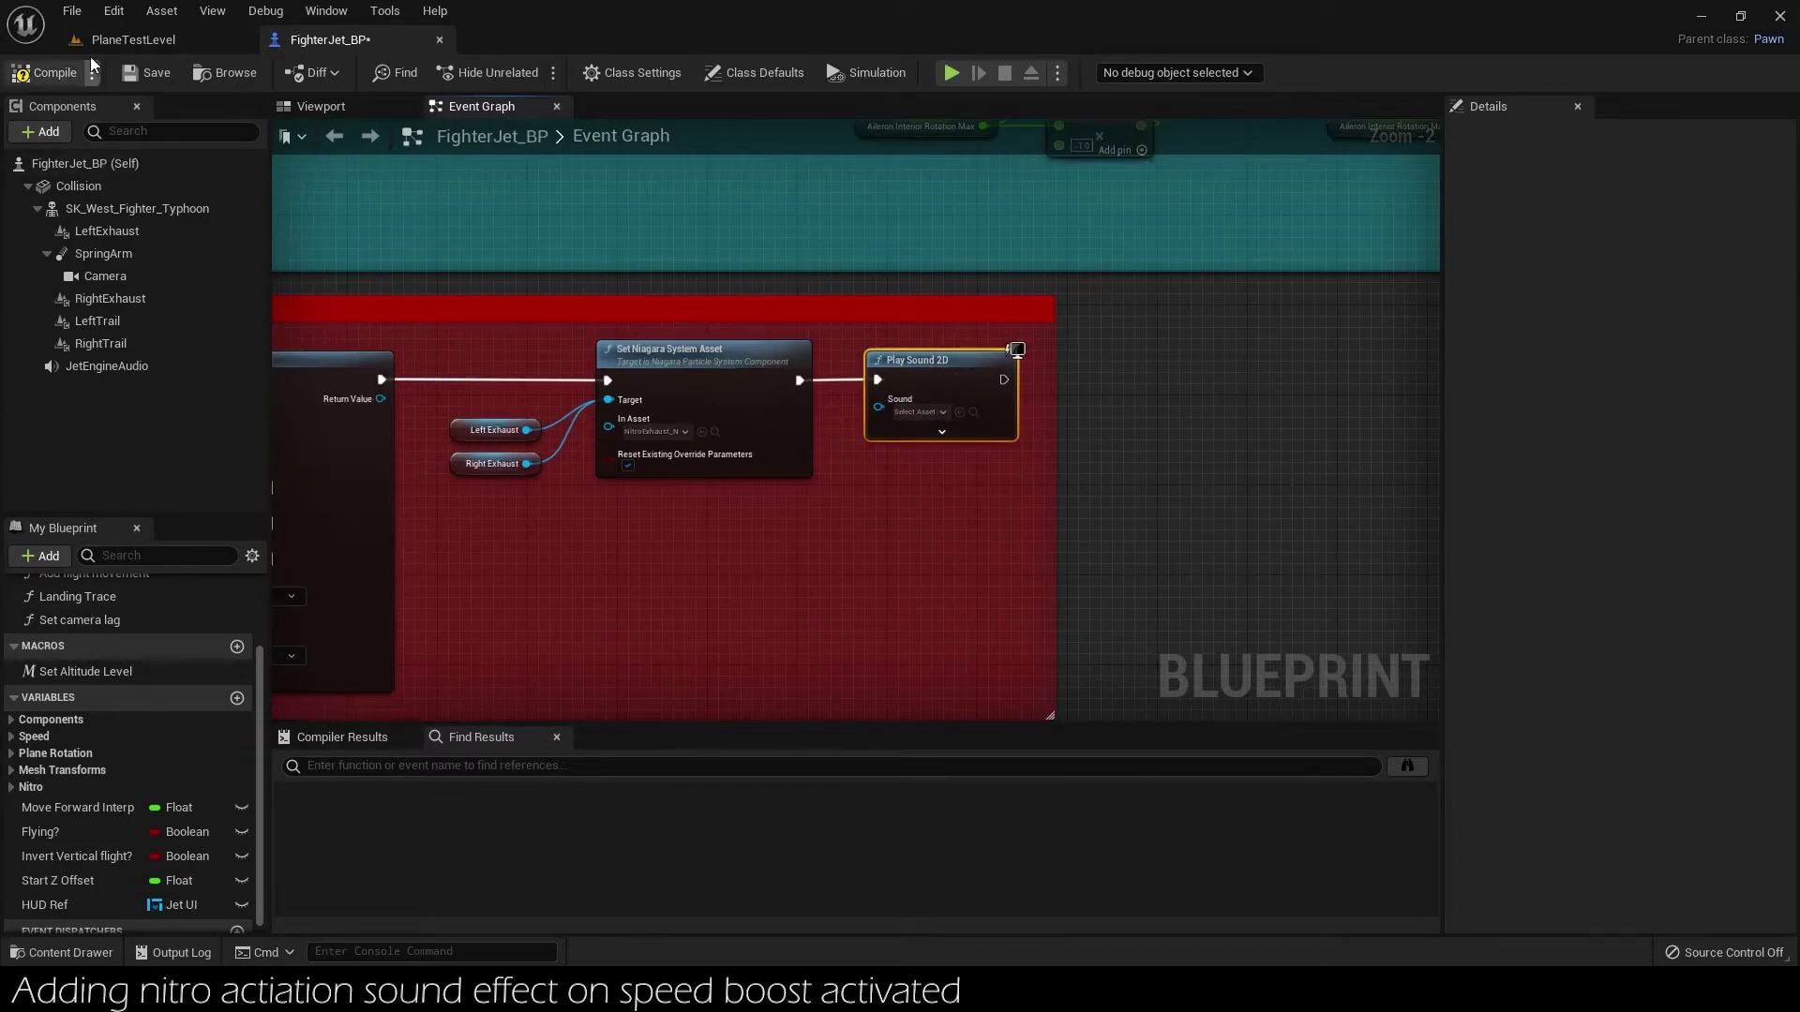
Assign the NitroBoostActivate sound to Play Sound 2D's Sound input.
left_click(133, 40)
left_click(445, 750)
left_click(441, 769)
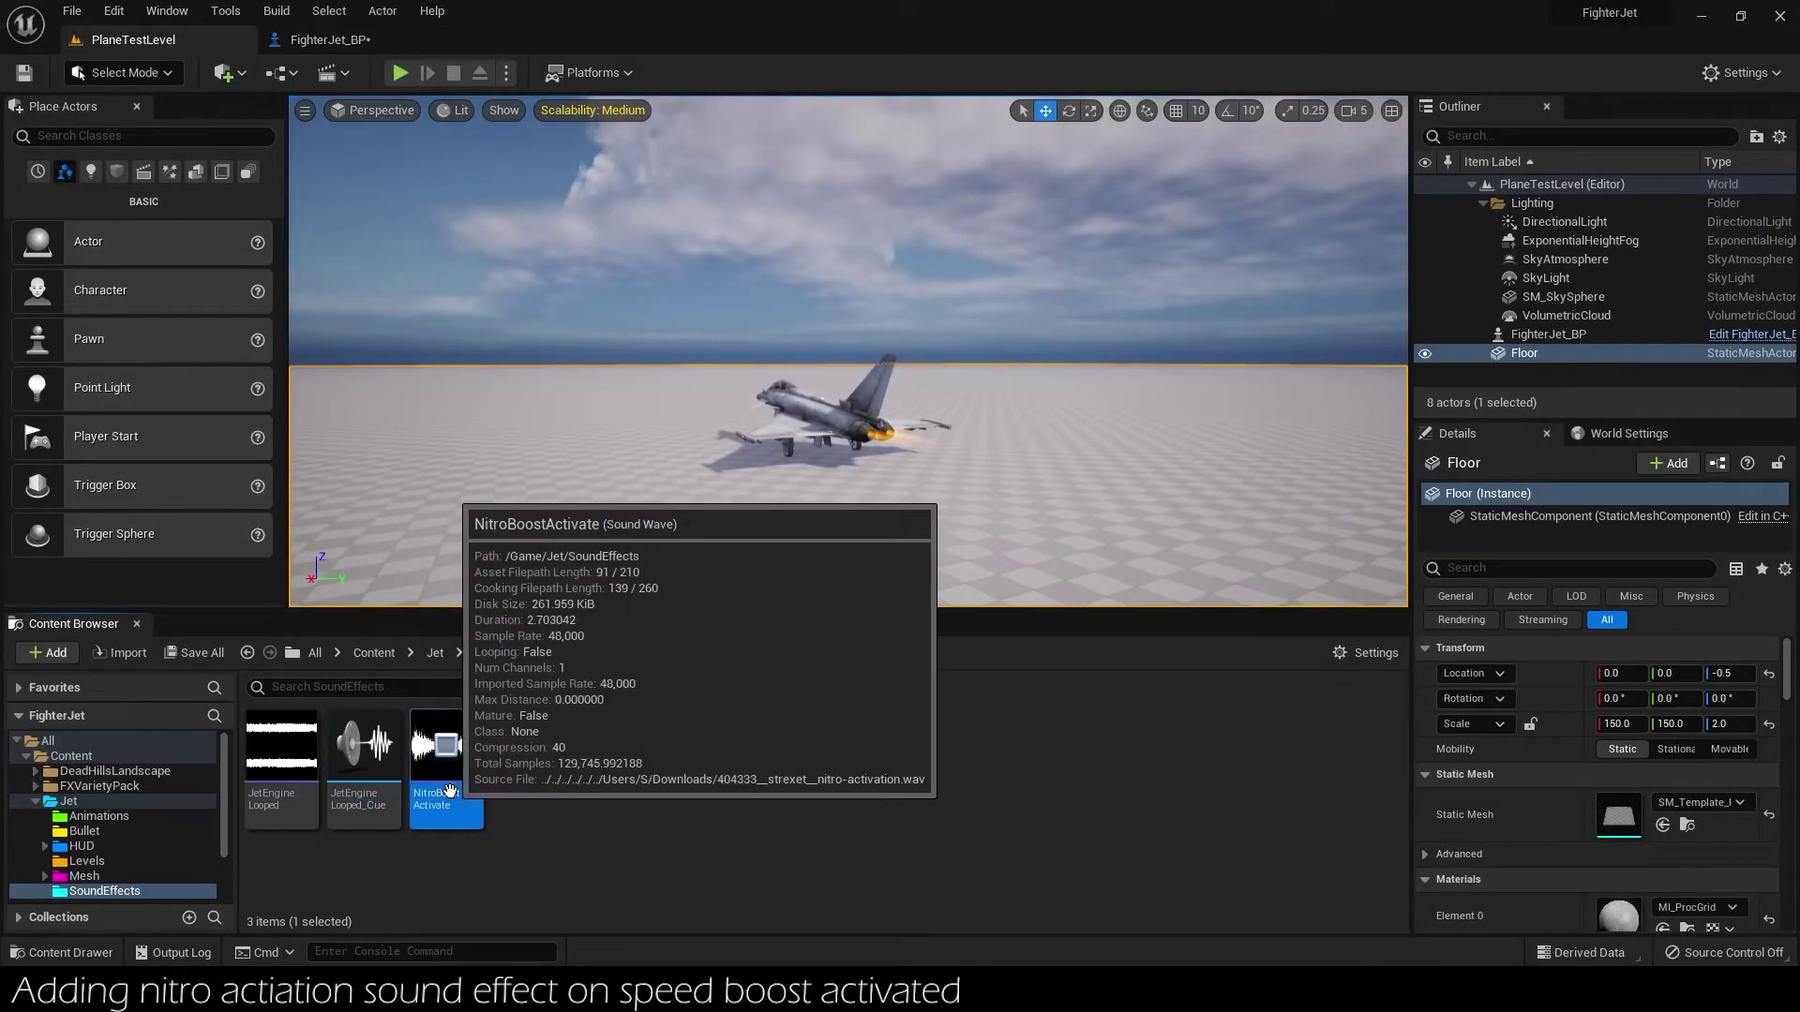
left_click(328, 39)
left_click(959, 412)
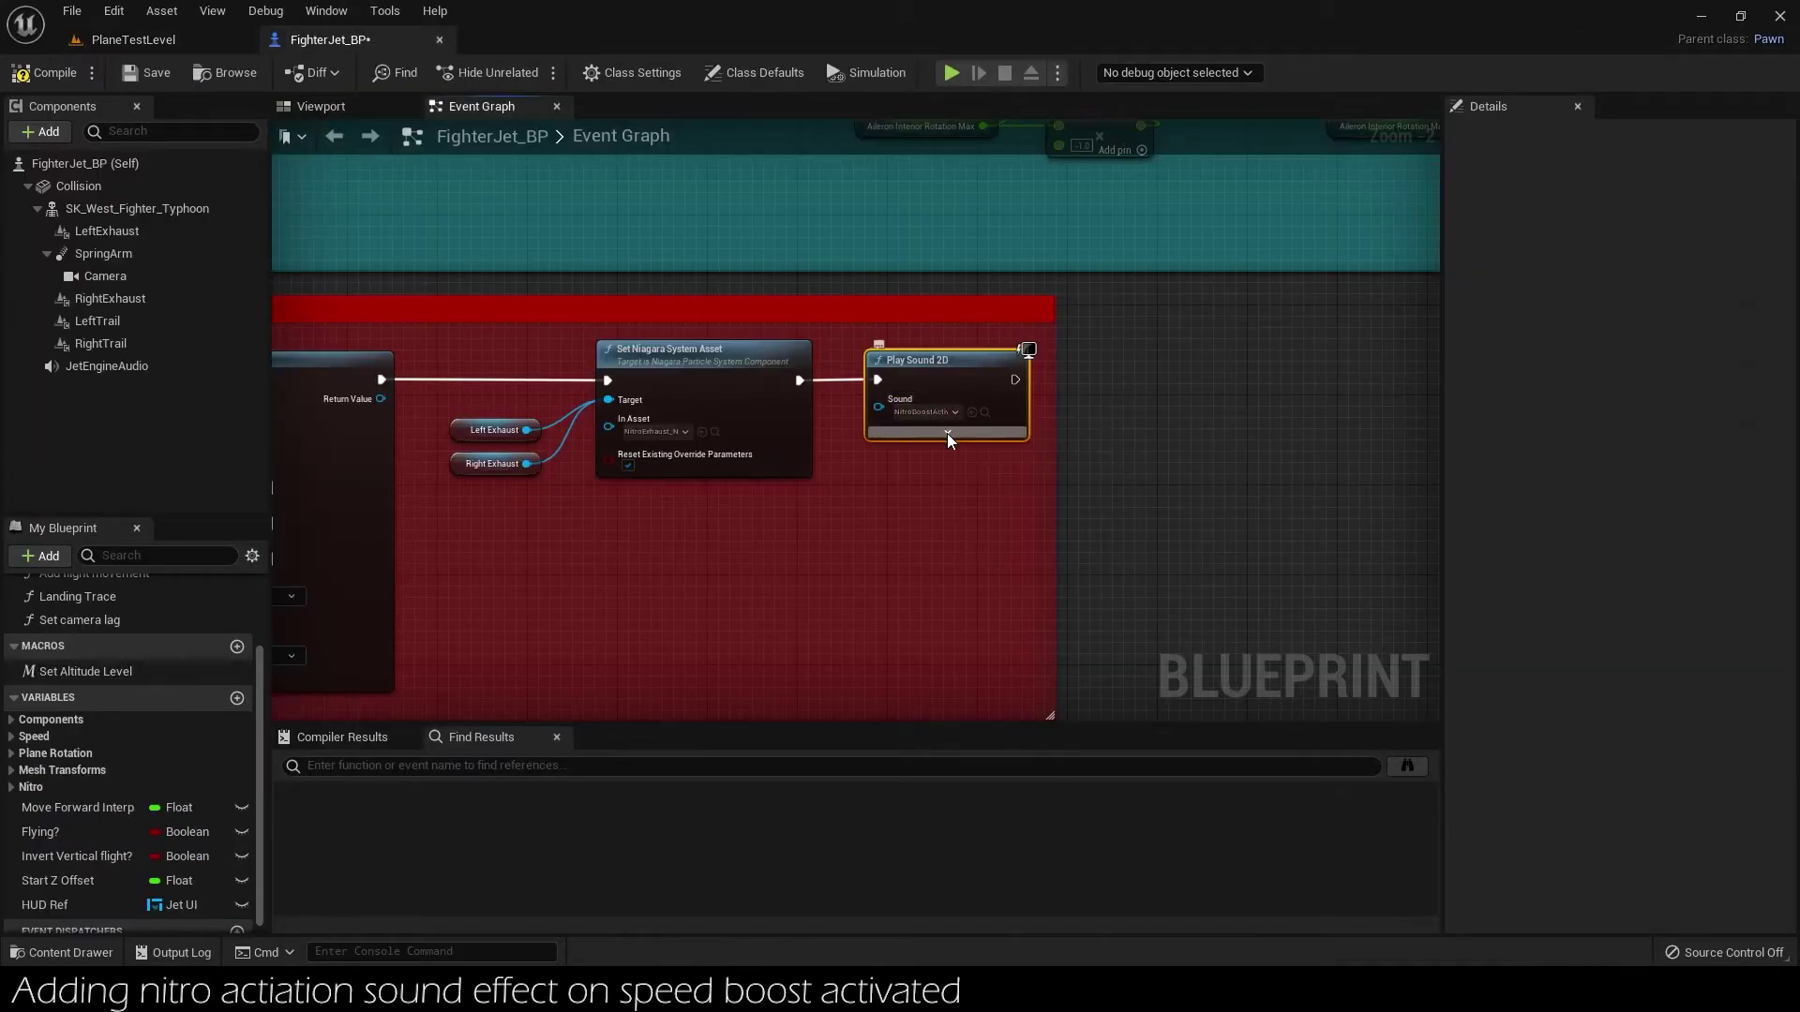
Set Play Sound 2D's Volume Multiplier to 1.5.
left_click(942, 432)
left_click(966, 435)
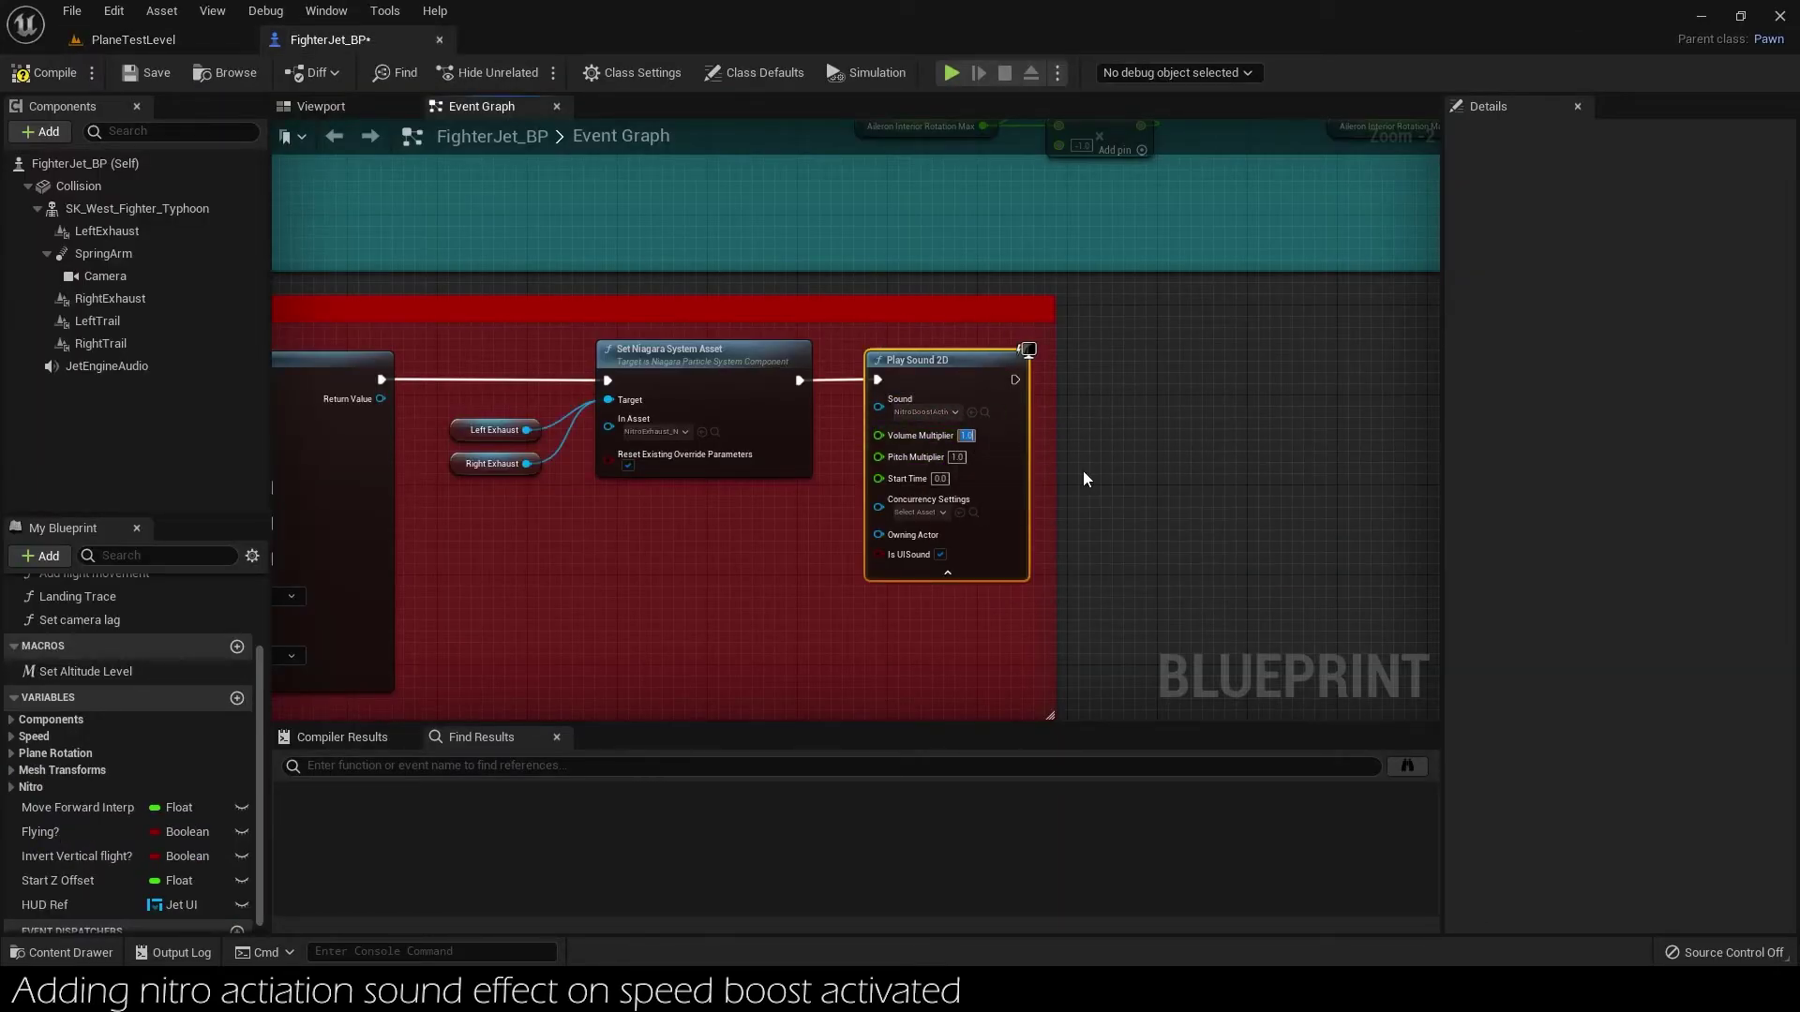
type("1.5")
key("Return")
scroll(705, 311, "down", 4)
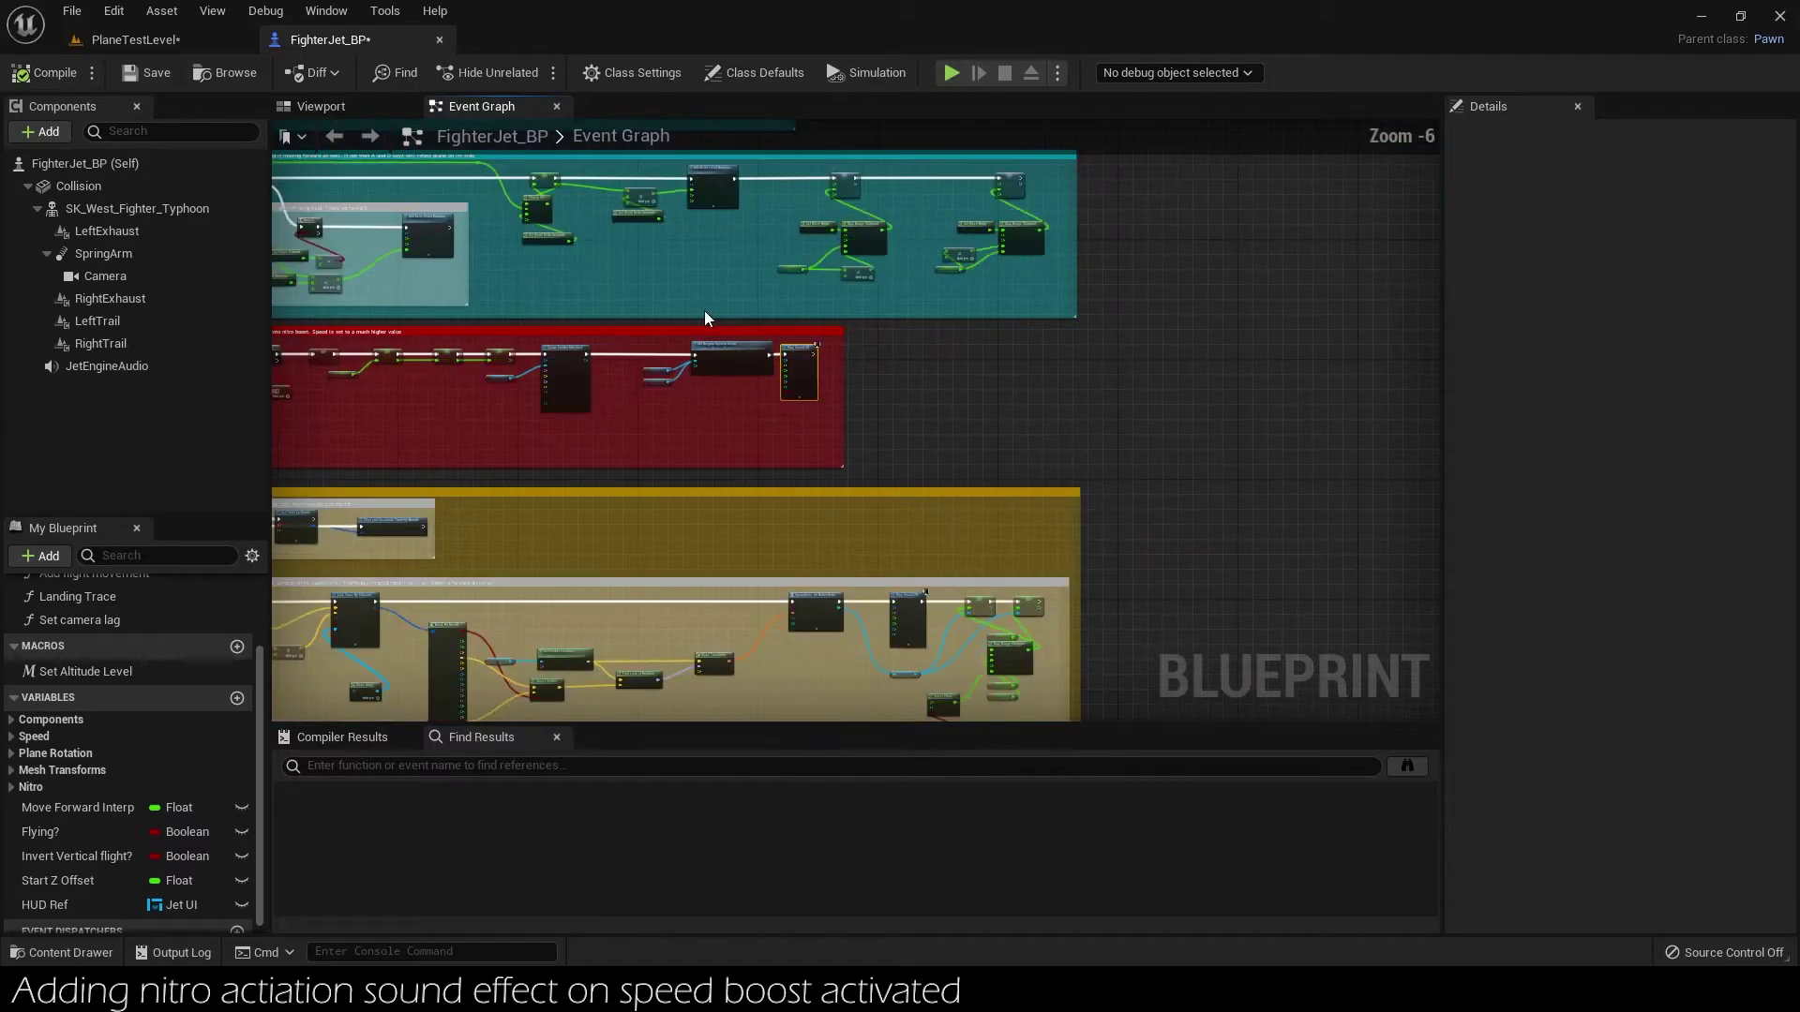
scroll(807, 523, "down", 3)
scroll(765, 413, "down", 3)
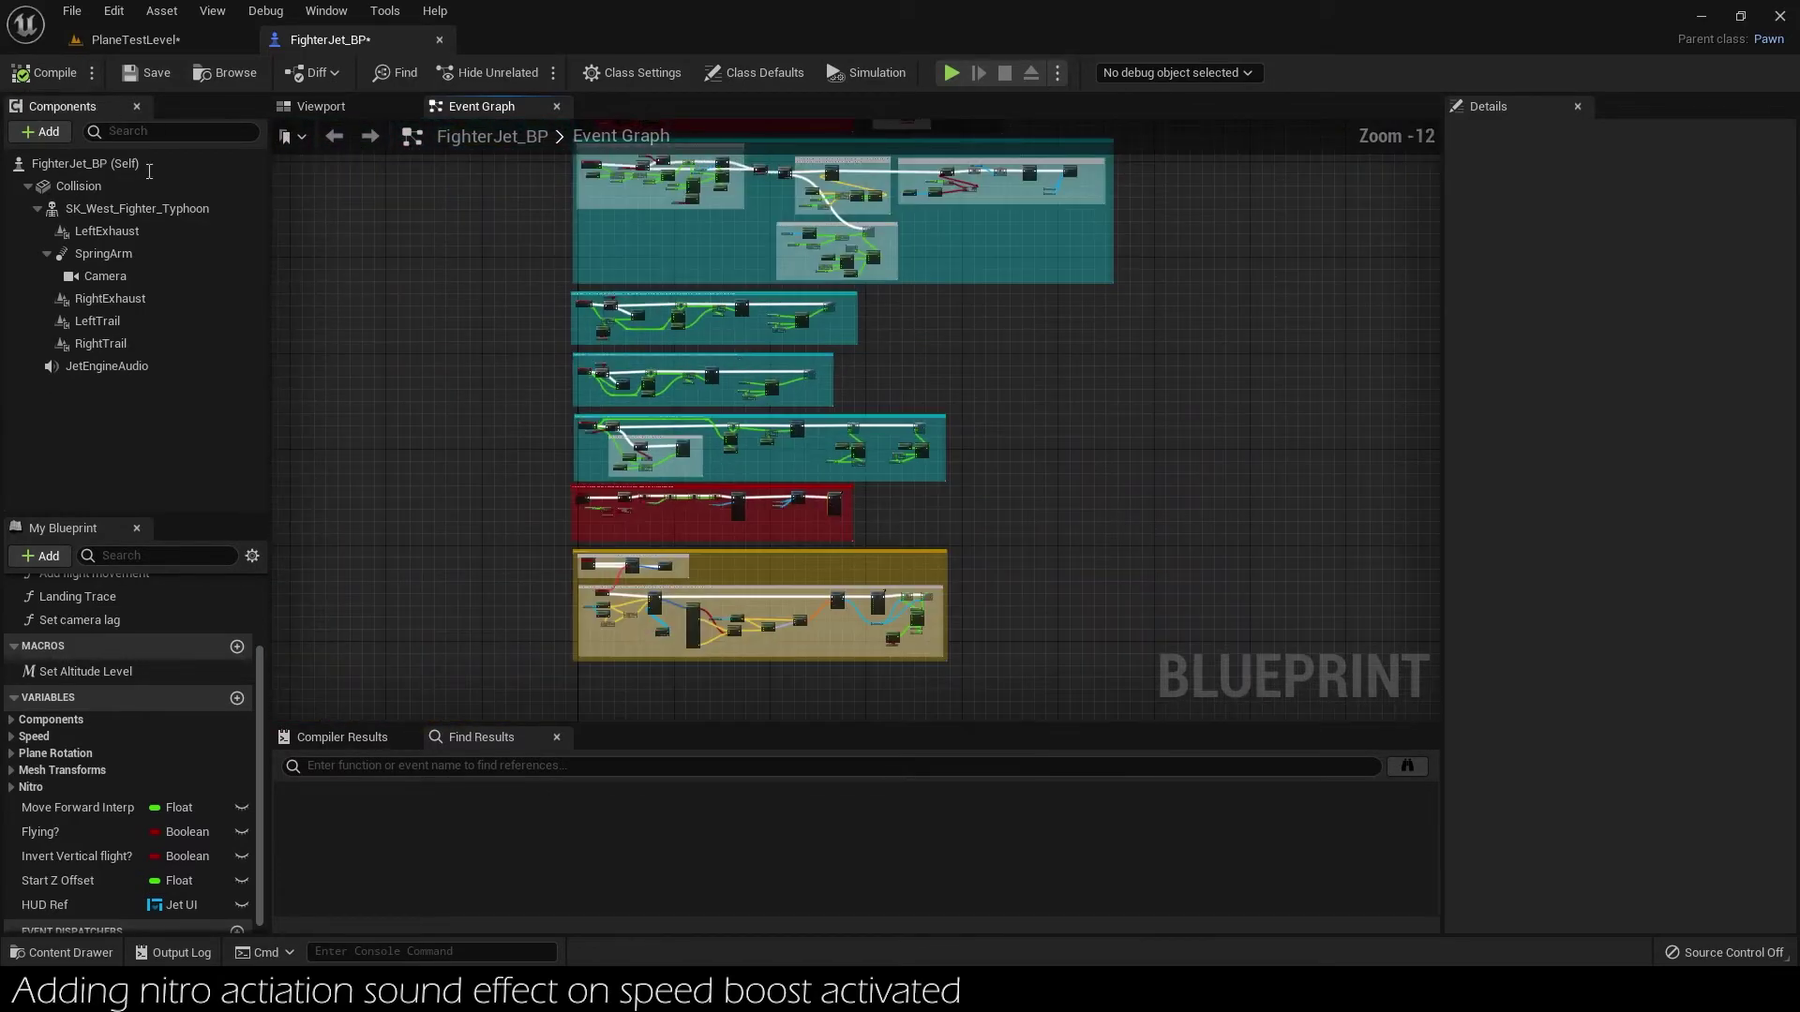
scroll(857, 482, "up", 6)
scroll(779, 583, "up", 6)
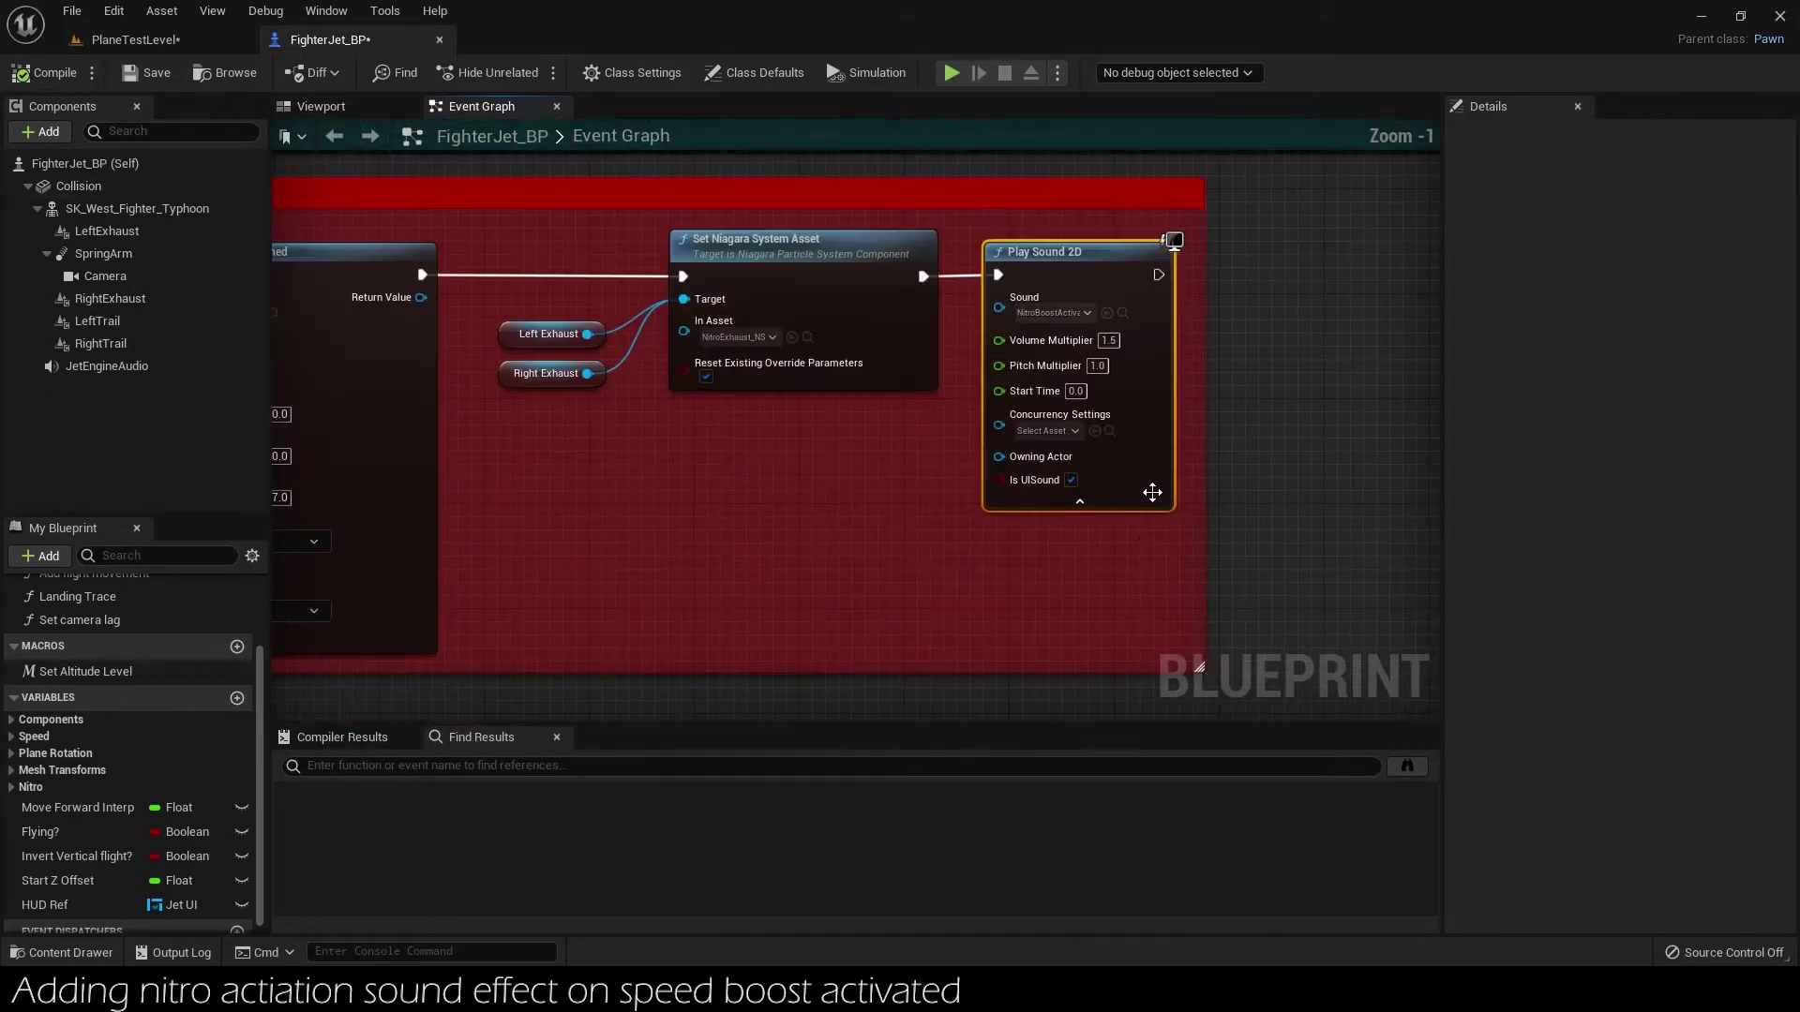
scroll(1117, 417, "down", 6)
scroll(1117, 417, "down", 3)
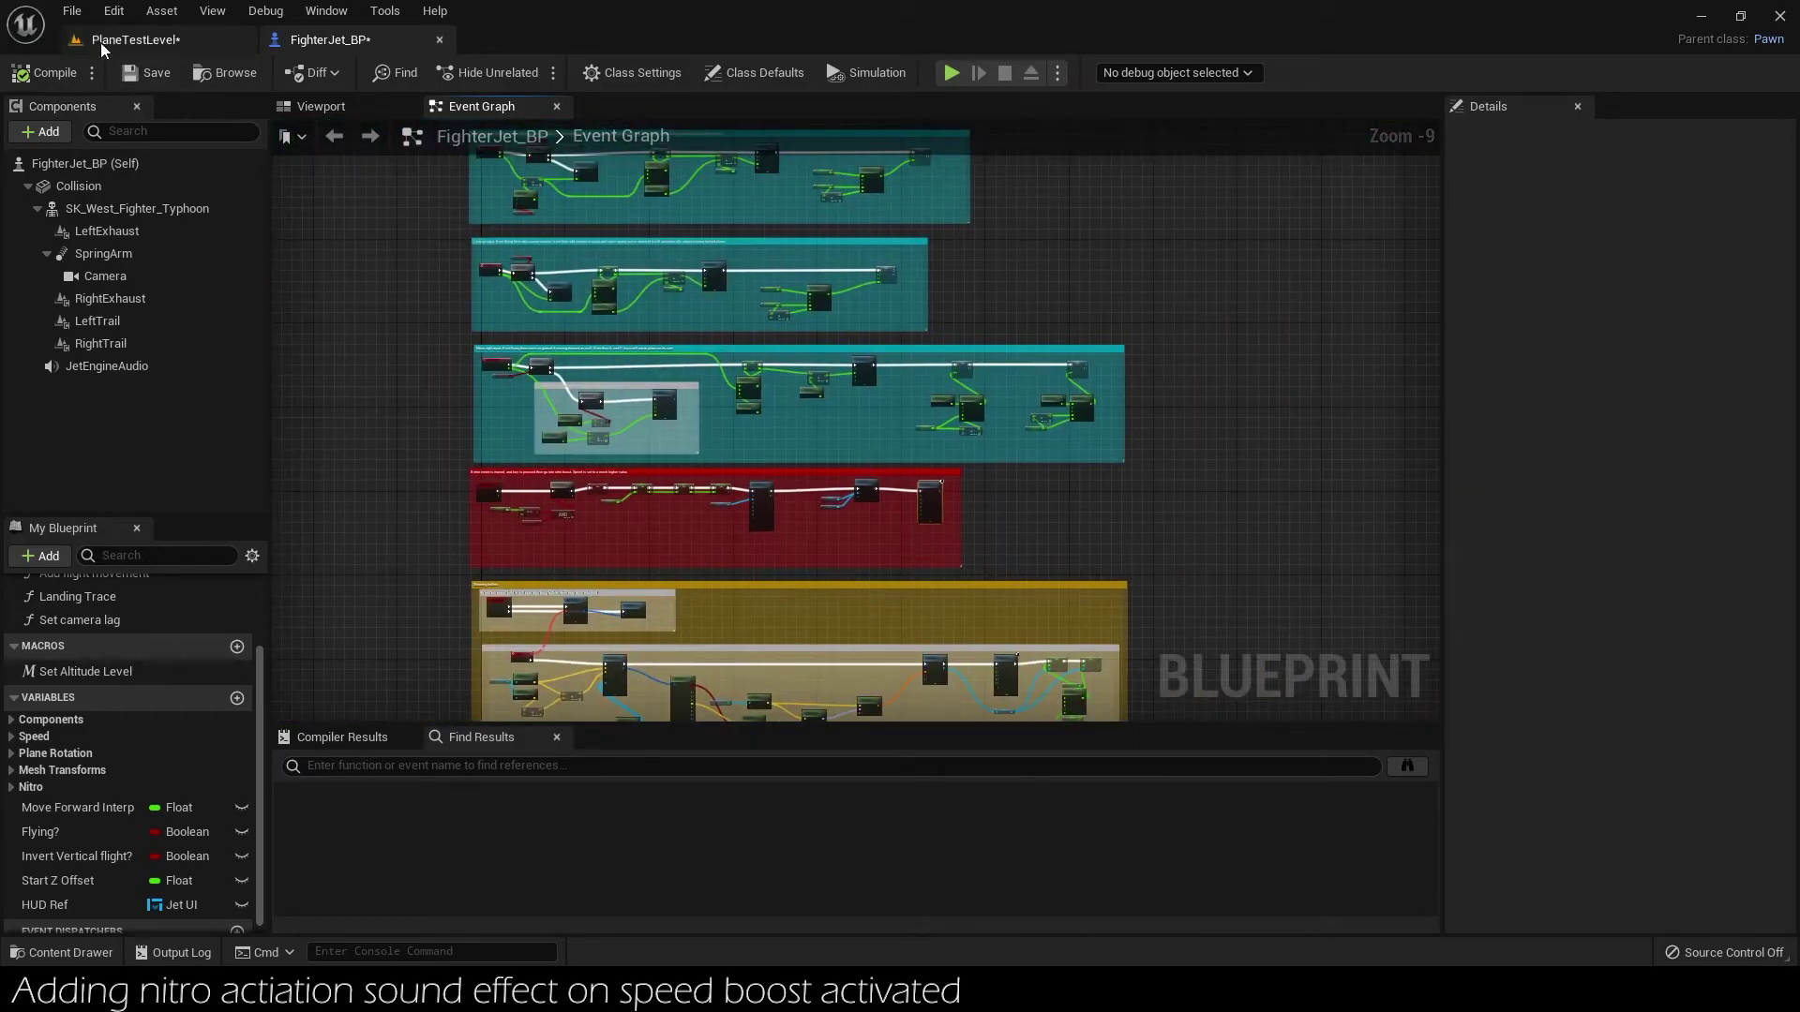
right_click_drag(741, 112, 693, 450)
Compile FighterJet_BP, close its editor, and save it with PlaneTestLevel.
scroll(806, 394, "up", 8)
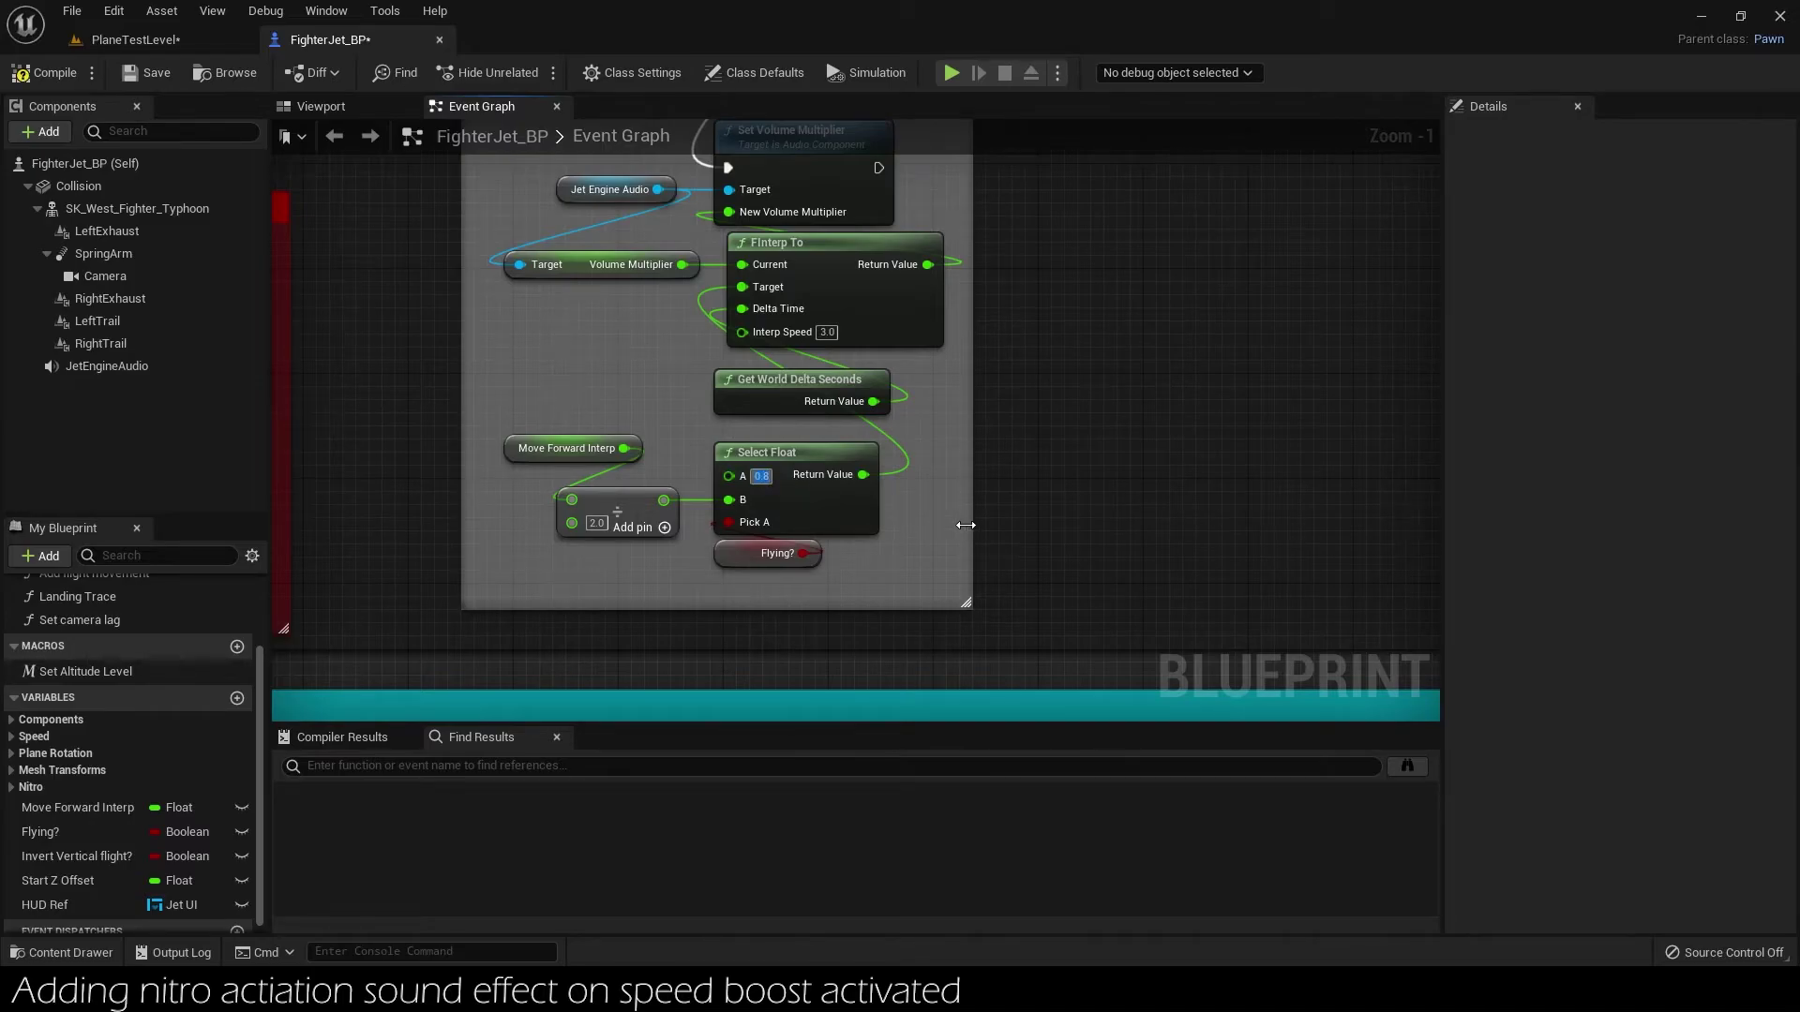
left_click(42, 72)
left_click(438, 39)
left_click(194, 652)
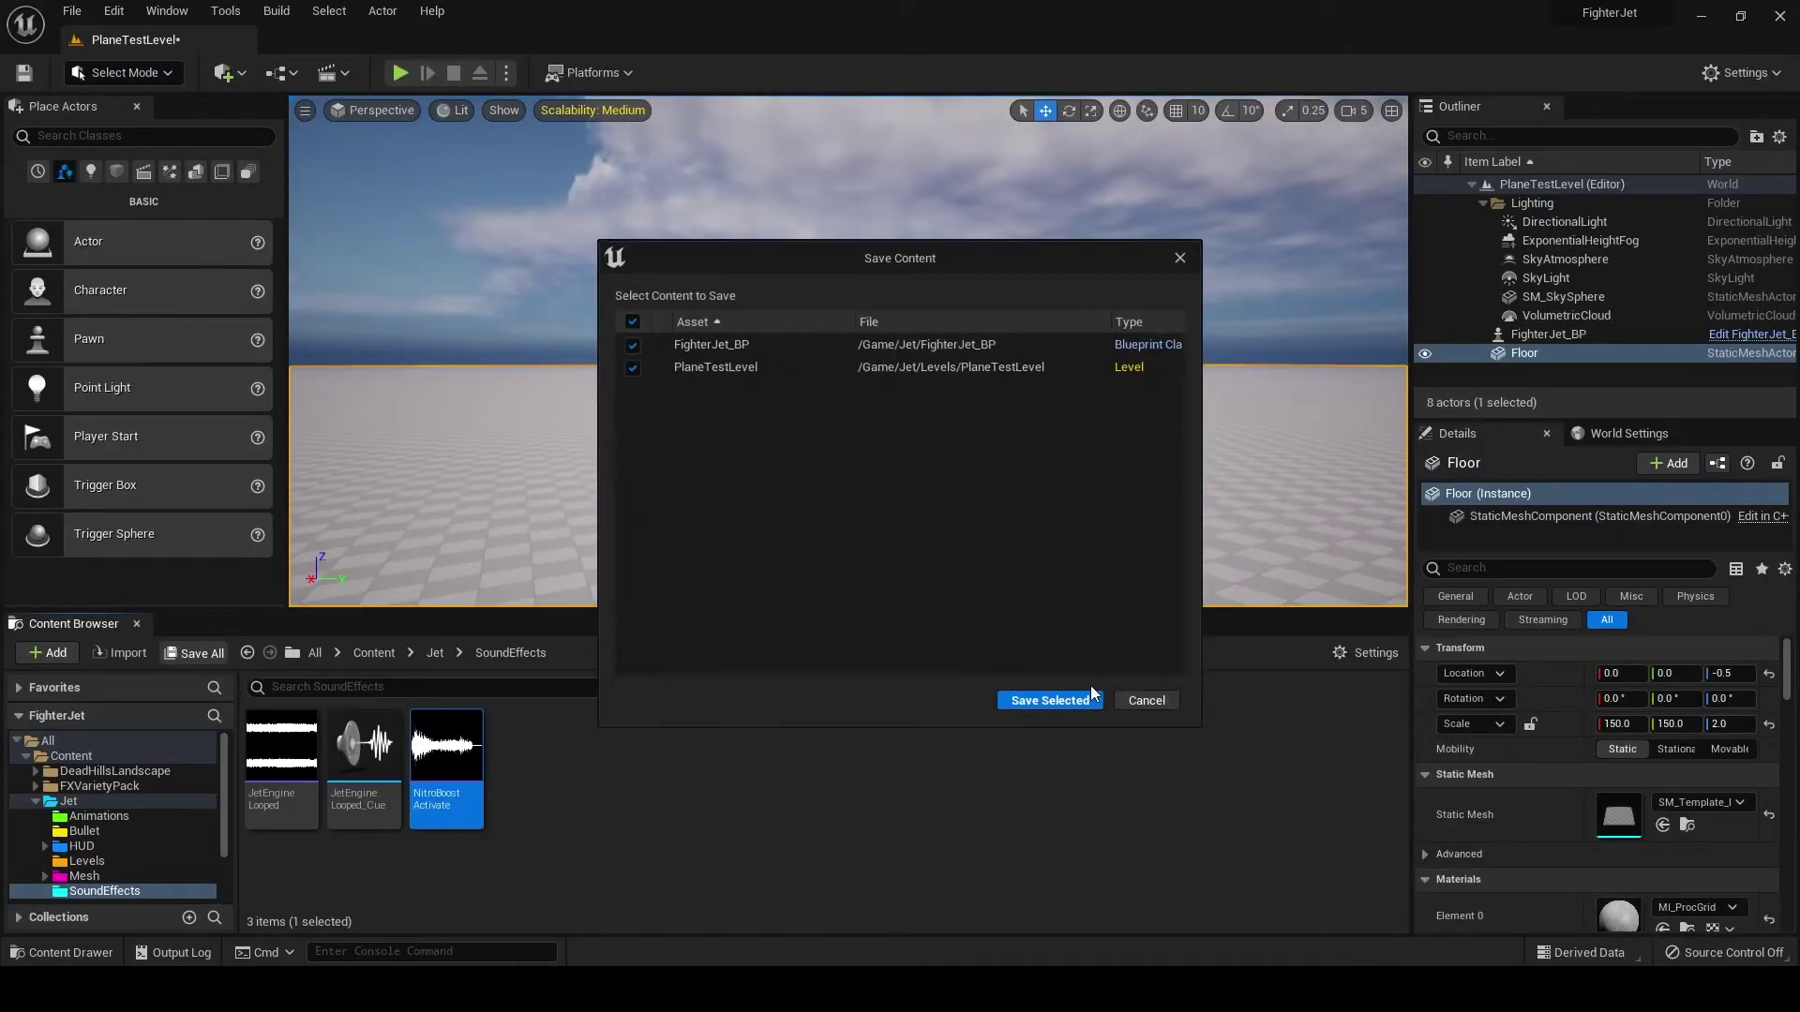
left_click(1090, 698)
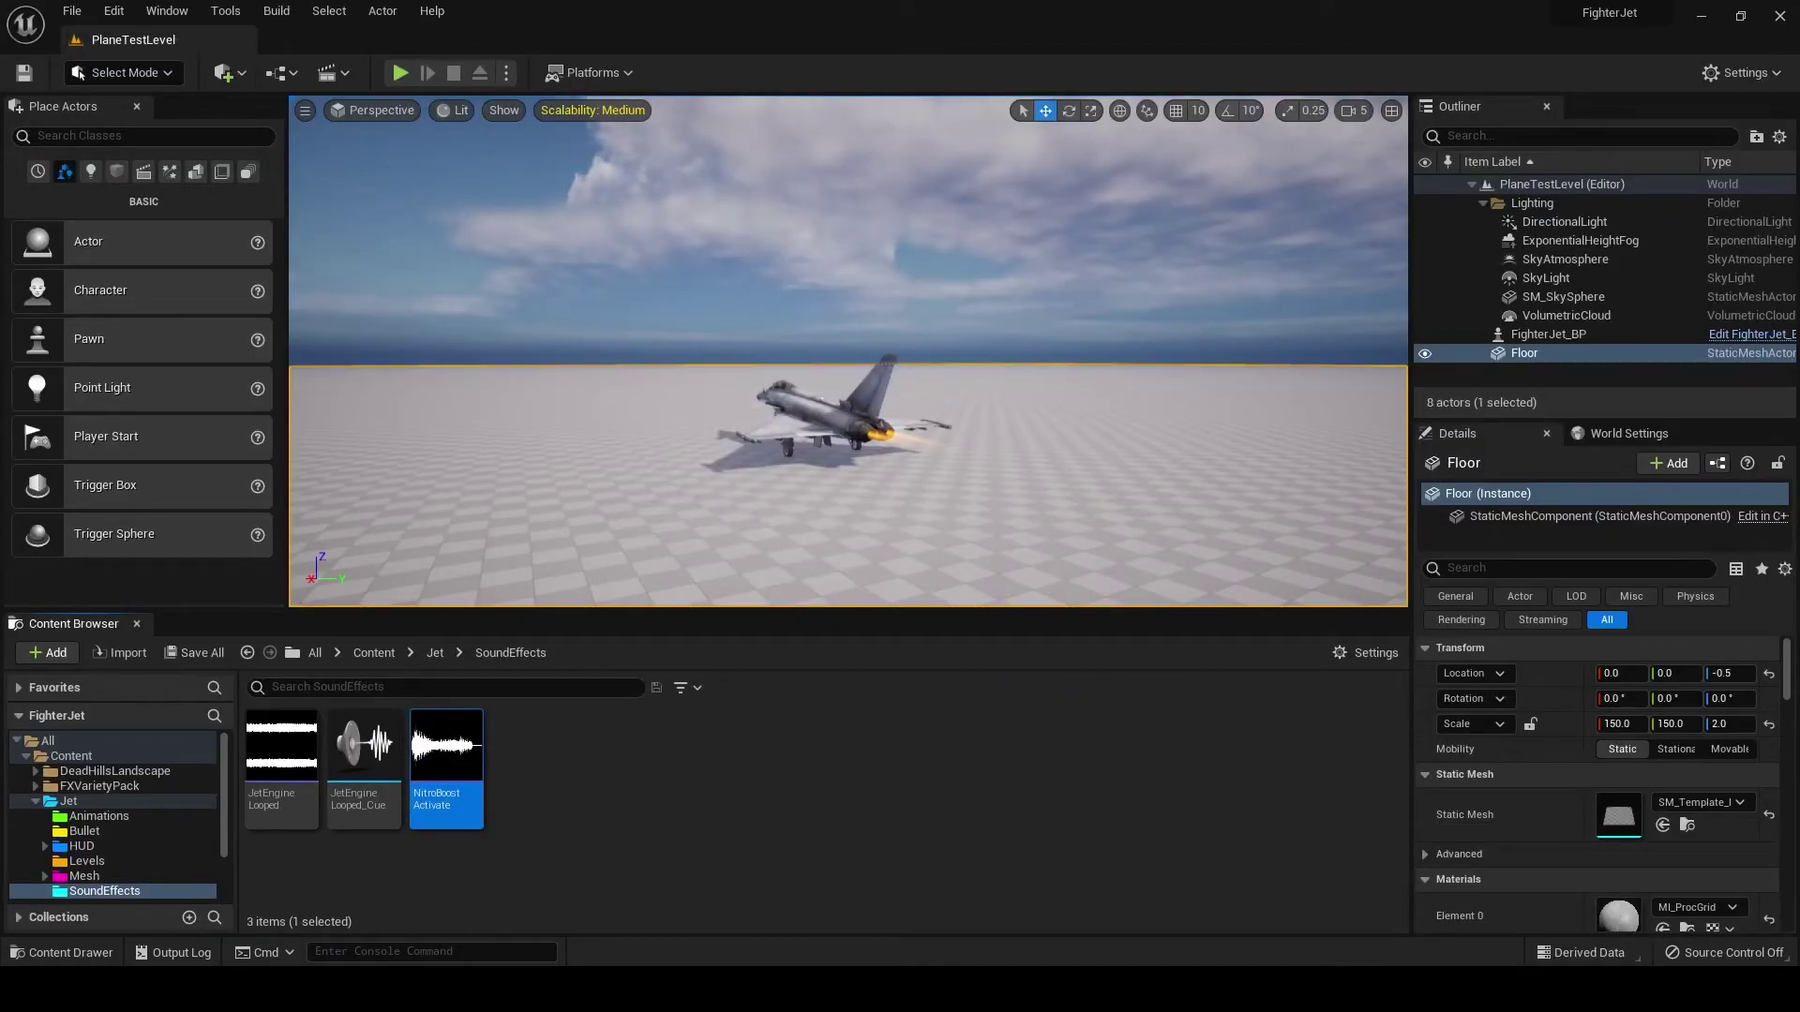
Switch to Notepad and start replacing the notes with a closing message.
key("alt+Tab")
key("ctrl+a")
type("Th")
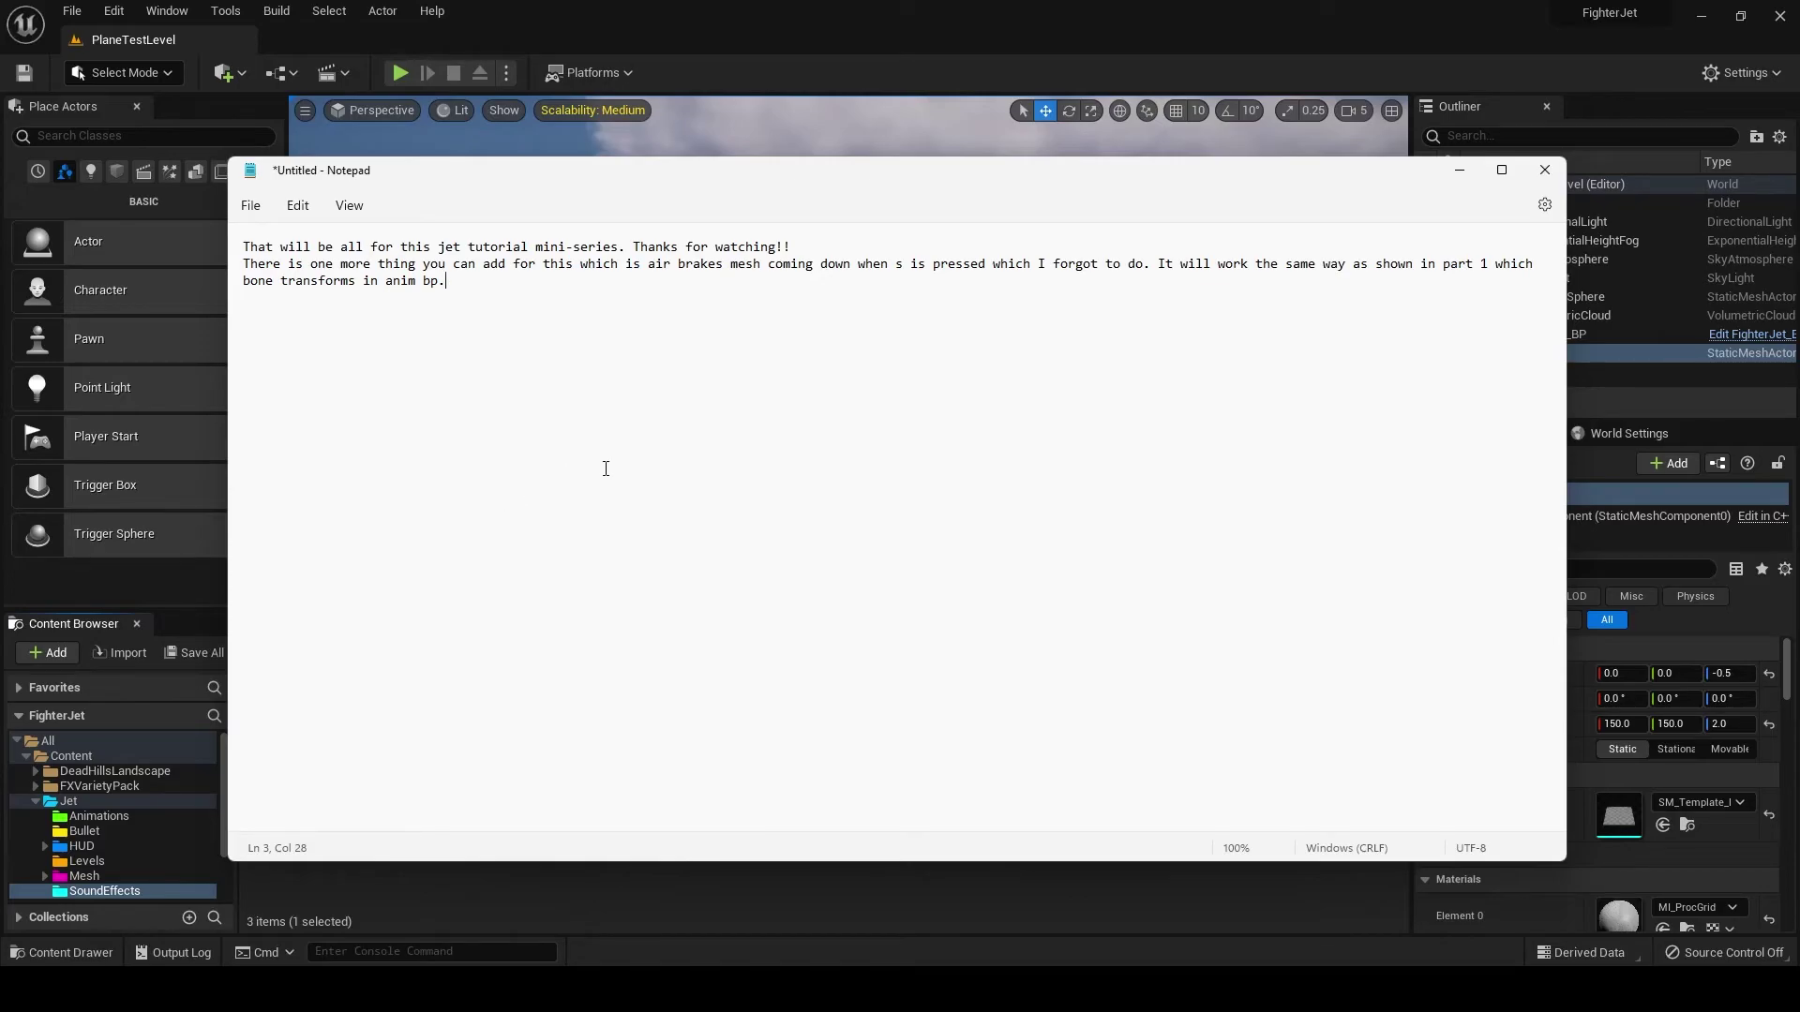
Close Notepad, answering the save-changes prompt.
left_click(1545, 169)
left_click(884, 567)
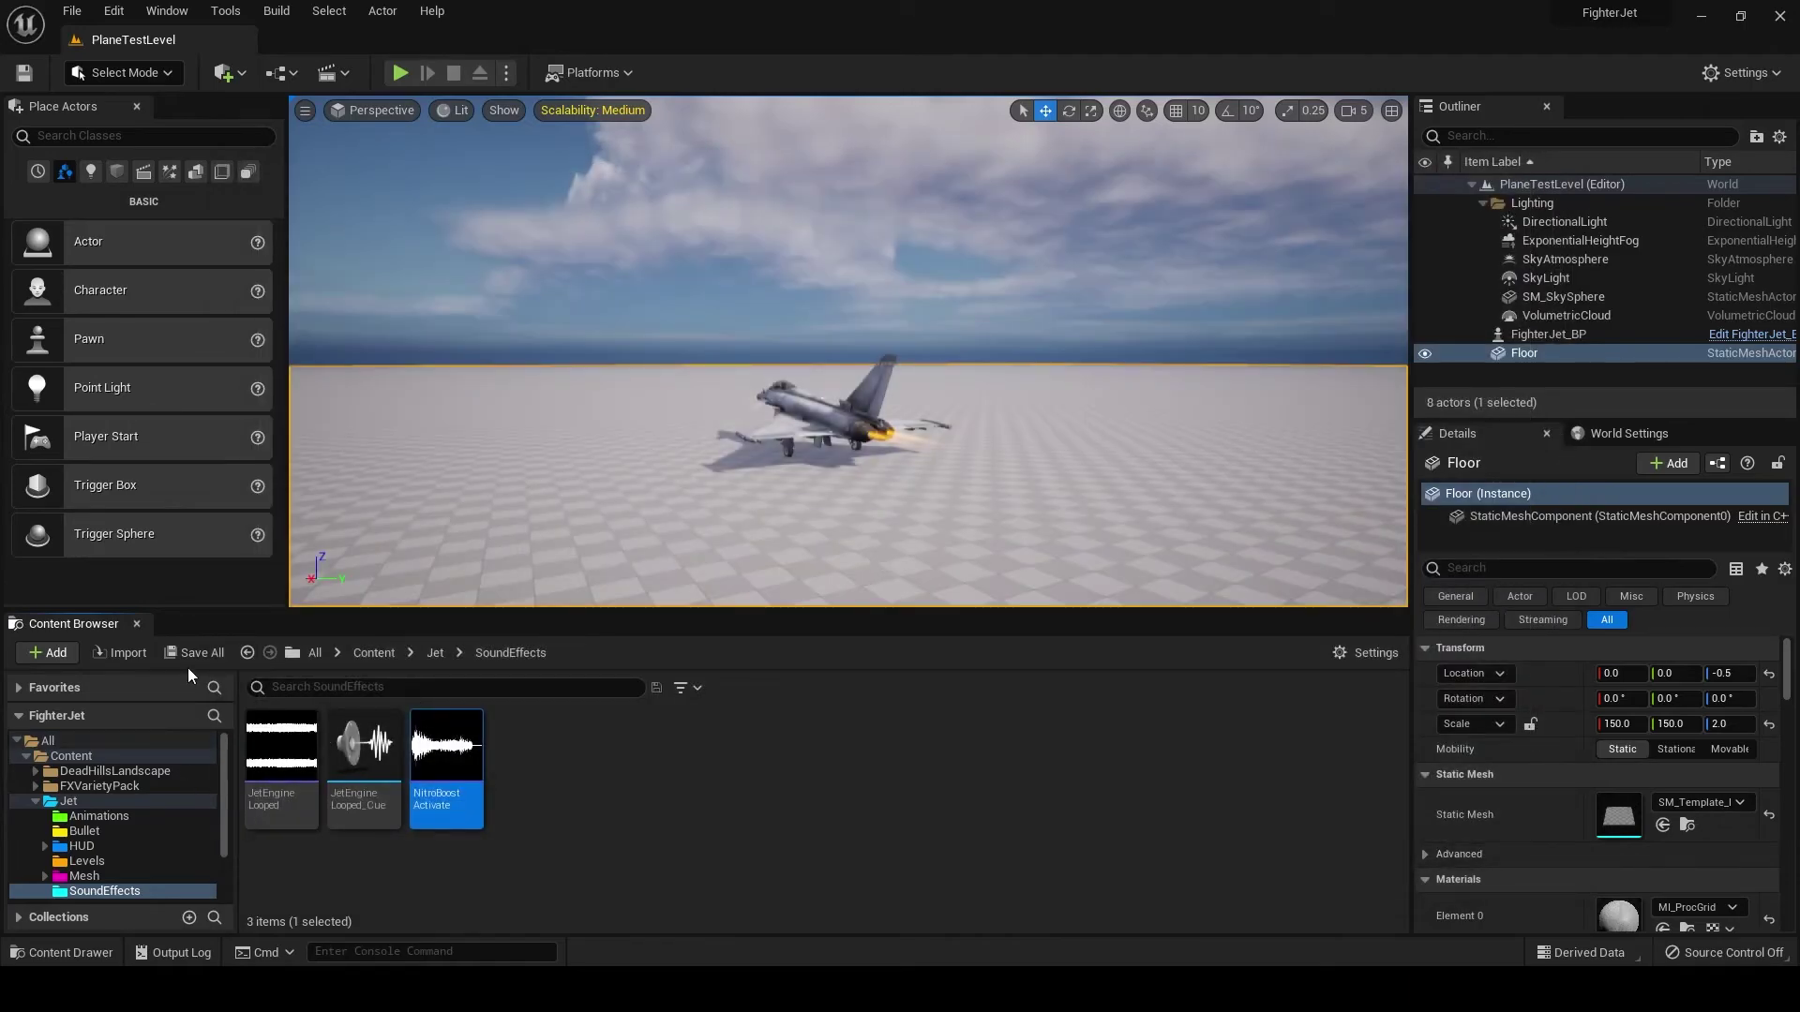
Collapse the Content Browser tree to the All folder showing Content and Engine.
double_click(119, 746)
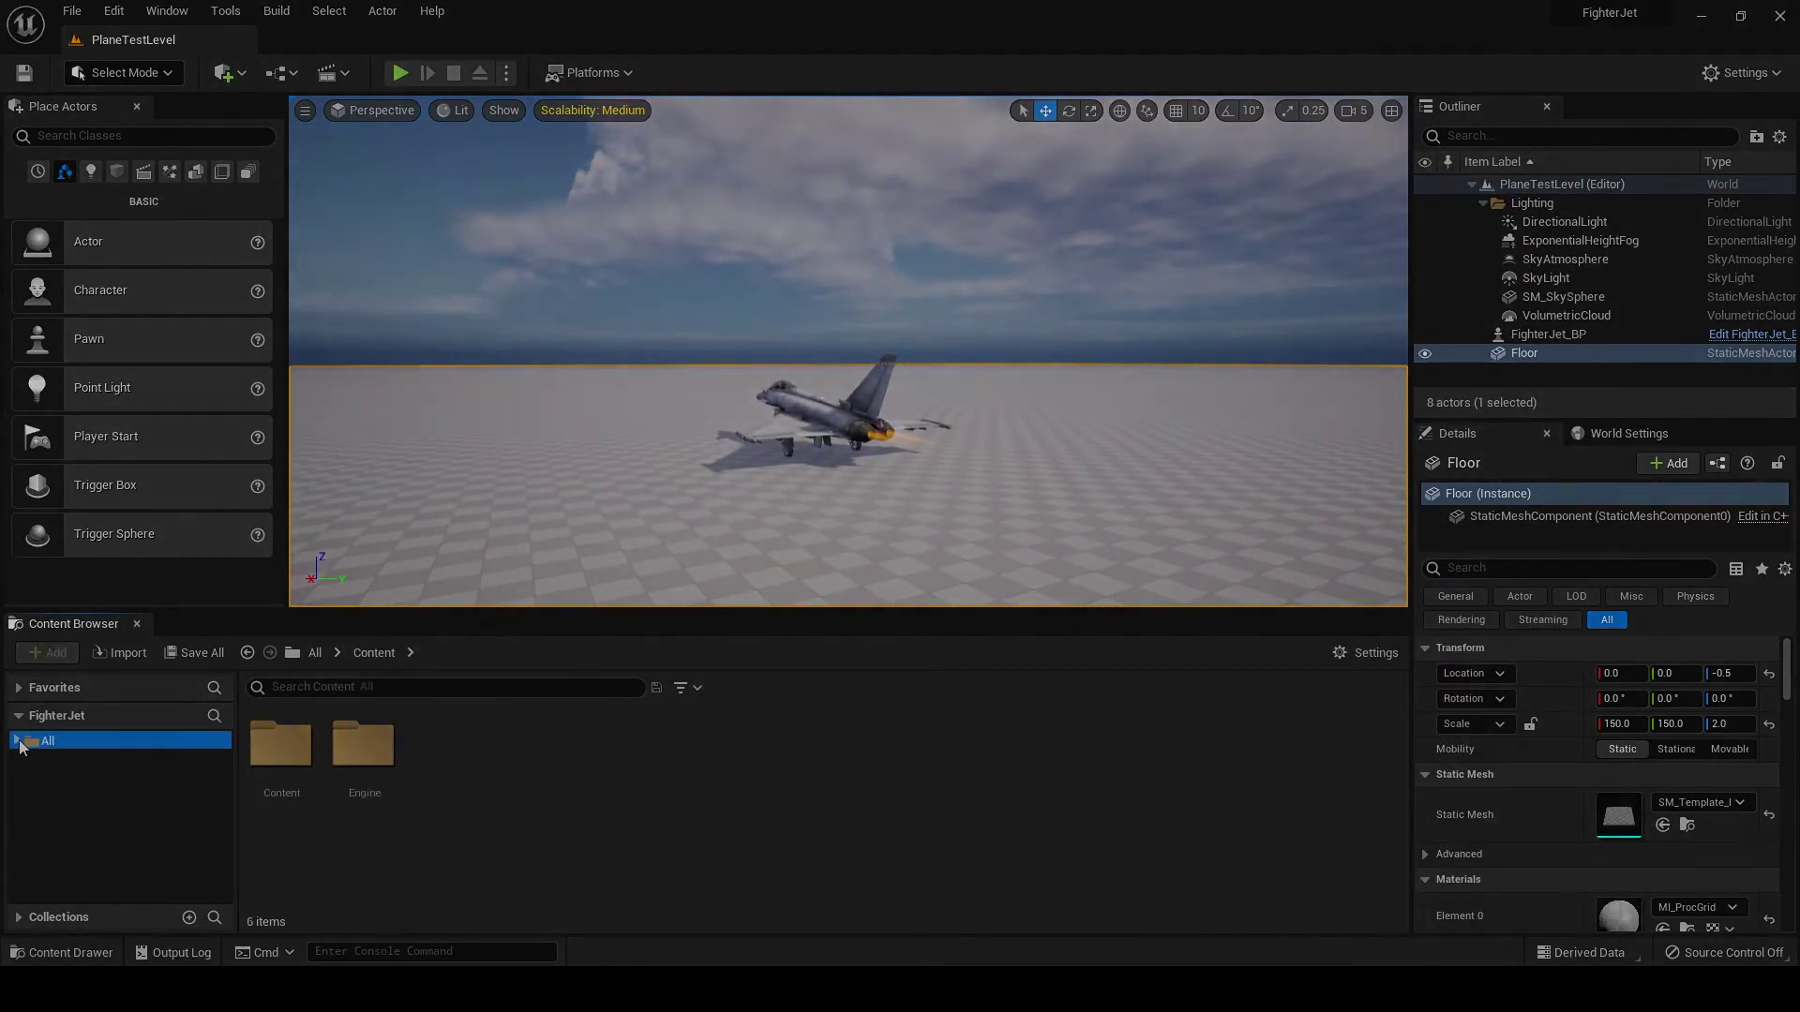